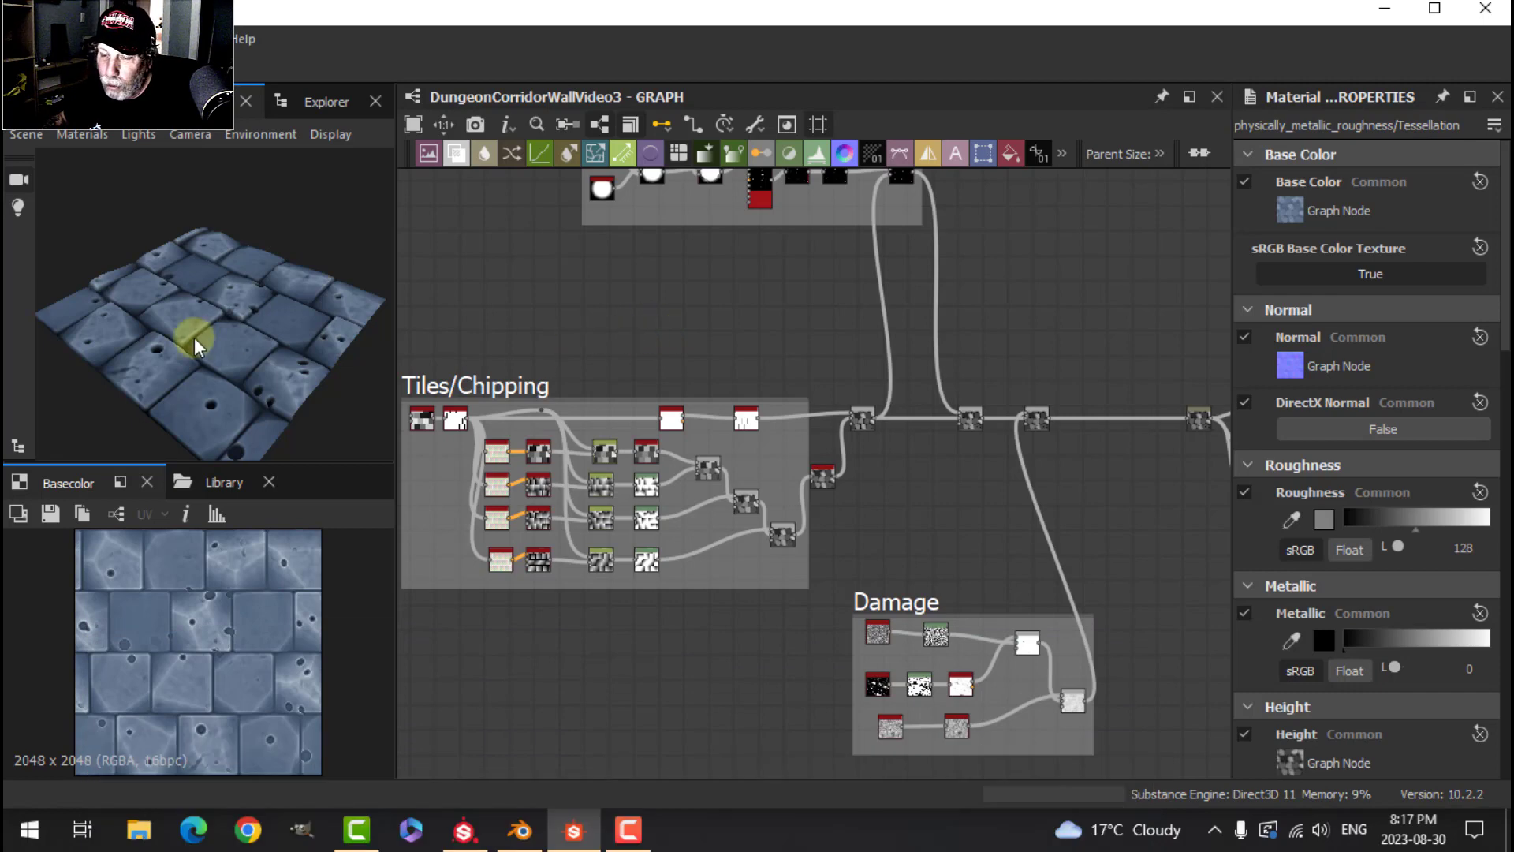
Examine the existing Holes, Tiles/Chipping and Damage node groups, their connections to the outputs, and the tile material's 3D preview.
scroll(662, 328, "down", 3)
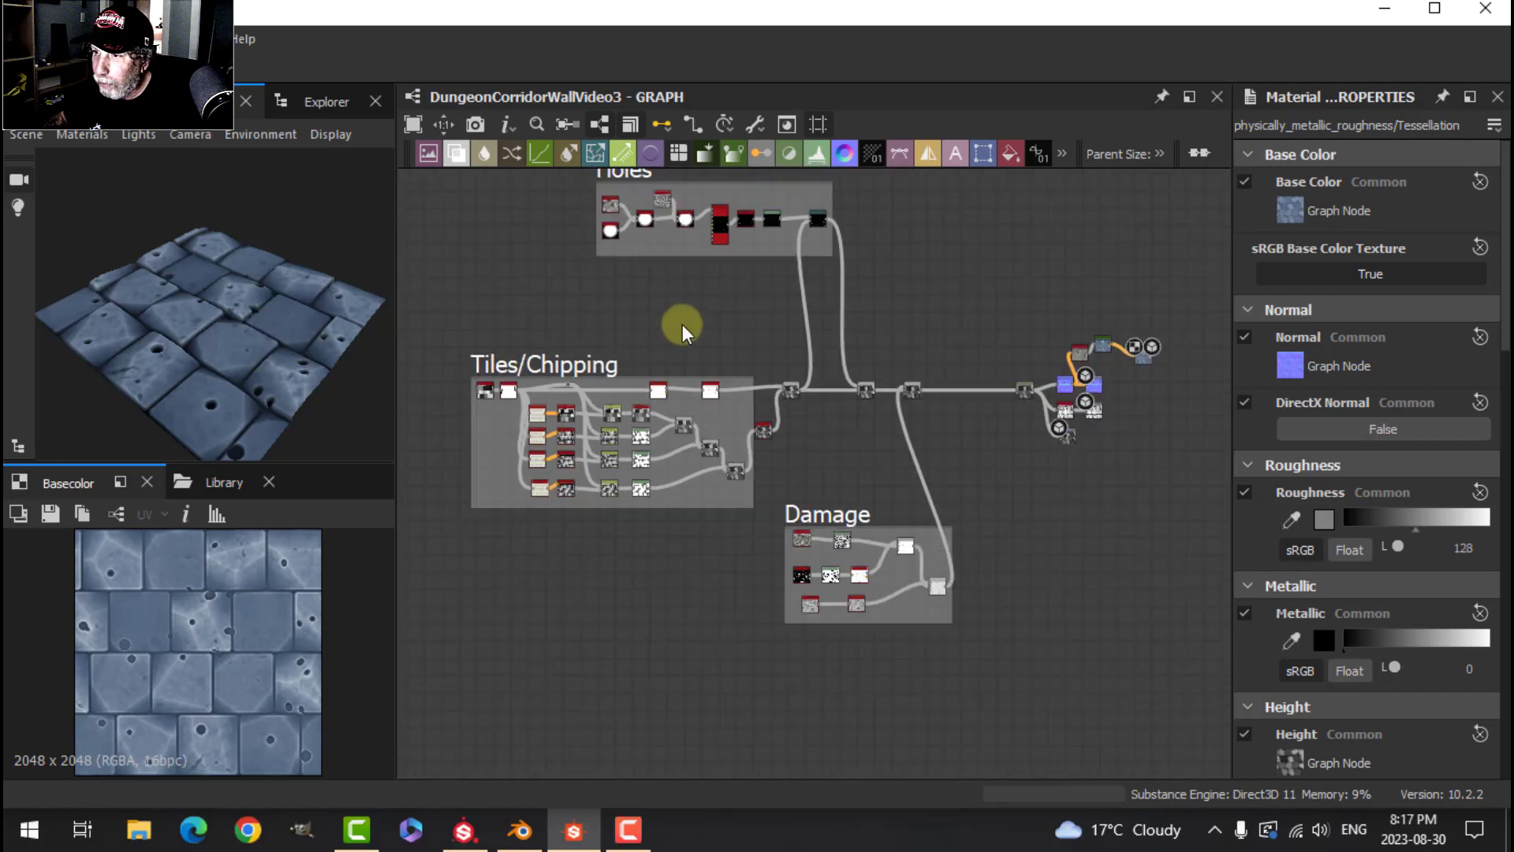
scroll(698, 328, "up", 2)
middle_click_drag(707, 332, 704, 418)
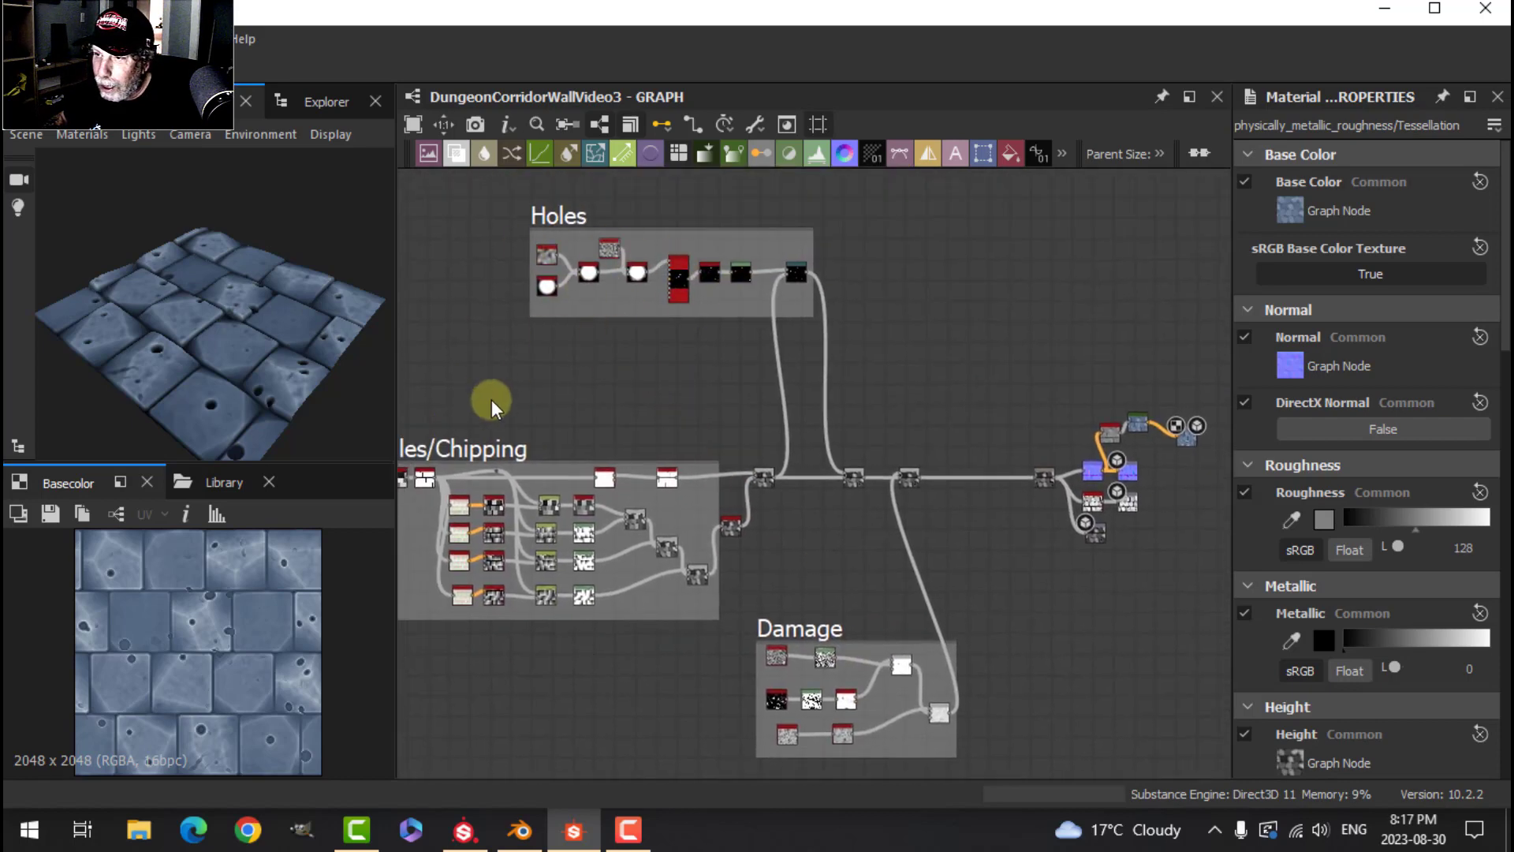
scroll(632, 433, "up", 3)
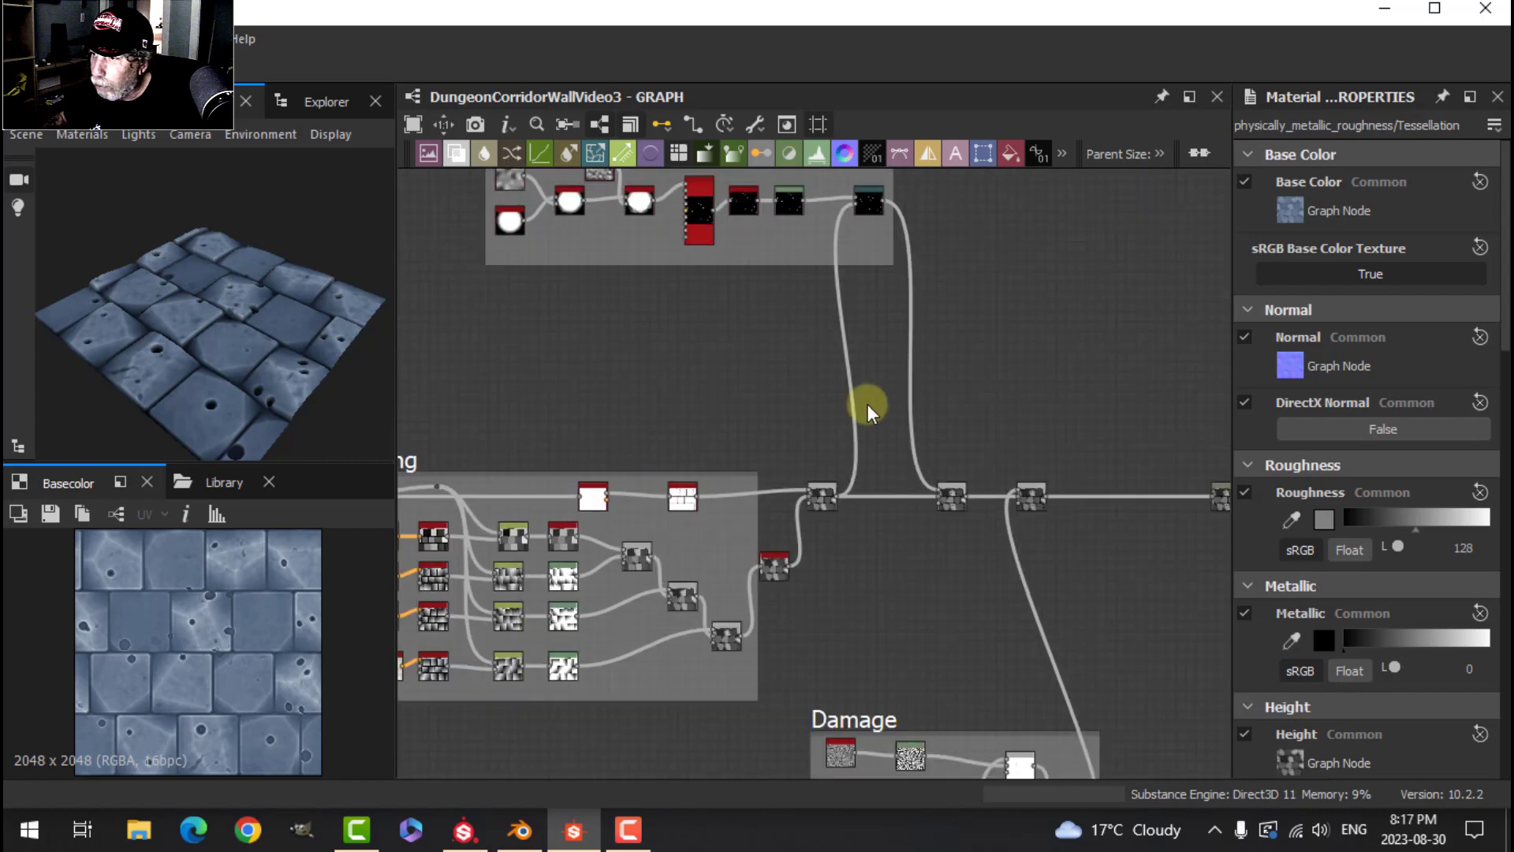
middle_click_drag(994, 383, 608, 369)
scroll(672, 383, "down", 3)
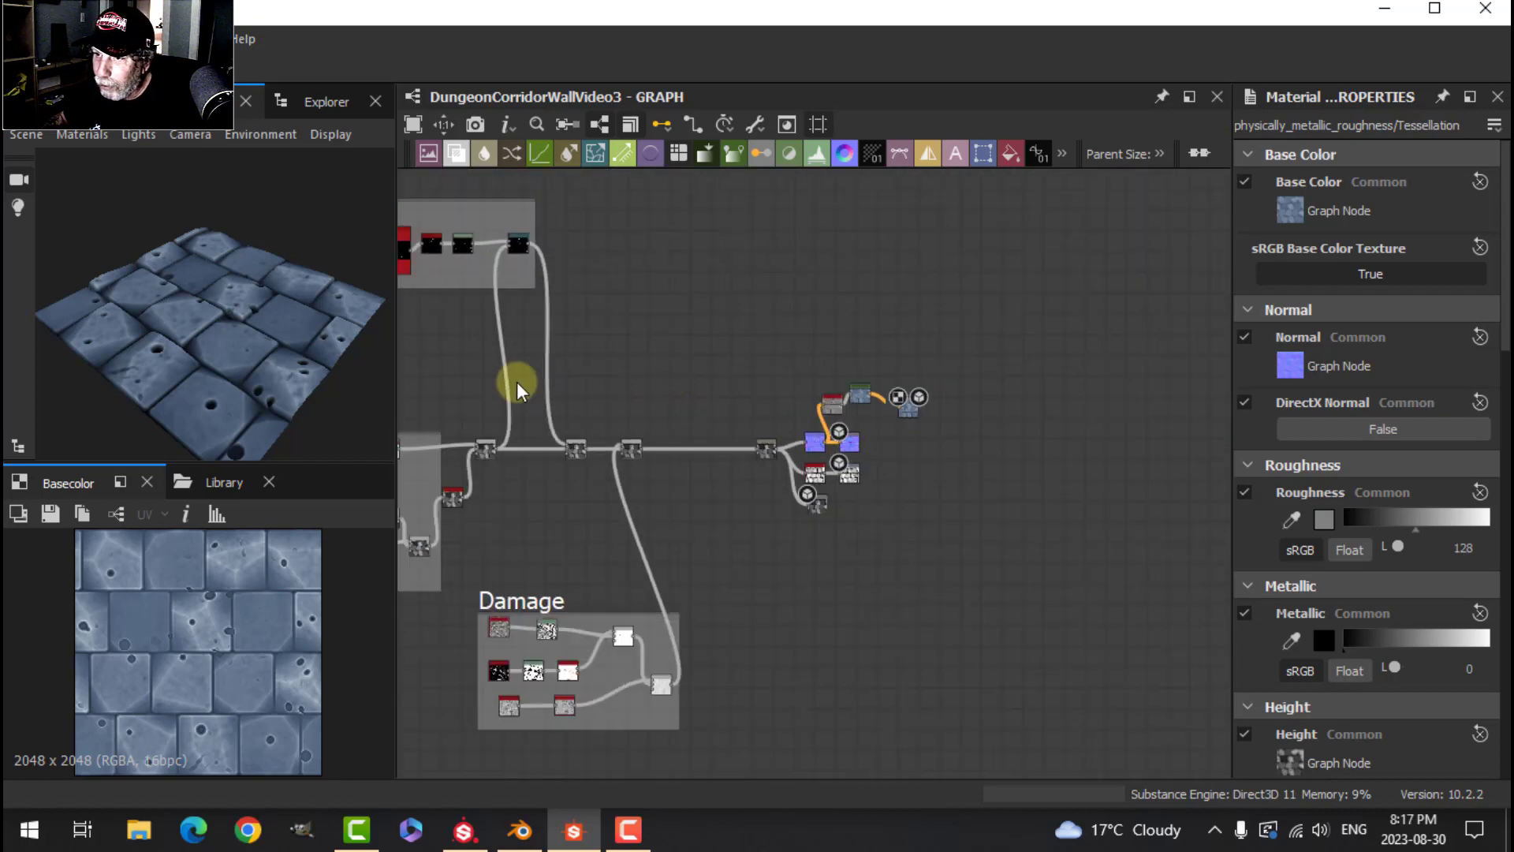
middle_click_drag(518, 382, 852, 410)
middle_click_drag(592, 409, 703, 406)
scroll(678, 387, "up", 5)
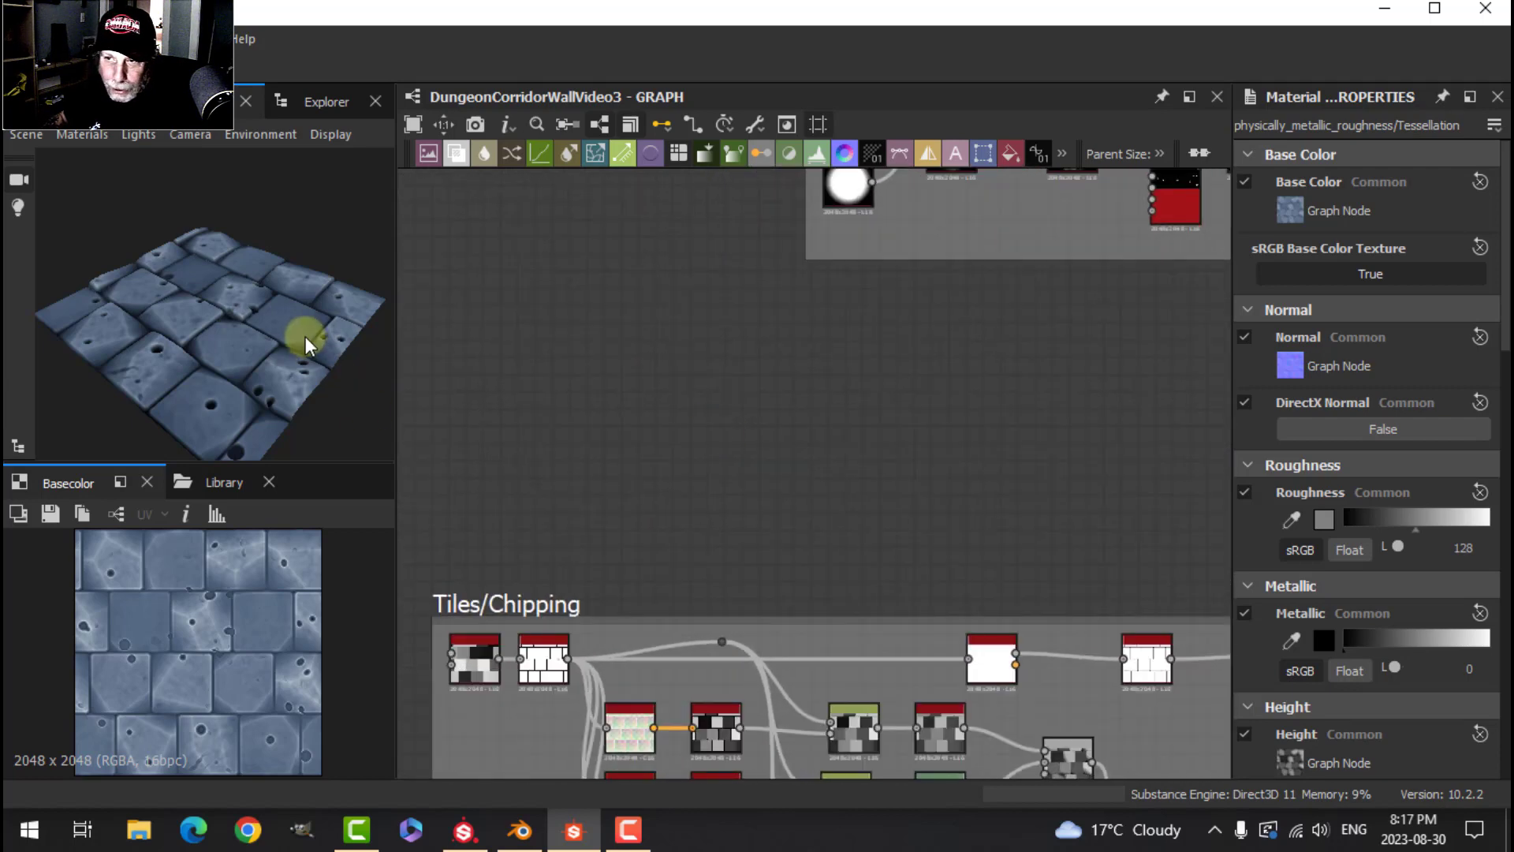
left_click_drag(306, 345, 270, 325)
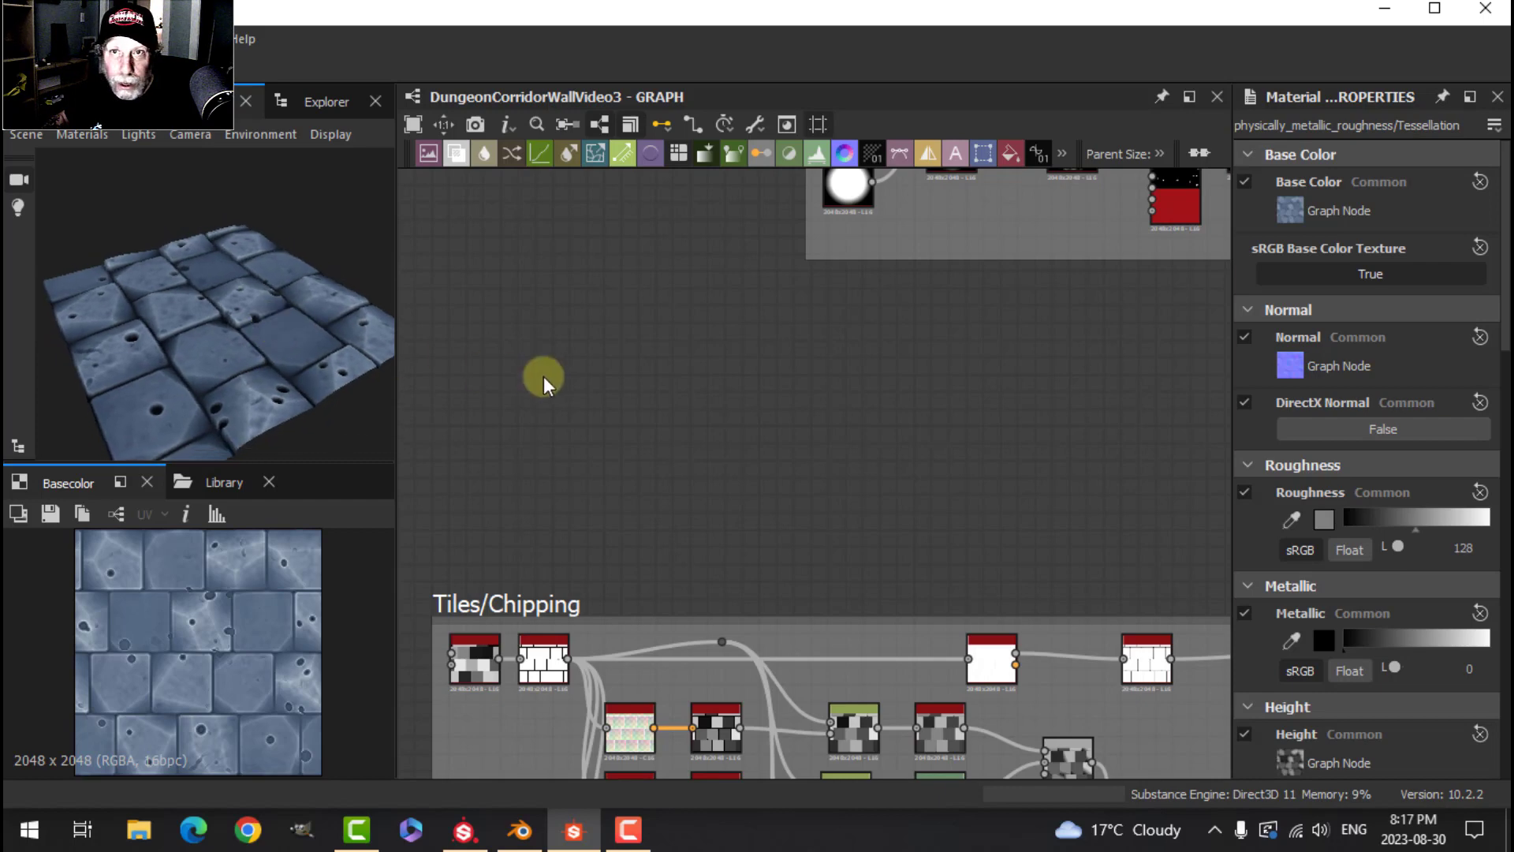
Add a Cells 2 node in the empty graph area above the Tiles/Chipping frame.
scroll(543, 387, "down", 1)
middle_click_drag(690, 388, 629, 394)
key("space")
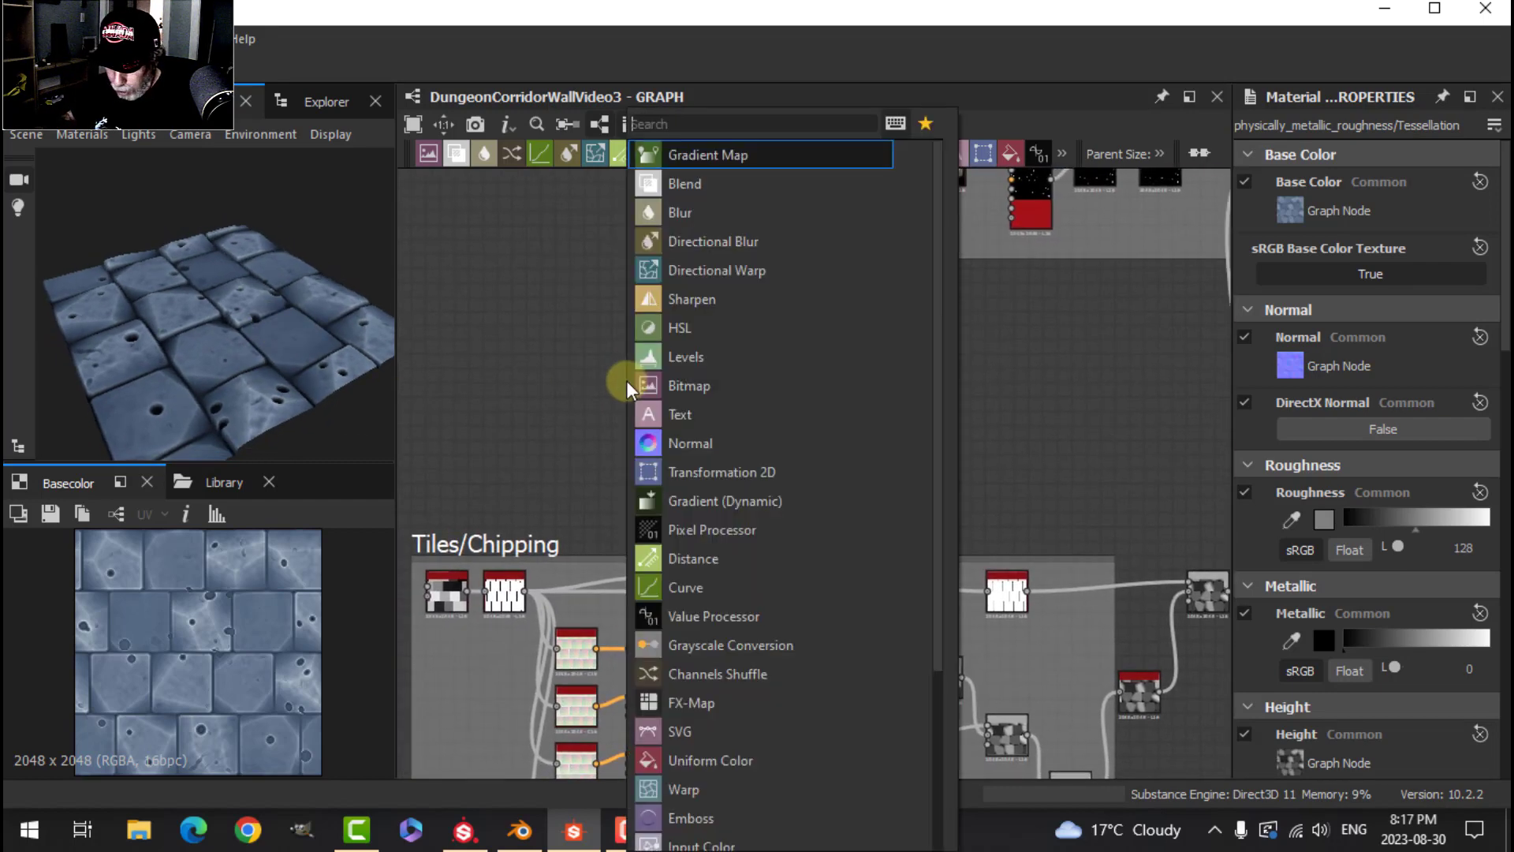
type("cells")
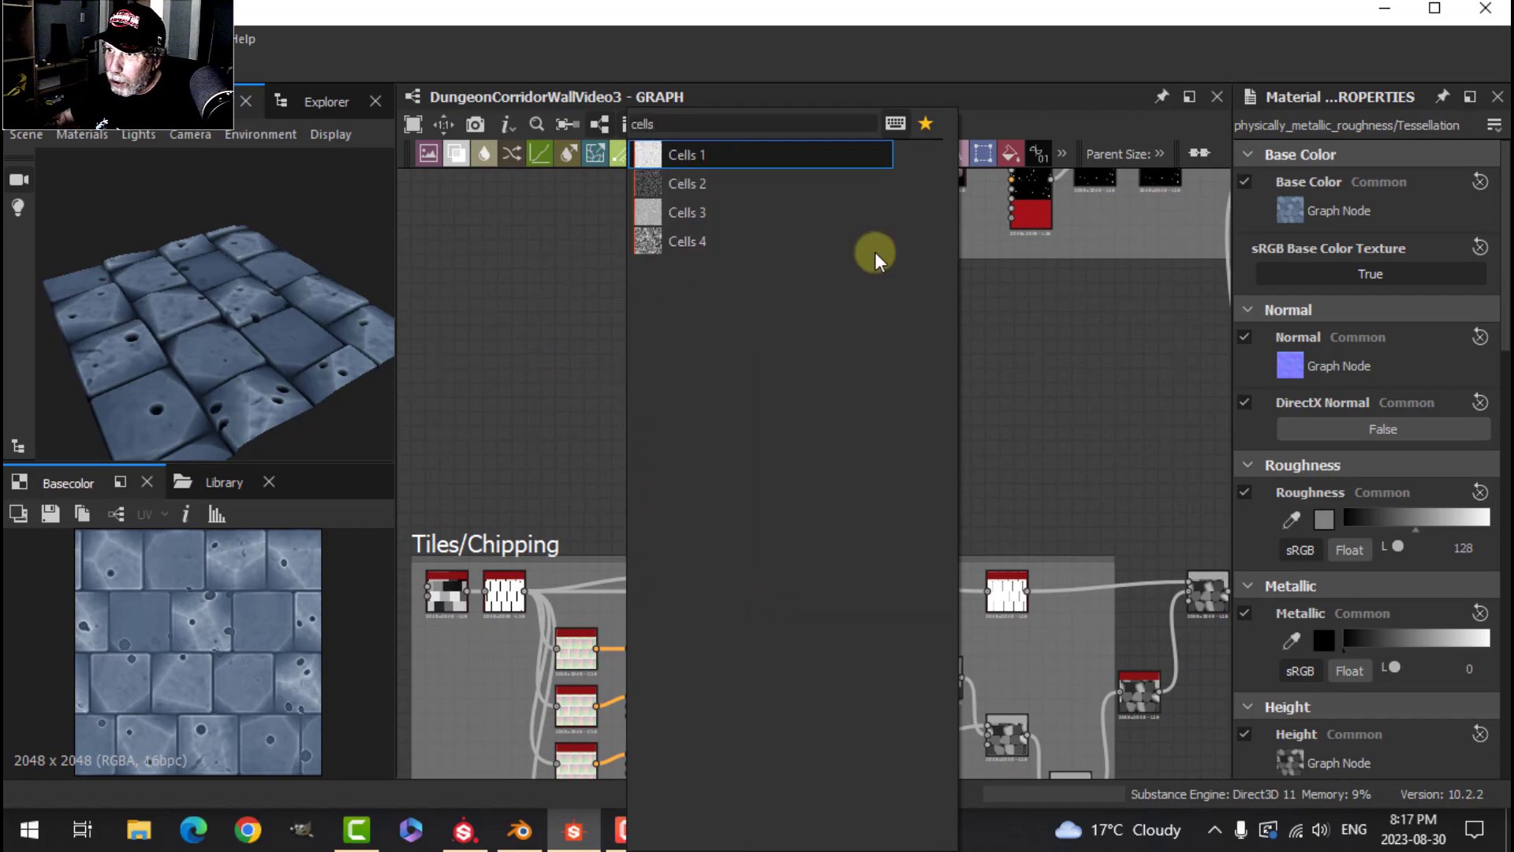
left_click(730, 185)
scroll(197, 631, "up", 3)
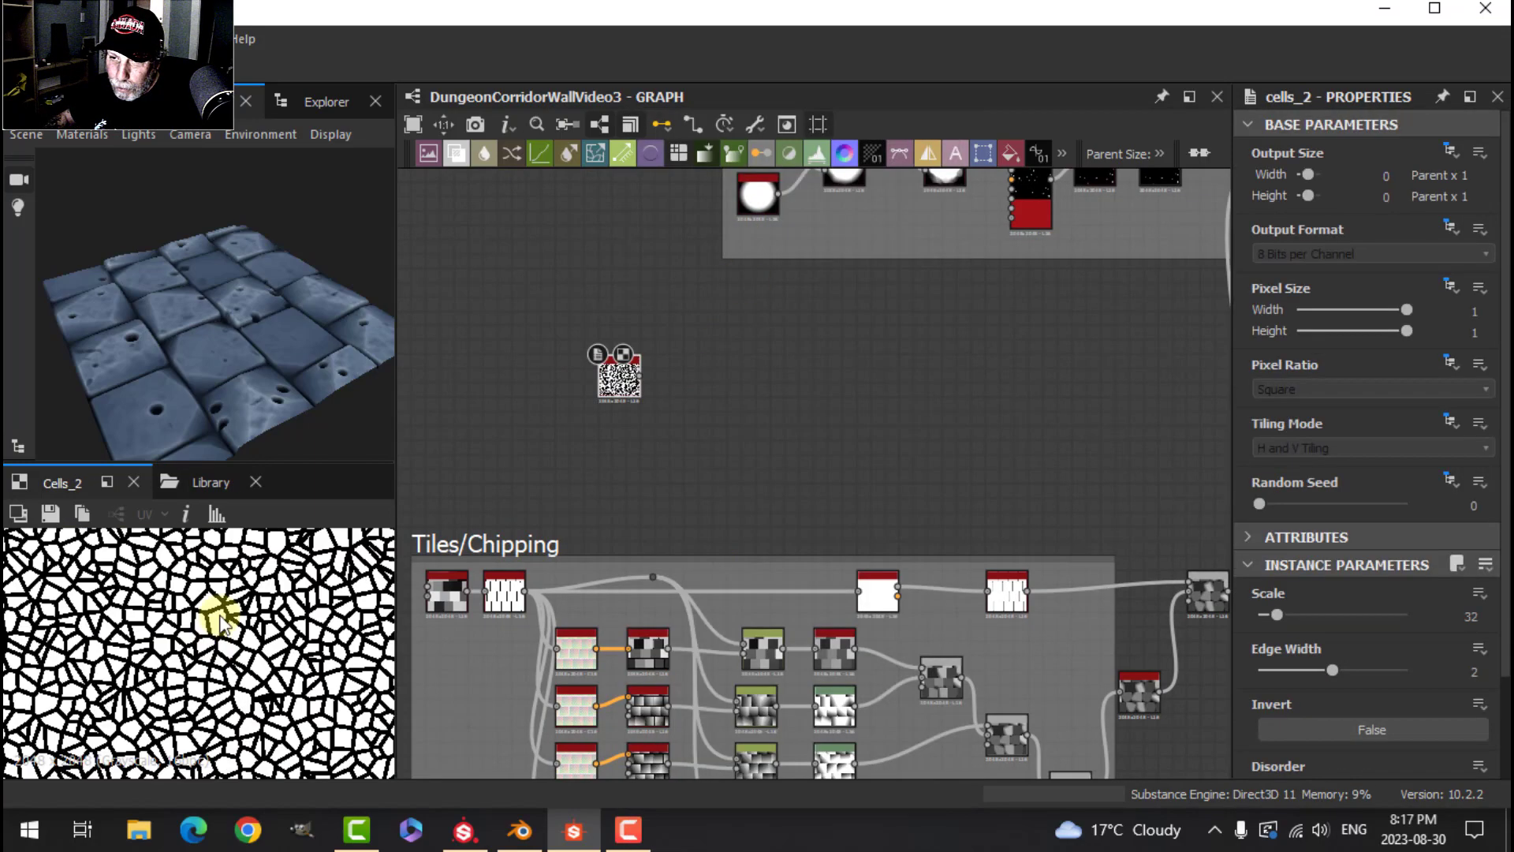
scroll(206, 621, "up", 2)
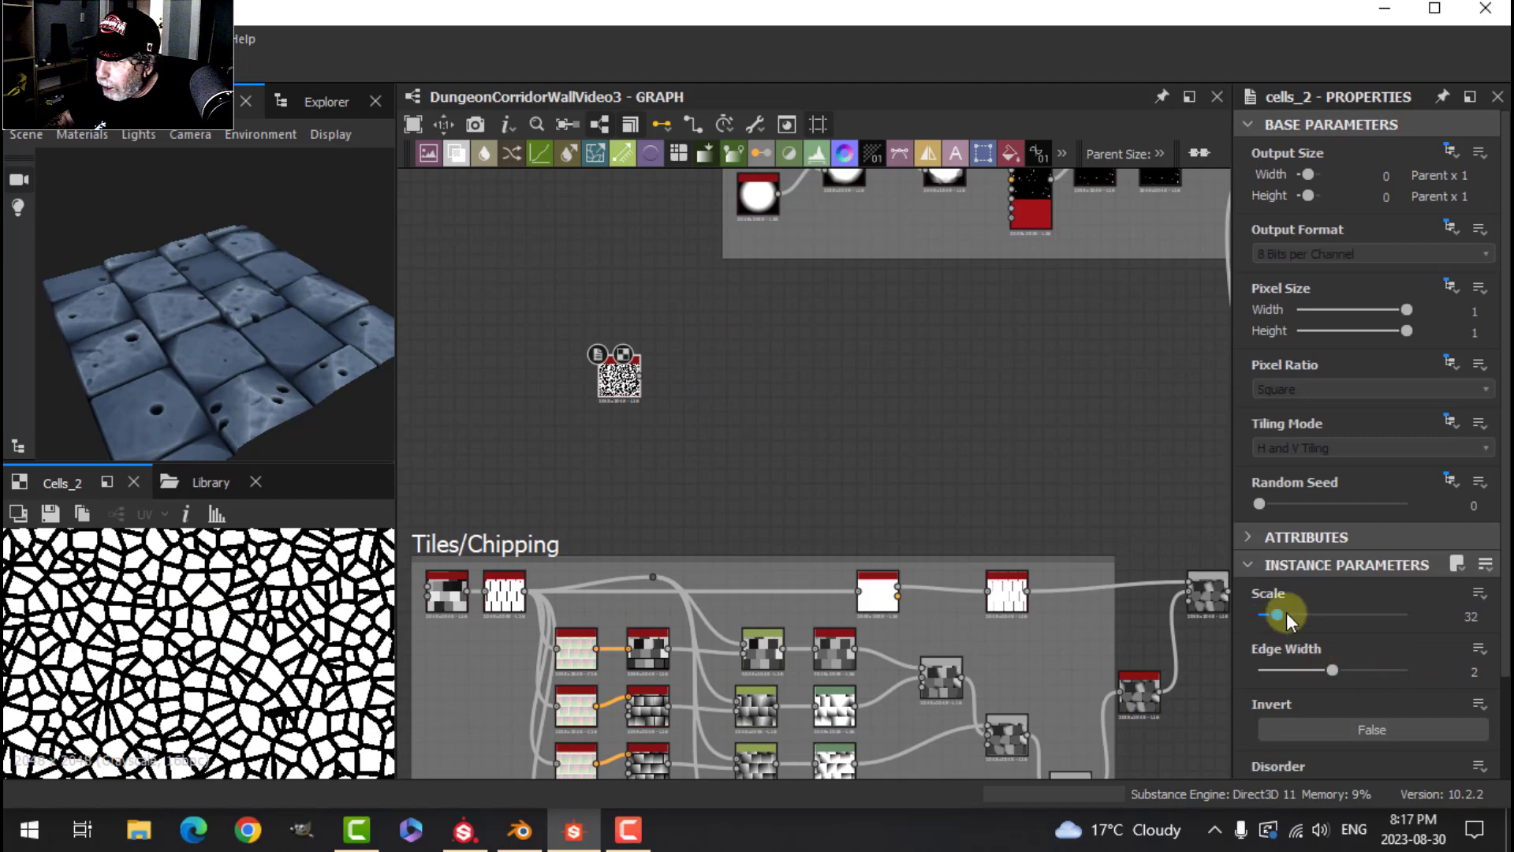
Set the Cells 2 node's Scale to 7 and Edge Width to 0.45.
left_click(1441, 620)
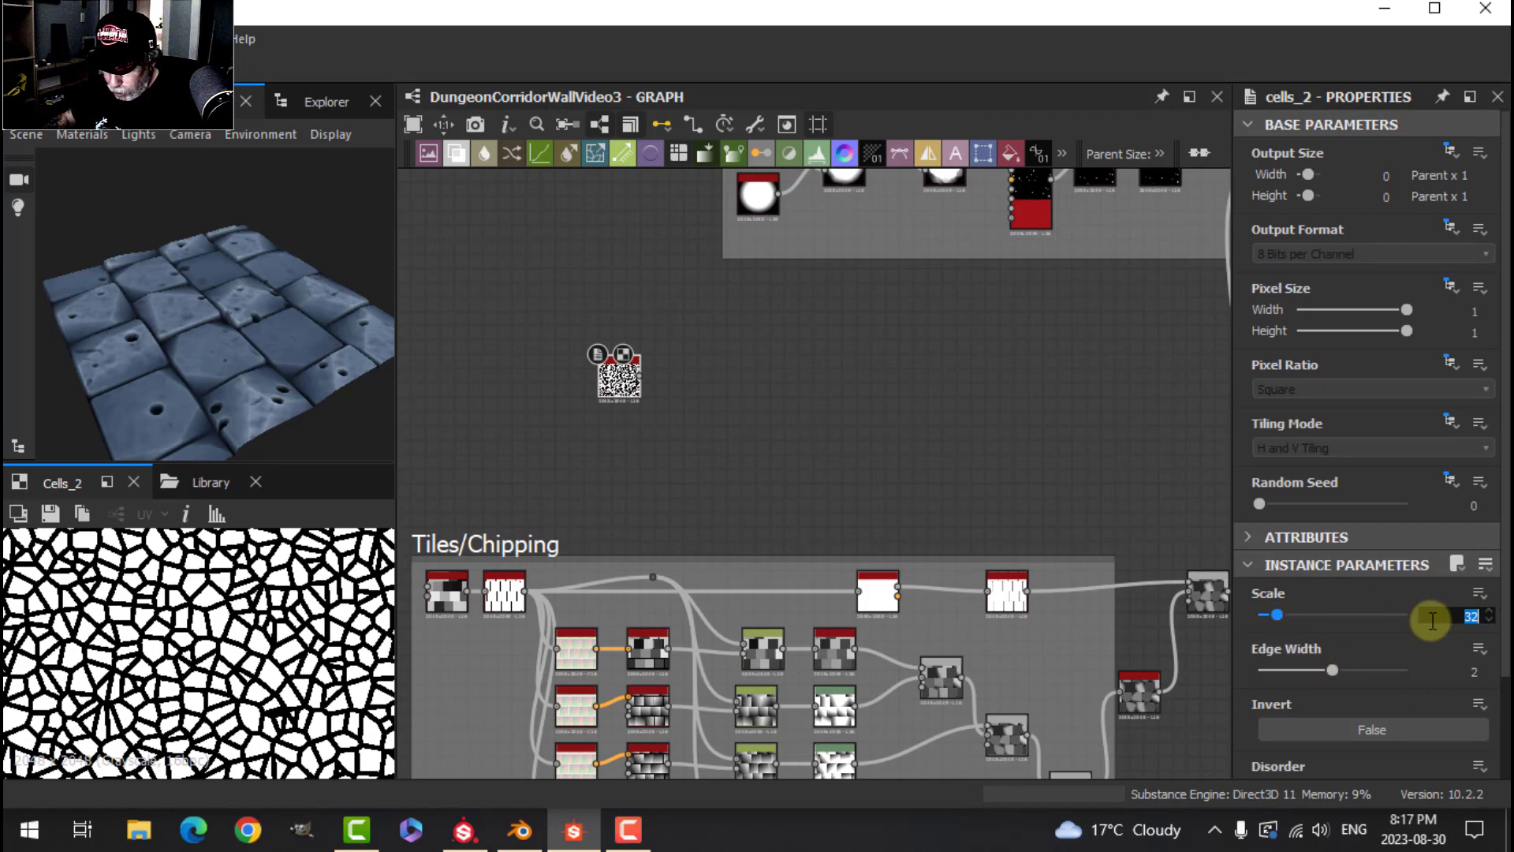
type("7")
key("Return")
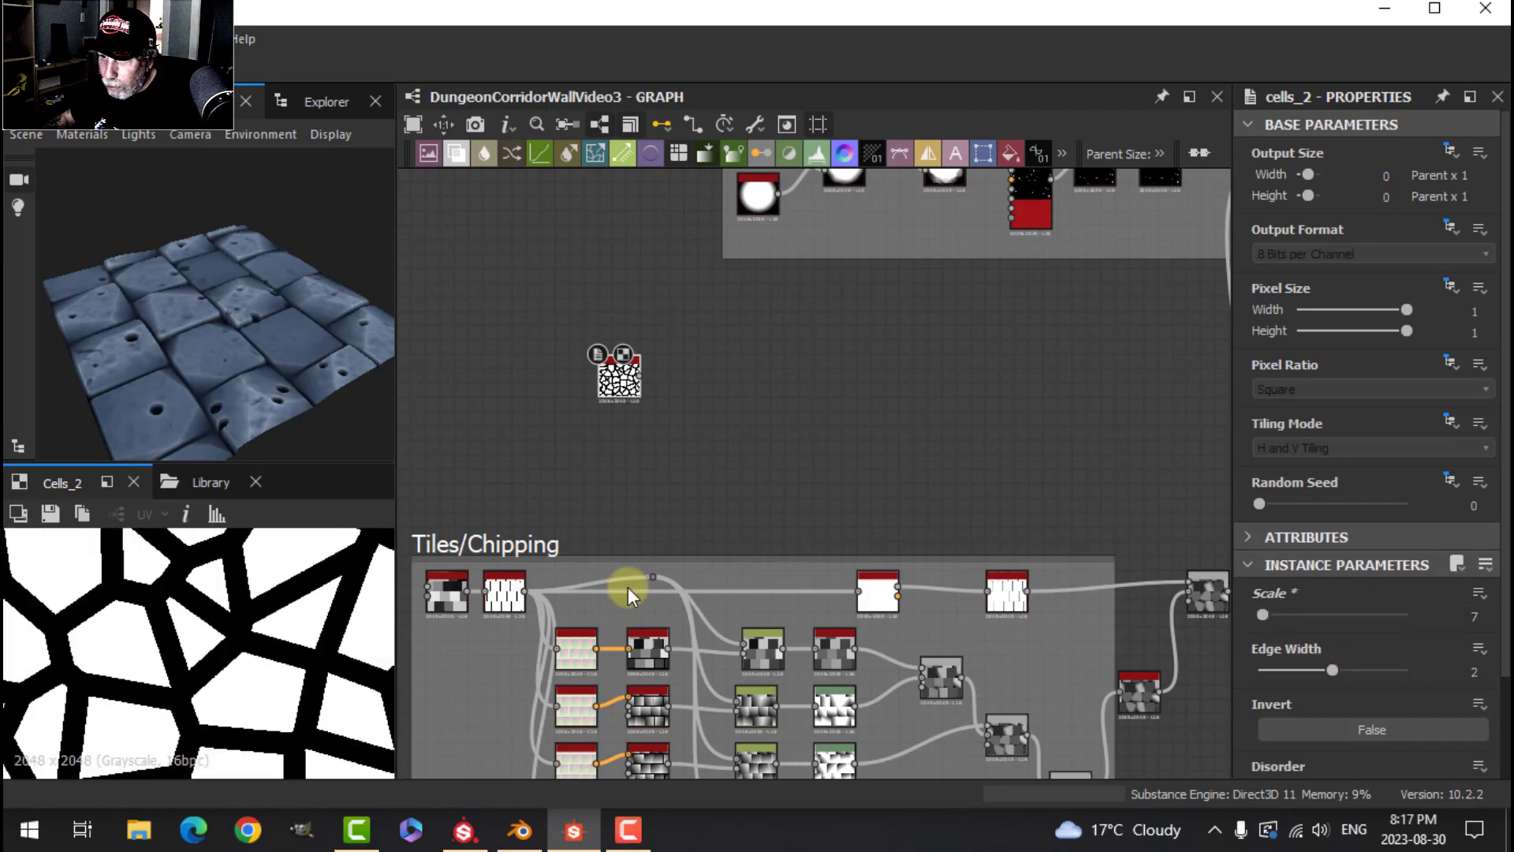
left_click_drag(1333, 668, 1275, 659)
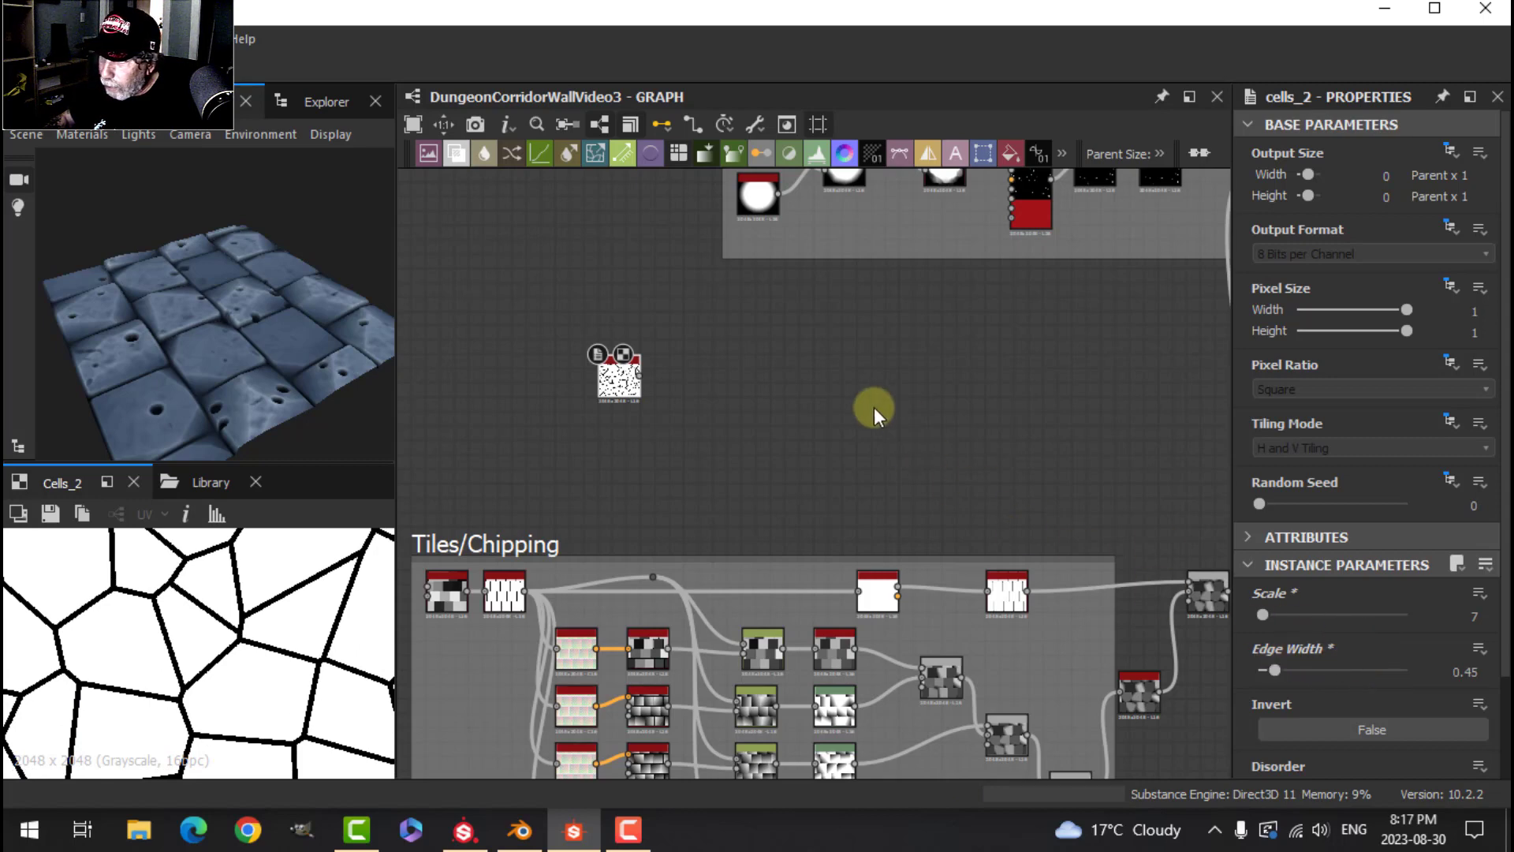
Add a Bevel node fed by the Cells 2 output.
scroll(874, 406, "down", 2)
scroll(625, 423, "up", 4)
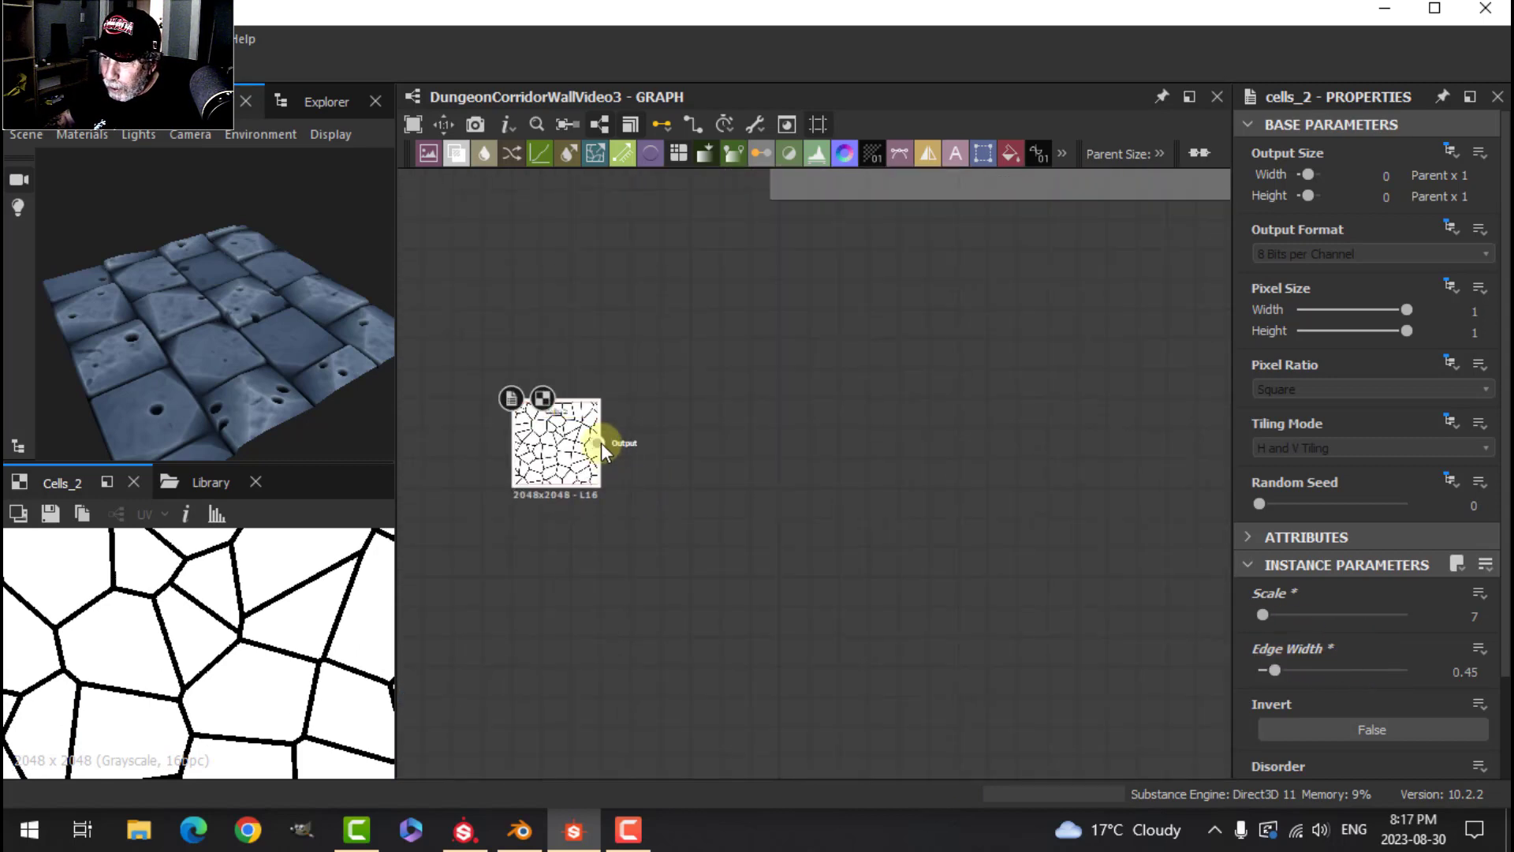
left_click_drag(600, 442, 703, 443)
type("be")
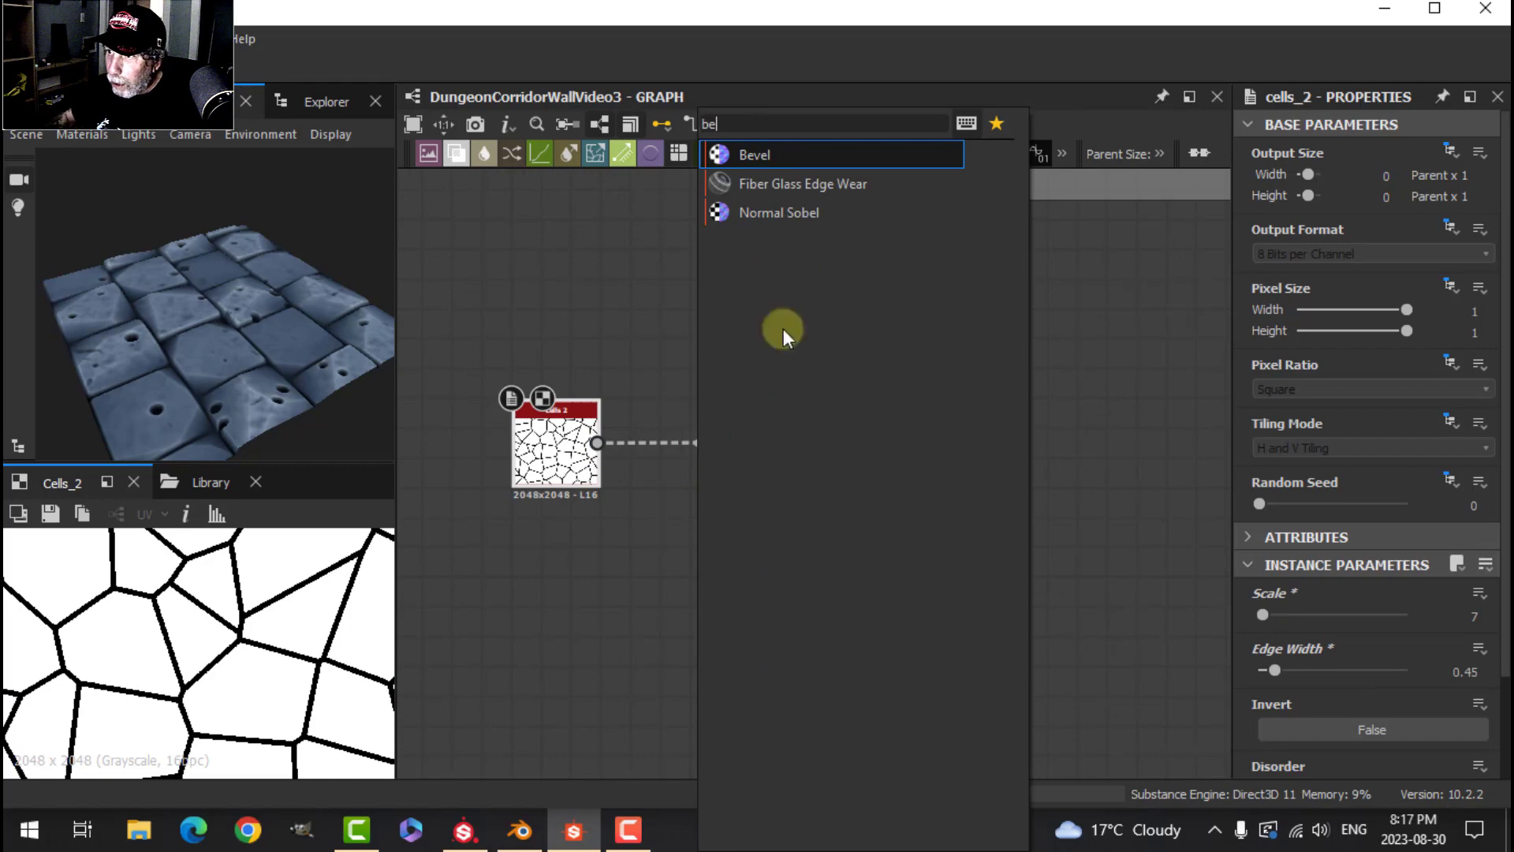
left_click(750, 152)
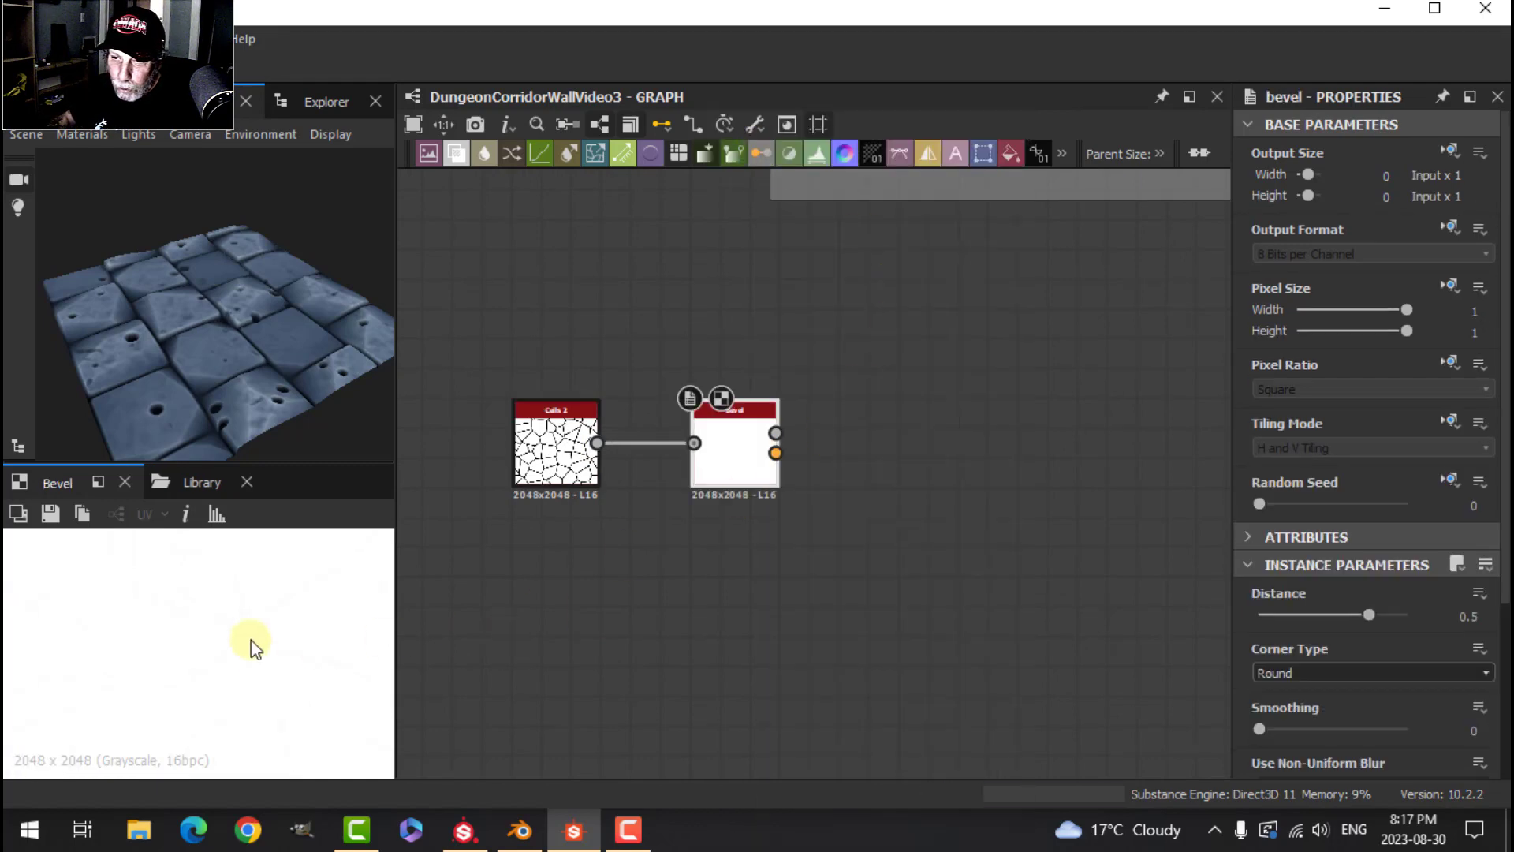
Add an Auto Levels node fed by the Bevel node's grayscale output.
scroll(800, 447, "up", 2)
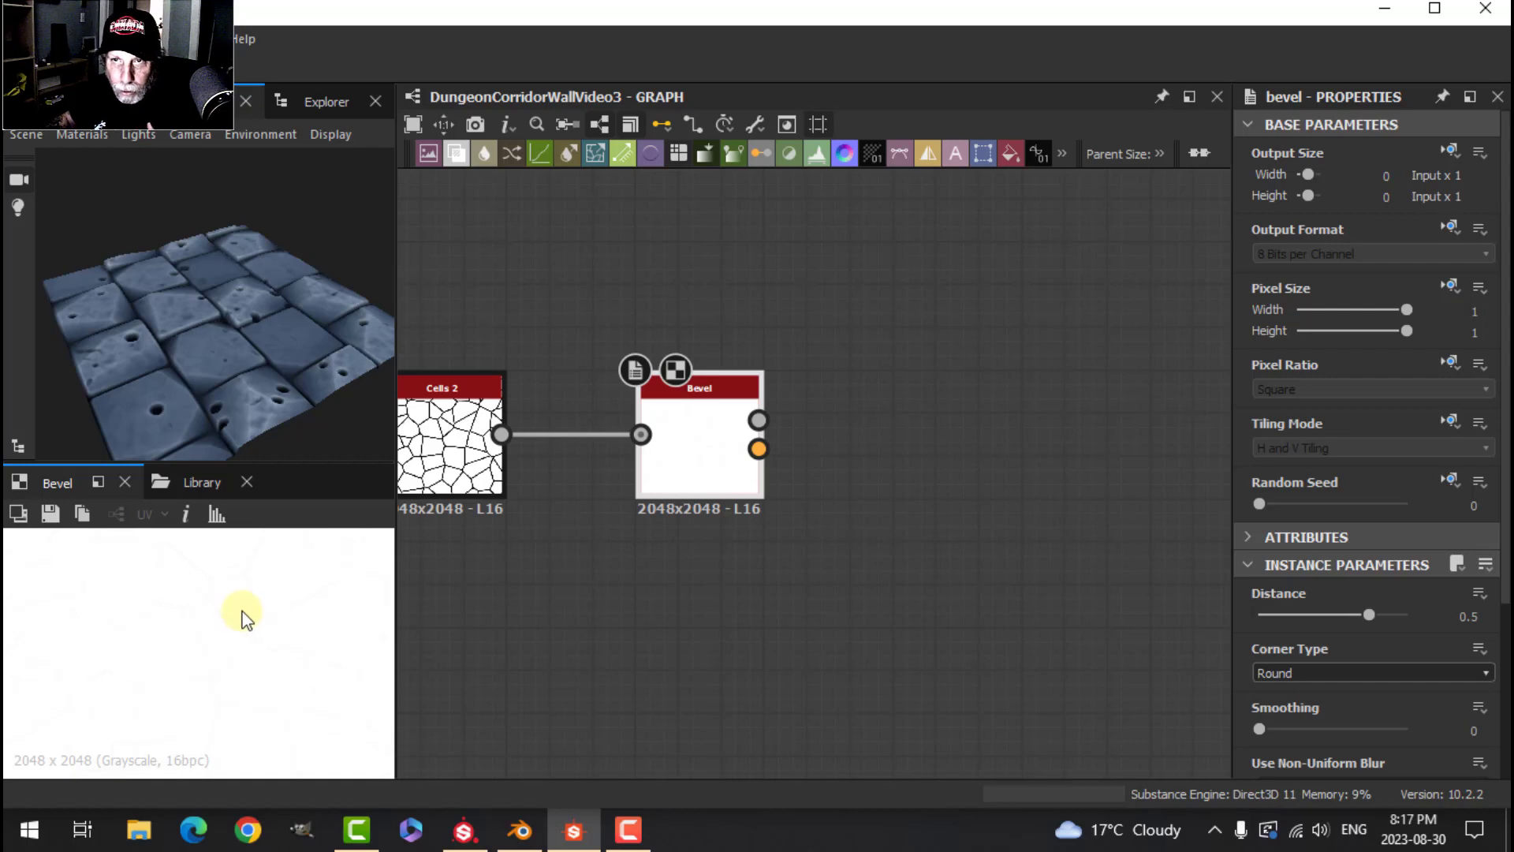
left_click_drag(759, 420, 854, 423)
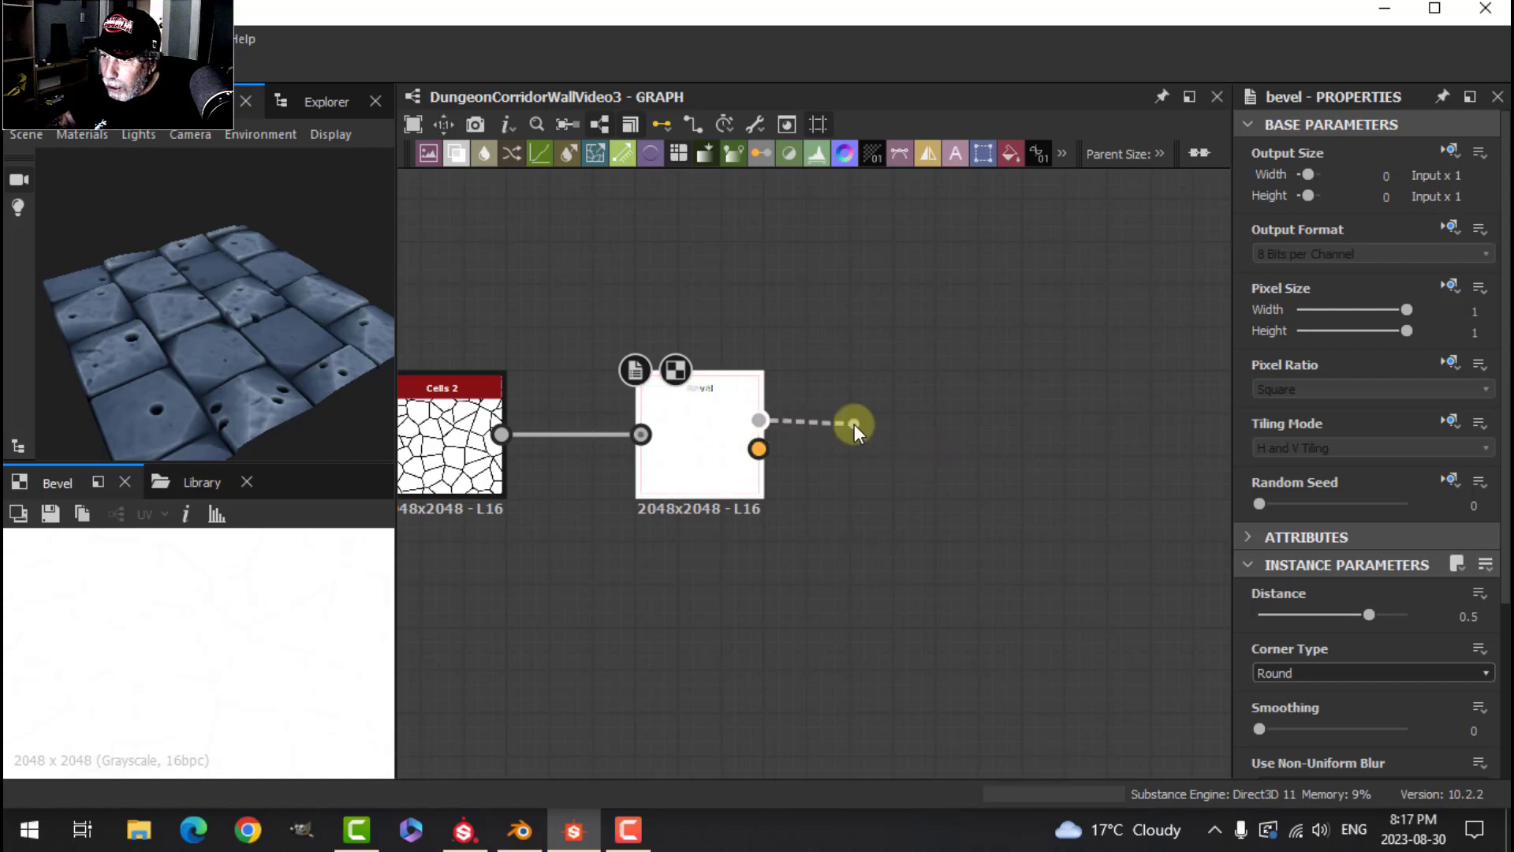
type("aut")
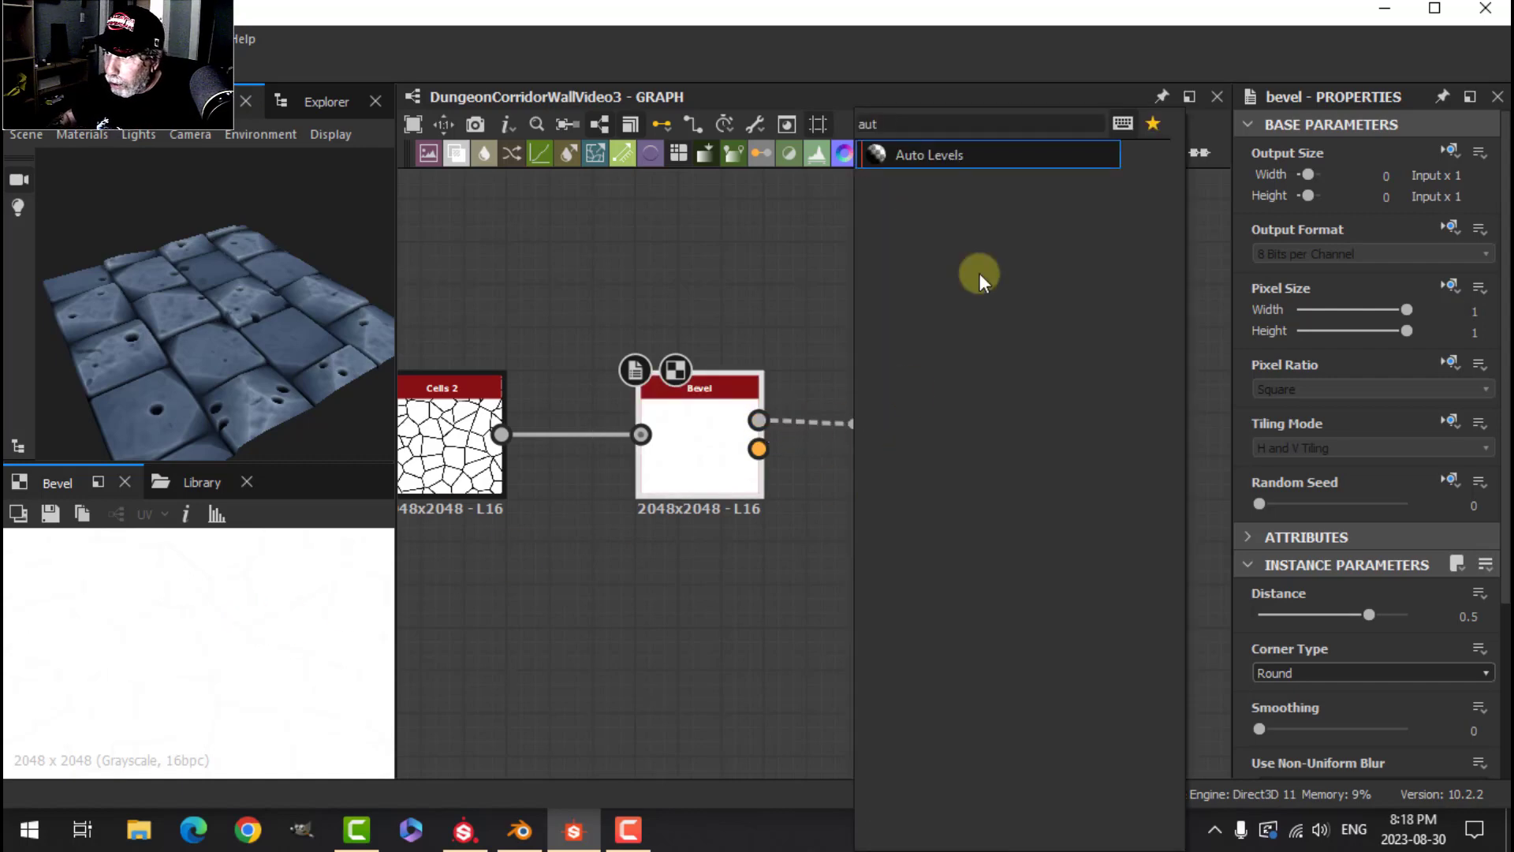
left_click(930, 154)
scroll(240, 533, "up", 2)
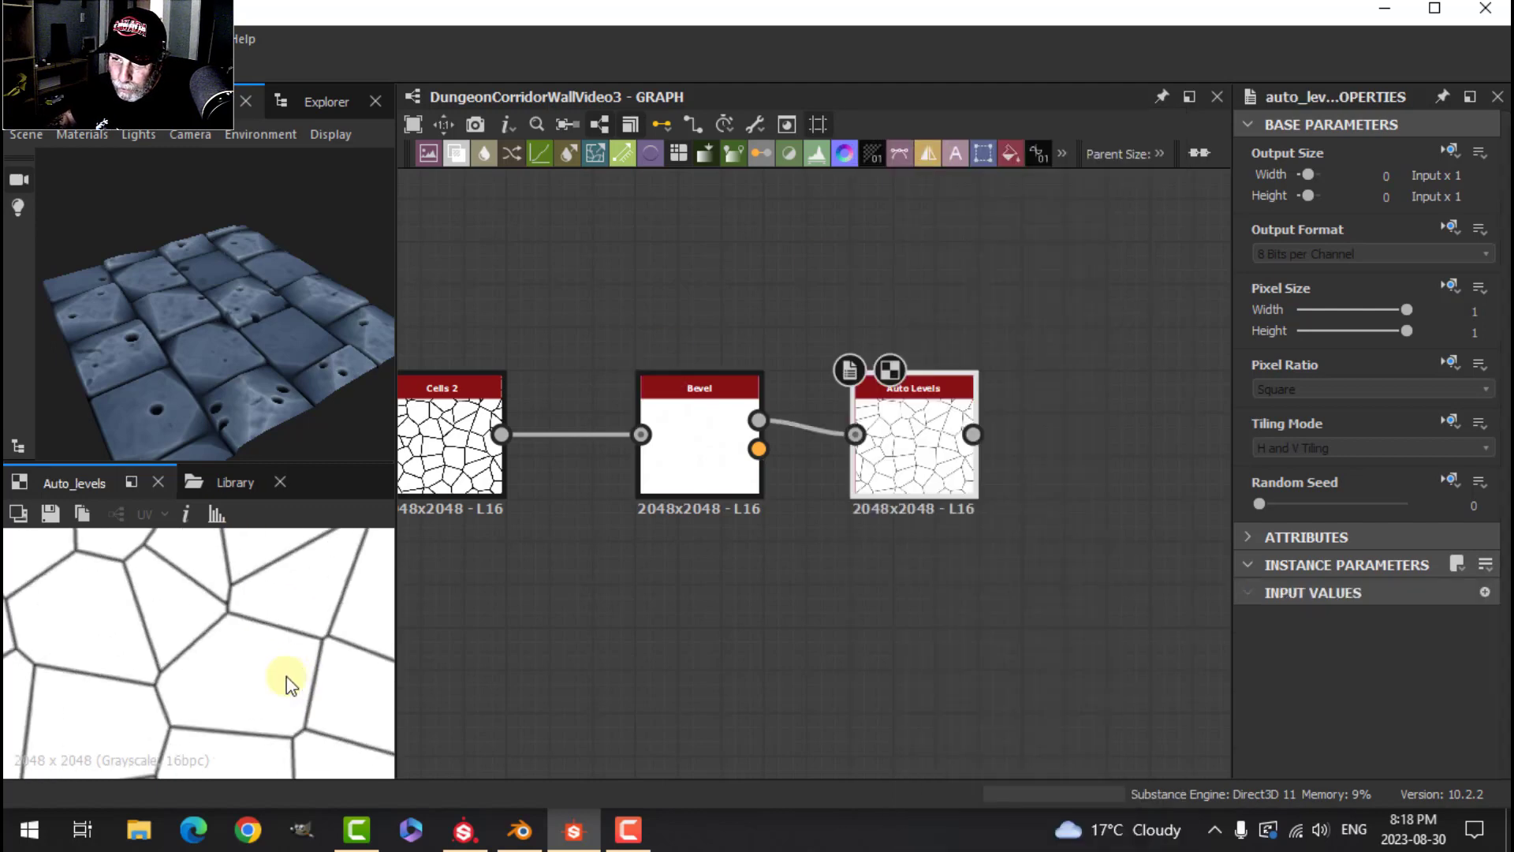
scroll(827, 590, "down", 1)
Add a Warp node fed by the Auto Levels output and align it in the same row.
middle_click_drag(912, 599, 865, 500)
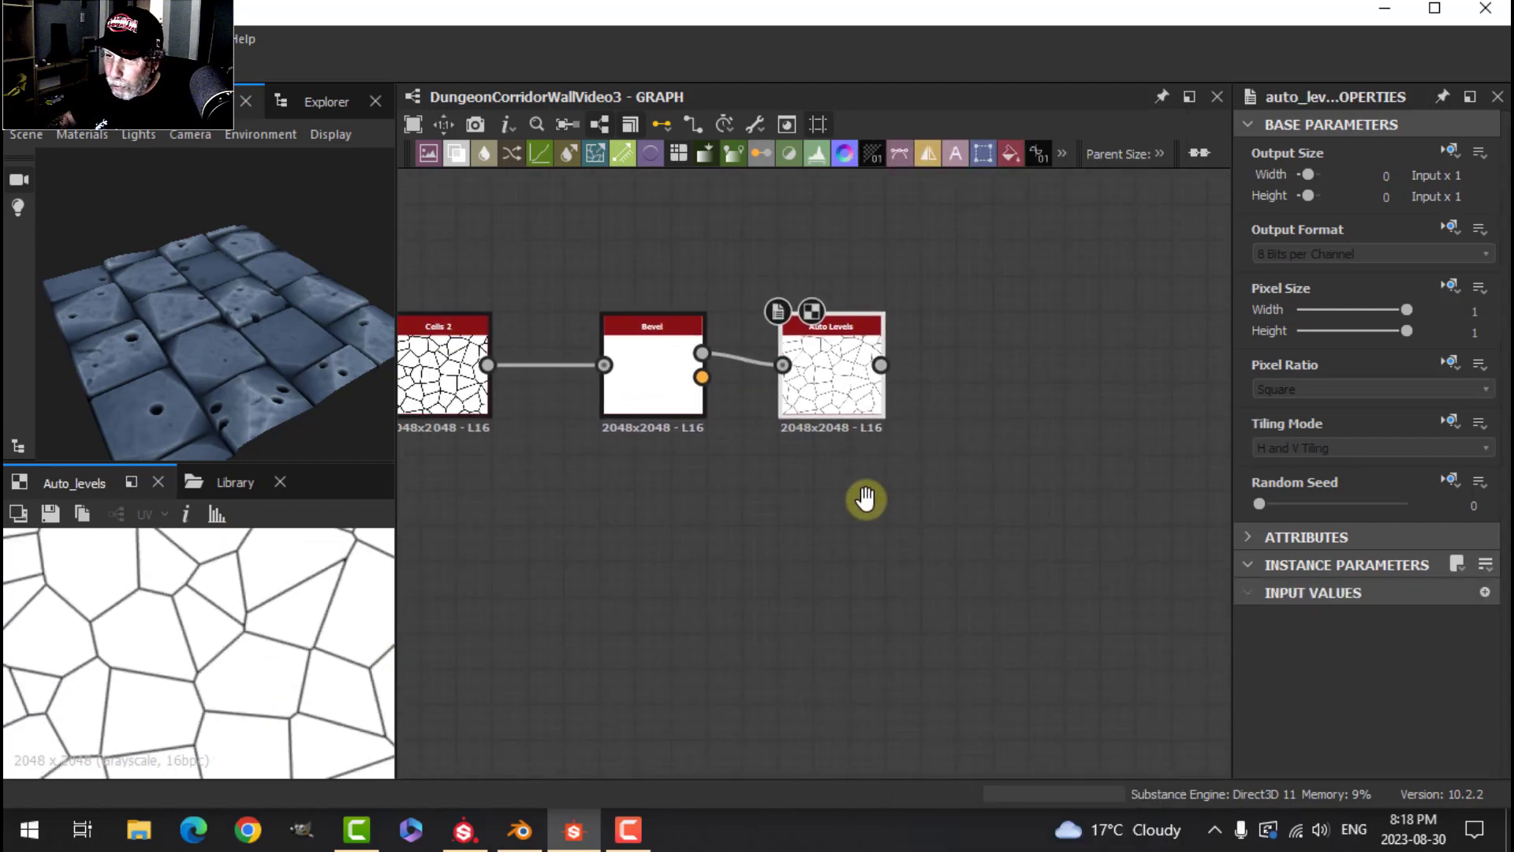
scroll(246, 664, "down", 4)
scroll(247, 664, "up", 4)
middle_click_drag(770, 599, 622, 604)
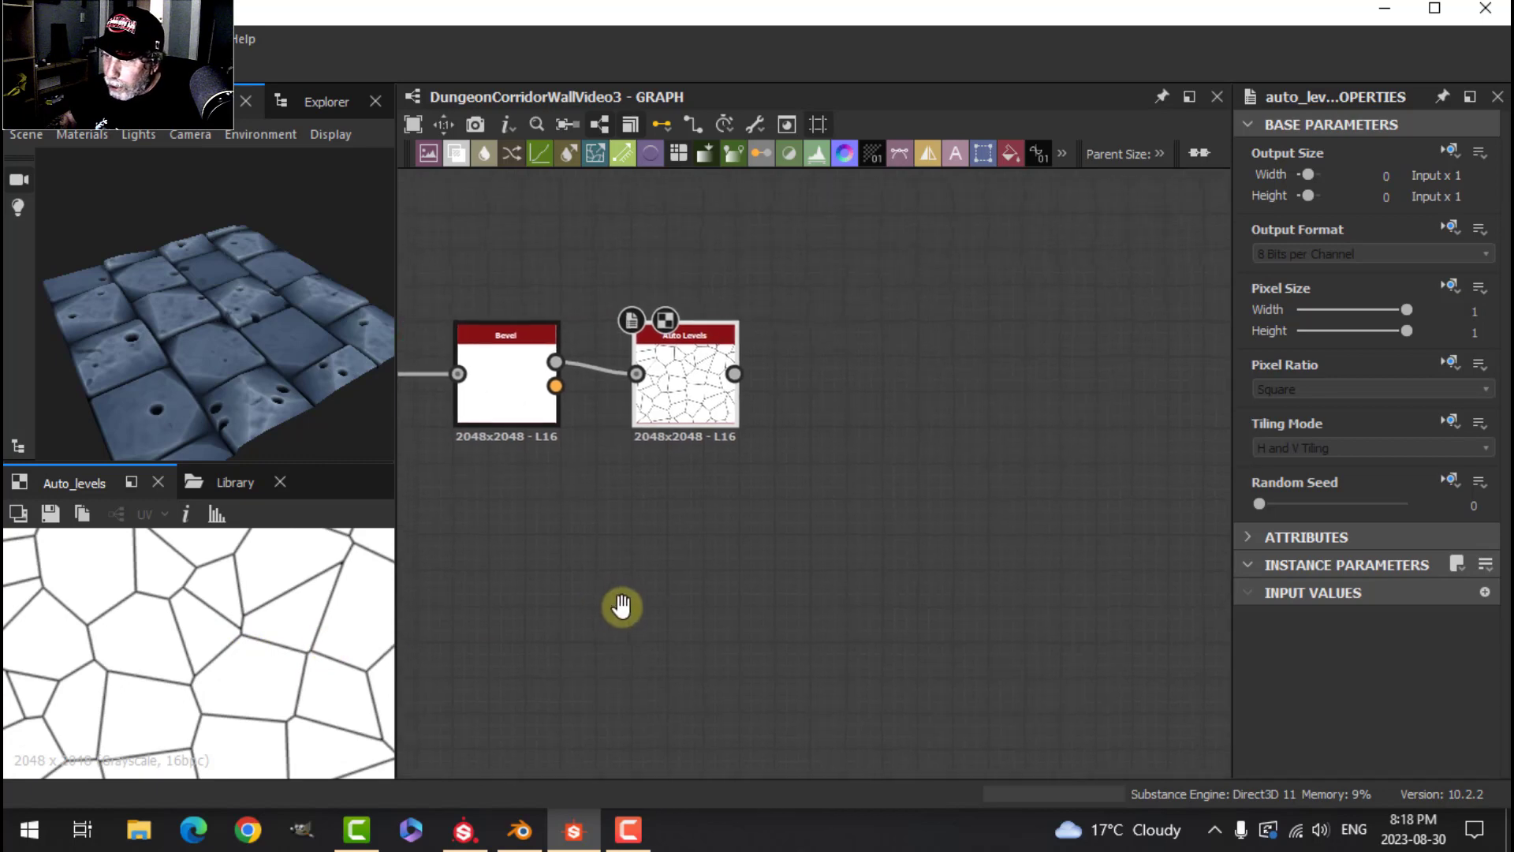
scroll(666, 585, "up", 1)
scroll(824, 507, "down", 1)
middle_click_drag(825, 507, 749, 500)
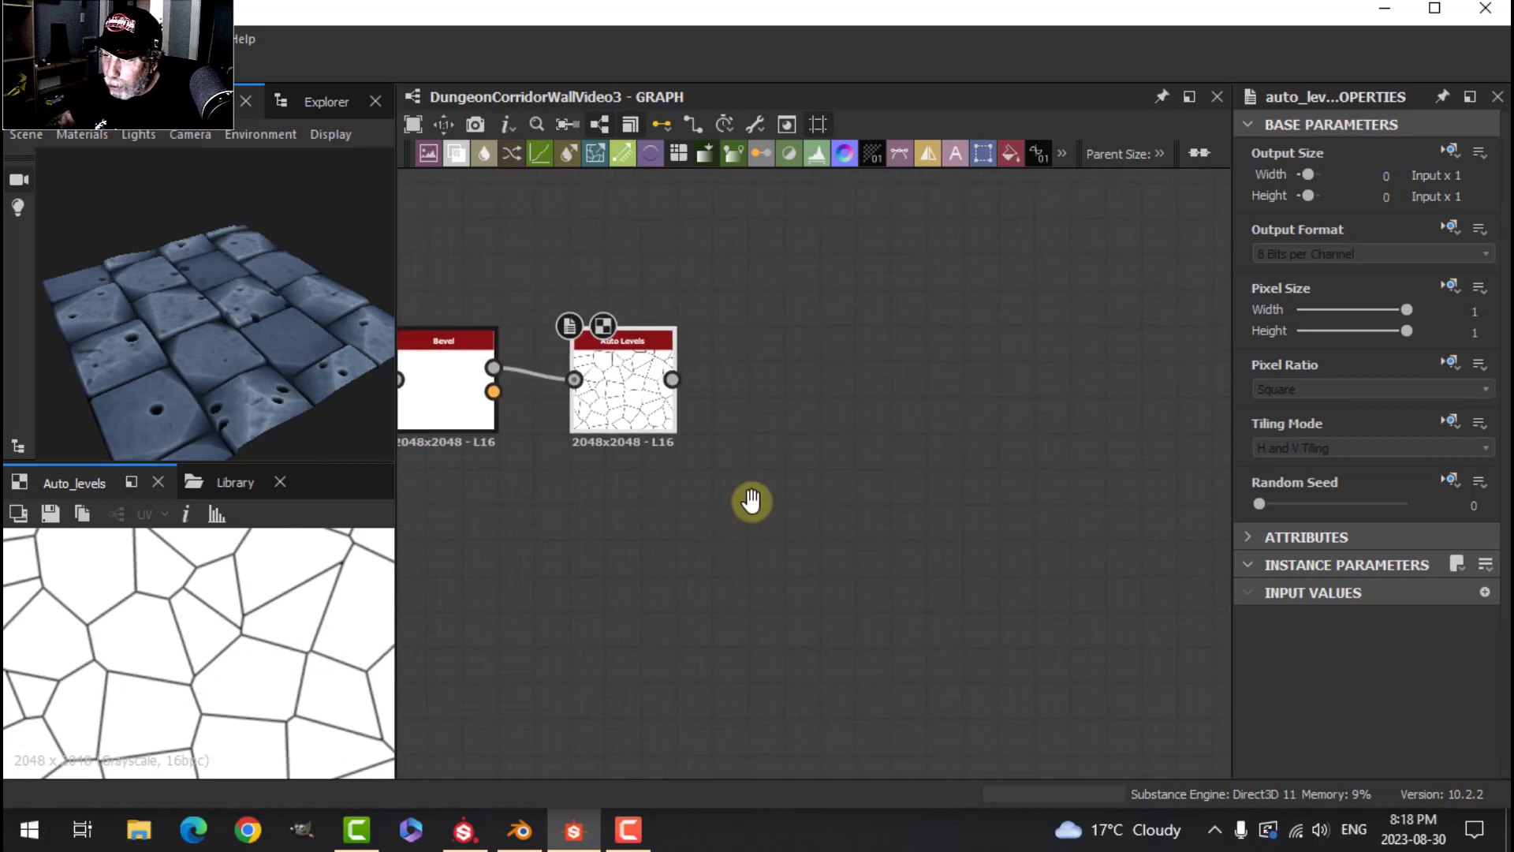
left_click_drag(669, 380, 851, 348)
type("wa")
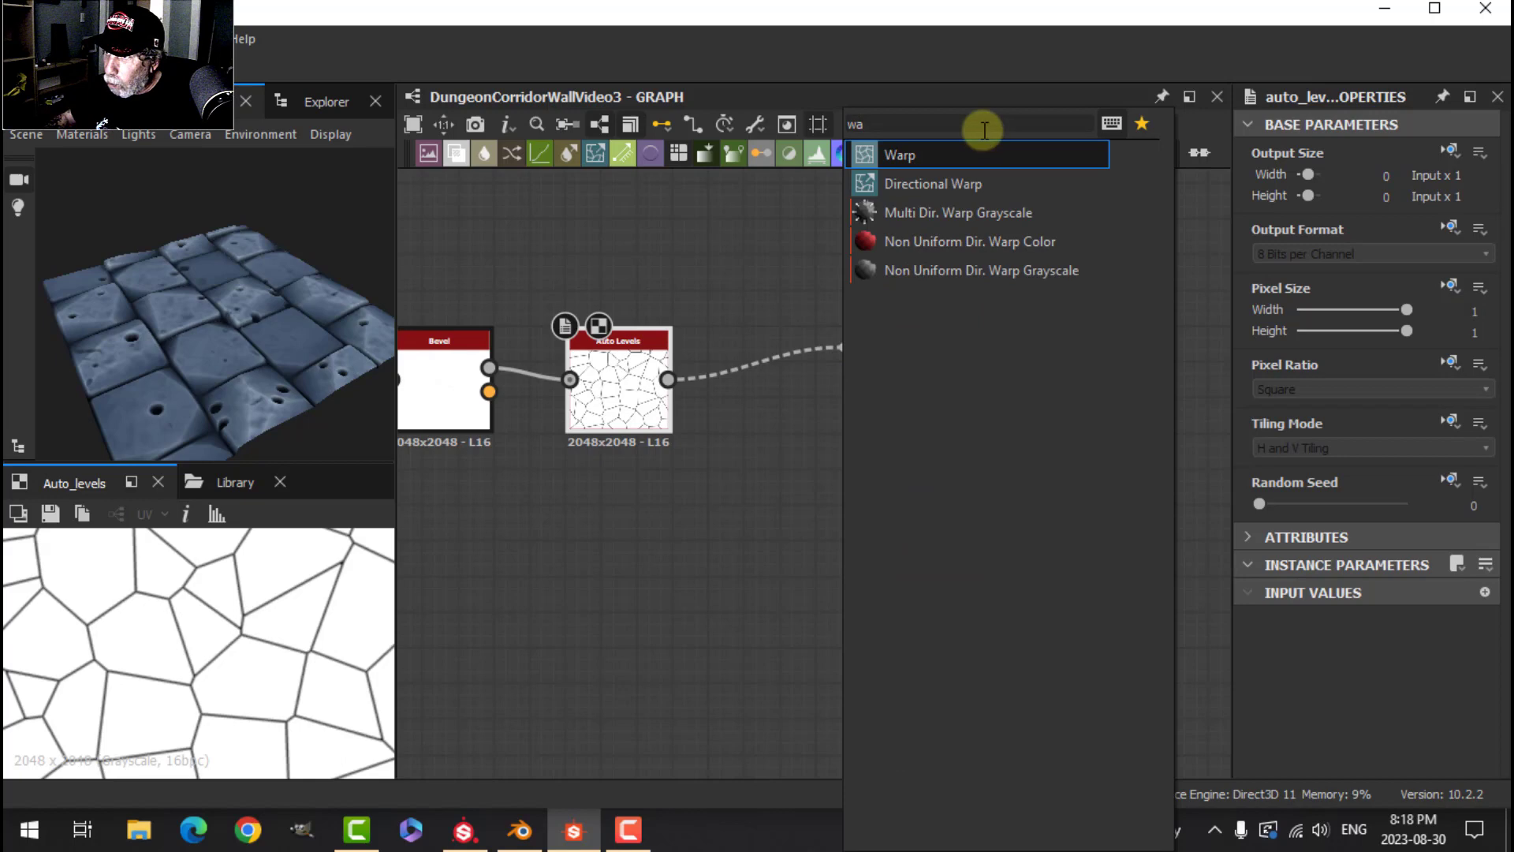
left_click(935, 155)
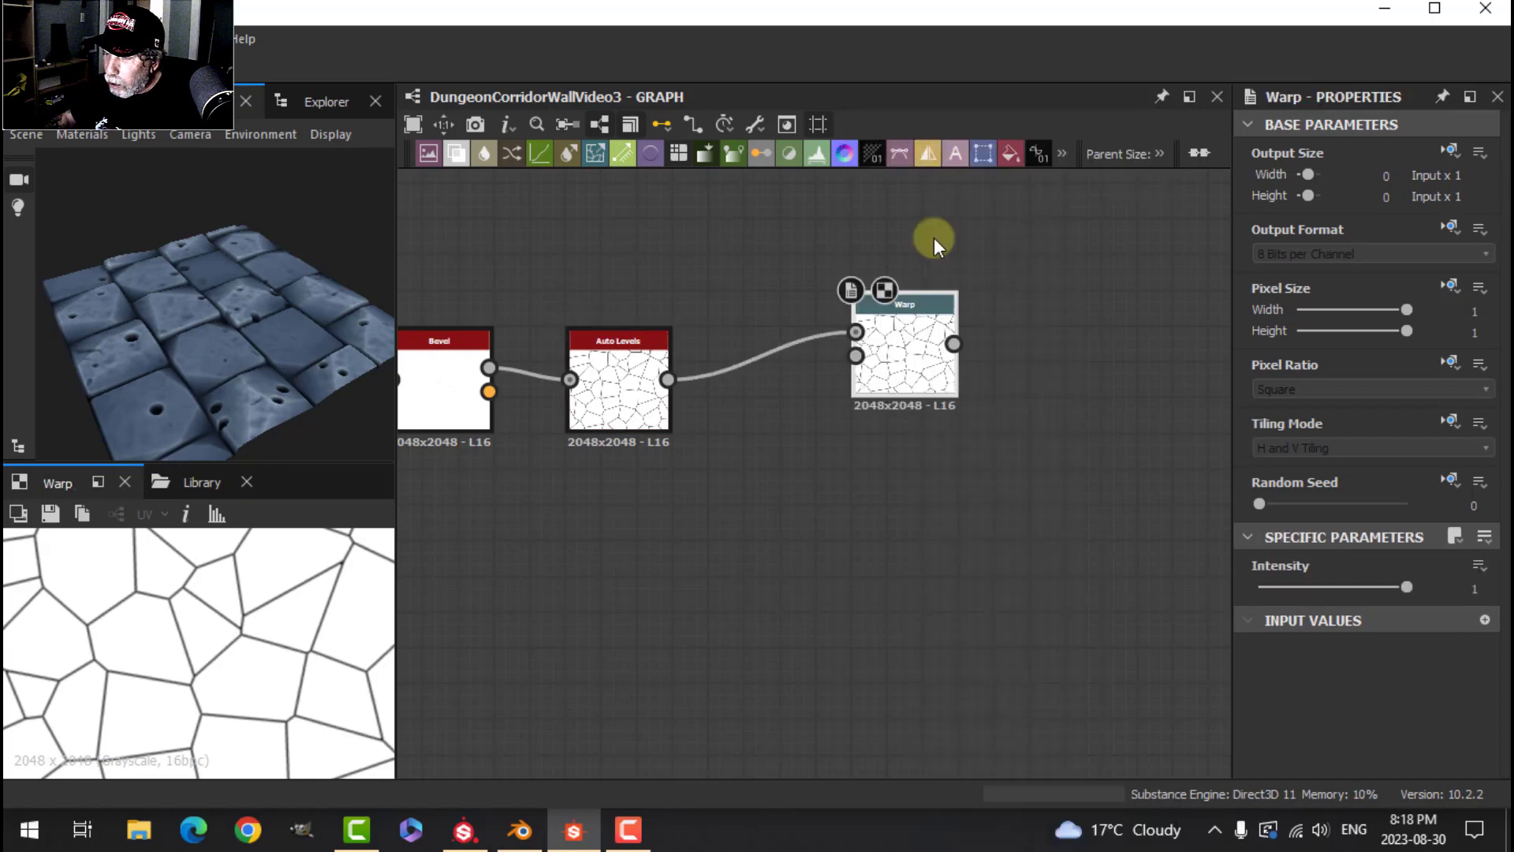
left_click_drag(912, 348, 877, 372)
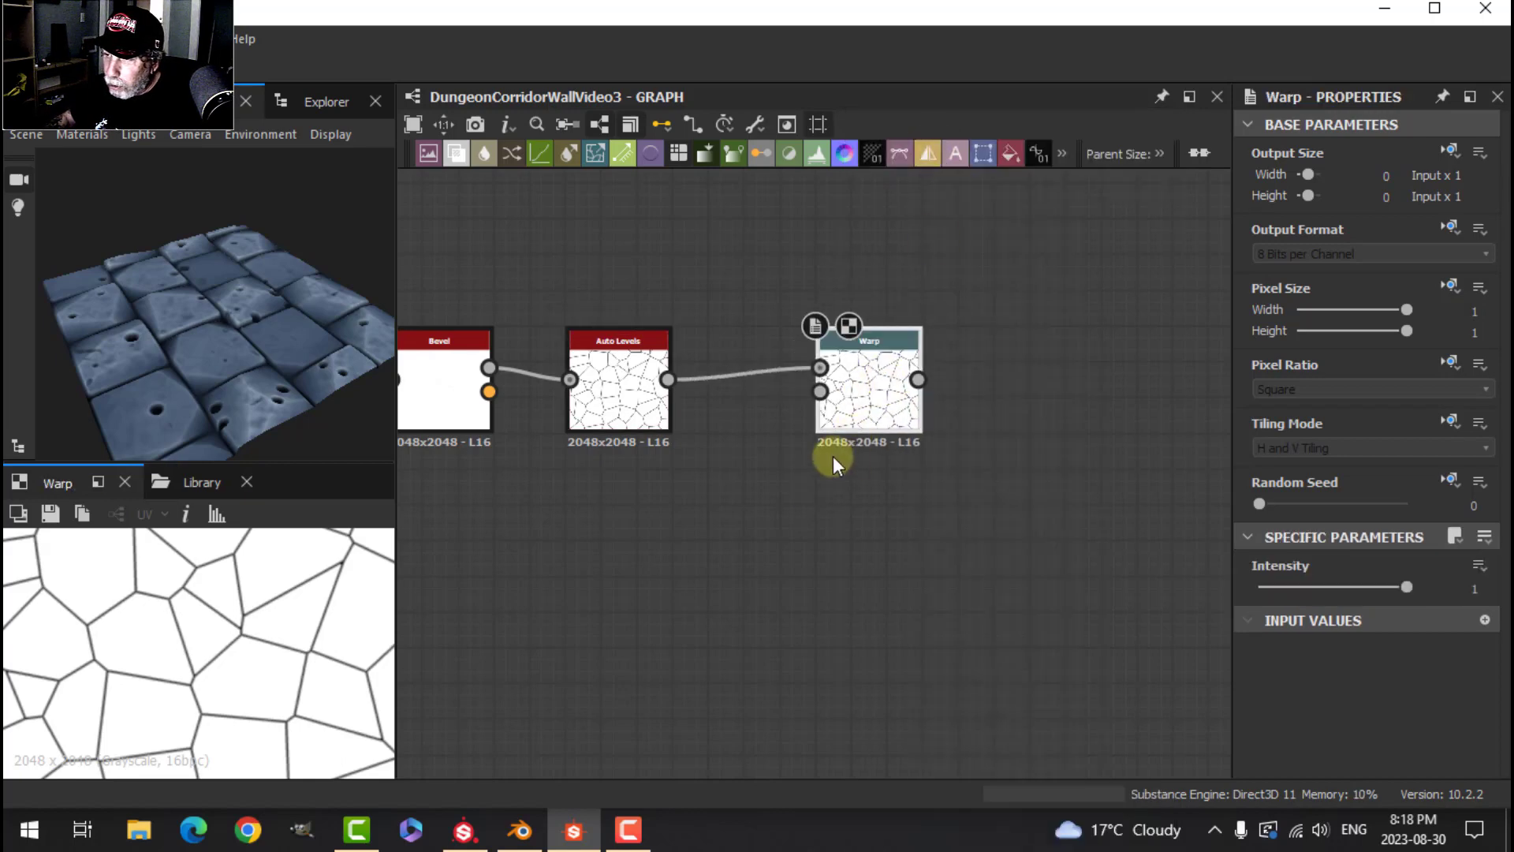
Add a Perlin Noise node below the row and connect it to the Warp node's Gradient Input.
scroll(820, 394, "up", 2)
scroll(749, 489, "down", 1)
scroll(728, 540, "up", 1)
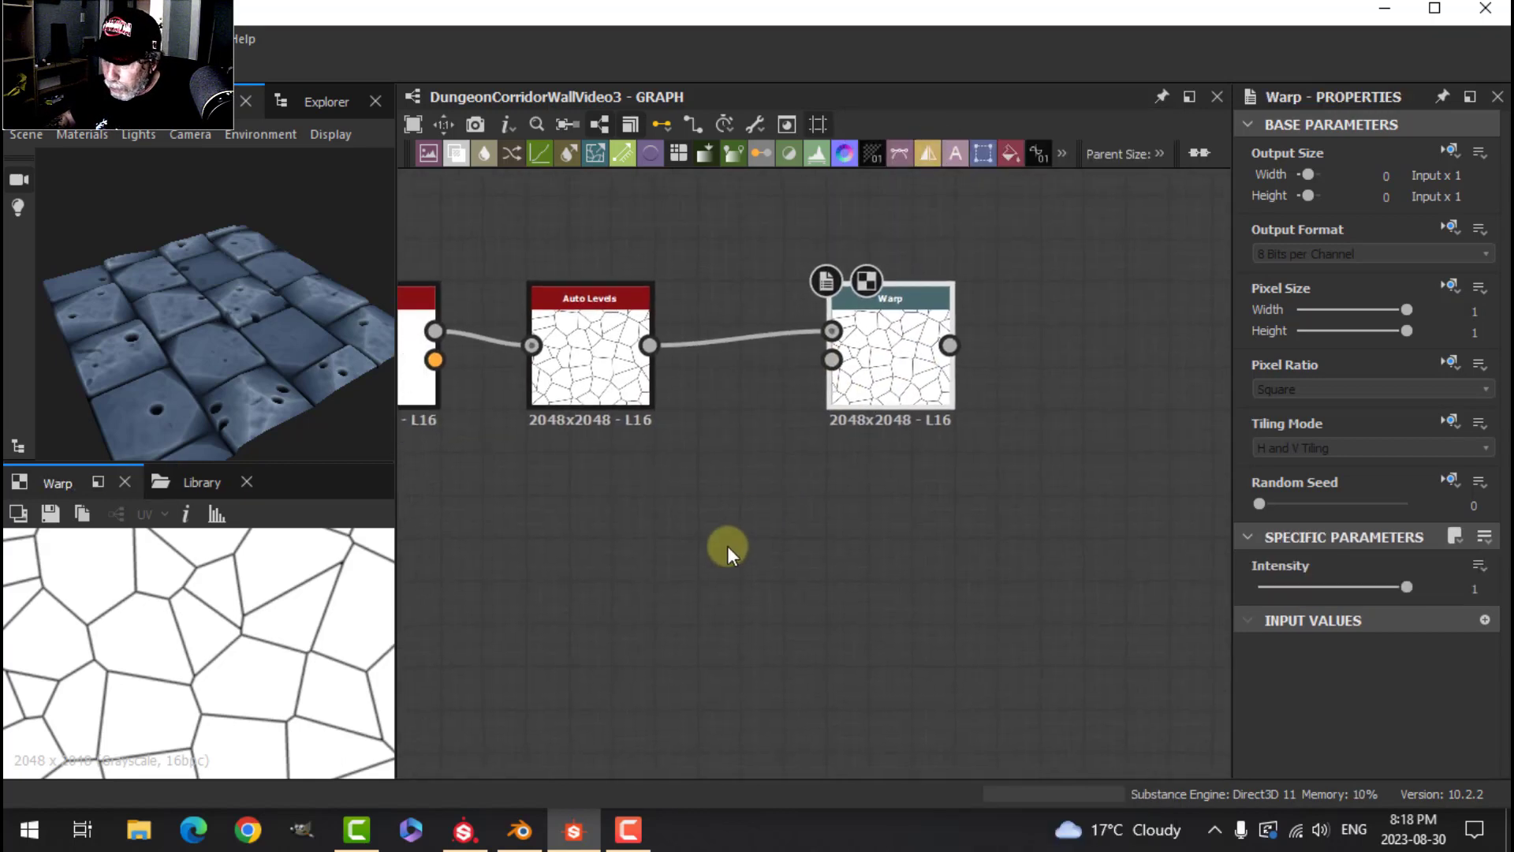
key("space")
type("per")
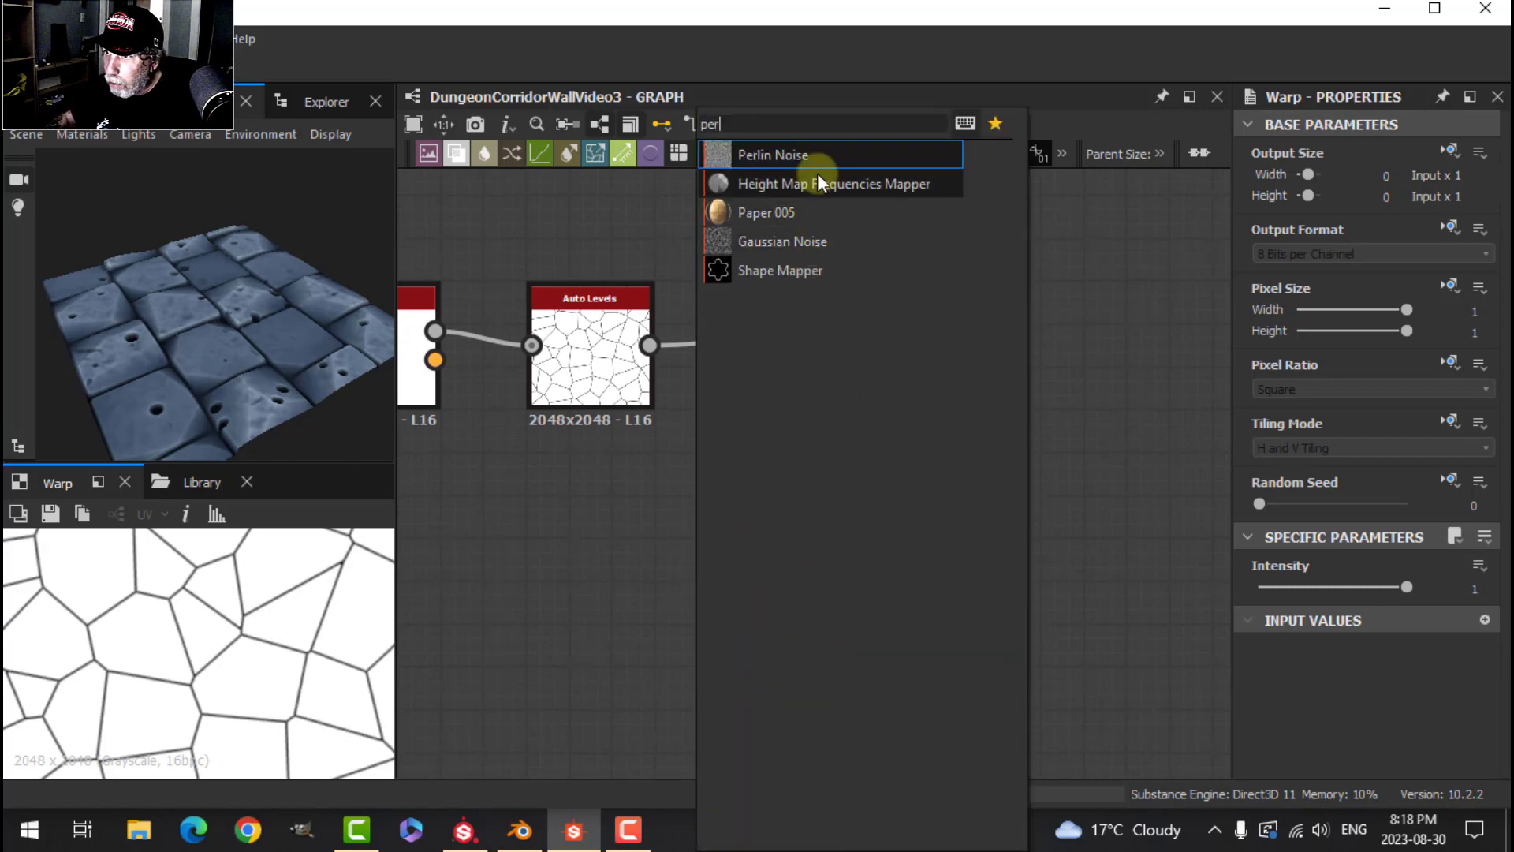
key("Return")
scroll(779, 514, "up", 3)
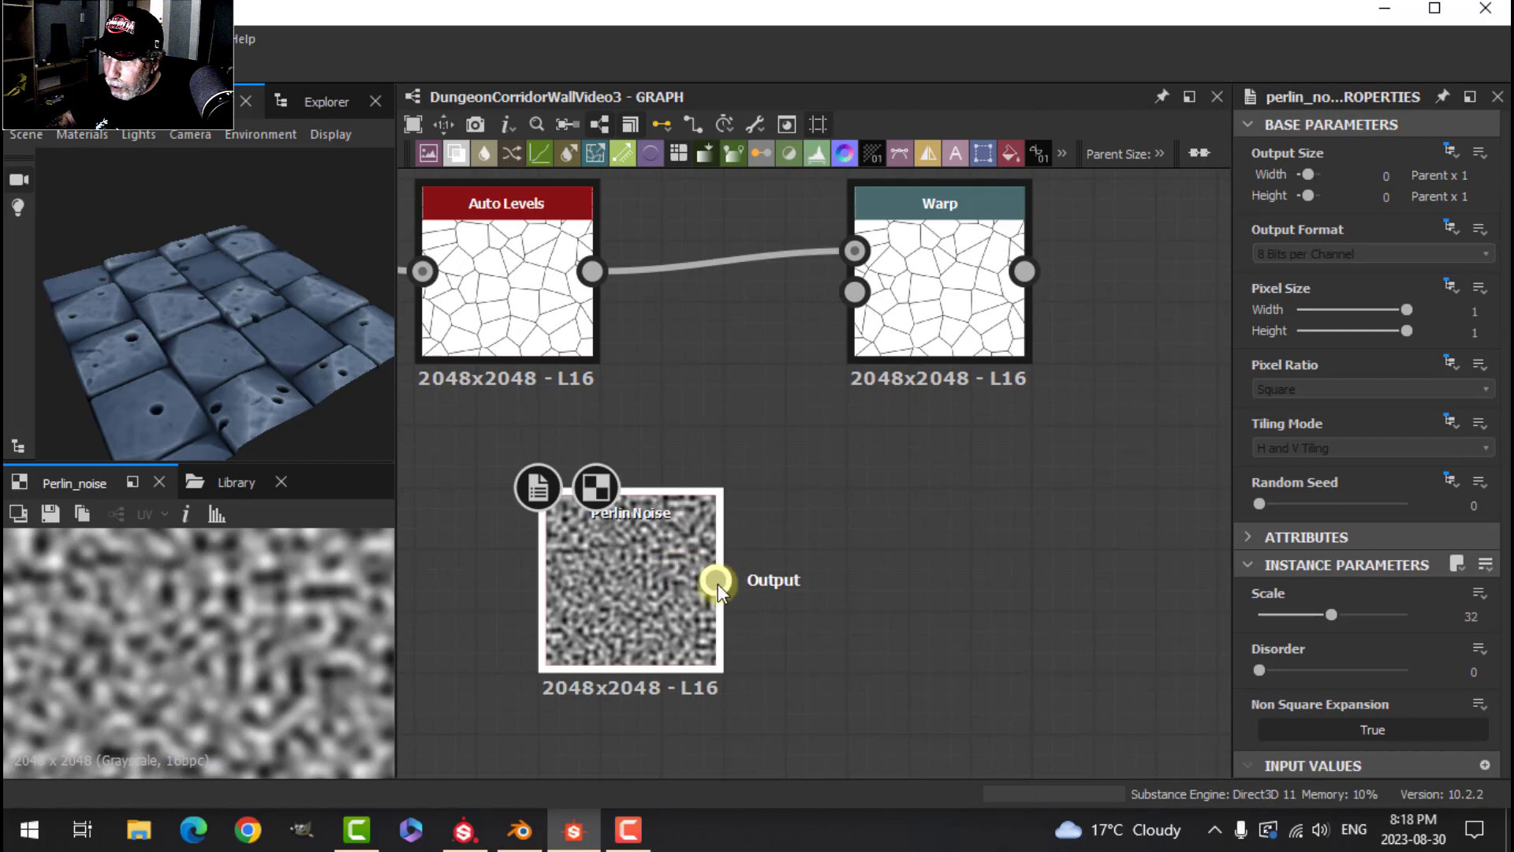
left_click_drag(717, 583, 854, 291)
left_click(924, 310)
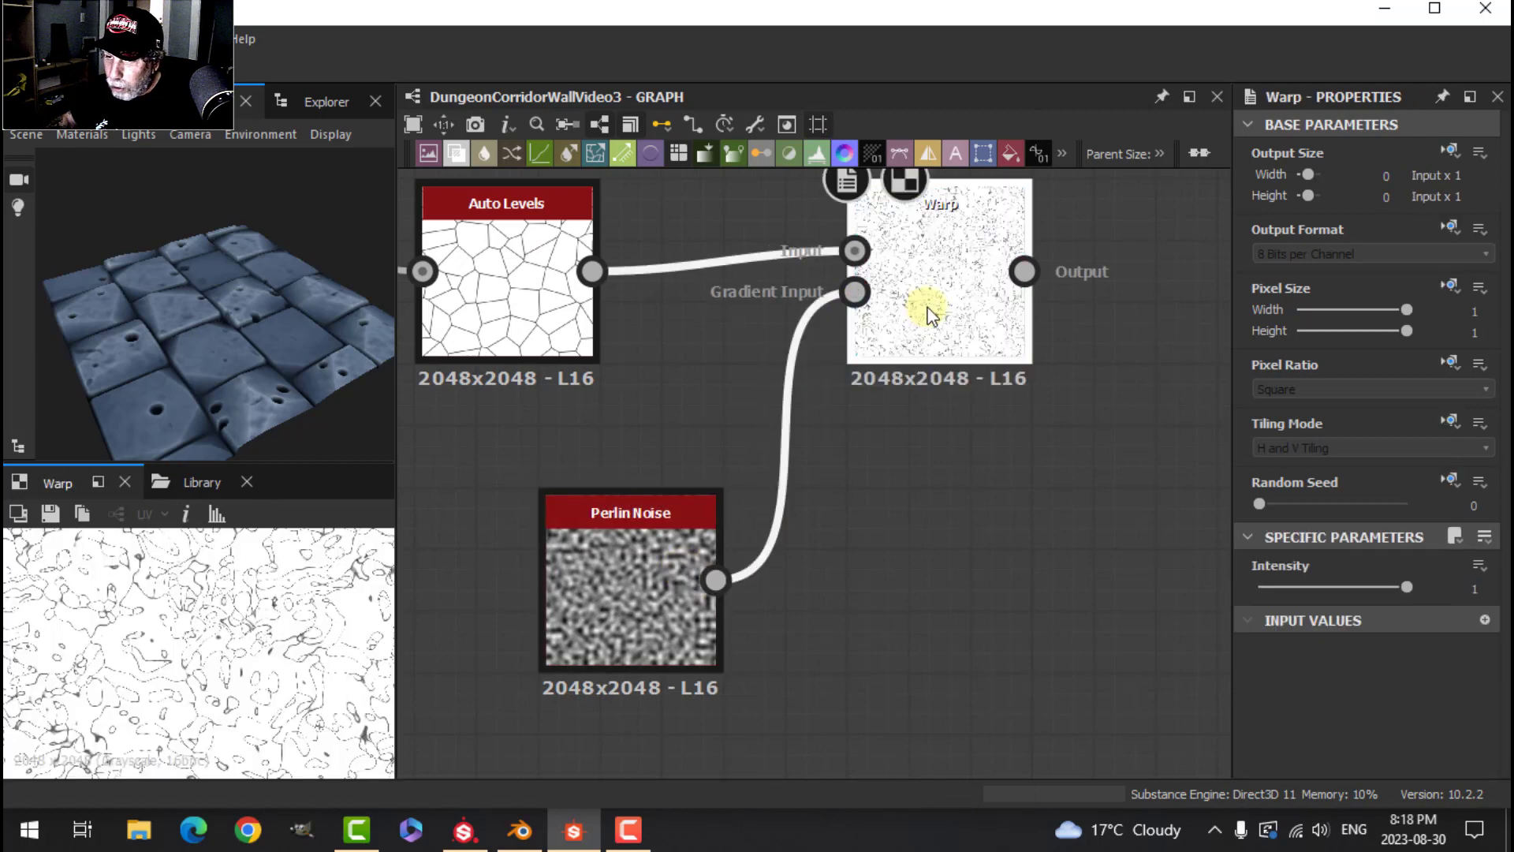
Set the Perlin Noise node's Scale to 6 and Disorder to 0.1.
left_click(655, 607)
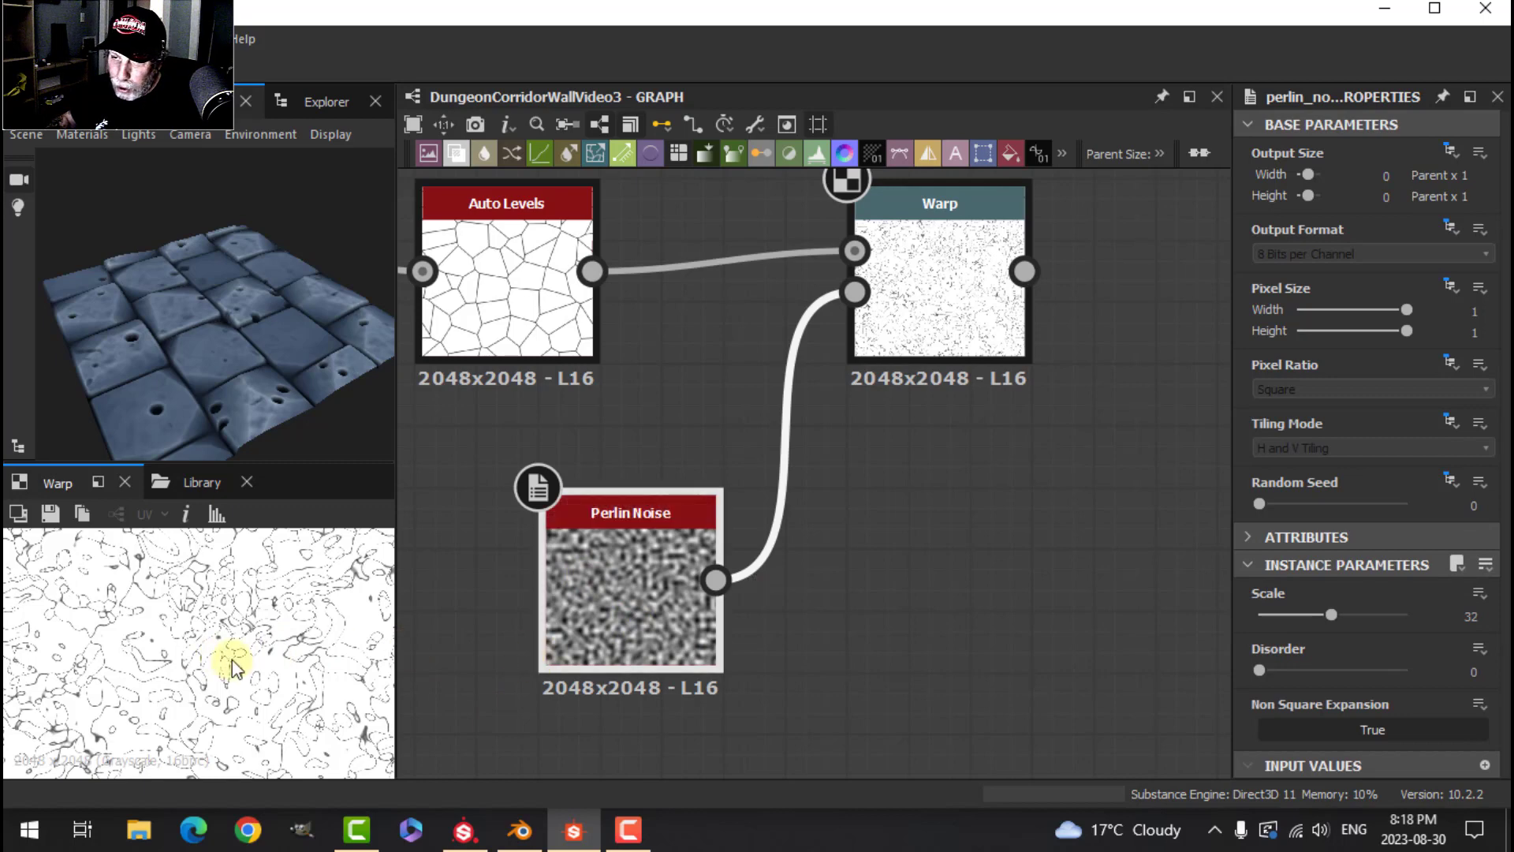
scroll(232, 666, "up", 2)
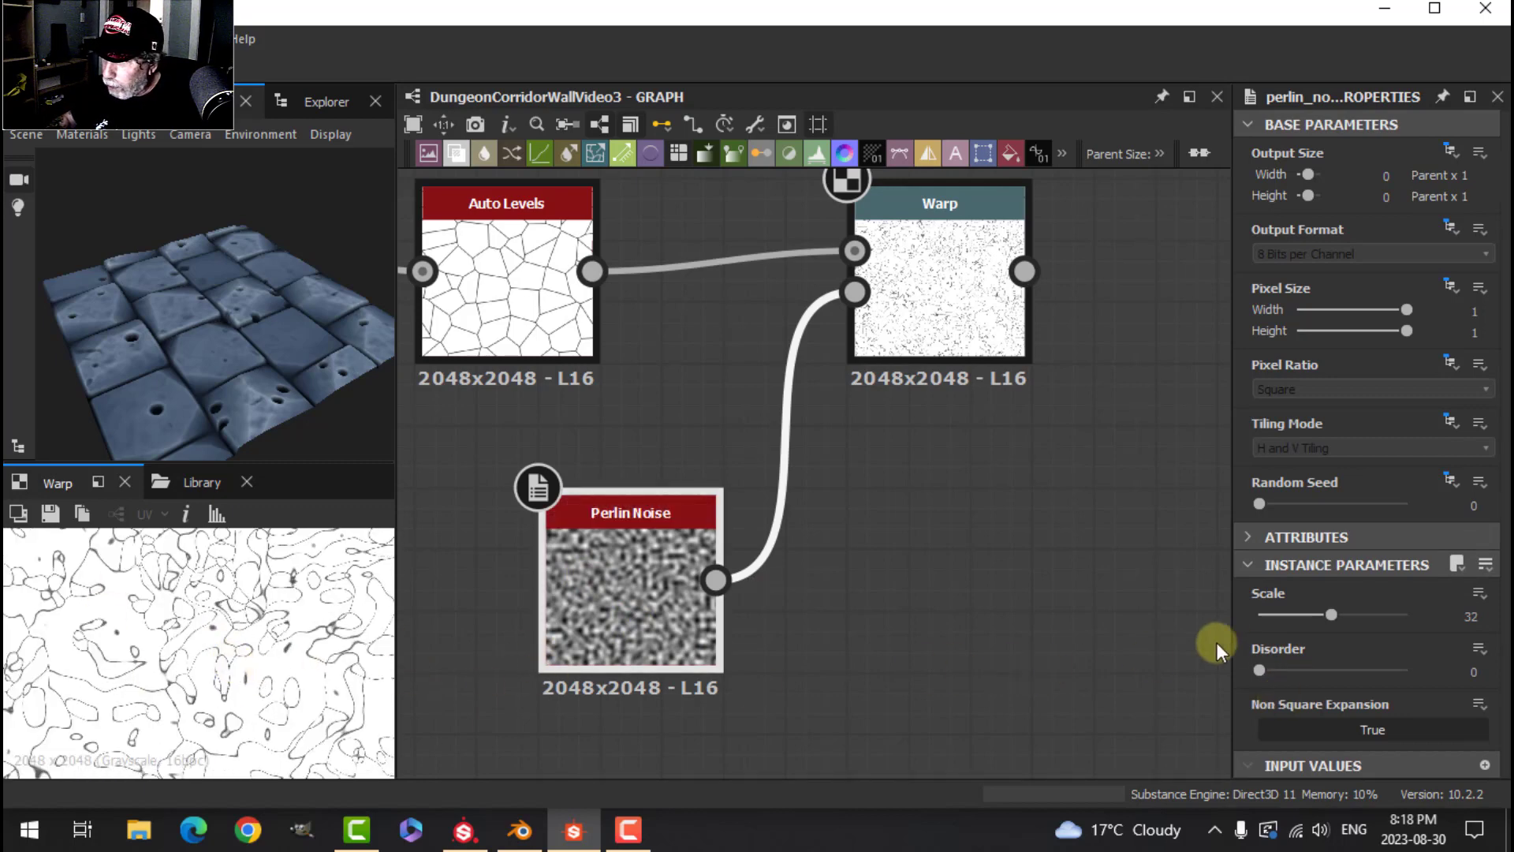
left_click_drag(1332, 612, 1278, 589)
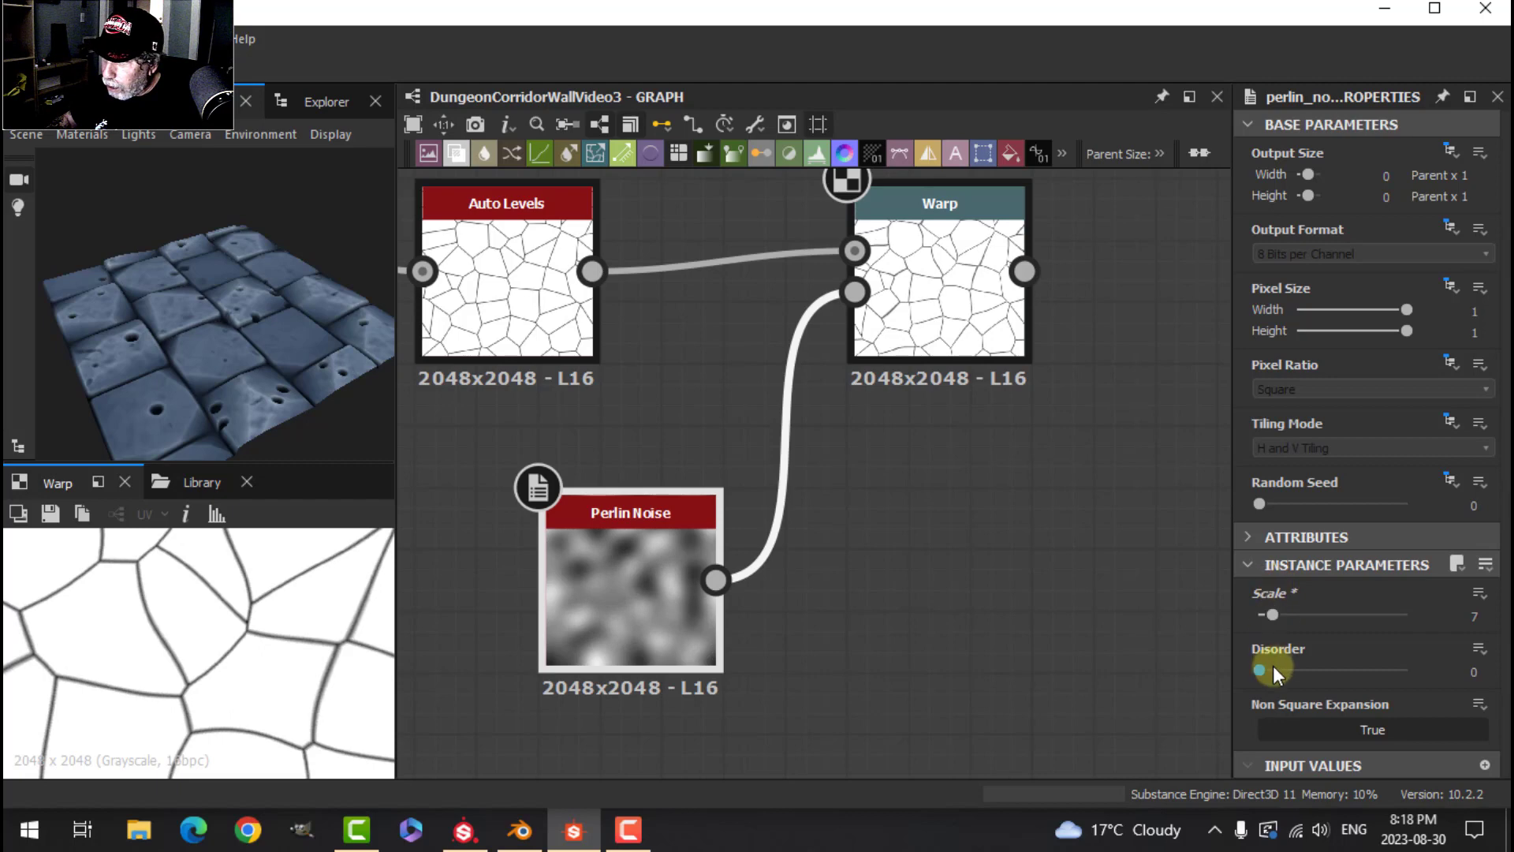
left_click_drag(1262, 666, 1270, 615)
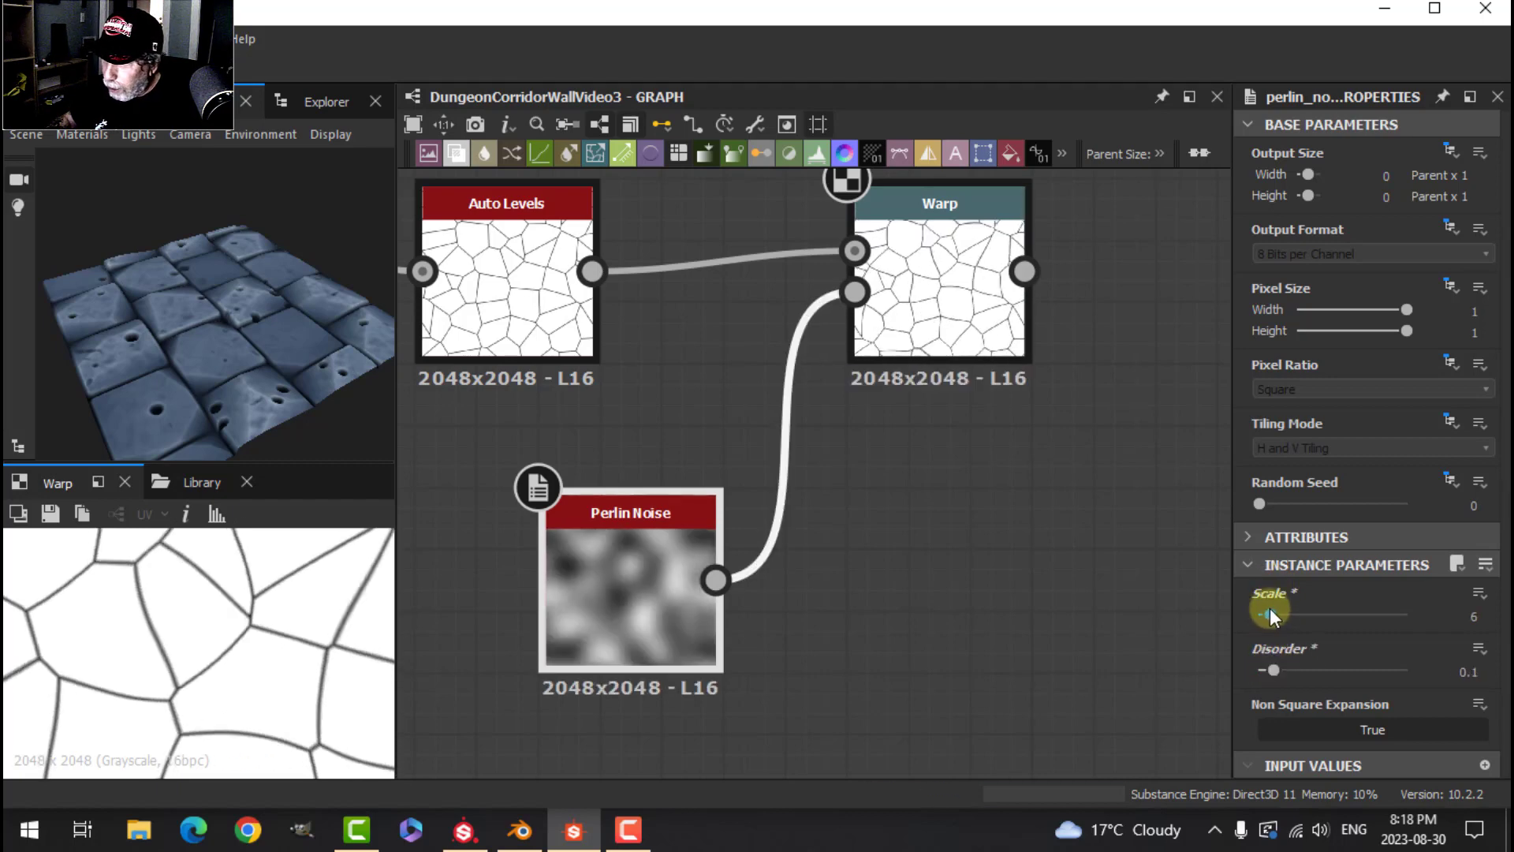
left_click(1457, 615)
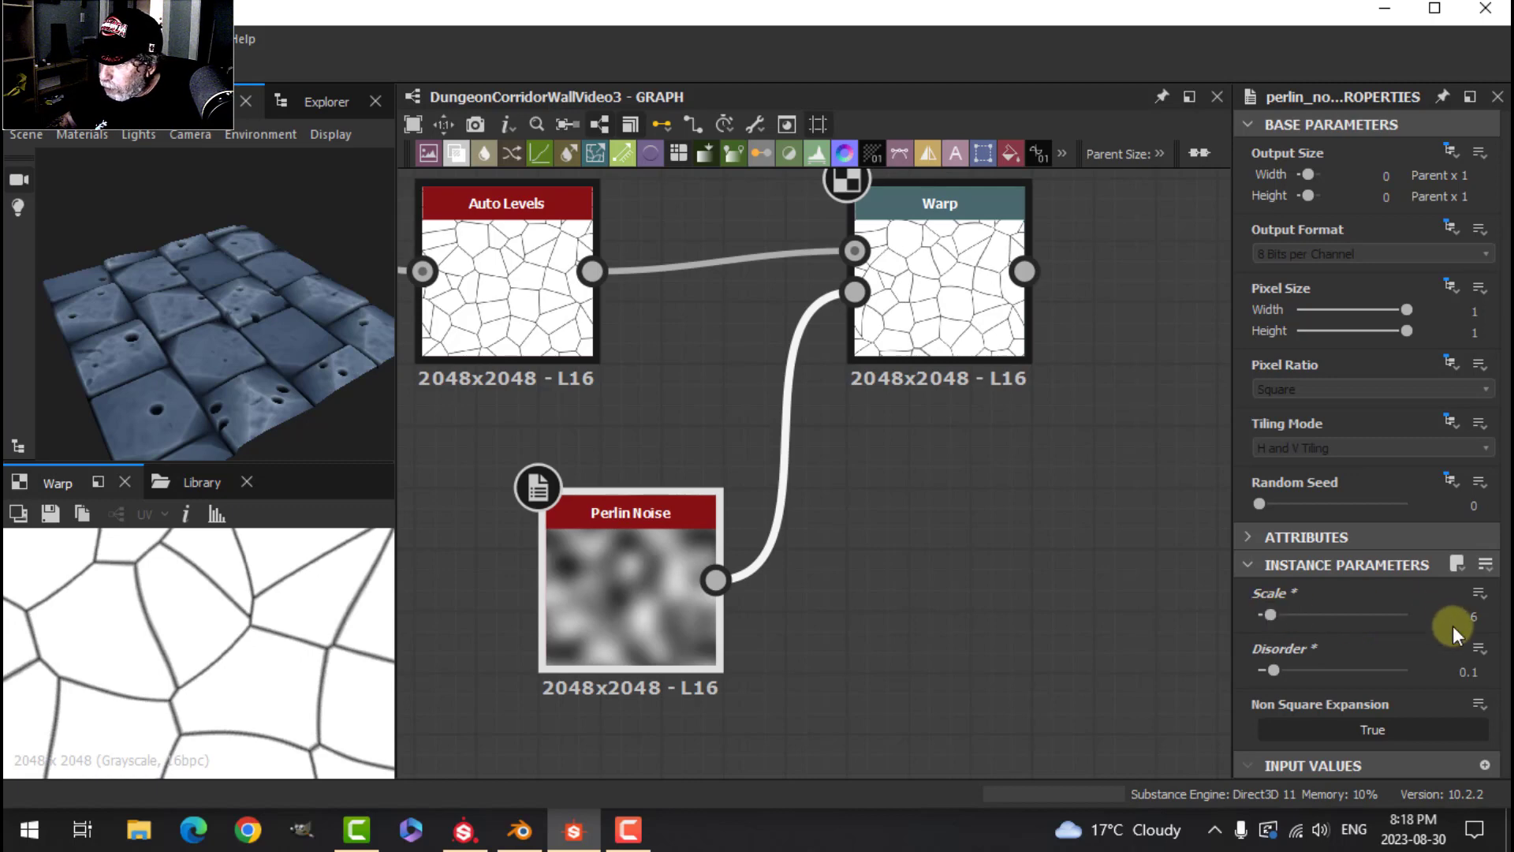
Set the Scale of the Perlin Noise node feeding the Warp node to 5.
left_click_drag(1460, 615, 1493, 612)
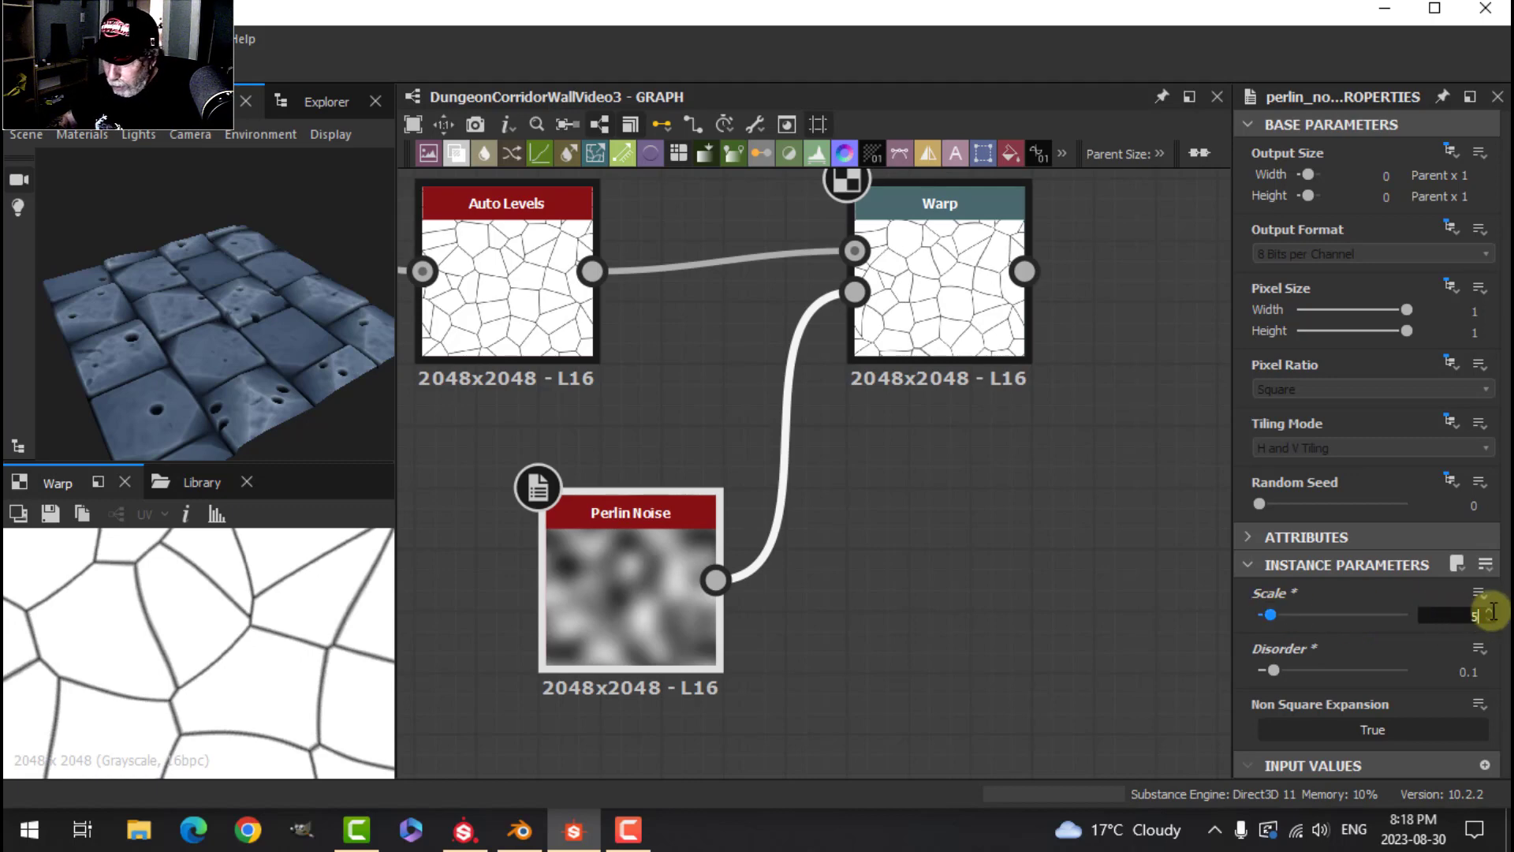
key("Return")
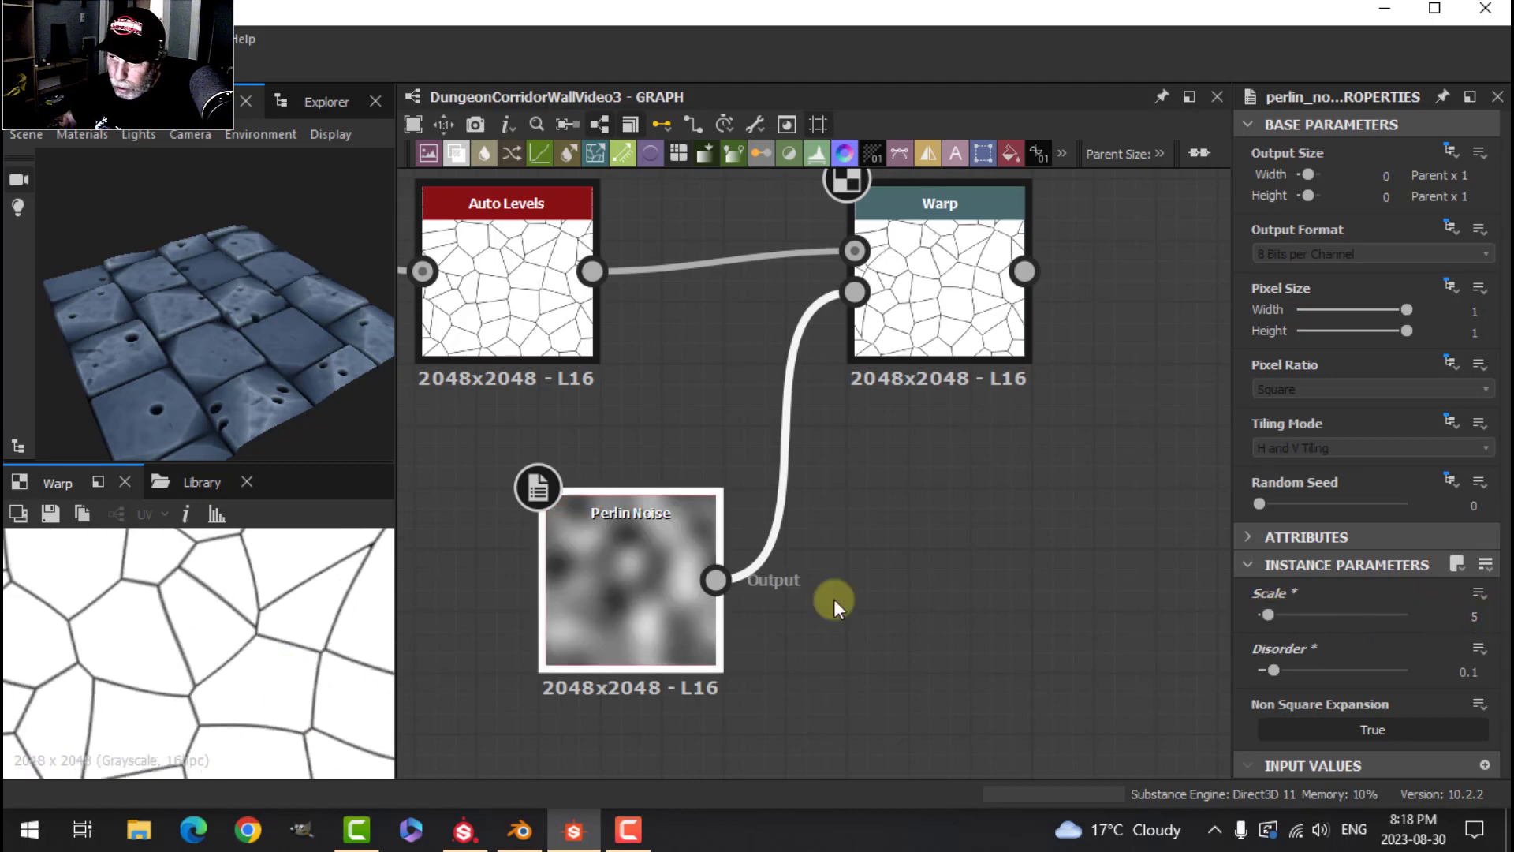
Add a Directional Warp node fed by the Warp output and set its Warp Angle to -25 degrees.
scroll(949, 564, "down", 2)
middle_click_drag(1028, 551, 768, 579)
scroll(783, 530, "up", 2)
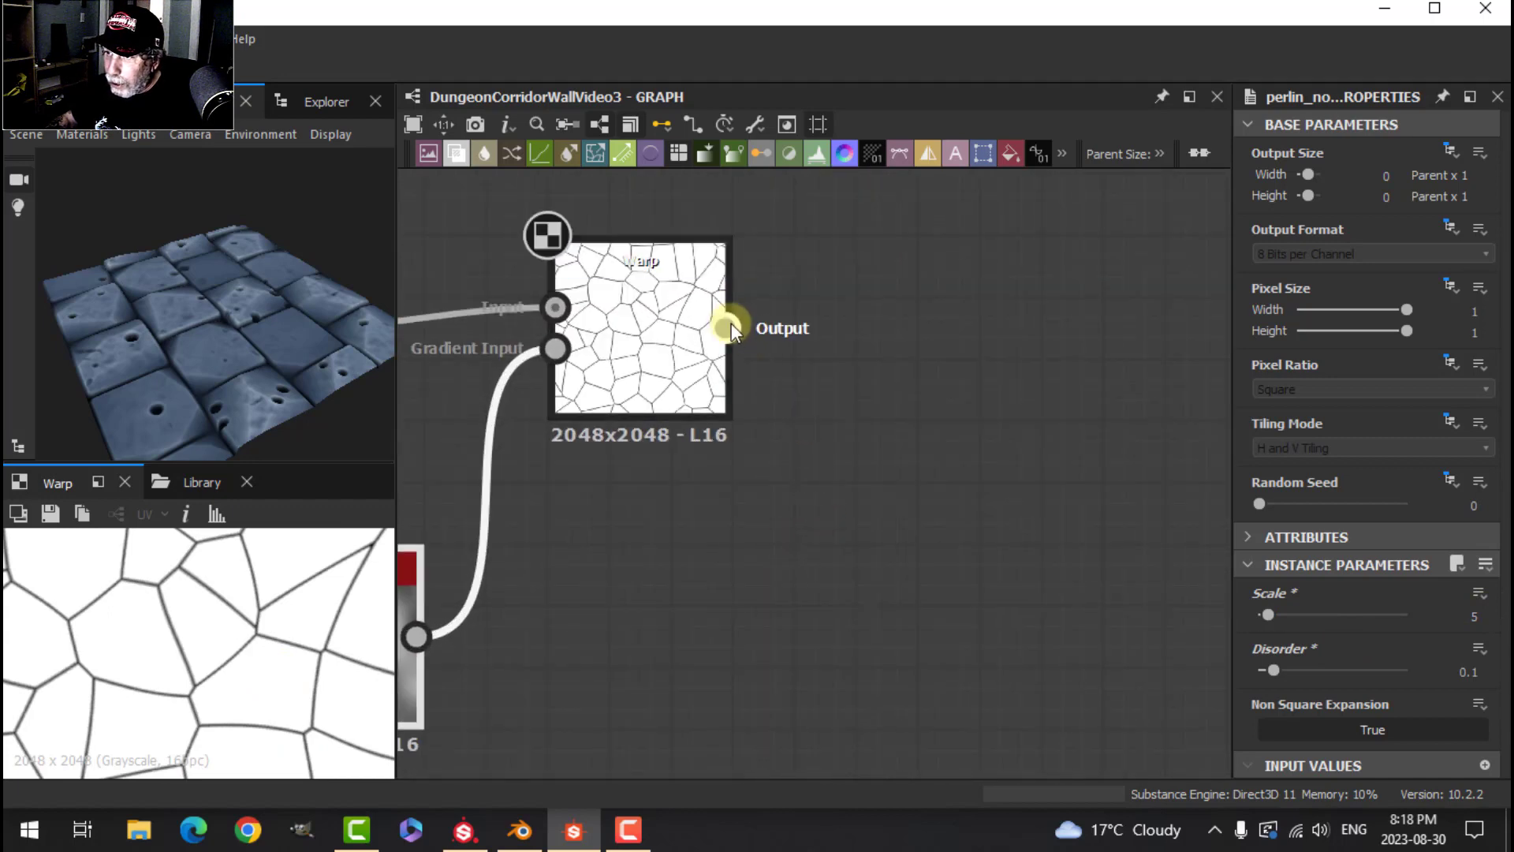
left_click_drag(727, 325, 816, 347)
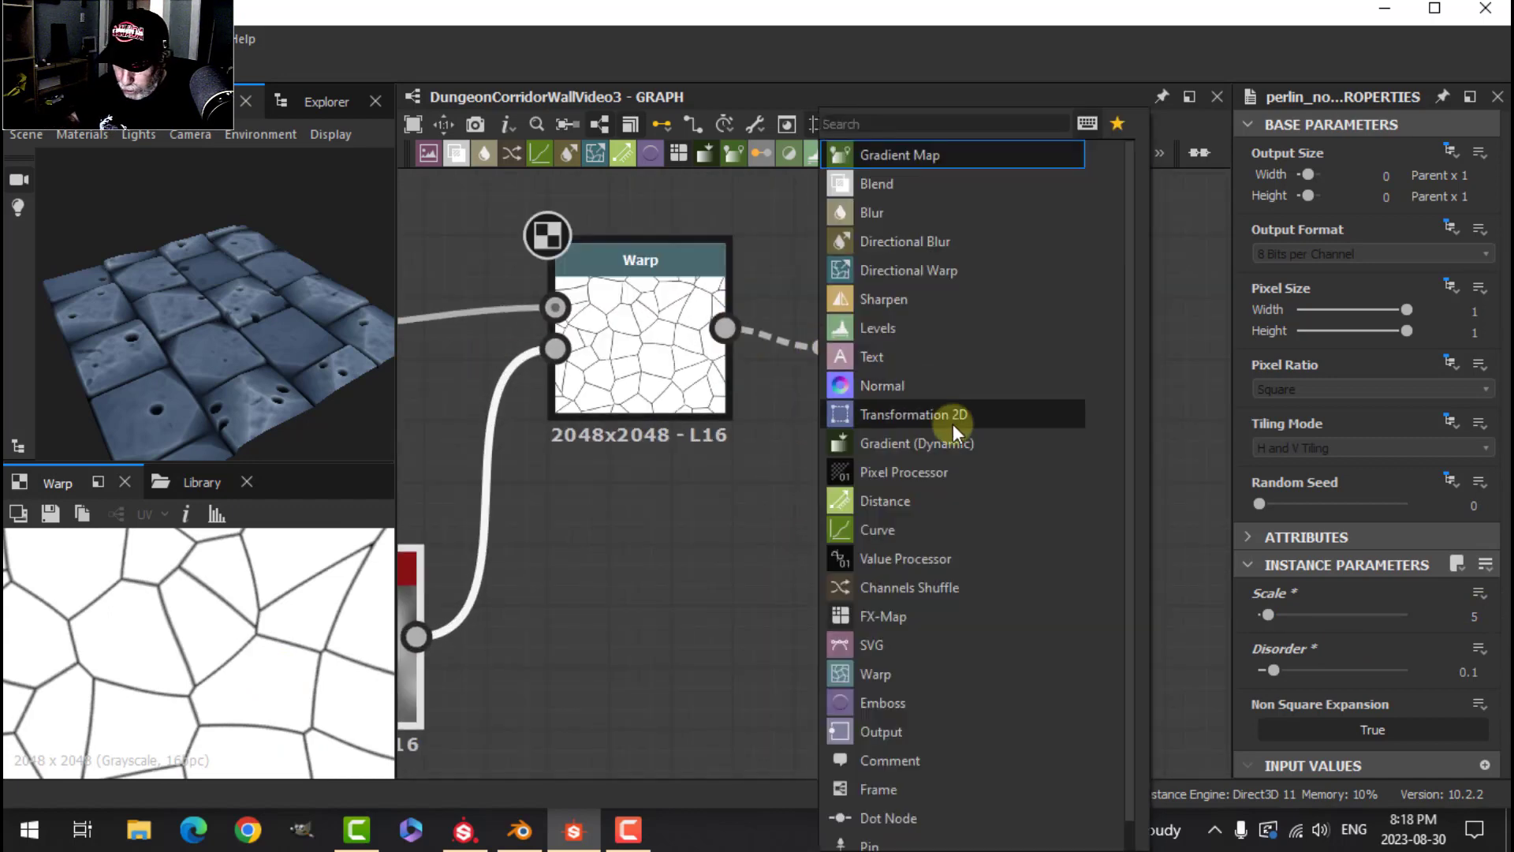
type("dir")
left_click(883, 185)
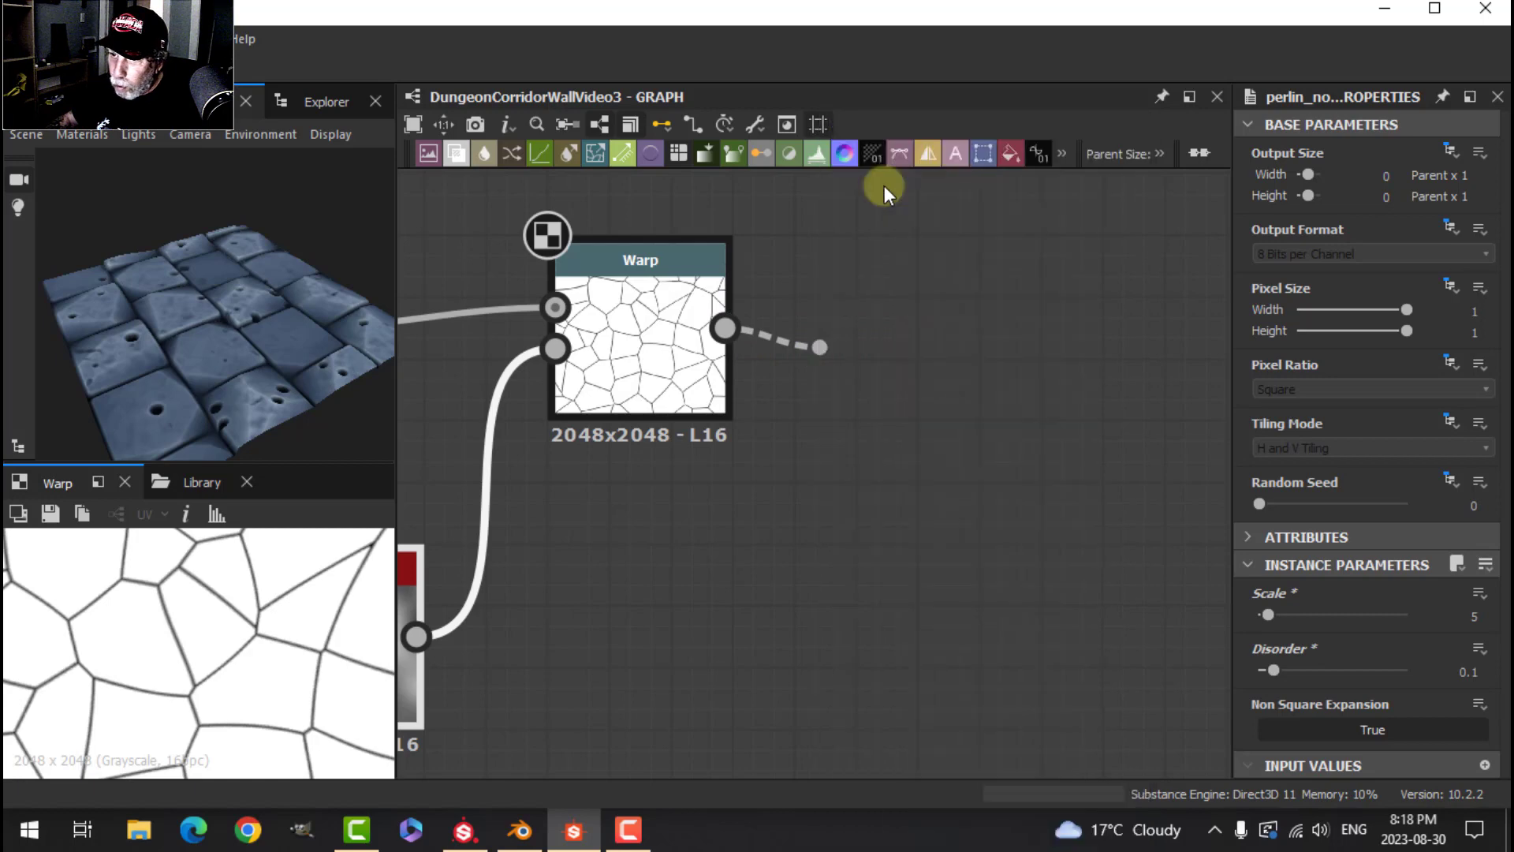
left_click_drag(895, 370, 928, 405)
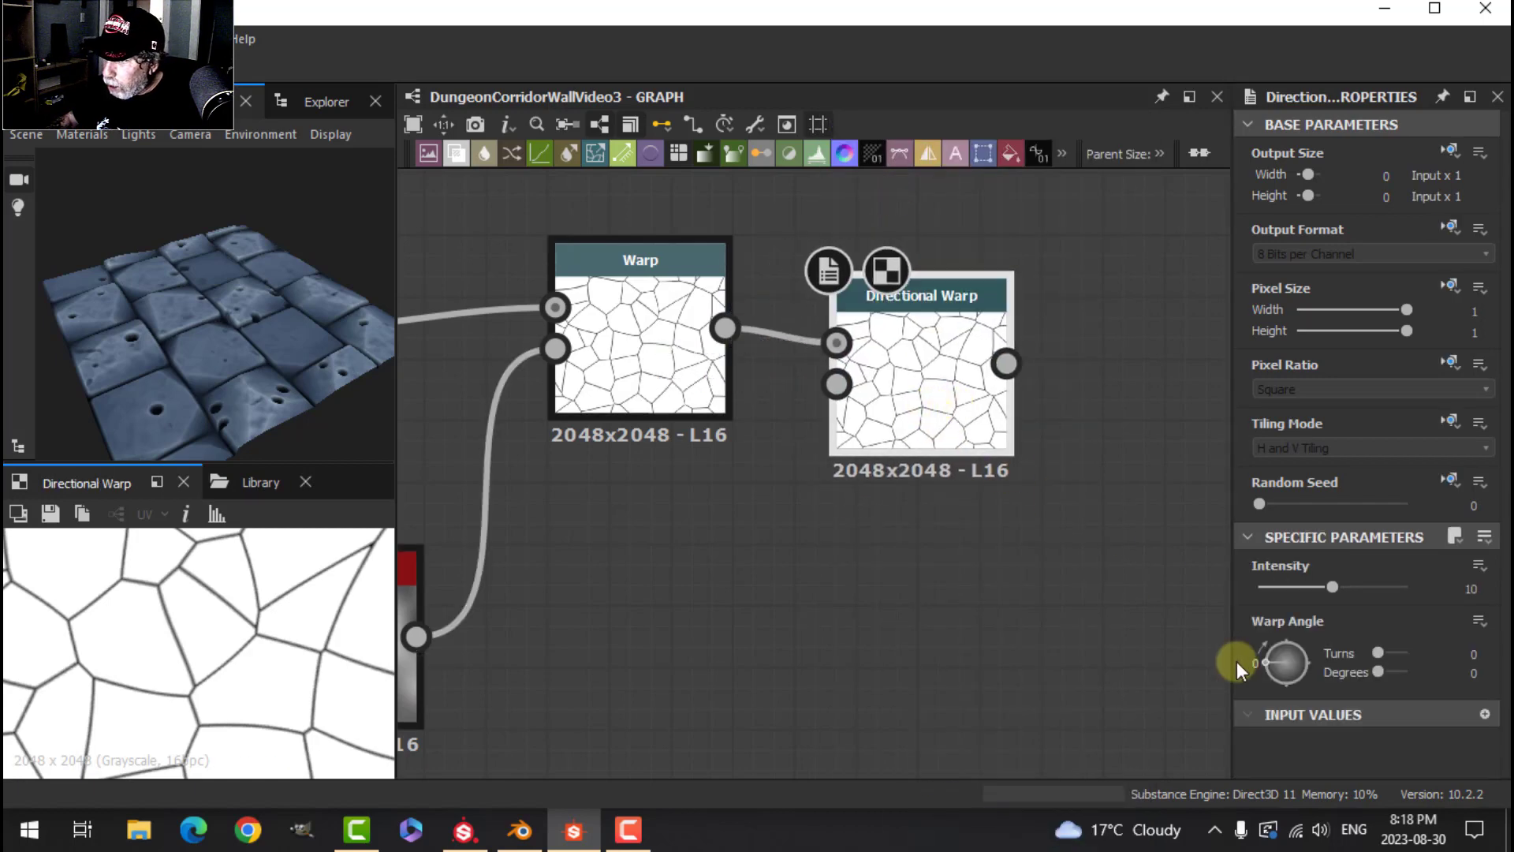
left_click_drag(1261, 664, 1269, 670)
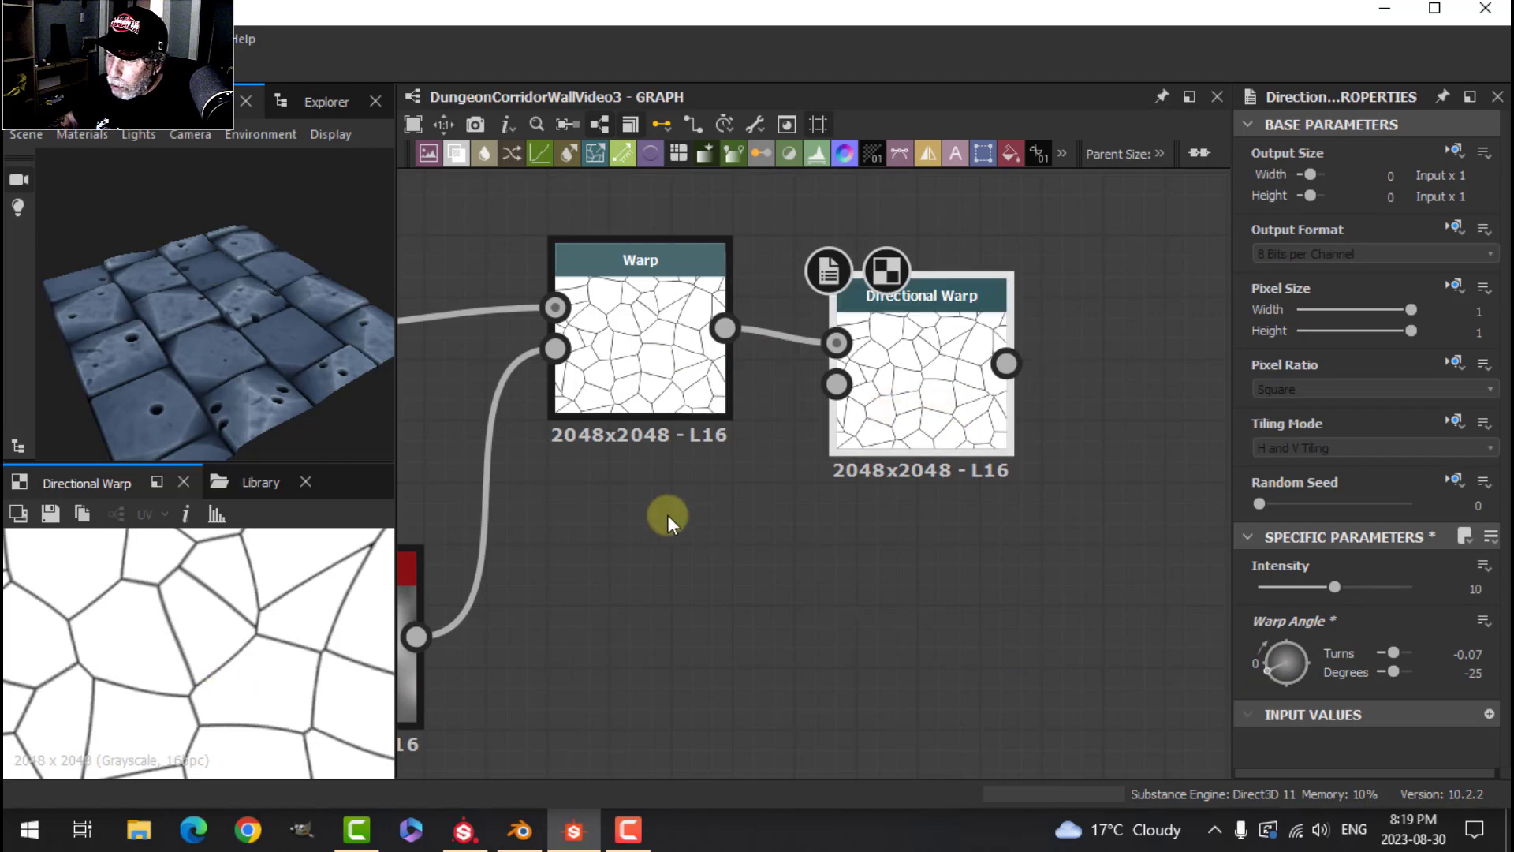
Add a second Directional Warp node fed by the first one's output and place it further along the row.
scroll(875, 473, "down", 1)
middle_click_drag(886, 507, 735, 561)
left_click_drag(743, 390, 828, 432)
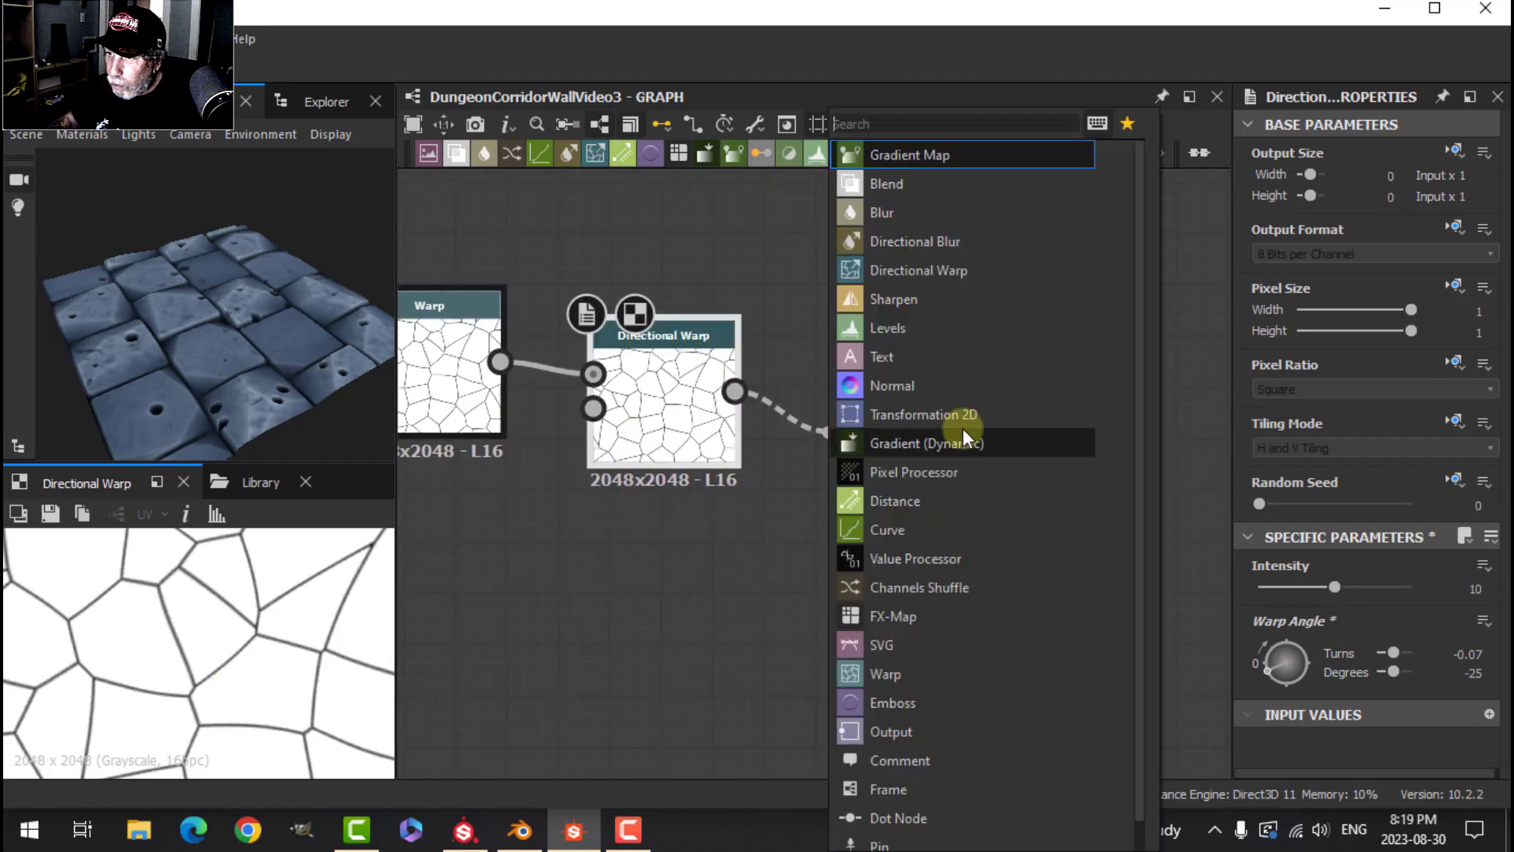
left_click(931, 269)
left_click_drag(912, 461, 1016, 459)
scroll(988, 558, "down", 2)
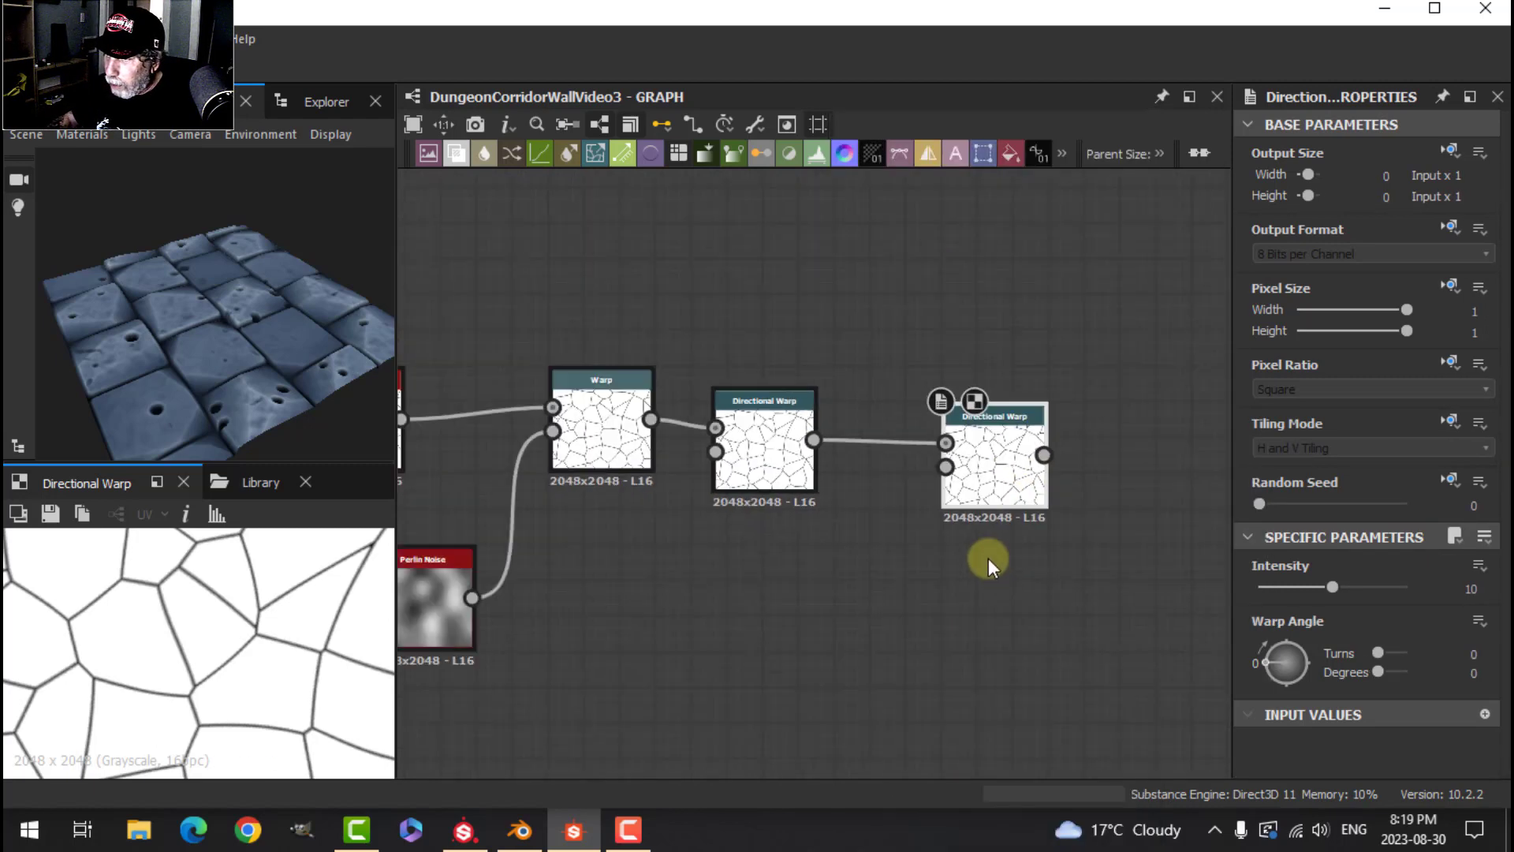
Set the second Directional Warp's Warp Angle to 136 degrees and its Intensity to 5.22.
middle_click_drag(988, 559, 923, 508)
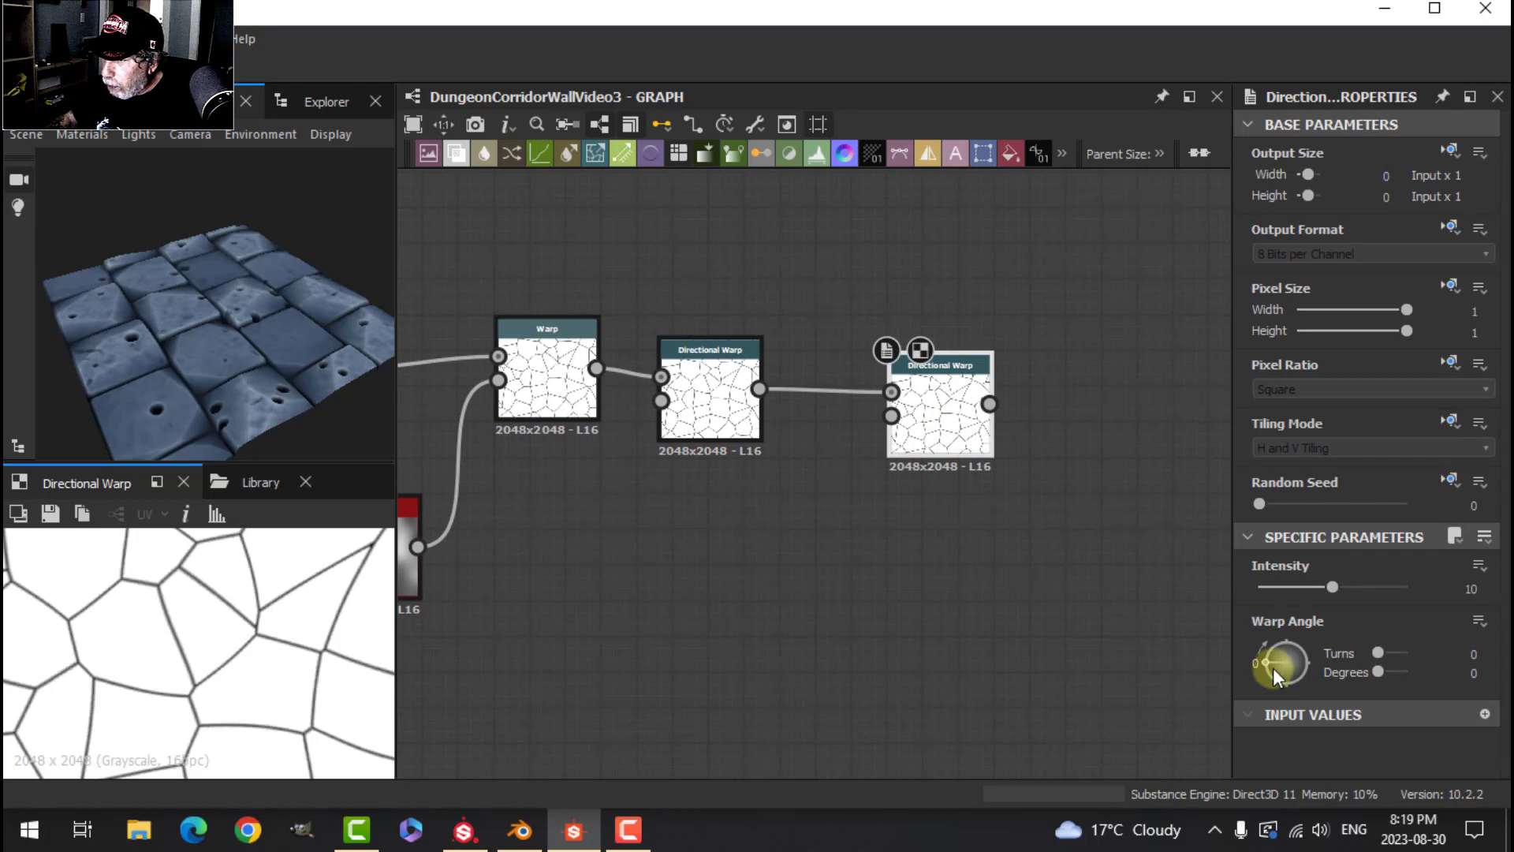
left_click_drag(1273, 667, 1294, 655)
left_click_drag(1345, 593, 1298, 581)
Add another Perlin Noise node below the row and connect it to the second Directional Warp's lower input.
scroll(920, 574, "down", 1)
middle_click_drag(920, 574, 792, 522)
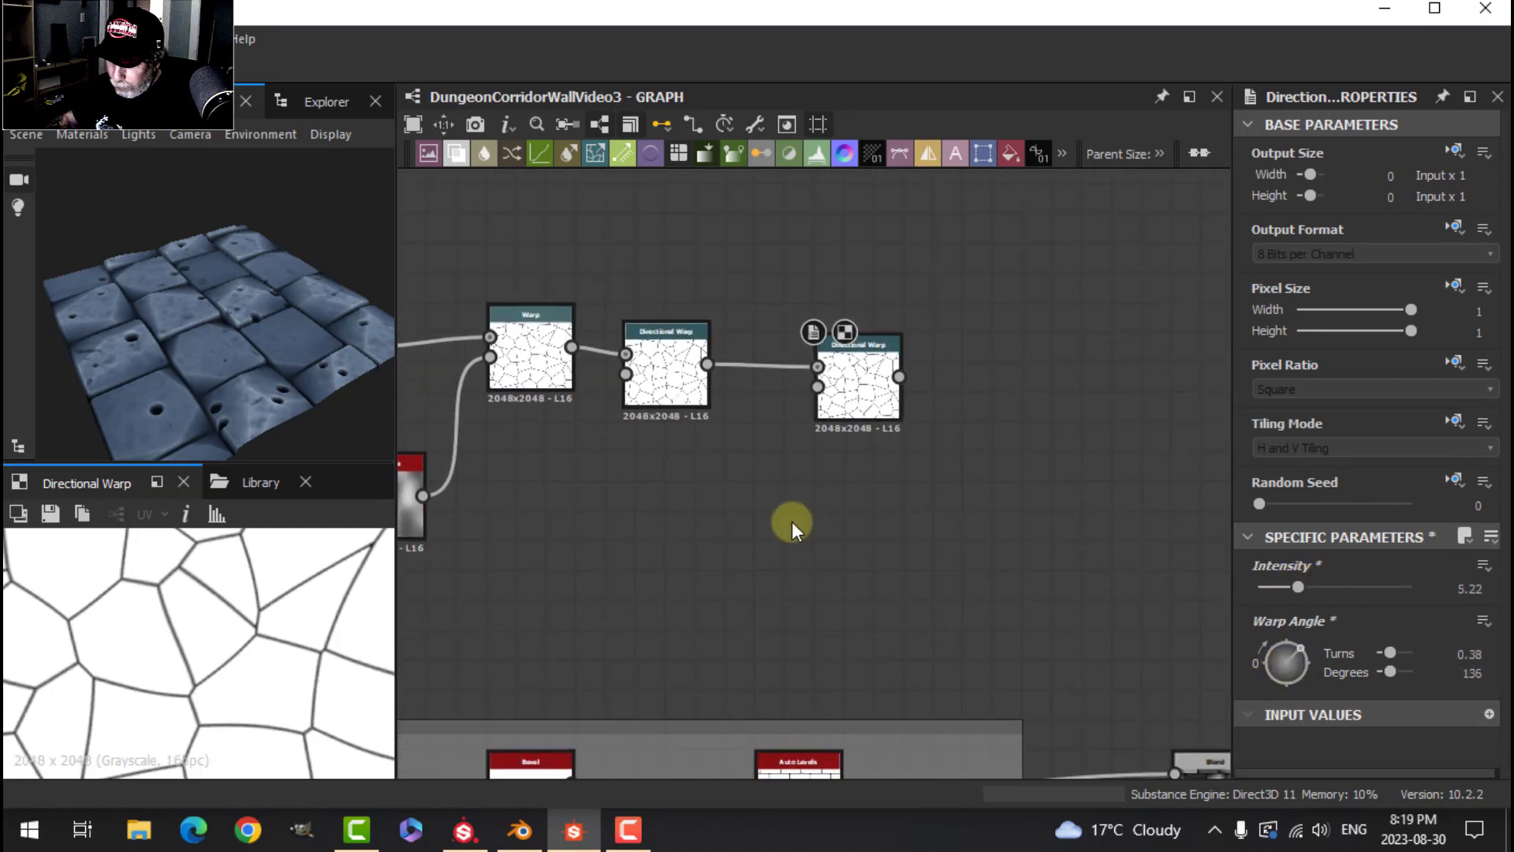
key("space")
type("perl")
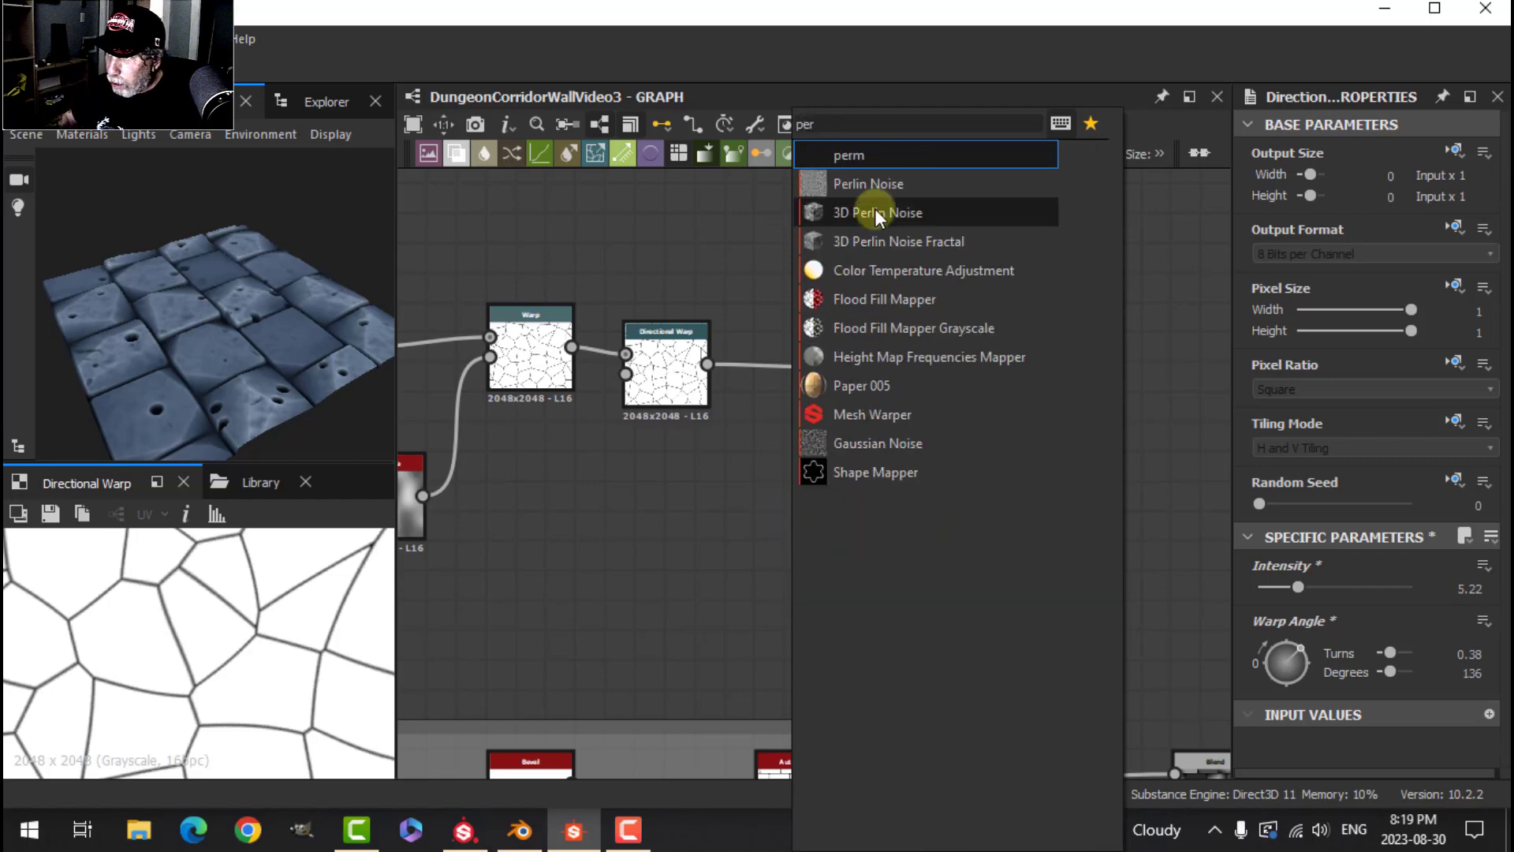
left_click(875, 184)
left_click_drag(817, 516, 818, 386)
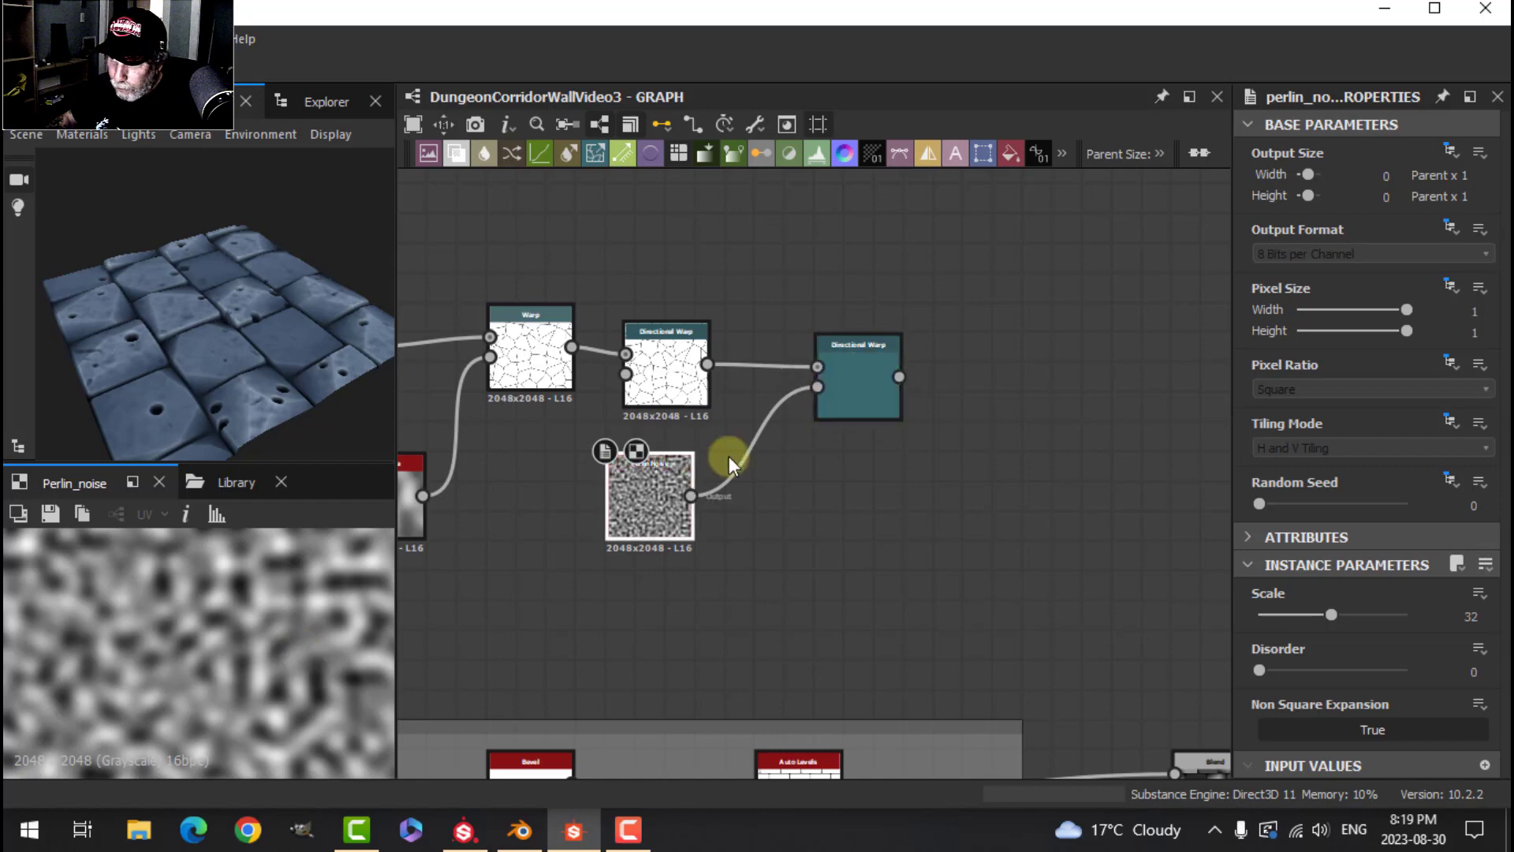
Set the new Perlin Noise node's Scale to 19.
left_click(845, 372)
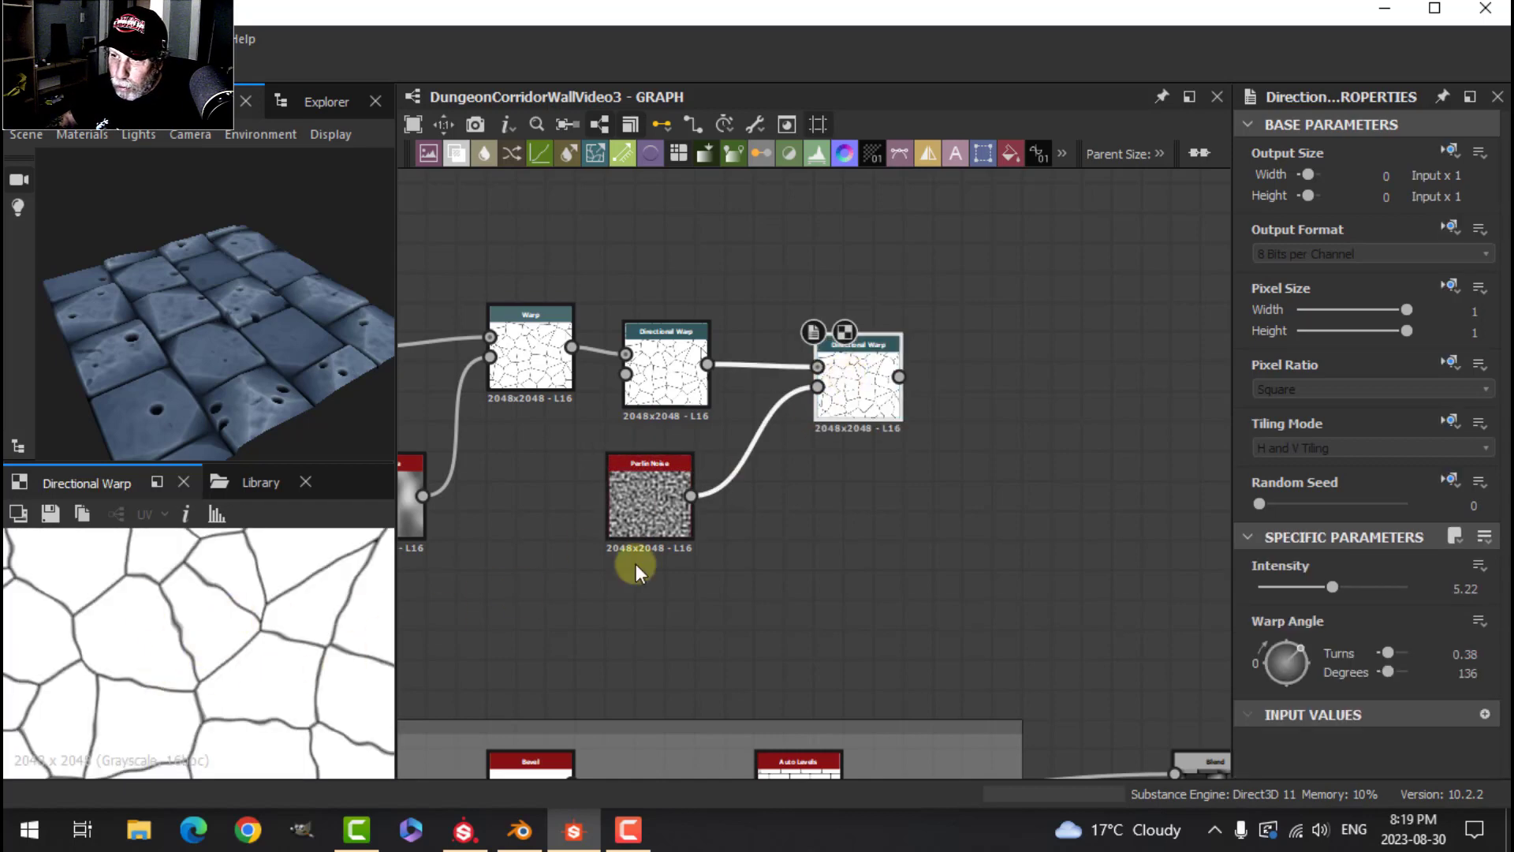
left_click(667, 497)
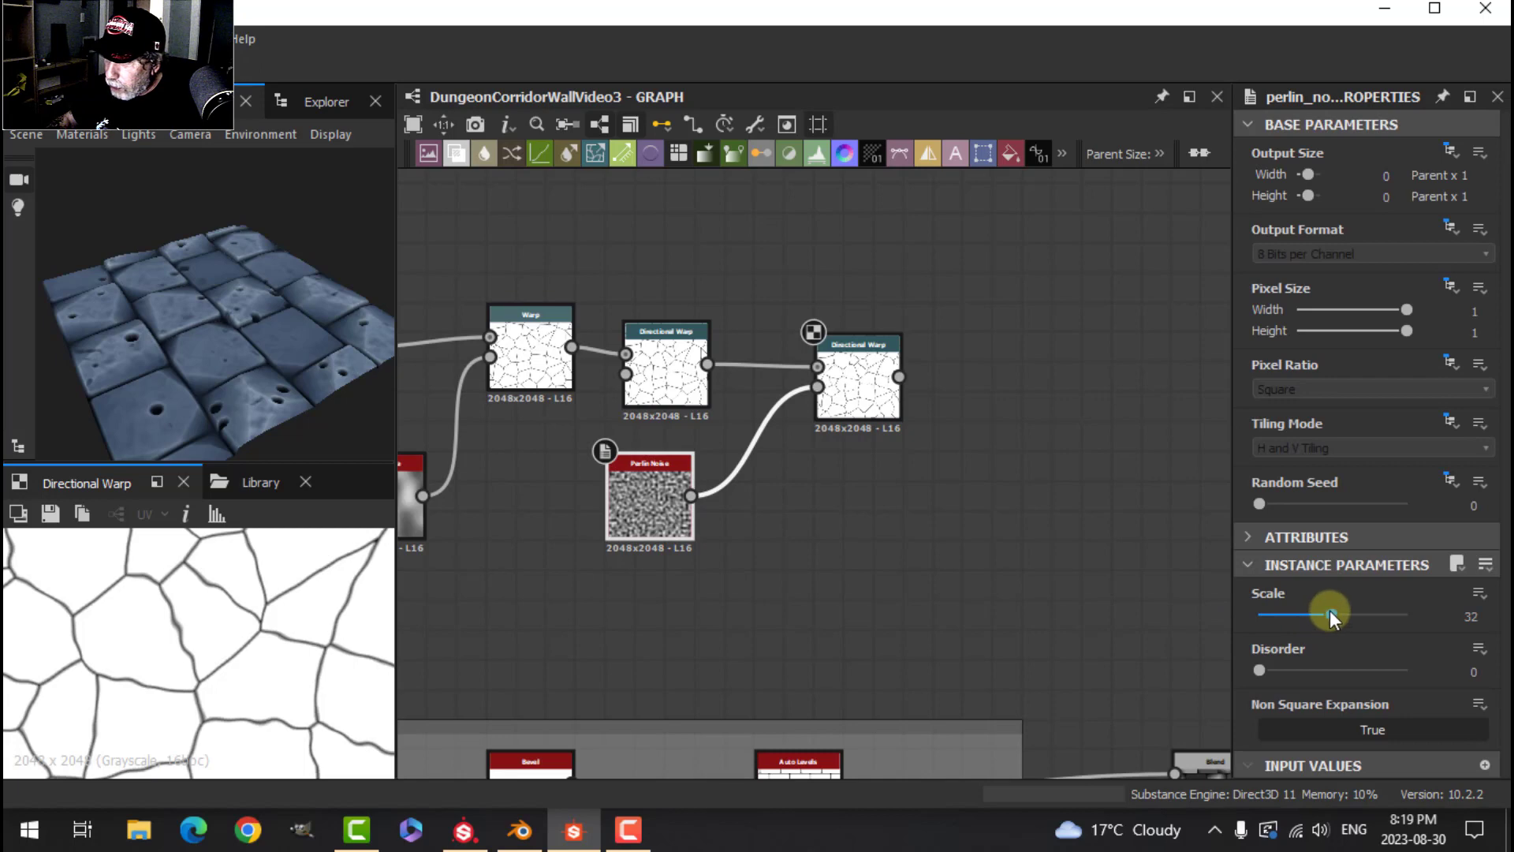
left_click_drag(1330, 612, 1300, 612)
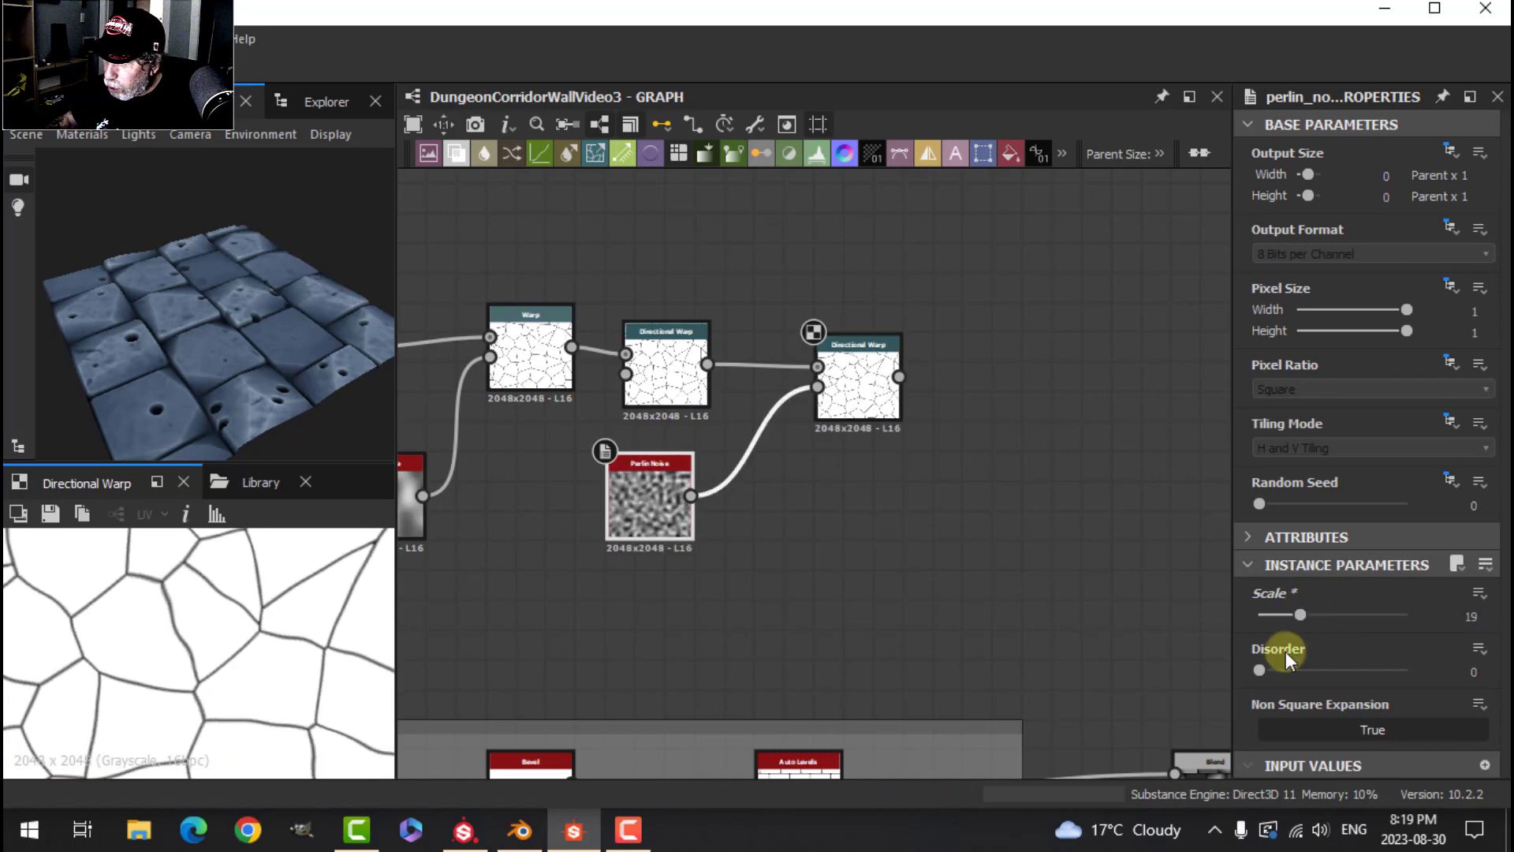
Set the second Directional Warp's Intensity to 4.69 and check the cell lines close up in the preview.
left_click(890, 411)
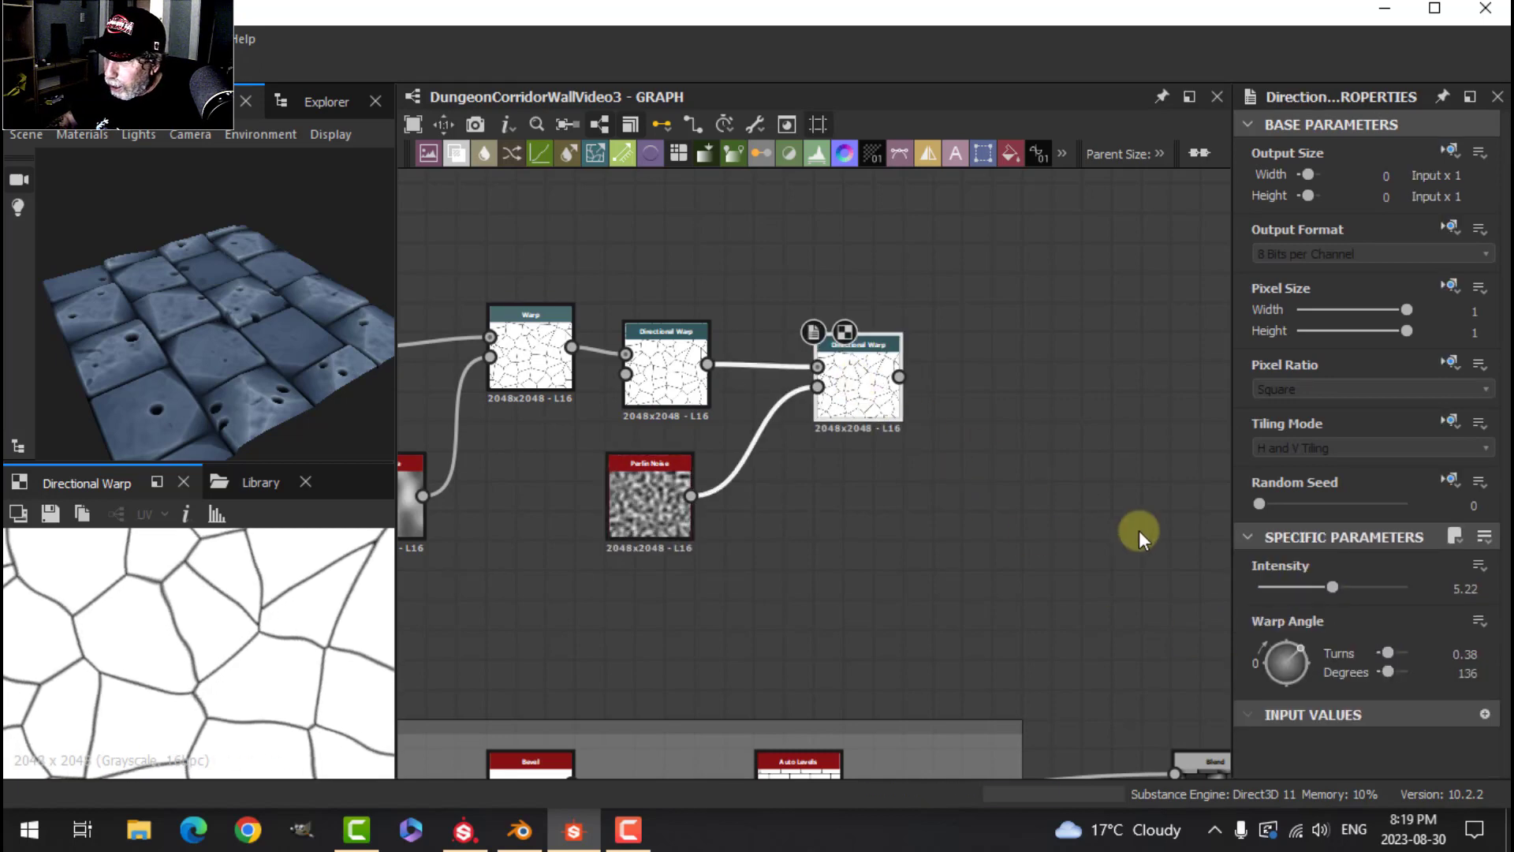
left_click_drag(1335, 589, 1327, 586)
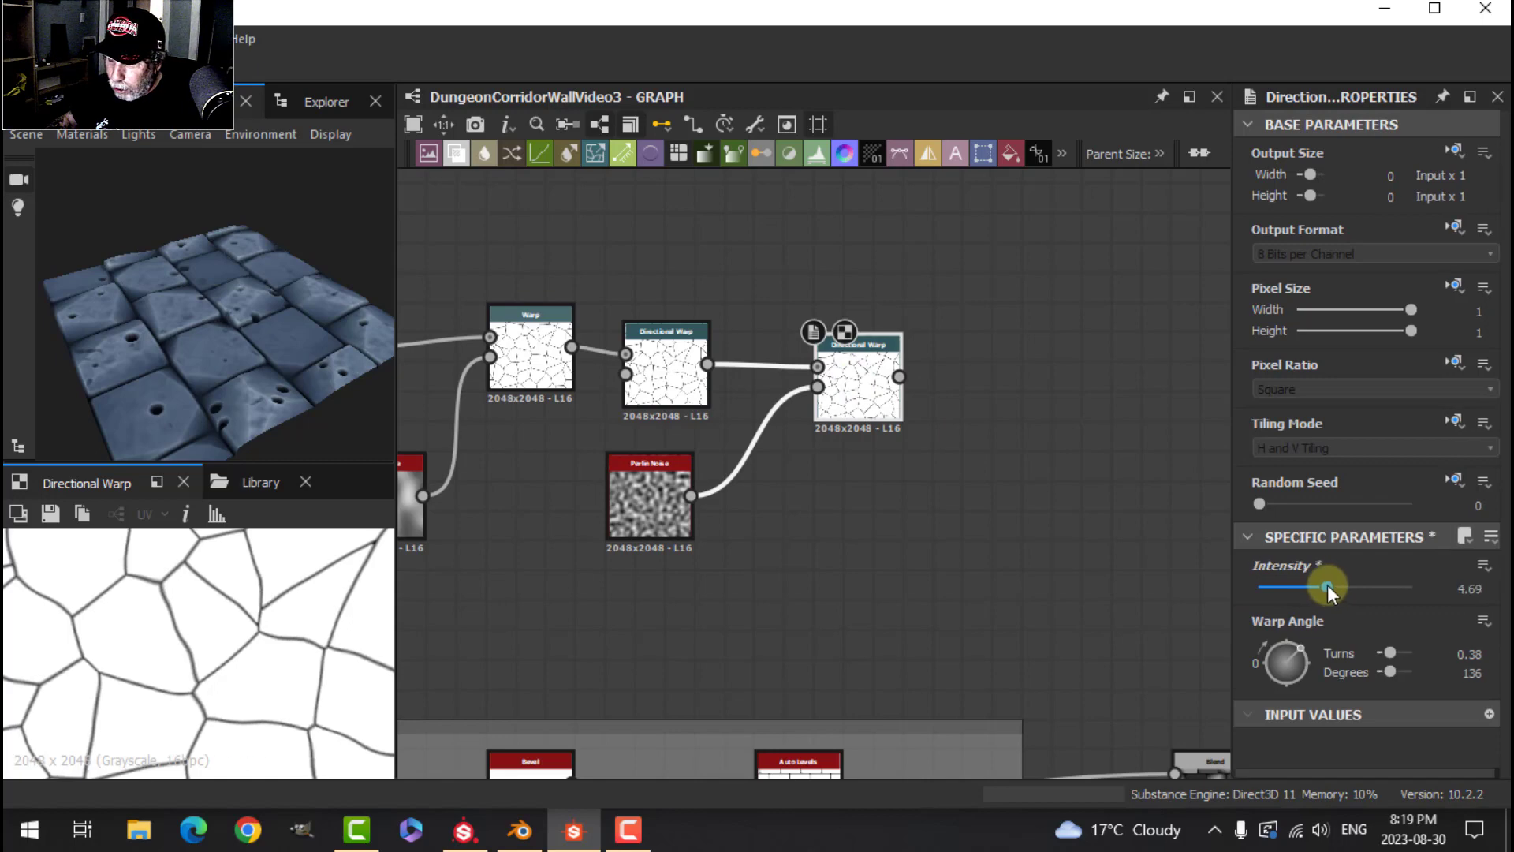
scroll(335, 633, "down", 2)
scroll(334, 634, "up", 2)
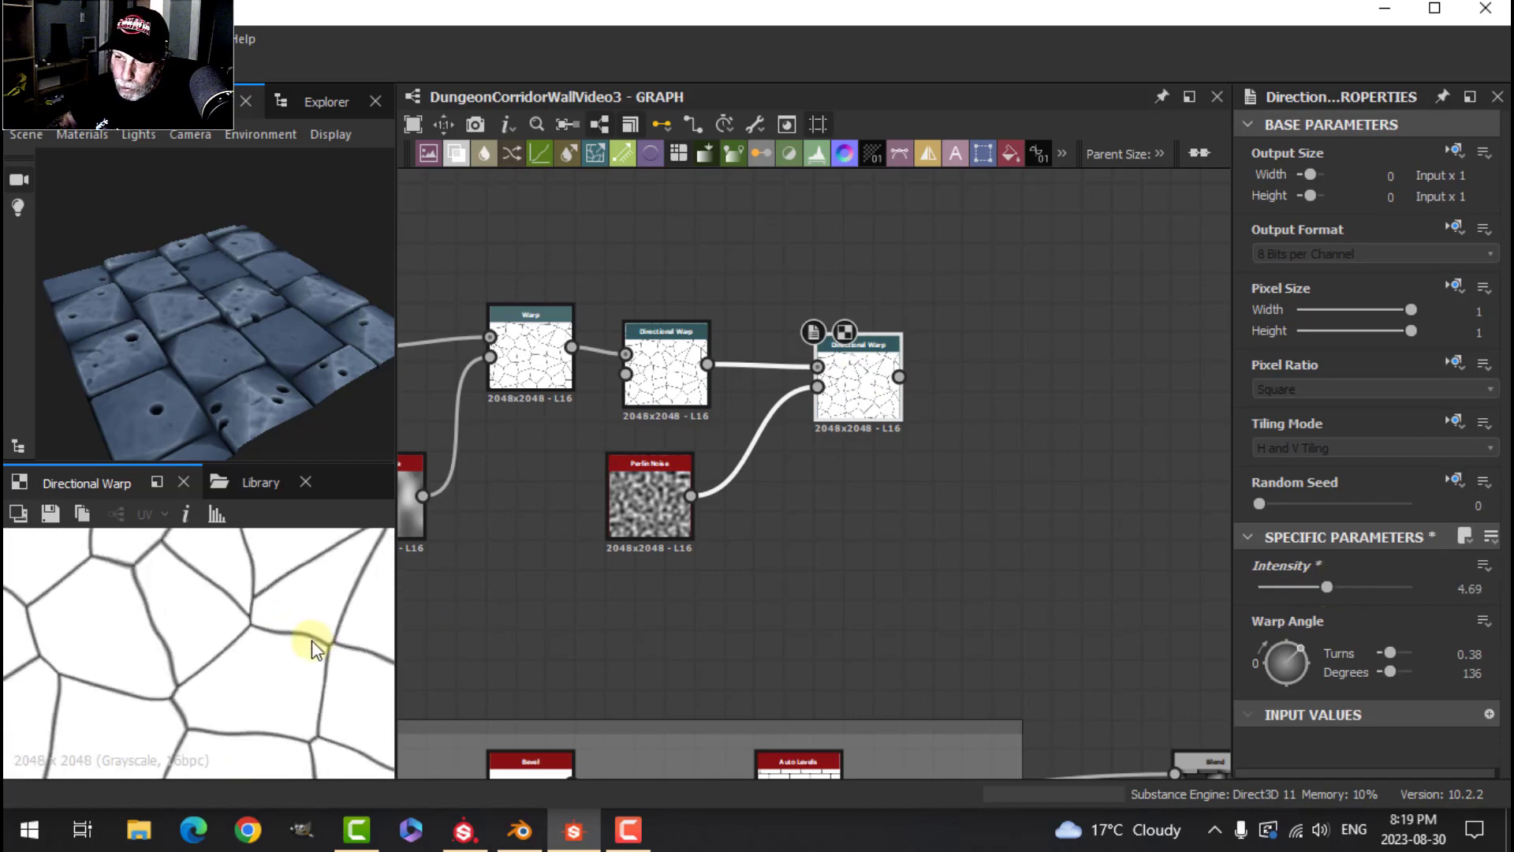
scroll(824, 589, "down", 2)
Add a Blend node fed by the second Directional Warp's output.
middle_click_drag(825, 589, 857, 557)
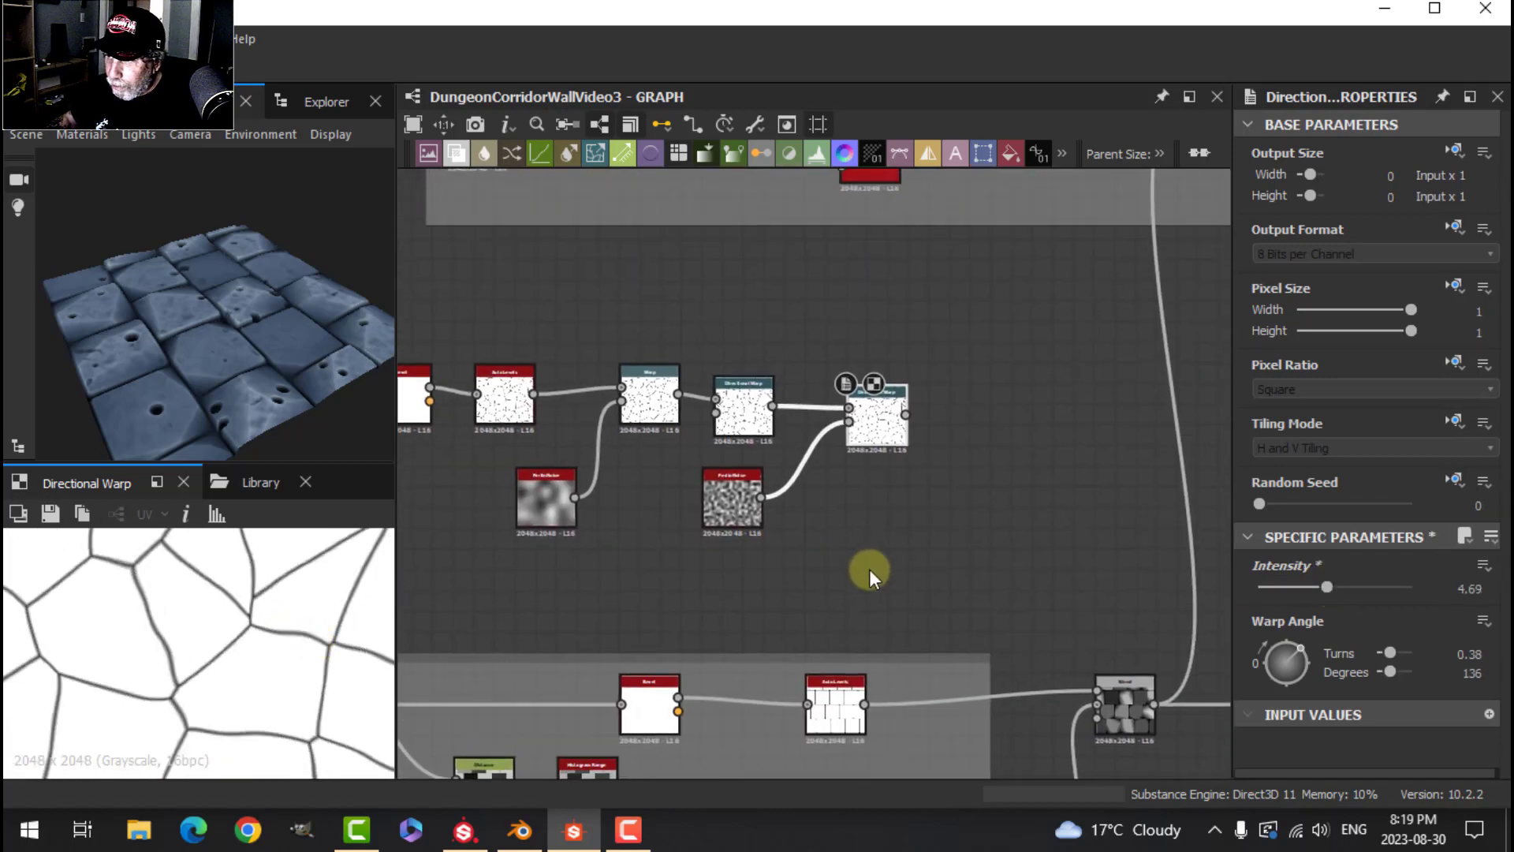
scroll(869, 569, "up", 2)
scroll(925, 557, "down", 3)
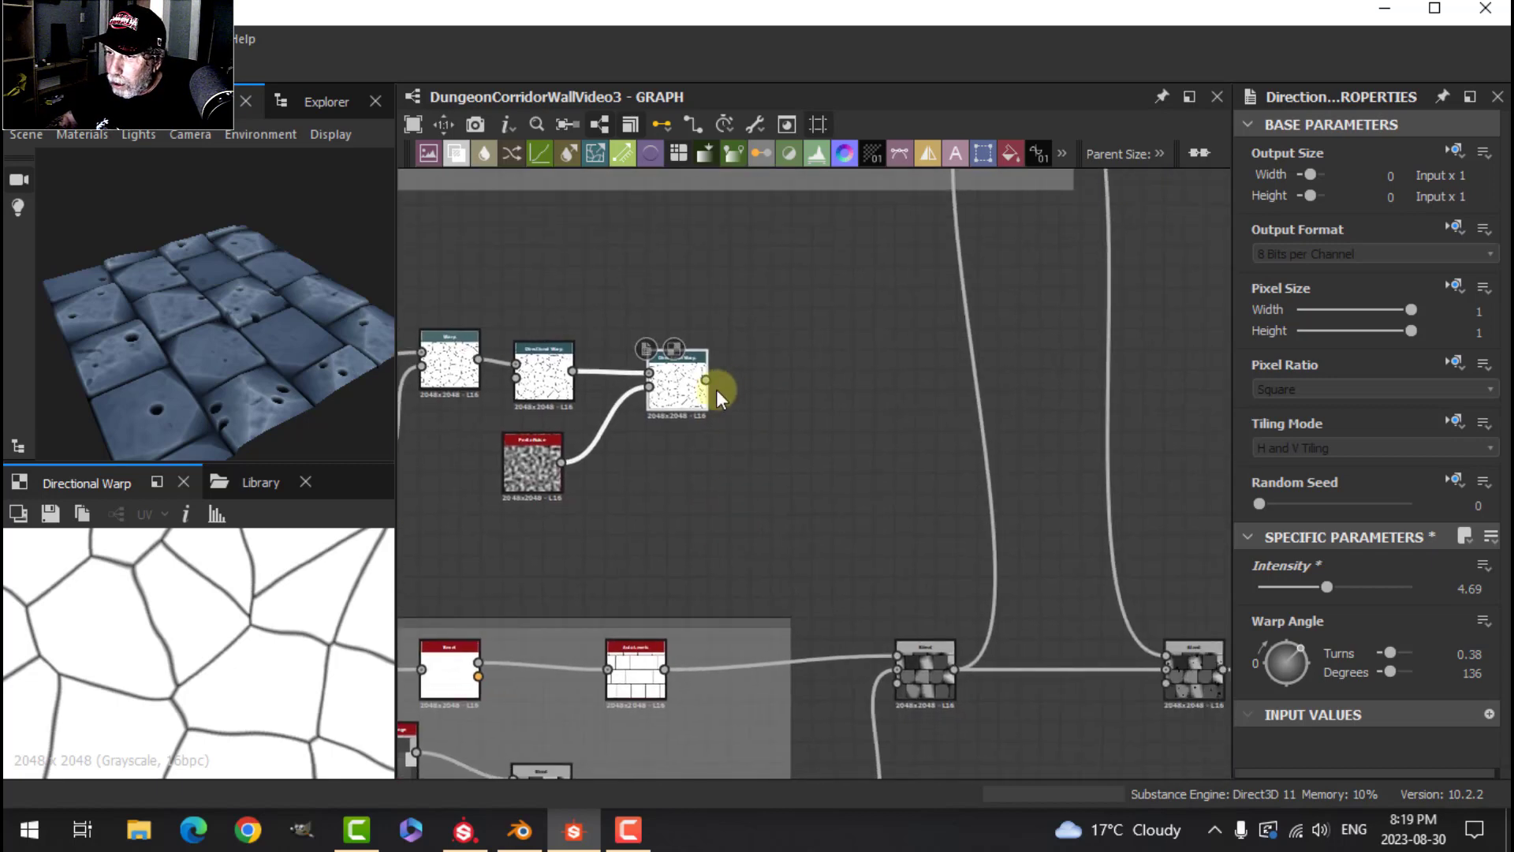
middle_click_drag(711, 527, 754, 509)
left_click_drag(757, 399, 812, 440)
left_click(873, 184)
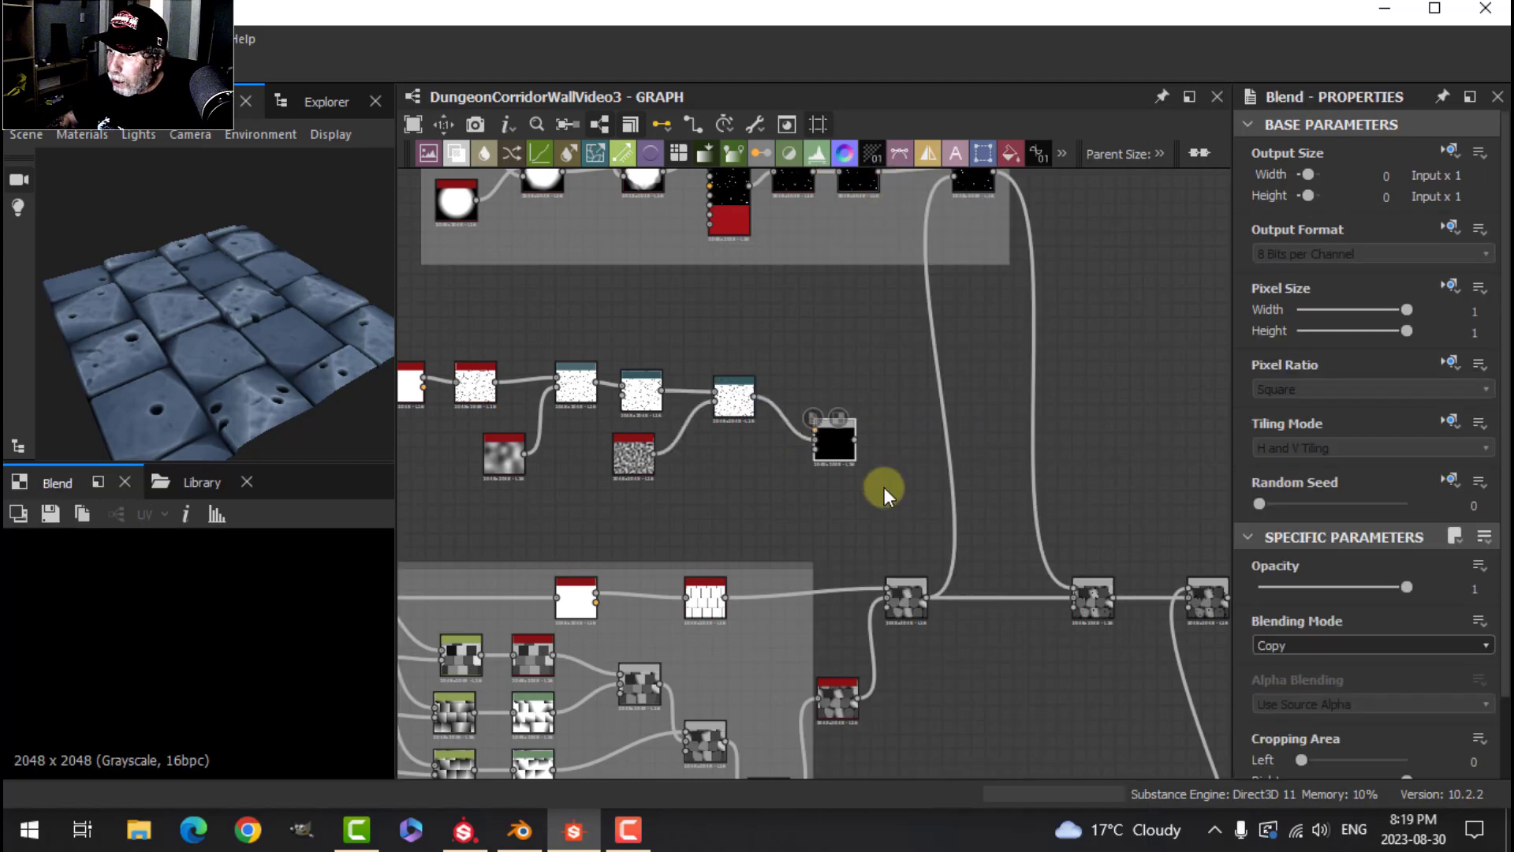
Connect the Flood Fill to Random Grayscale output in the brick frame to the first Directional Warp's lower input.
scroll(664, 512, "down", 1)
middle_click_drag(666, 515, 800, 469)
scroll(709, 446, "up", 2)
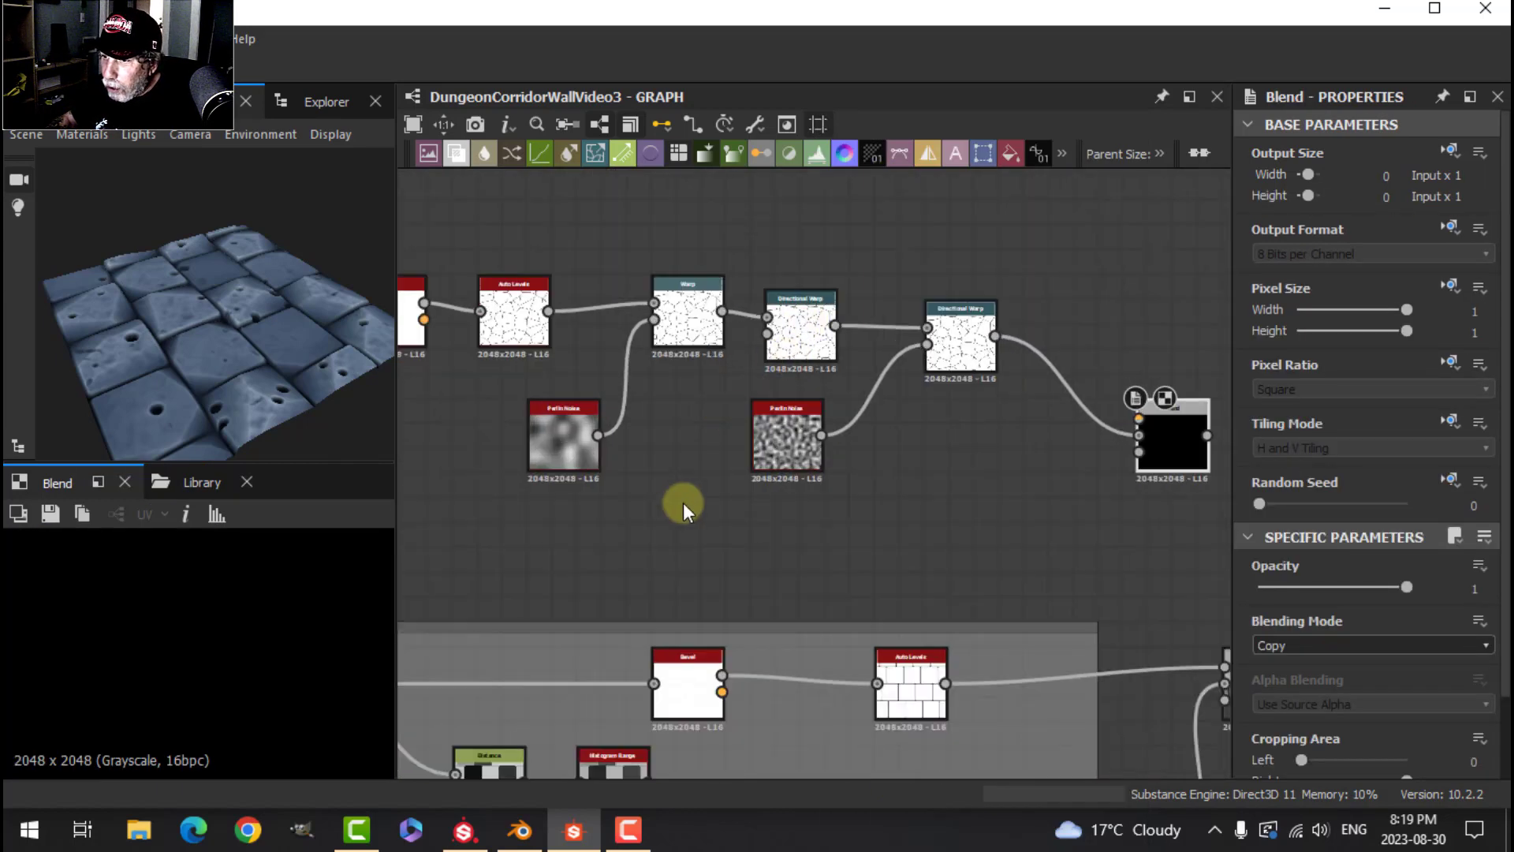
scroll(683, 507, "down", 1)
middle_click_drag(659, 550, 736, 481)
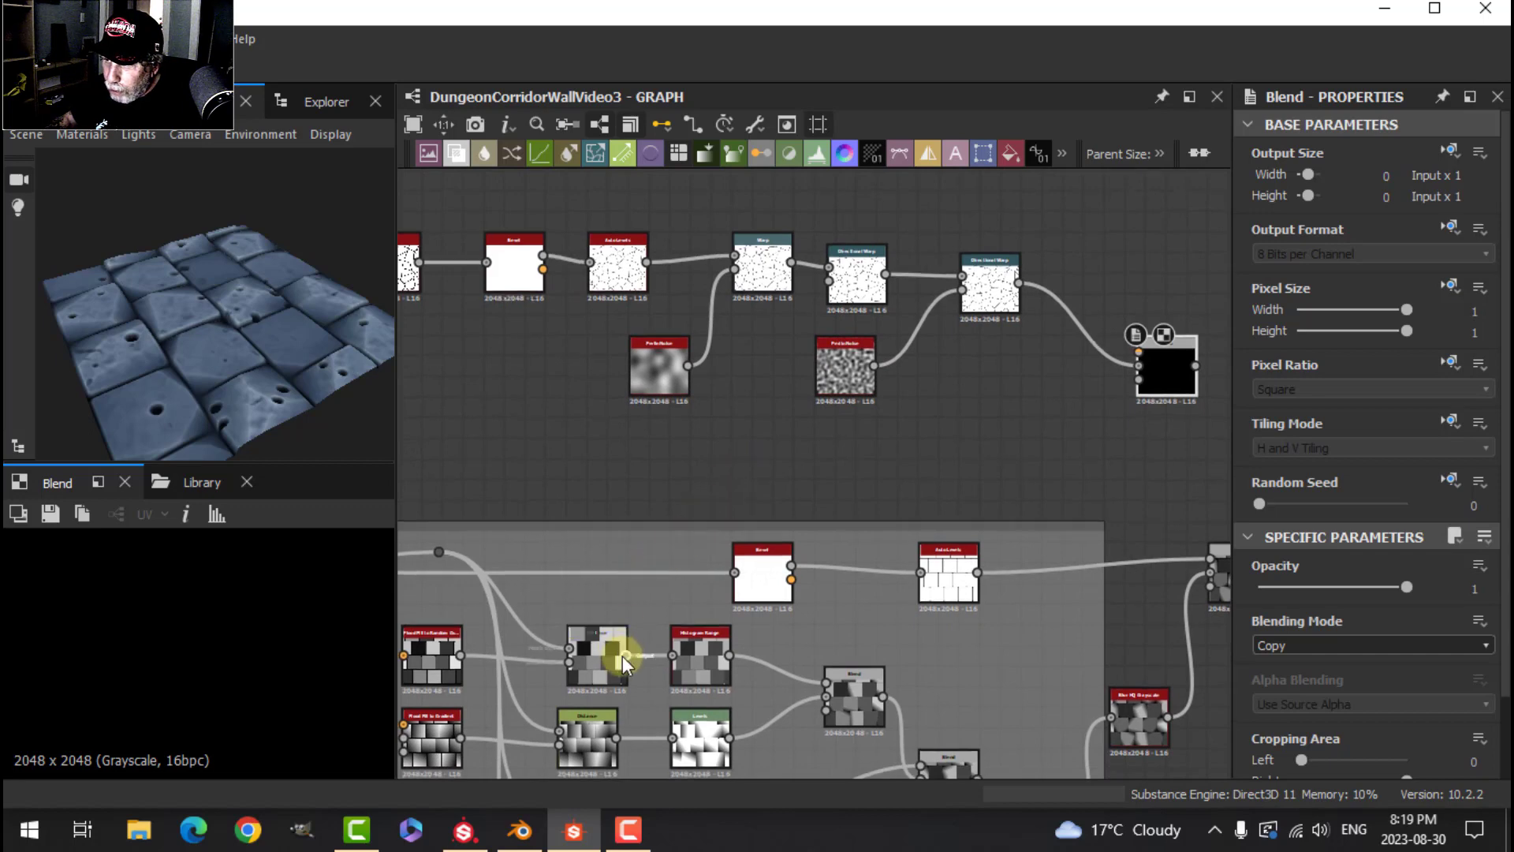
scroll(556, 643, "up", 3)
middle_click_drag(552, 636, 765, 526)
scroll(678, 564, "down", 1)
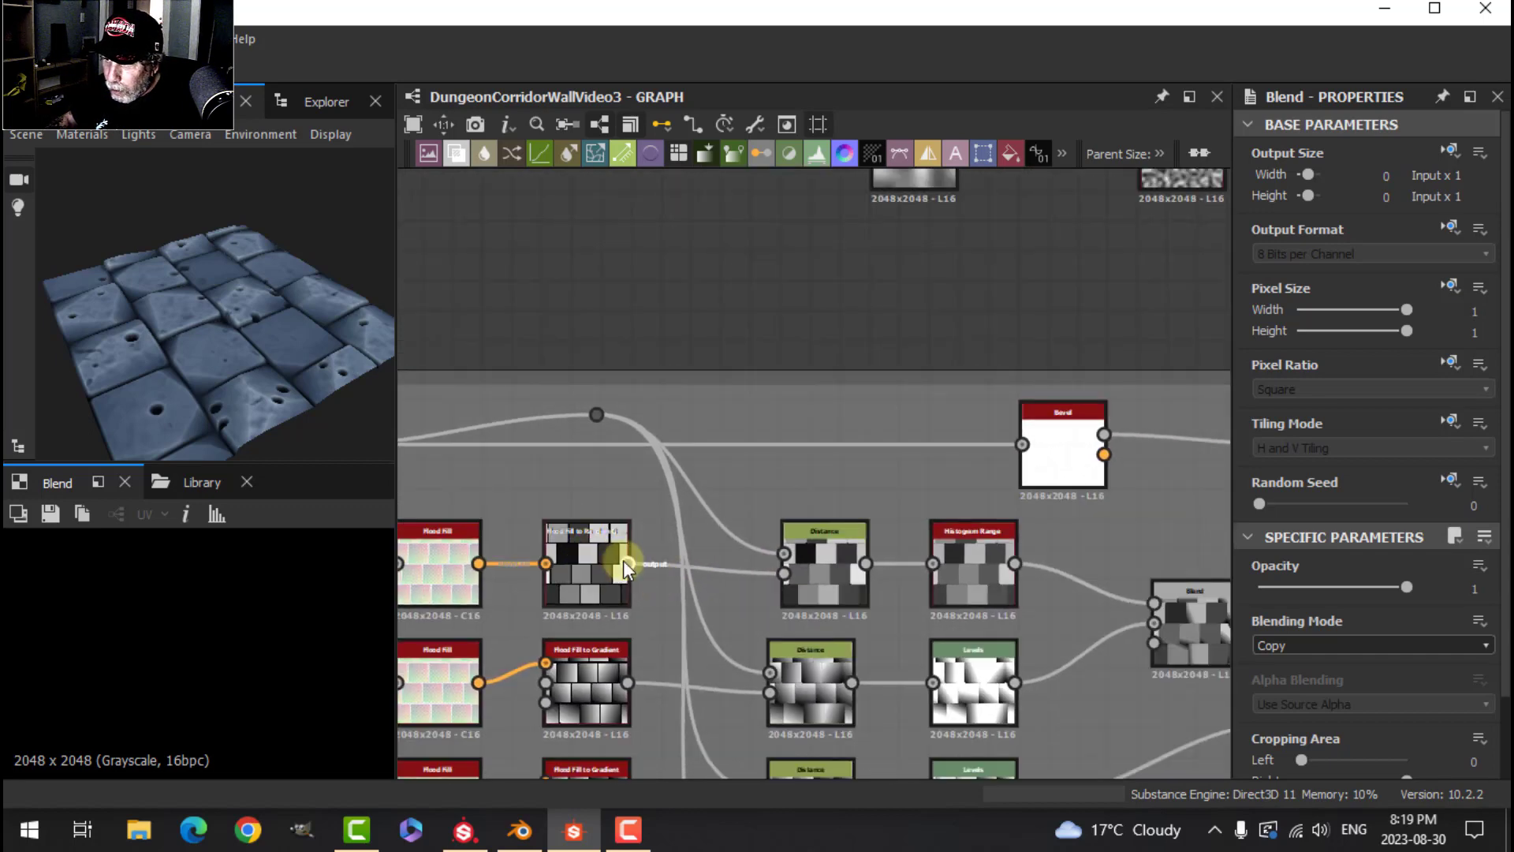
left_click_drag(768, 407, 952, 295)
scroll(951, 292, "up", 2)
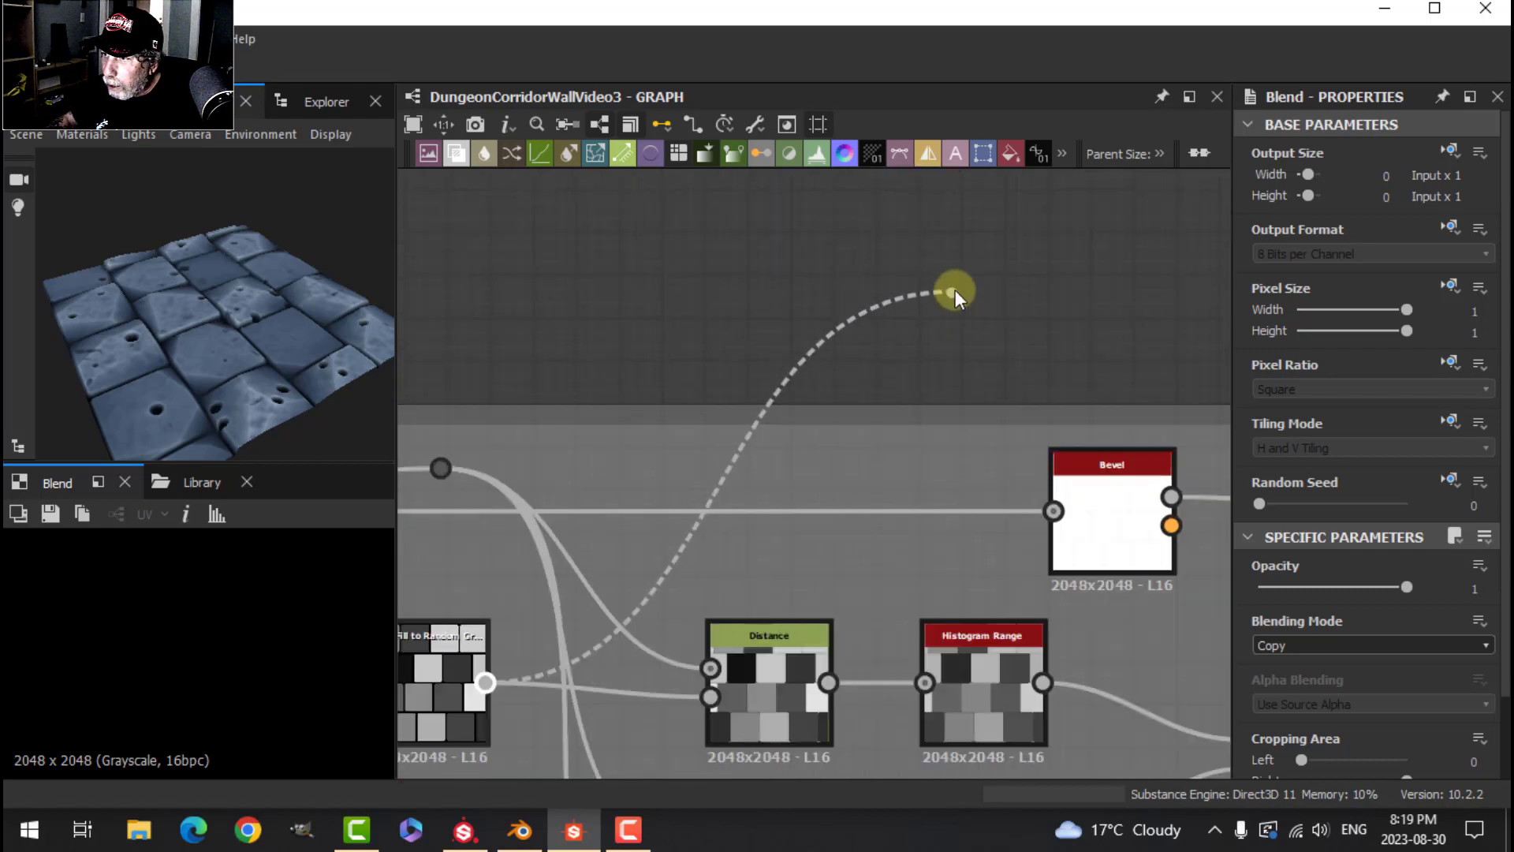
middle_click_drag(949, 293, 897, 399)
middle_click_drag(981, 318, 849, 565)
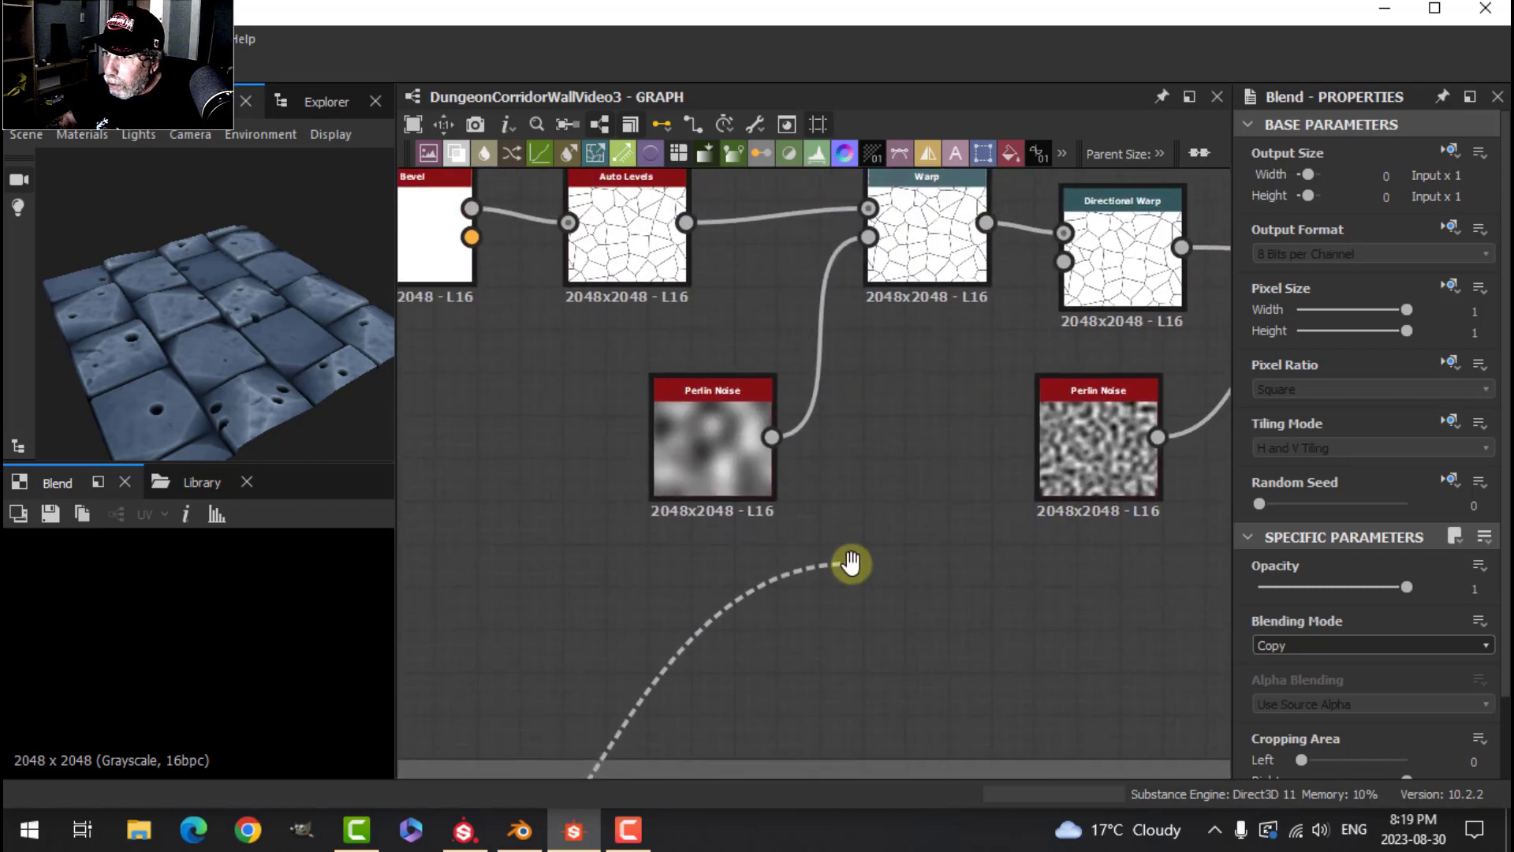
left_click_drag(848, 565, 1064, 257)
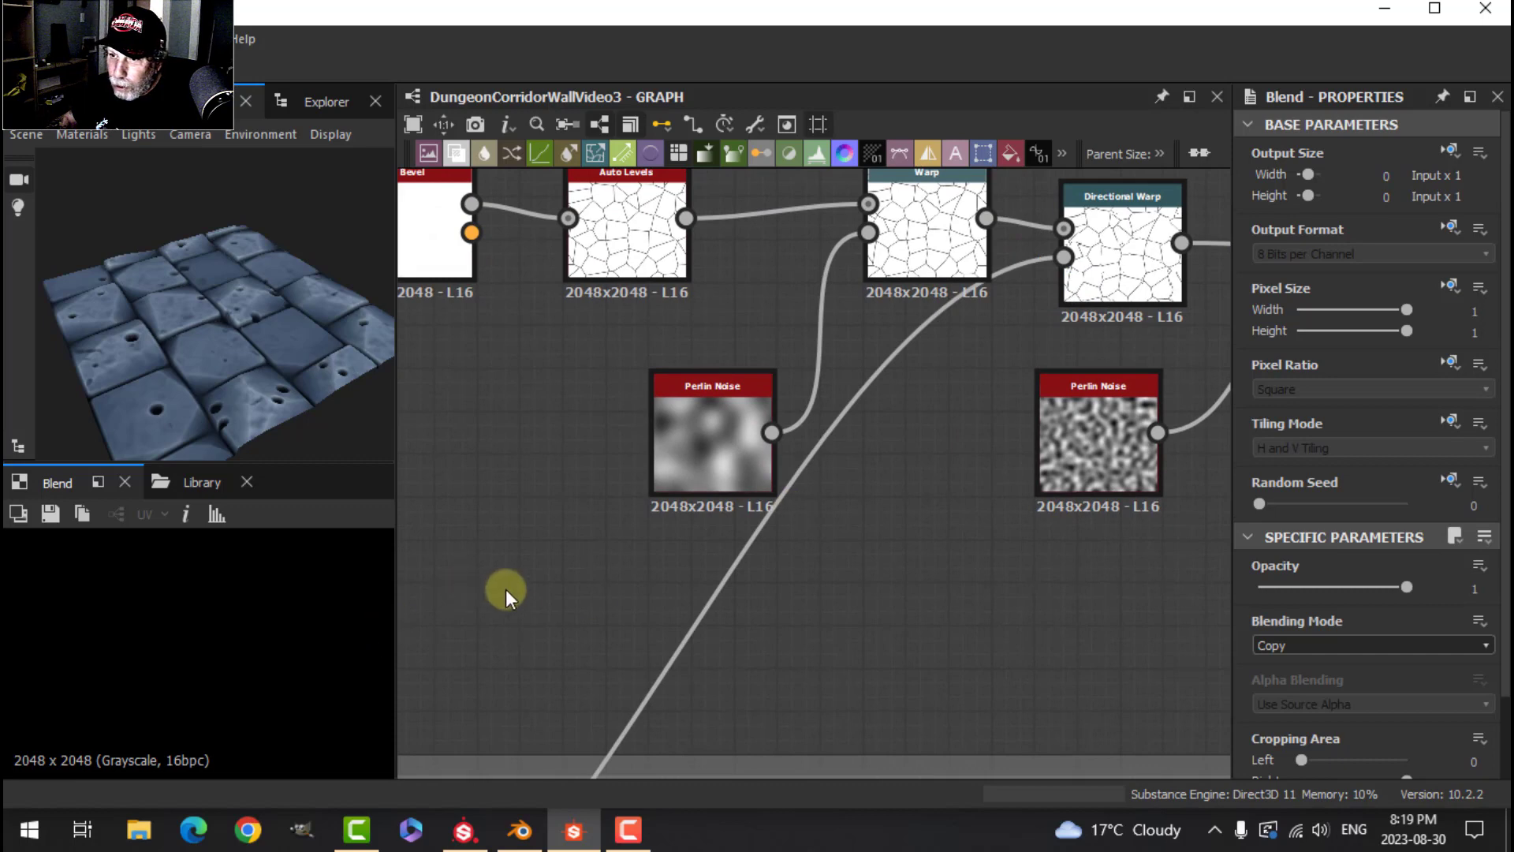
Insert a dot node on the long link into the first Directional Warp and route it clear of the Perlin Noise node.
scroll(505, 589, "down", 4)
middle_click_drag(591, 615, 669, 397)
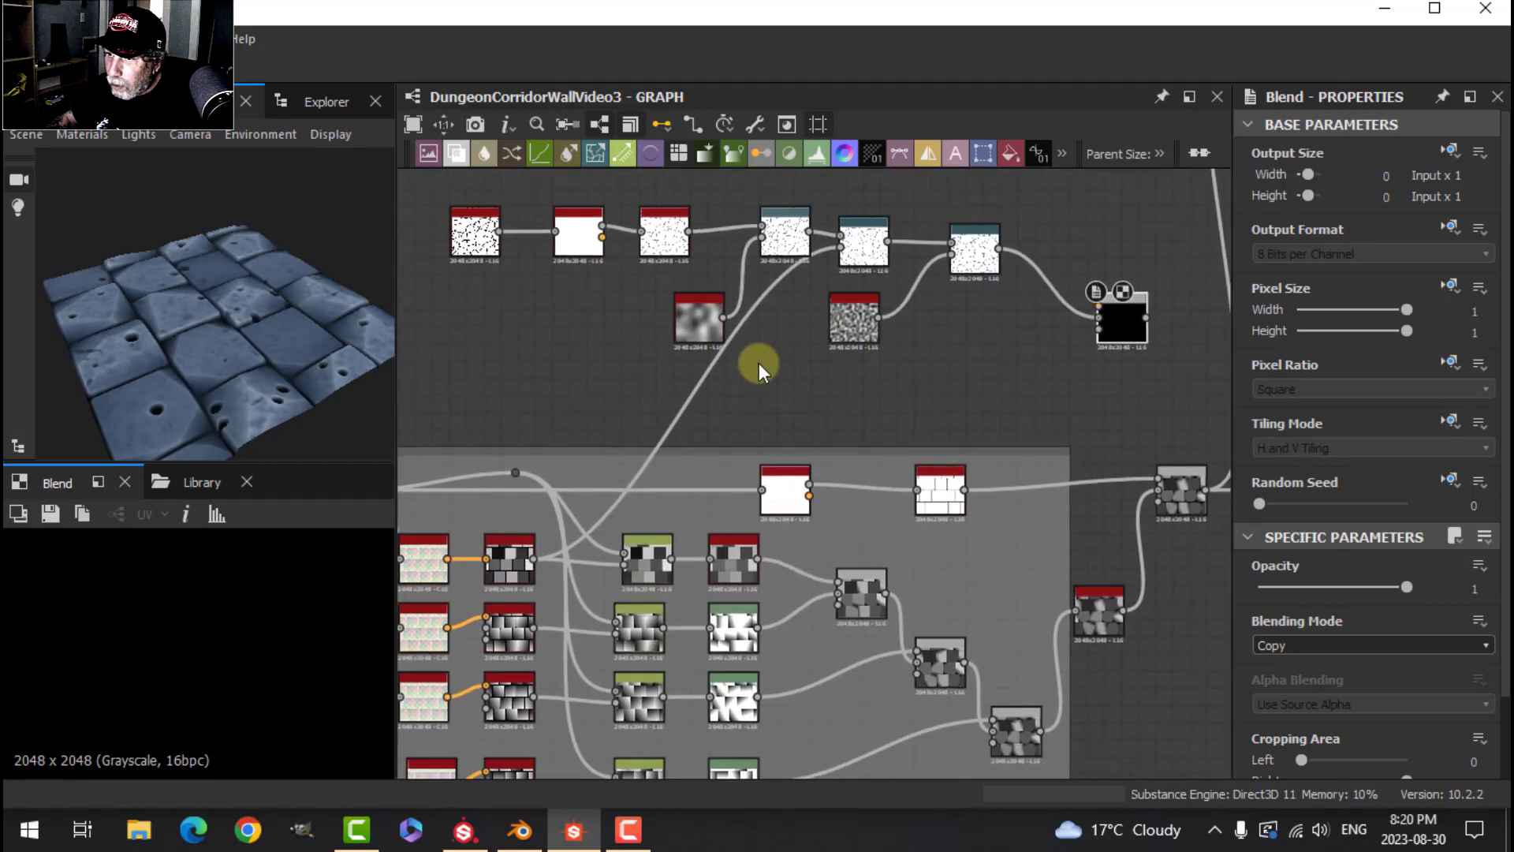
middle_click_drag(759, 363, 730, 413)
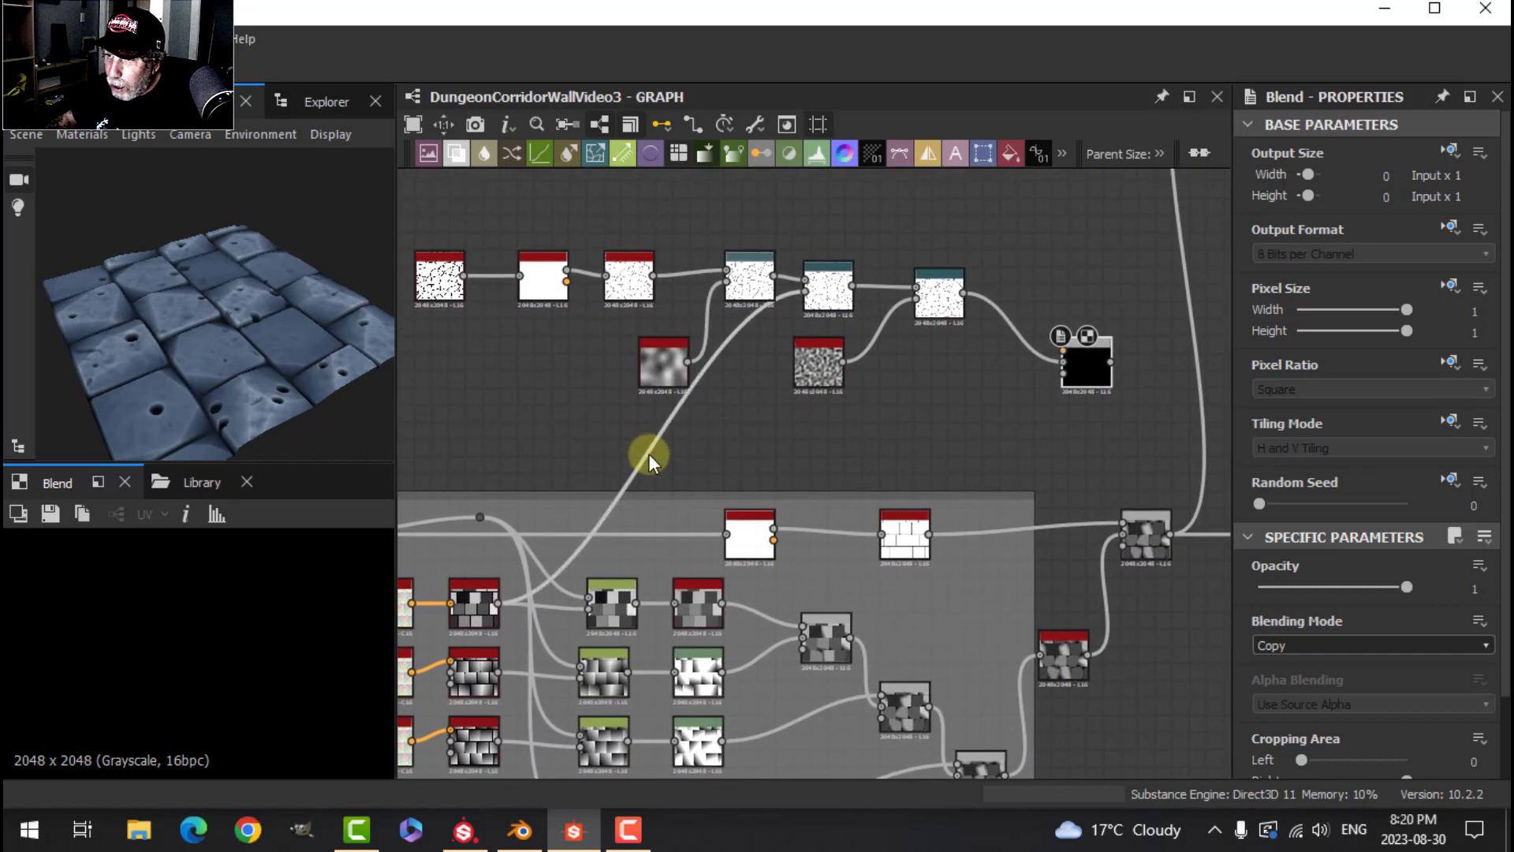
left_click(650, 453)
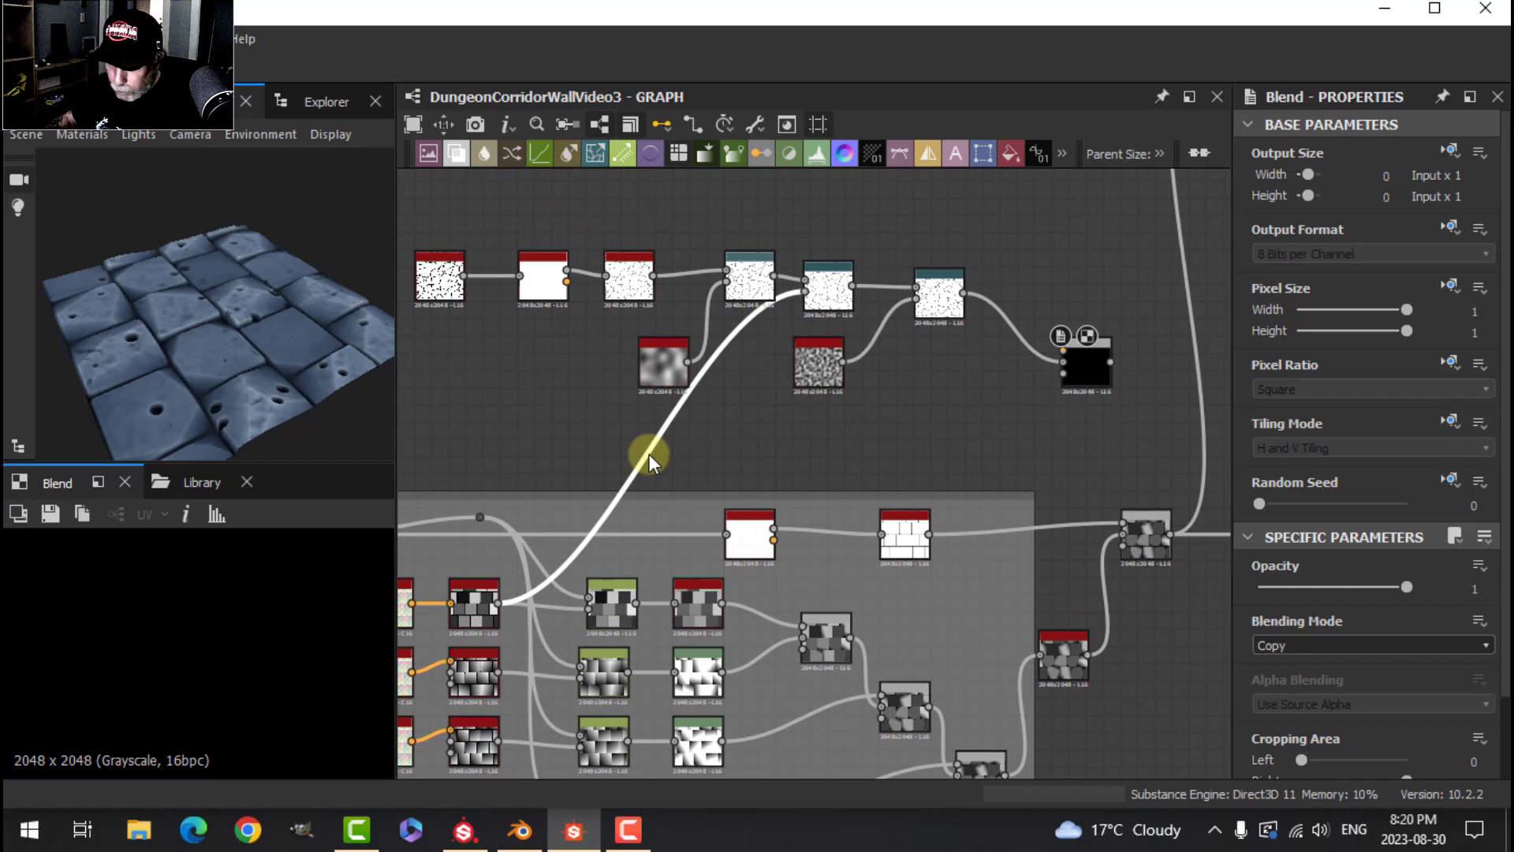
left_click(648, 452, "alt")
left_click_drag(649, 453, 669, 451)
scroll(684, 462, "up", 3)
scroll(716, 470, "down", 5)
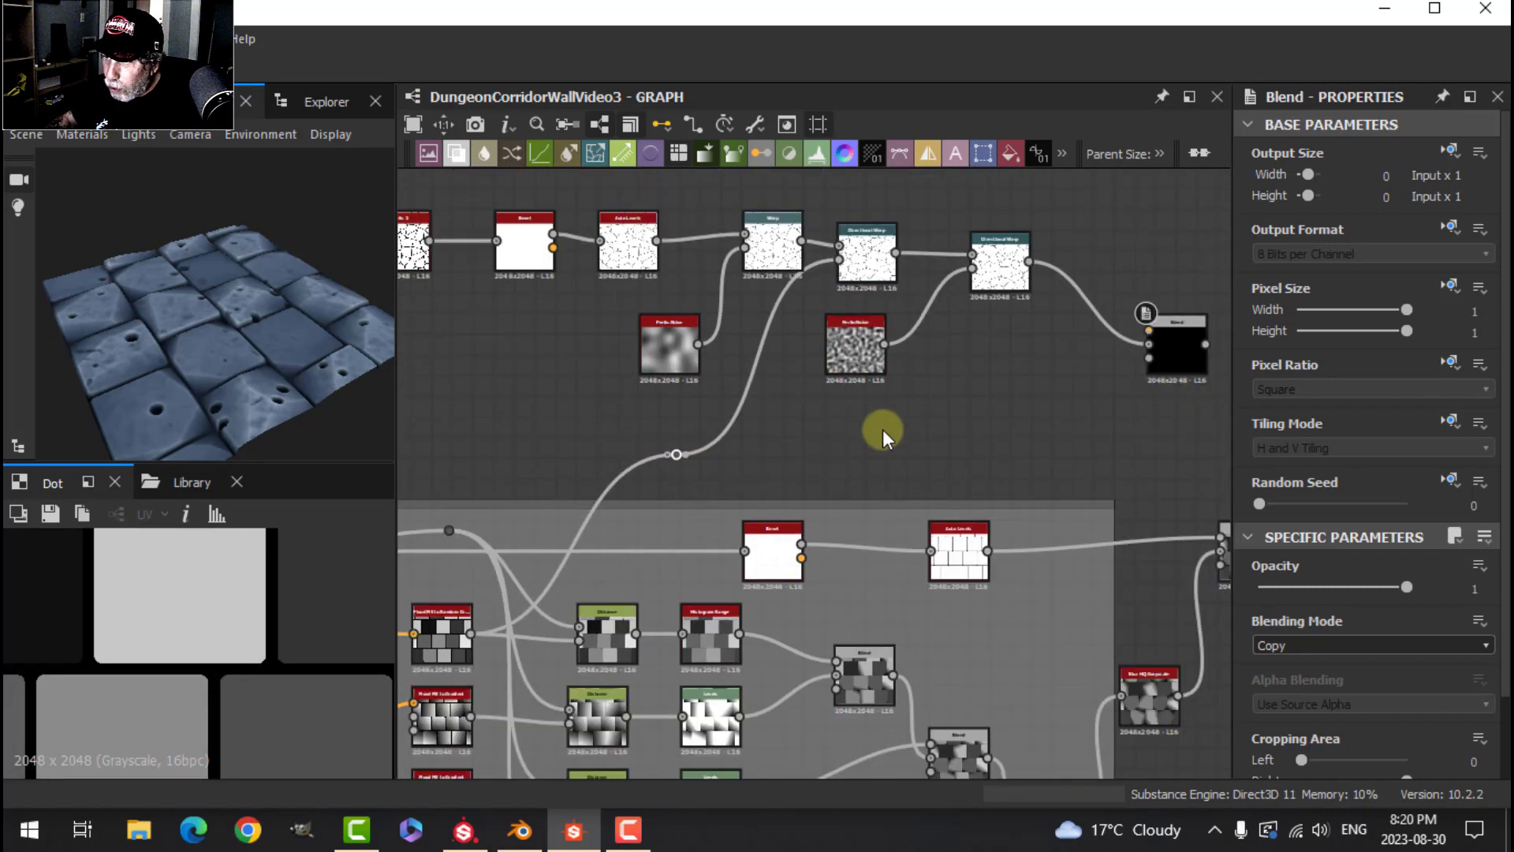
Move the new Blend node slightly left and down in the space above the brick Auto Levels and Blend nodes.
middle_click_drag(878, 429, 670, 428)
middle_click_drag(865, 450, 681, 409)
scroll(808, 416, "up", 2)
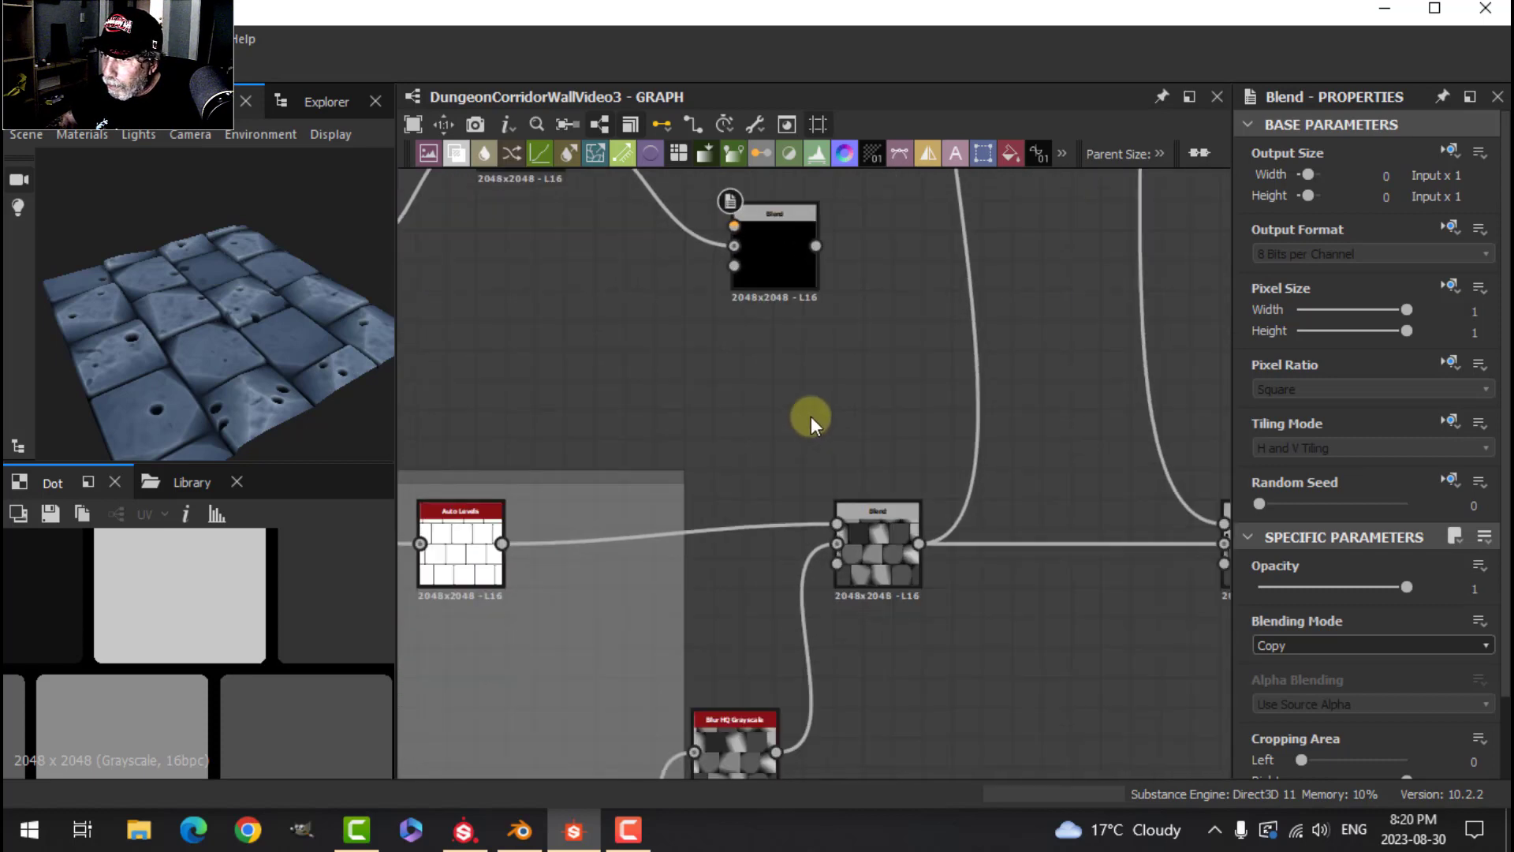
middle_click_drag(801, 418, 857, 390)
scroll(831, 430, "down", 1)
scroll(806, 384, "down", 1)
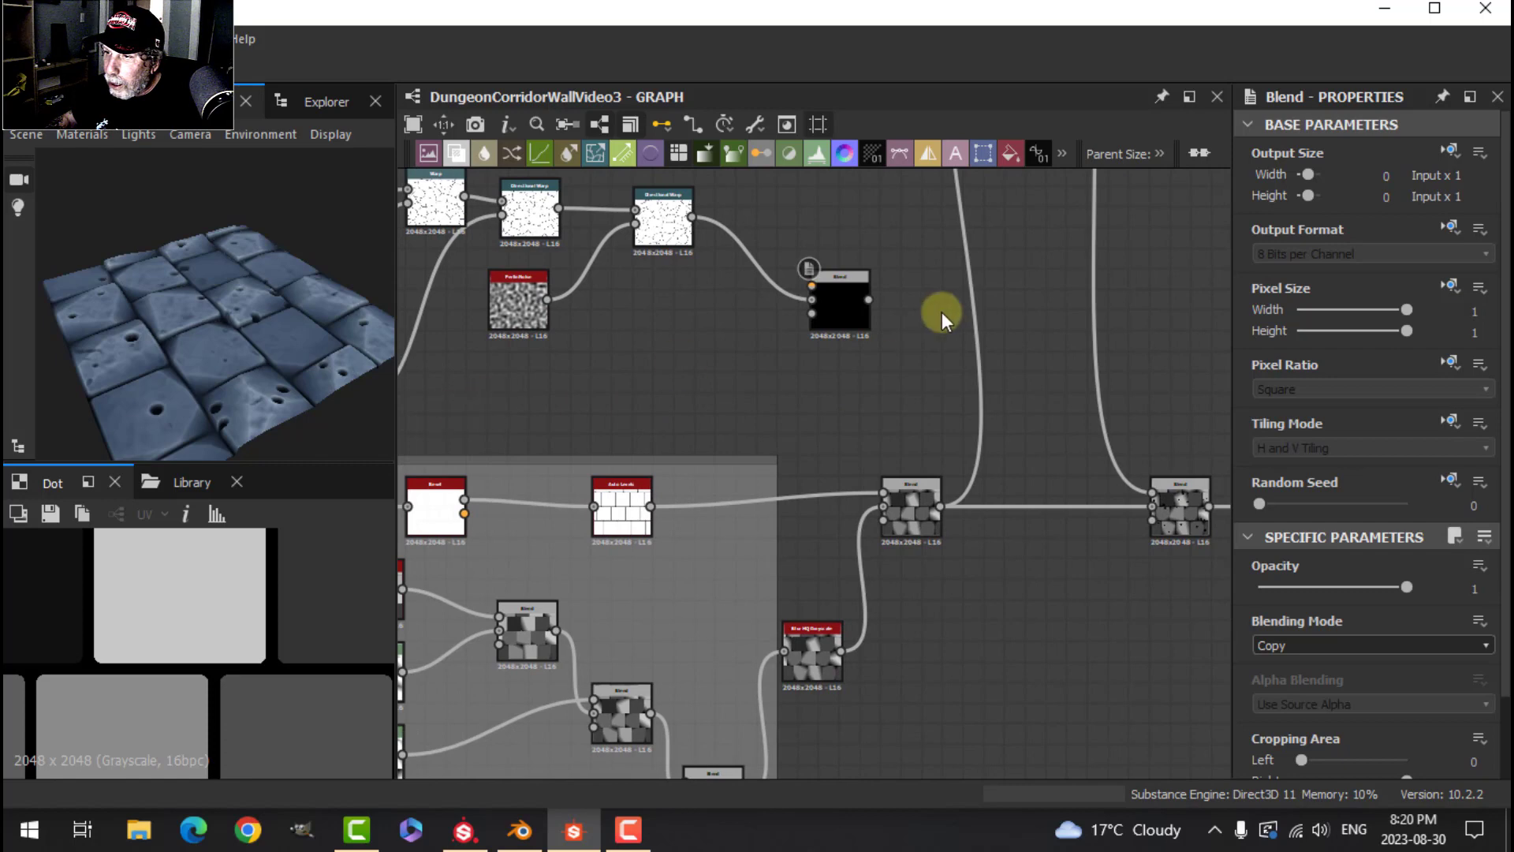
left_click_drag(850, 319, 821, 337)
scroll(860, 410, "up", 2)
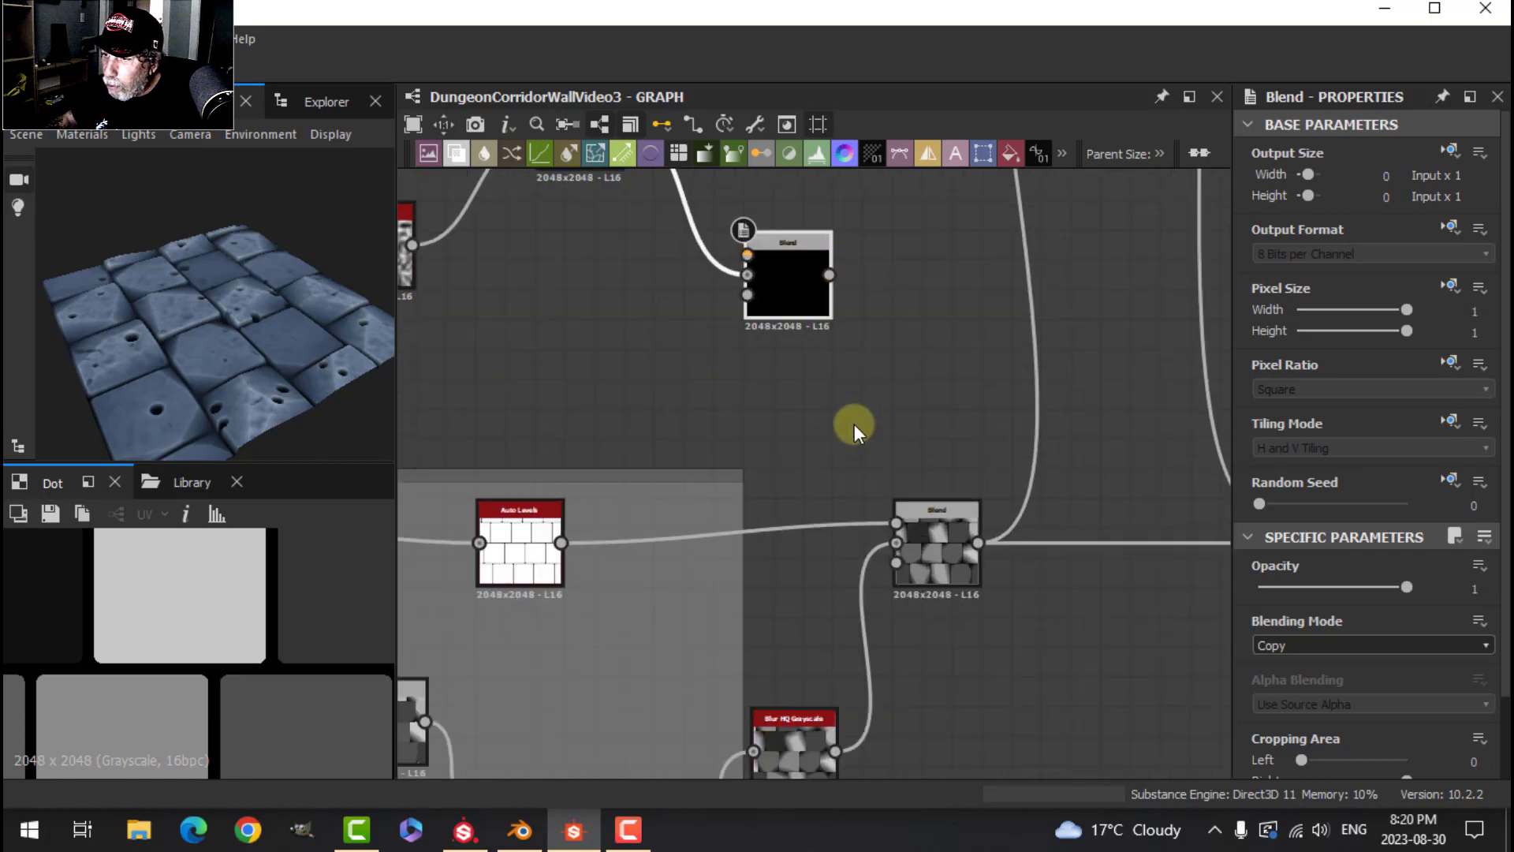
Insert a Blend node on the link between the brick Auto Levels and Blend nodes, and connect the crack Blend's output to its foreground.
left_click_drag(758, 422, 800, 540)
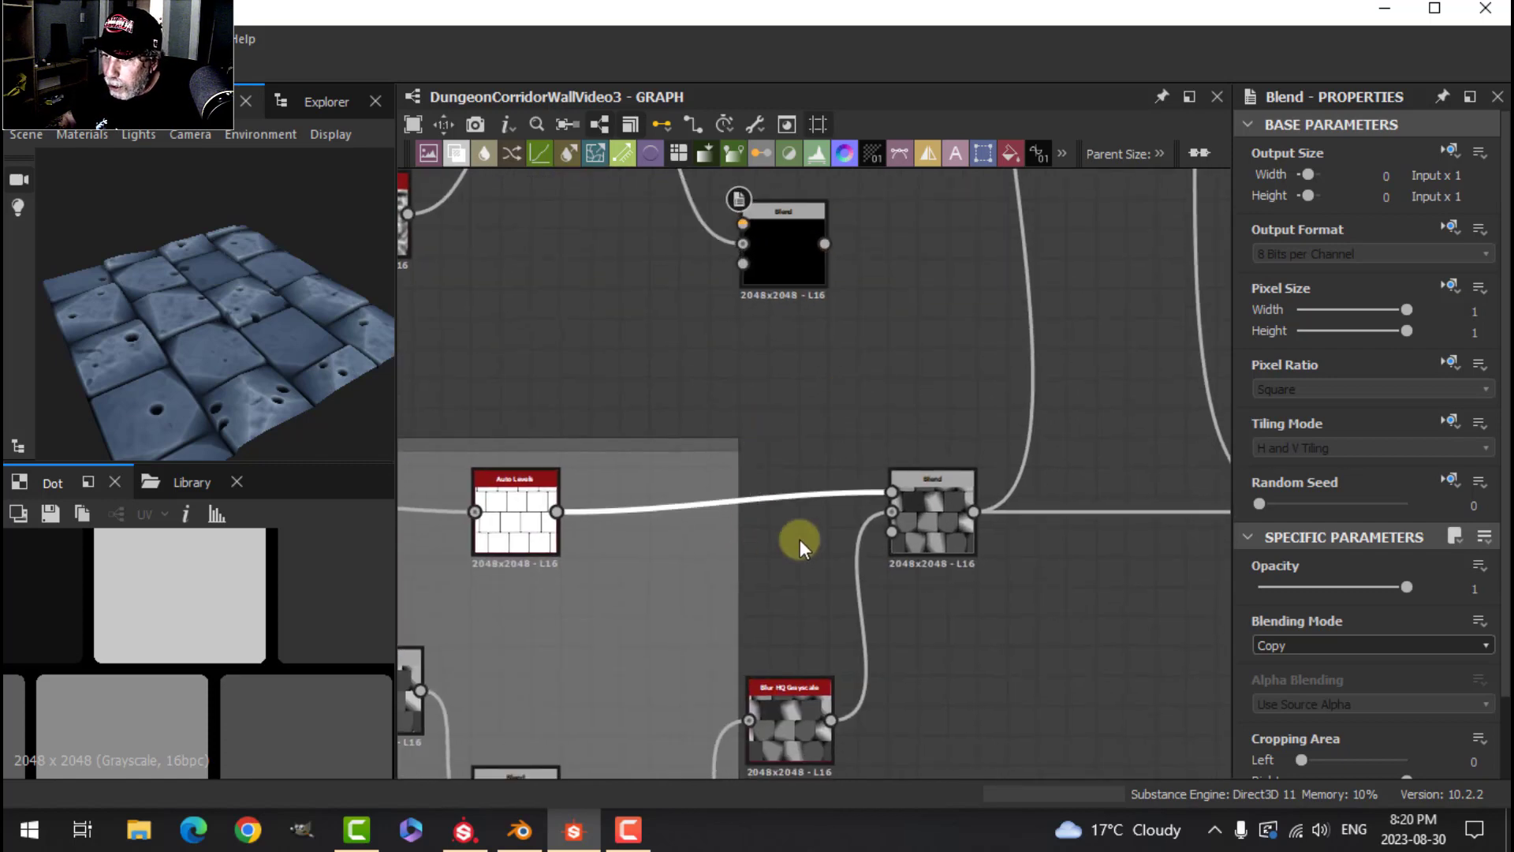
key("space")
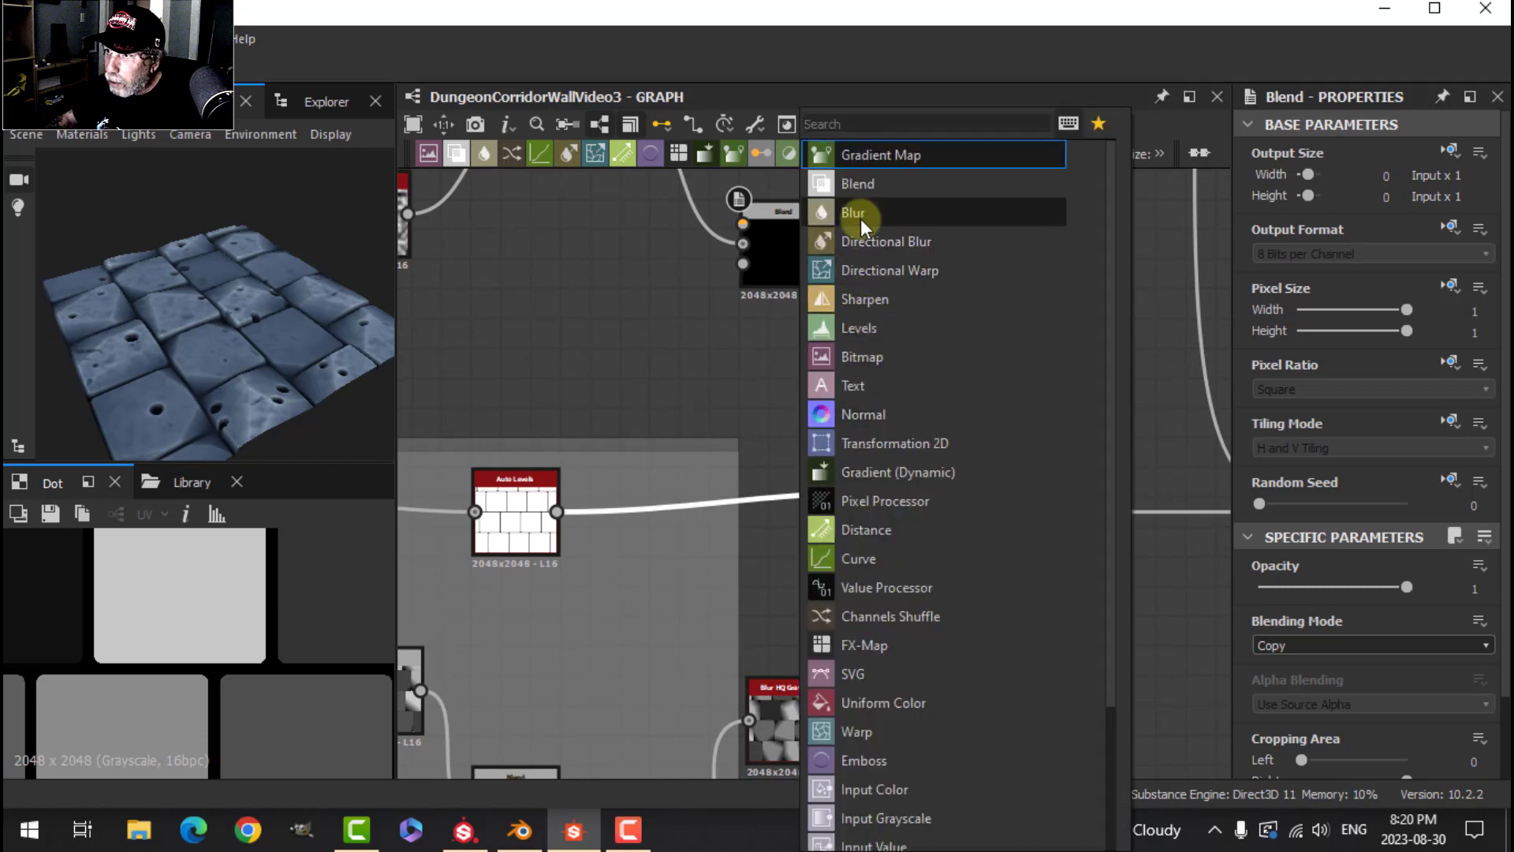
left_click(858, 188)
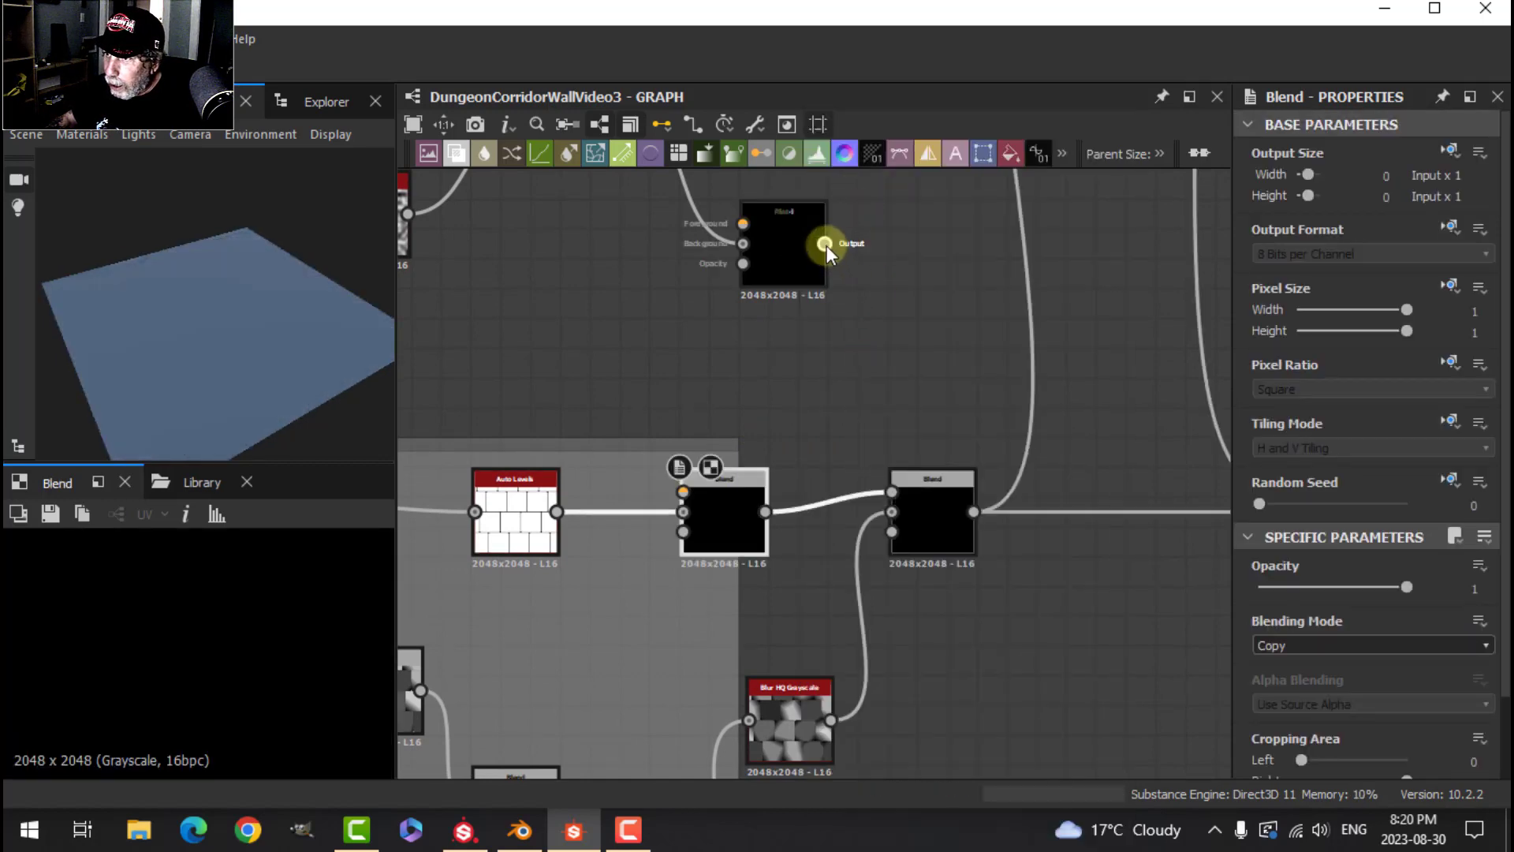
left_click_drag(825, 244, 683, 492)
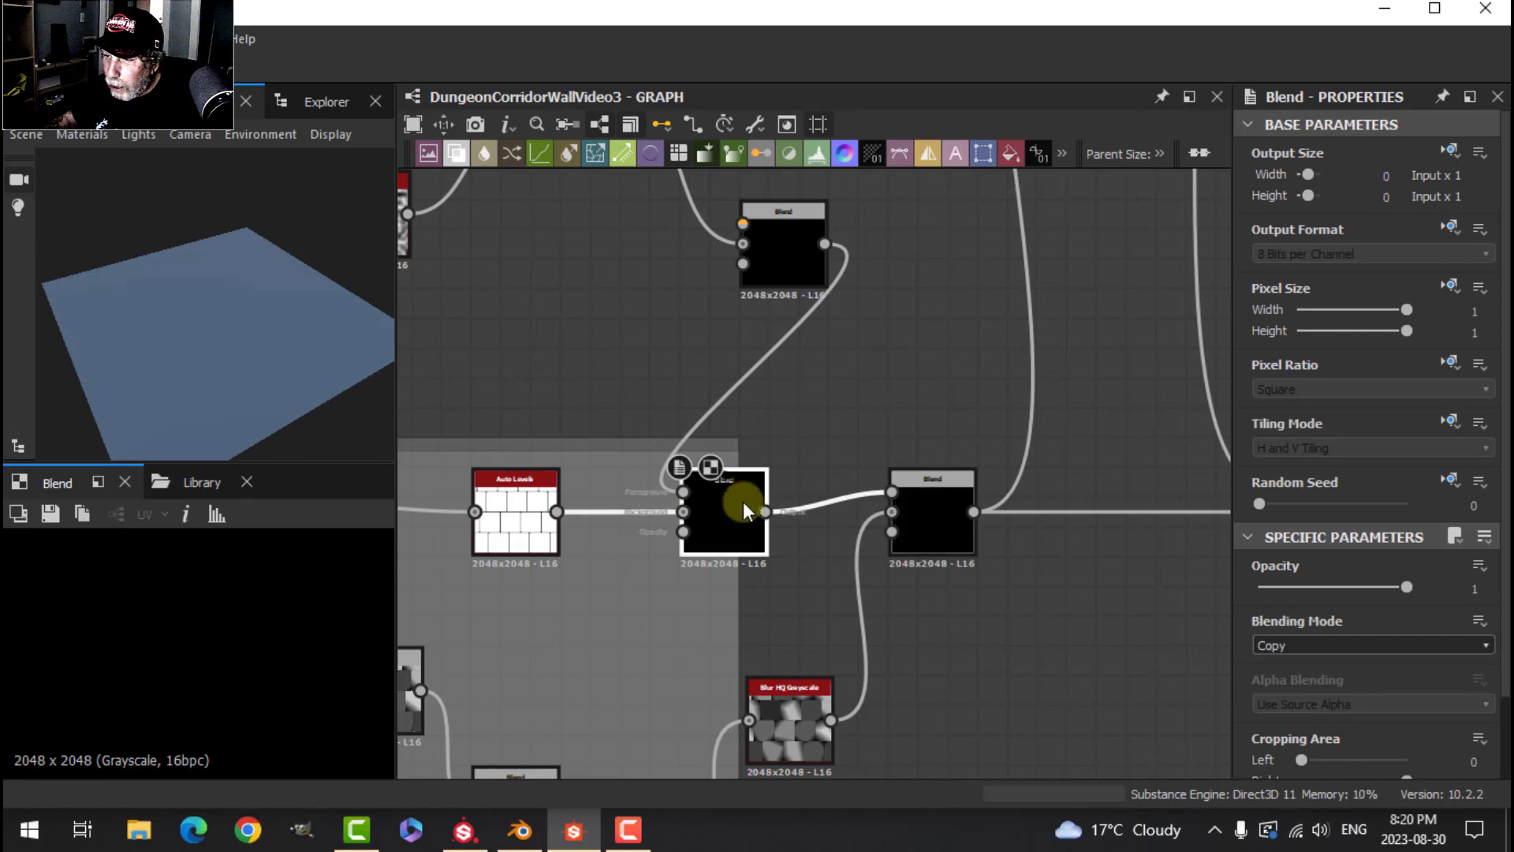
Set the blending mode of the crack Blend node fed by the second Directional Warp to Add (Linear Dodge).
scroll(874, 395, "down", 2)
left_click(833, 305)
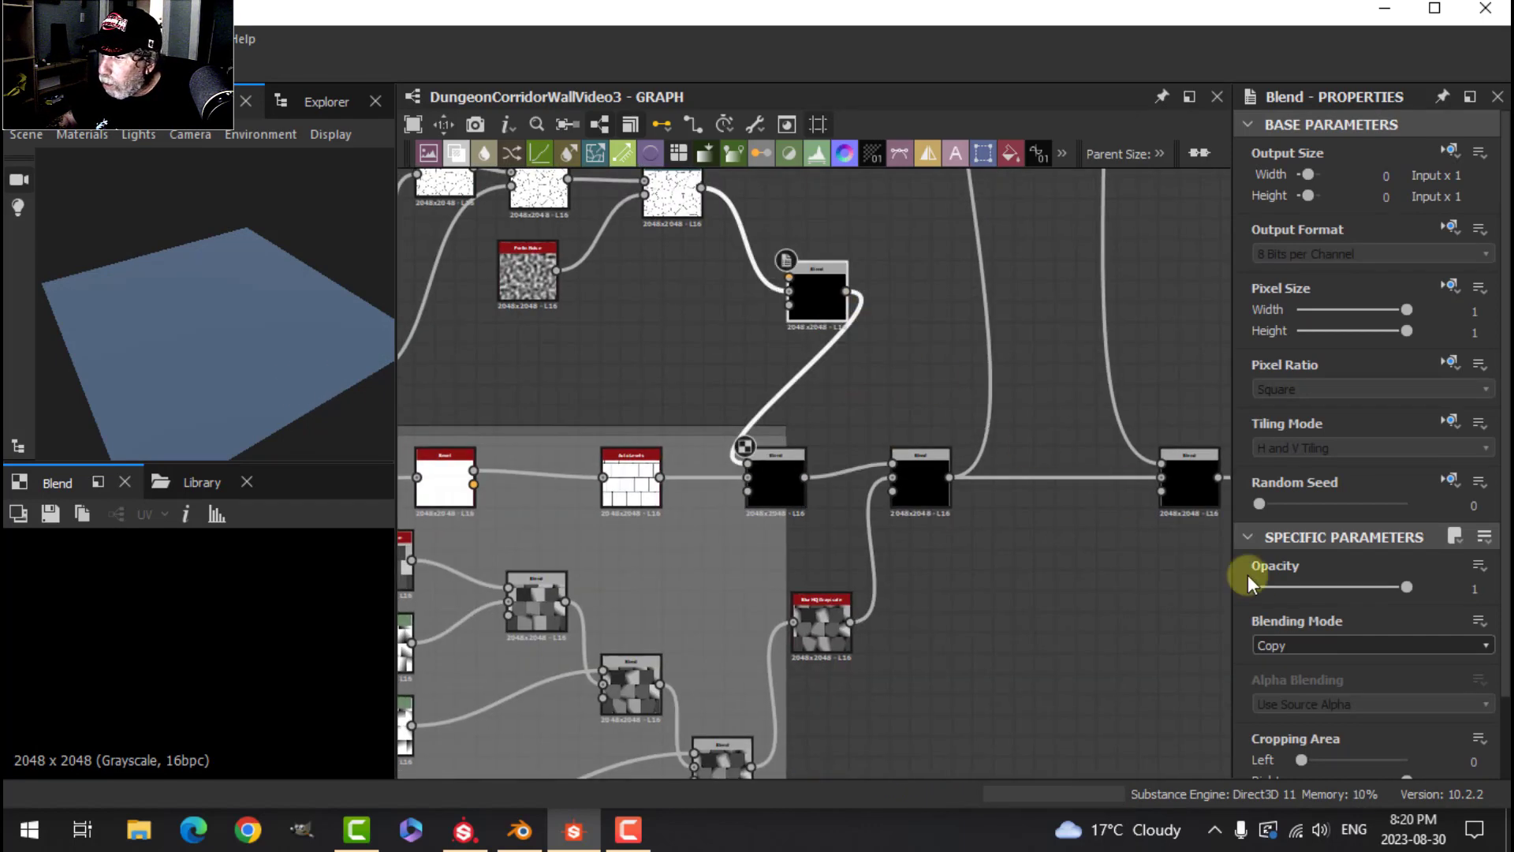
left_click(1290, 645)
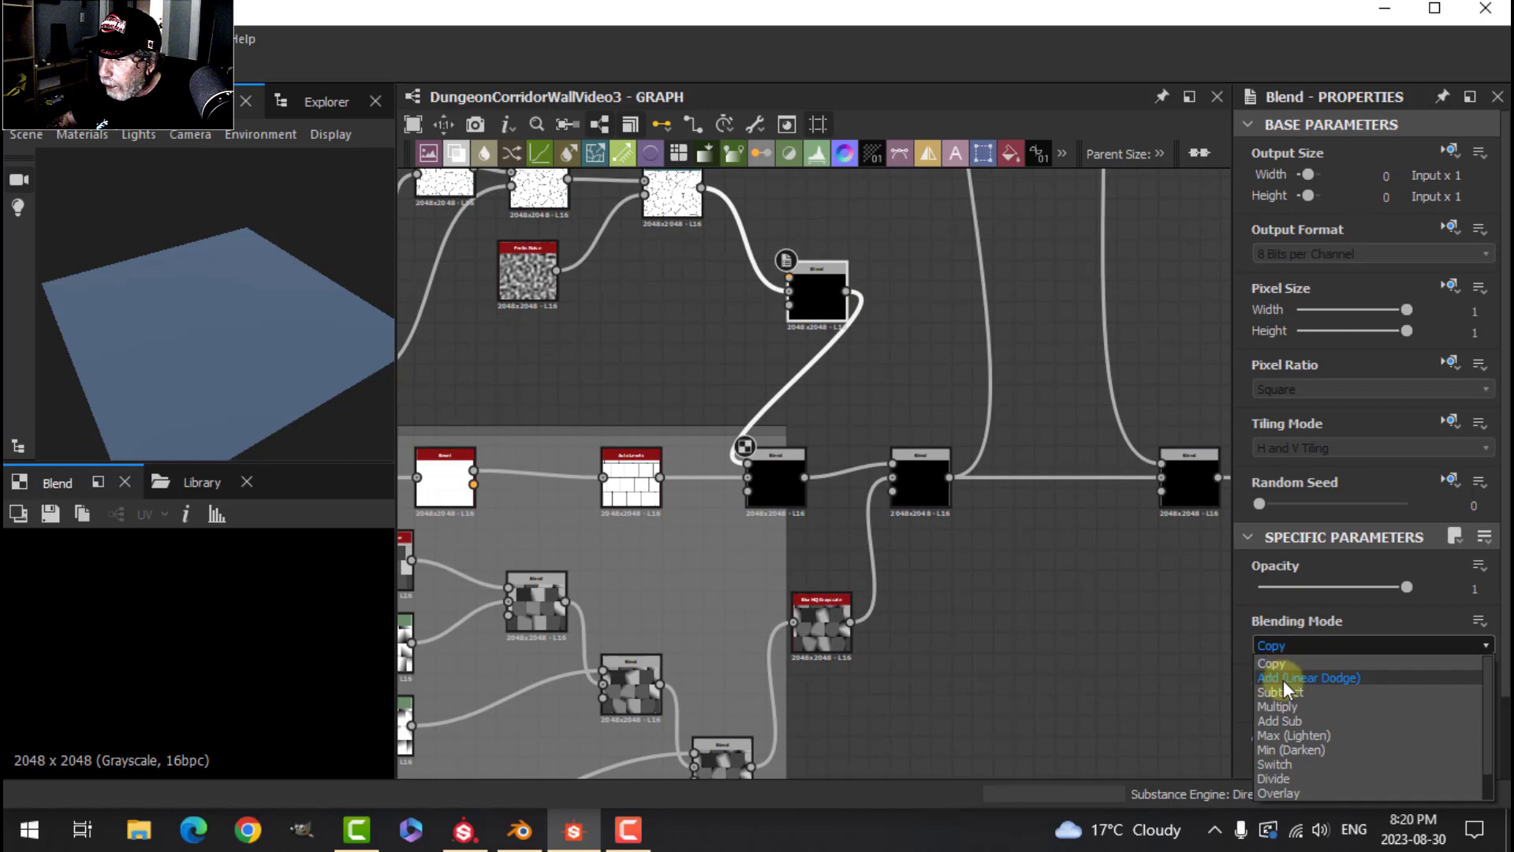
left_click(1283, 680)
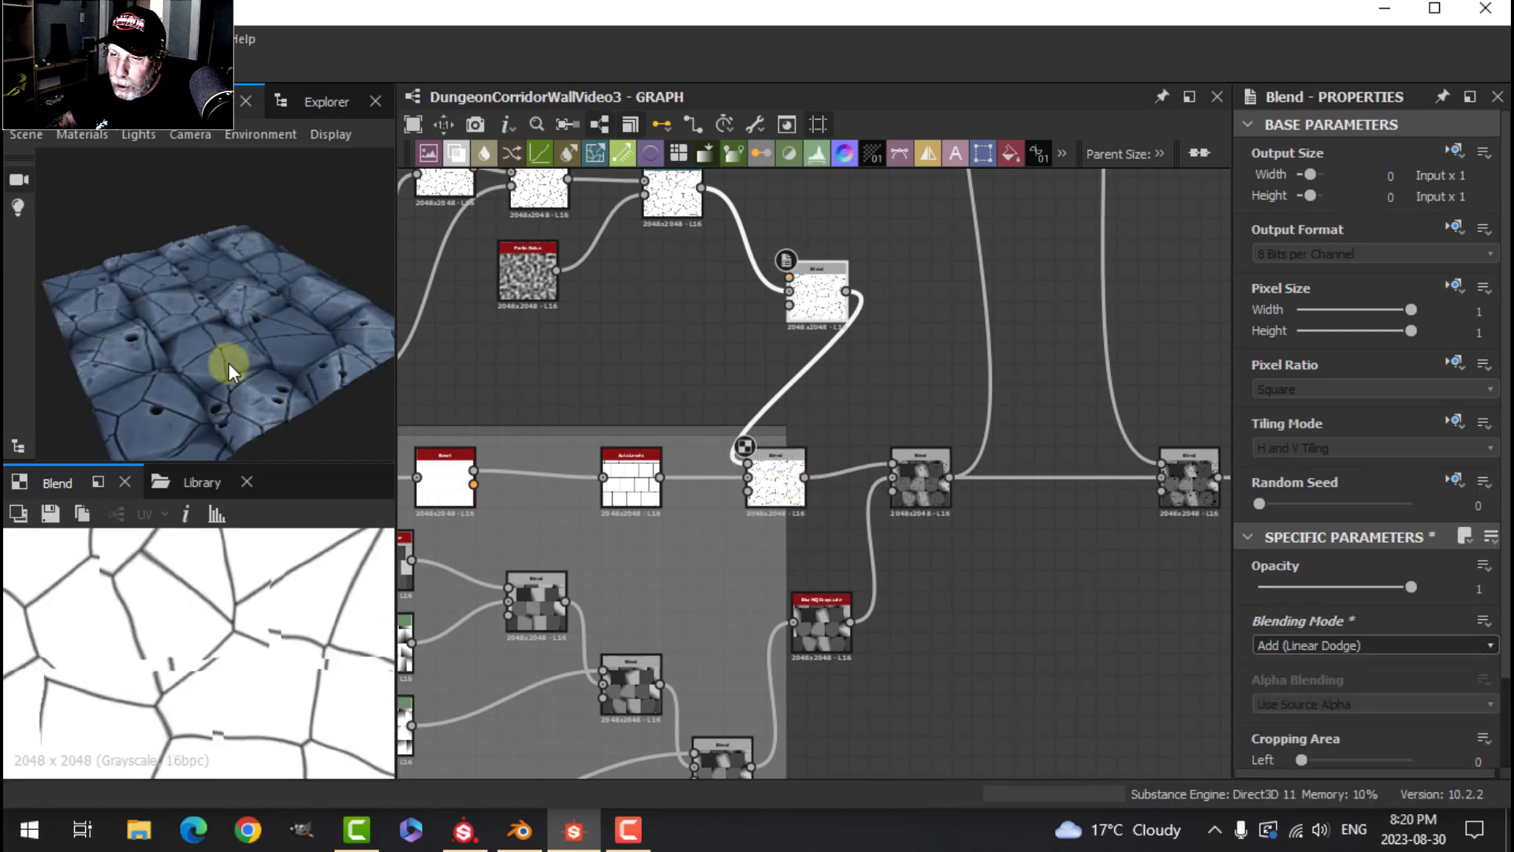
mouse_move(267, 338)
left_mouse_down()
mouse_move(259, 384)
mouse_move(255, 310)
mouse_move(238, 347)
left_mouse_up()
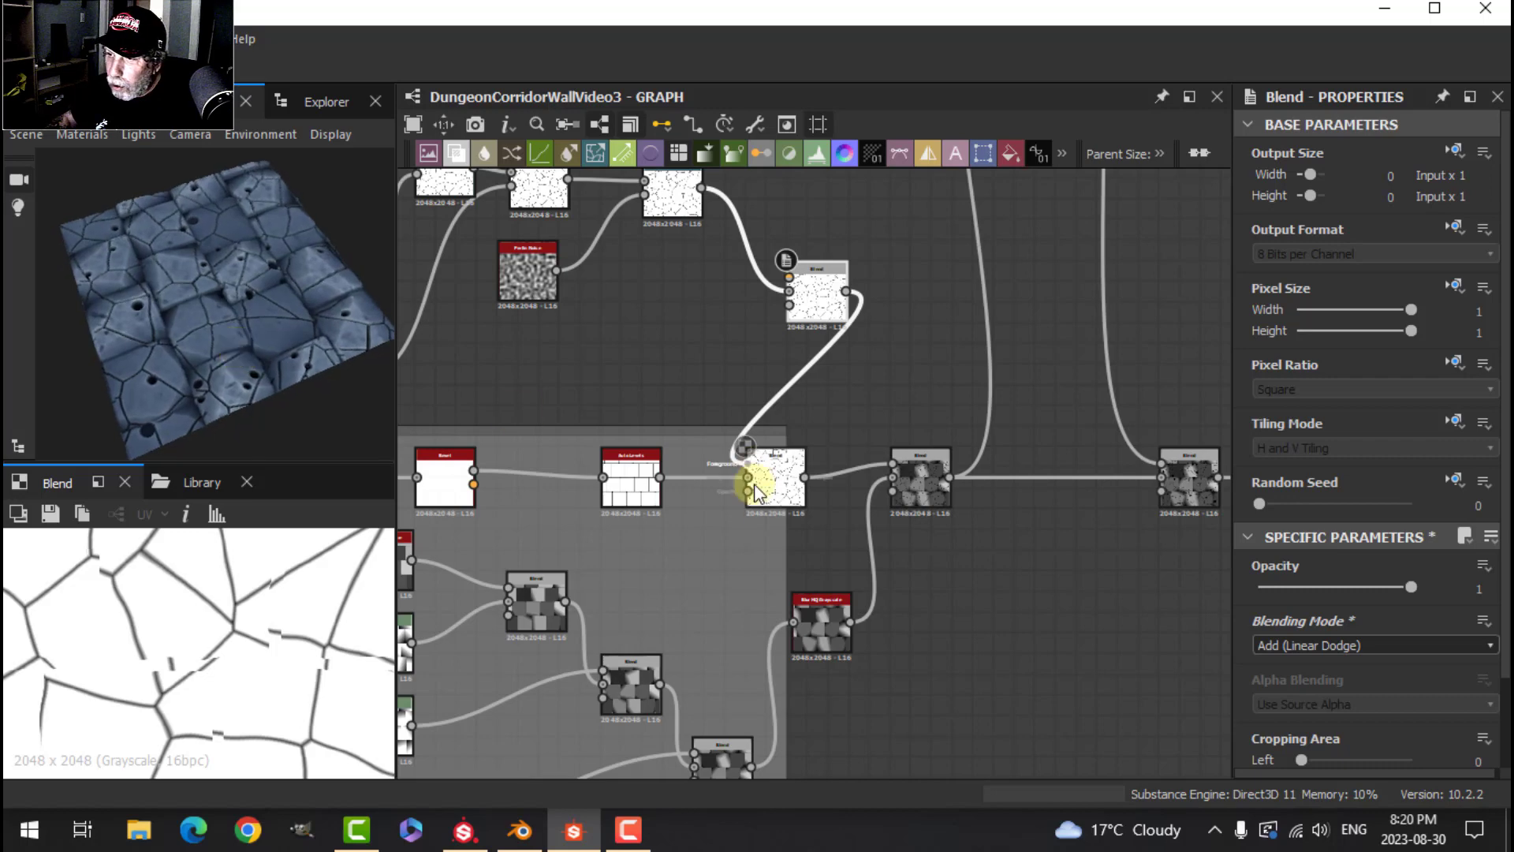
Set the Blend node after the brick Auto Levels to the Multiply blending mode with an opacity of 1.
left_click(823, 502)
left_click(1308, 643)
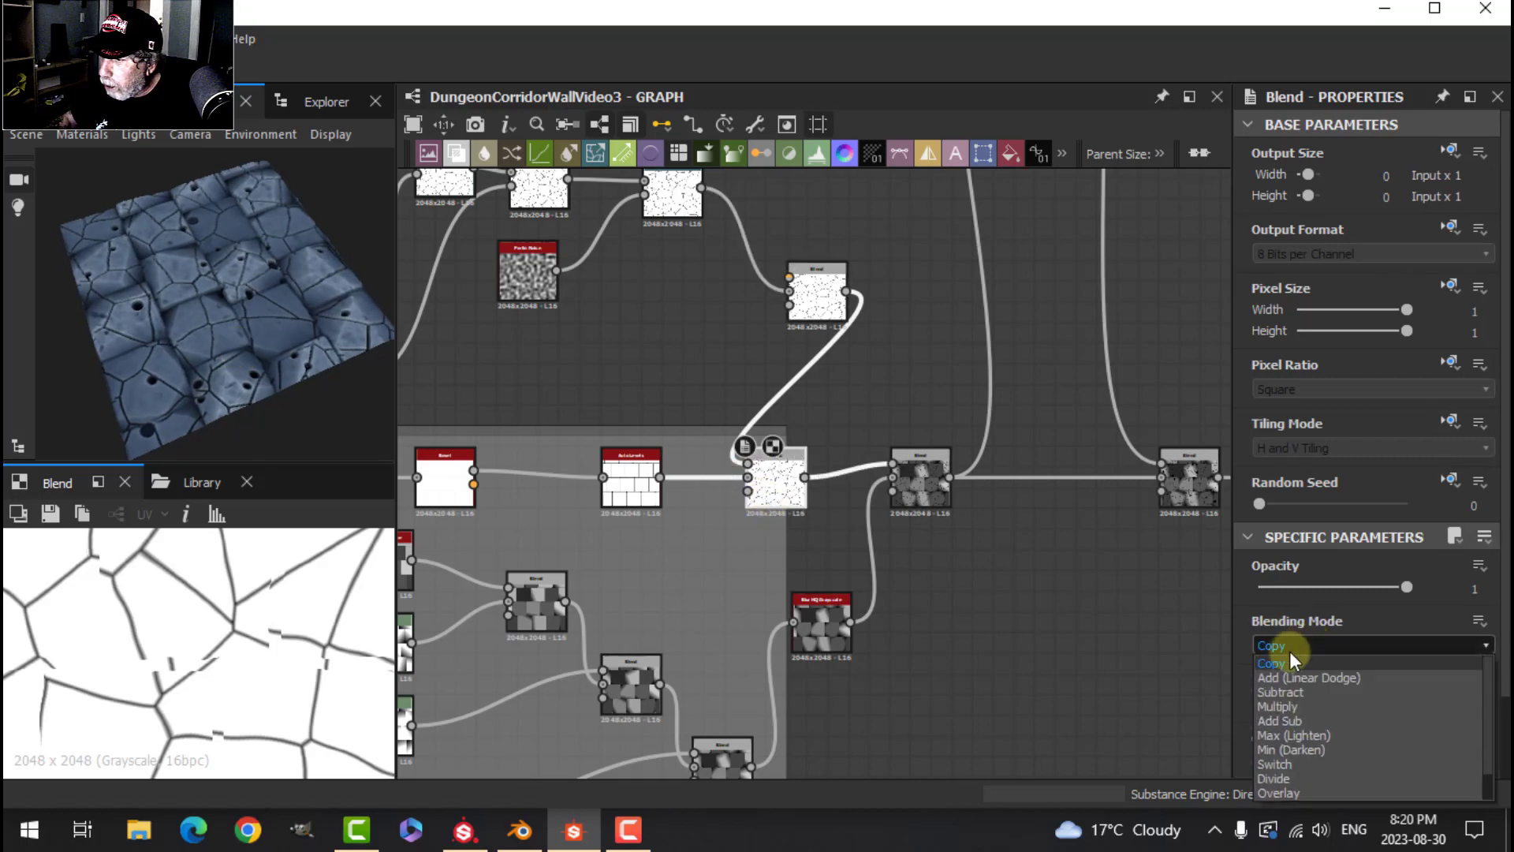
left_click(1281, 708)
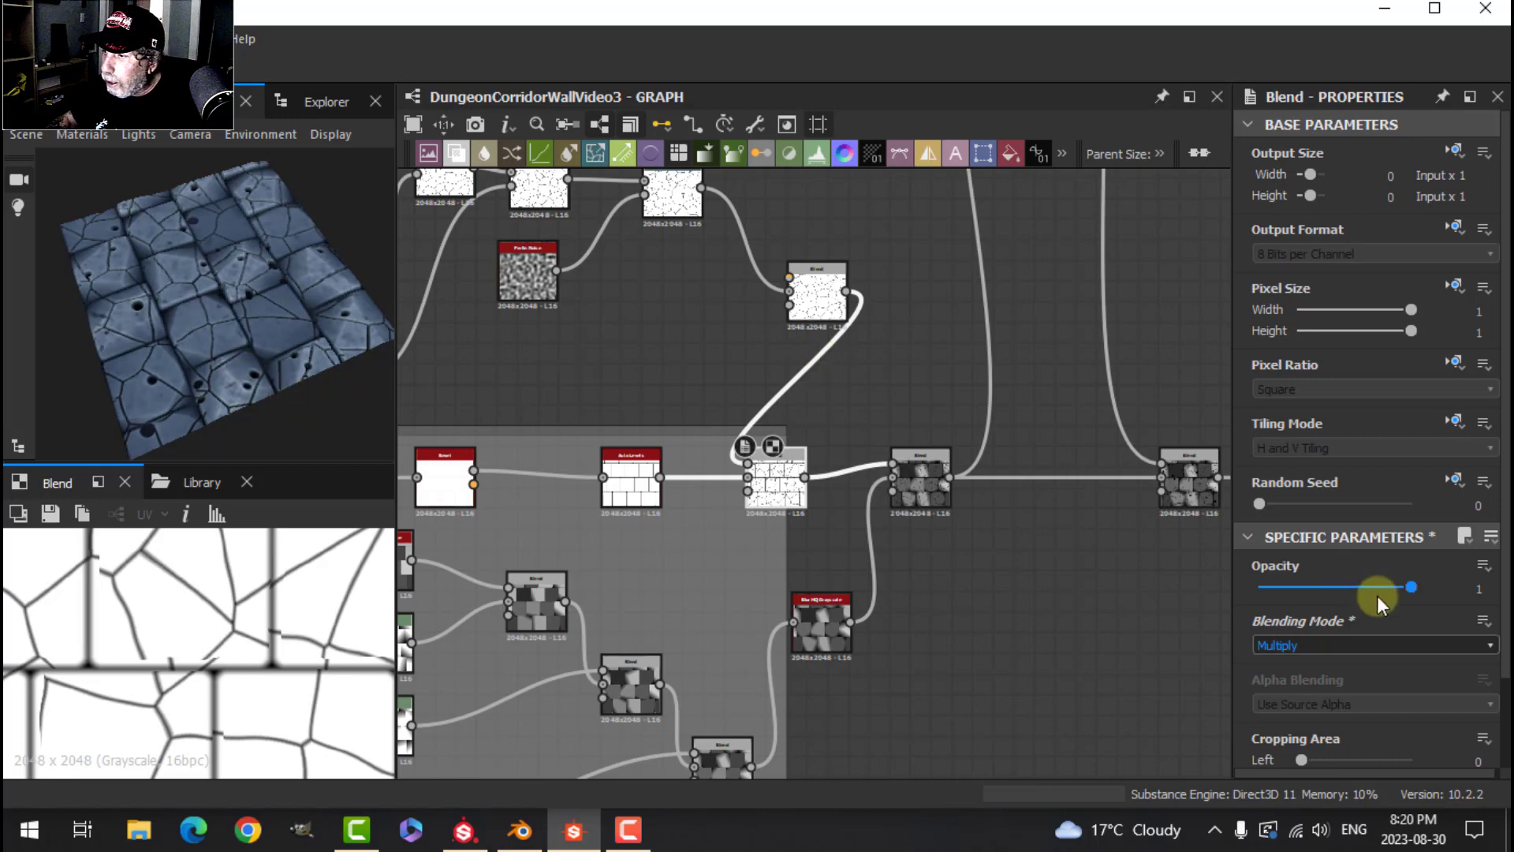
mouse_move(1409, 585)
left_mouse_down()
mouse_move(1298, 581)
mouse_move(1430, 588)
left_mouse_up()
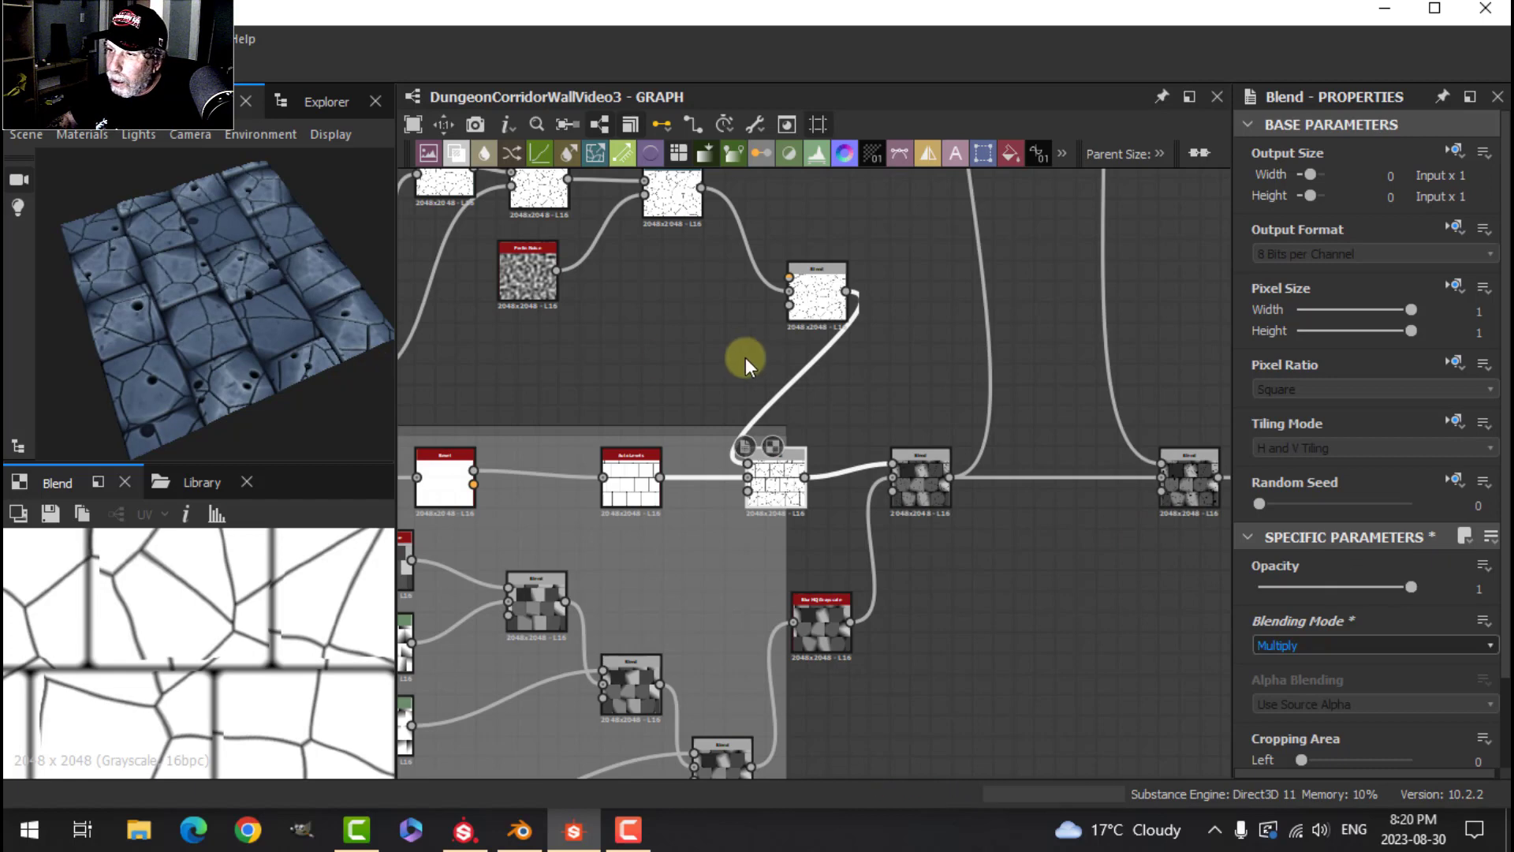
Examine the cracks across the tiles in the 3D preview, both close up and from farther away.
scroll(745, 357, "down", 1)
middle_click_drag(642, 358, 778, 351)
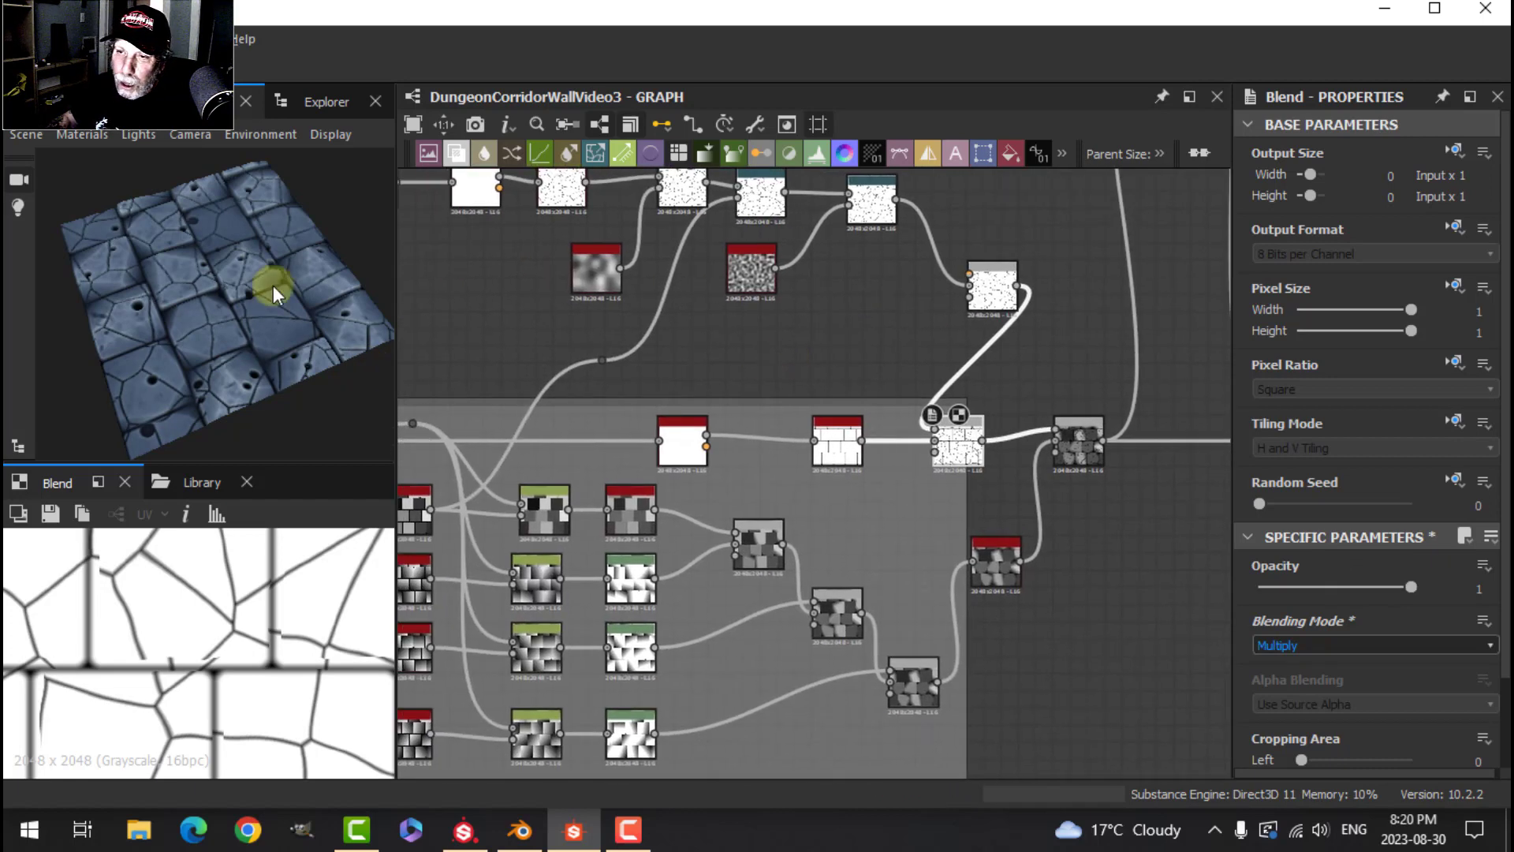
left_click_drag(272, 285, 252, 309)
scroll(241, 314, "up", 3)
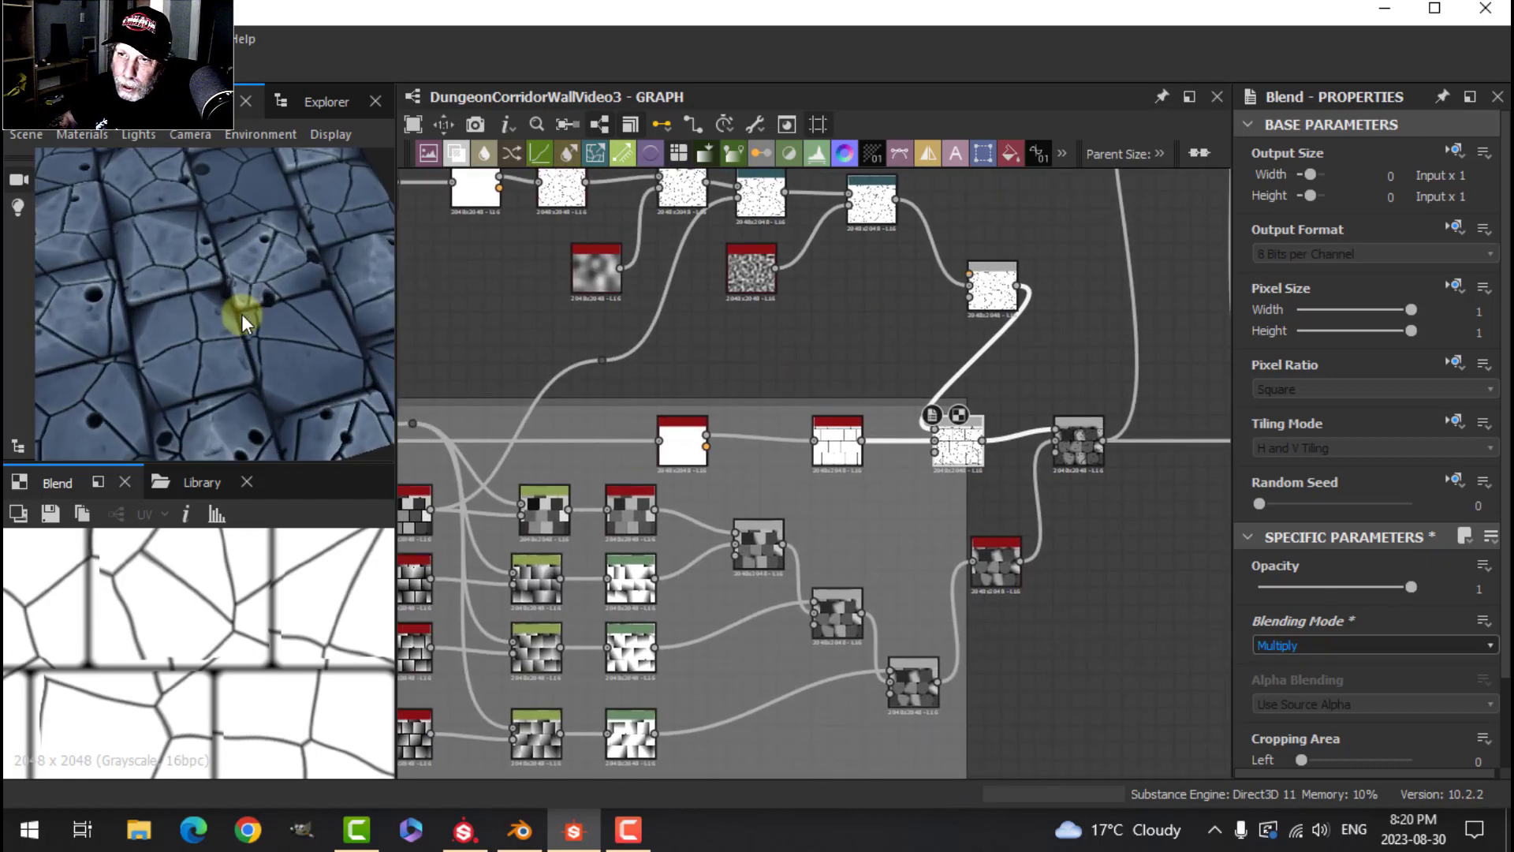
scroll(242, 314, "down", 3)
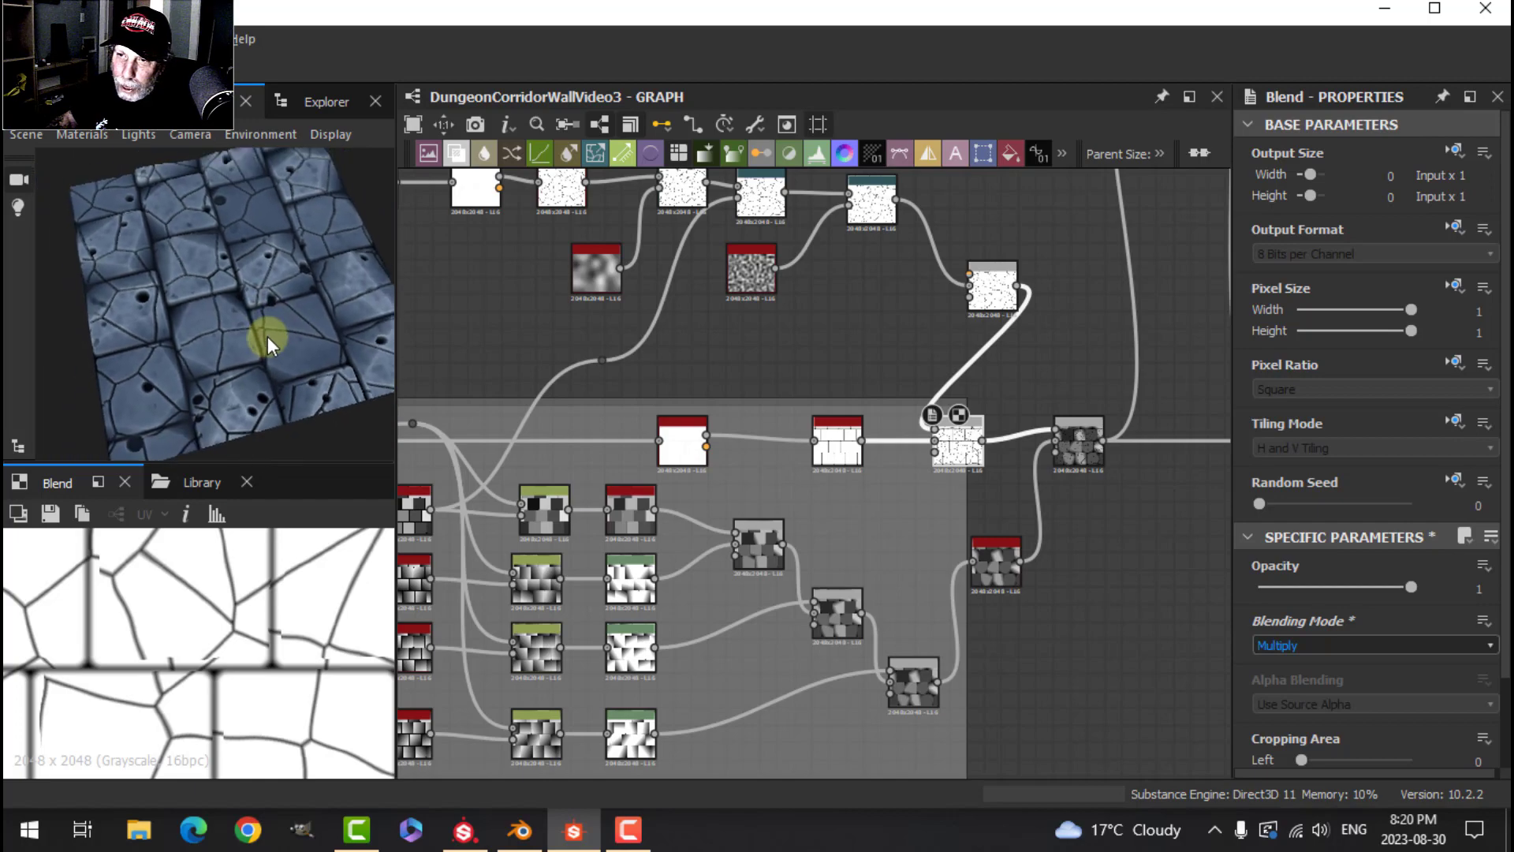
scroll(709, 343, "down", 3)
scroll(646, 336, "up", 3)
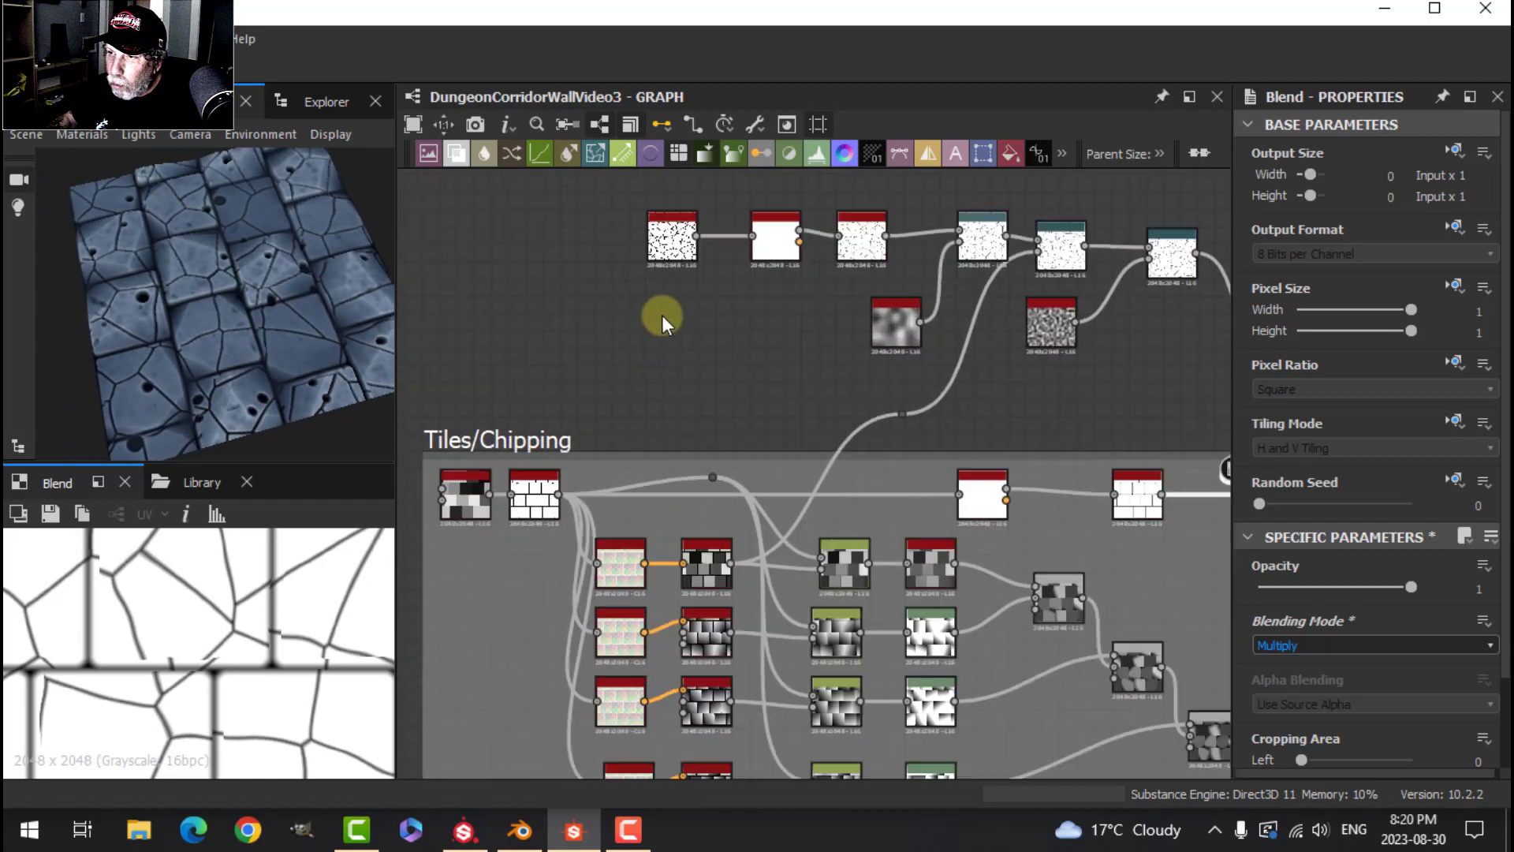
Set the Cells 2 node's Scale to 6 and its Edge Width to 0.4.
middle_click_drag(666, 314, 578, 425)
scroll(578, 425, "up", 5)
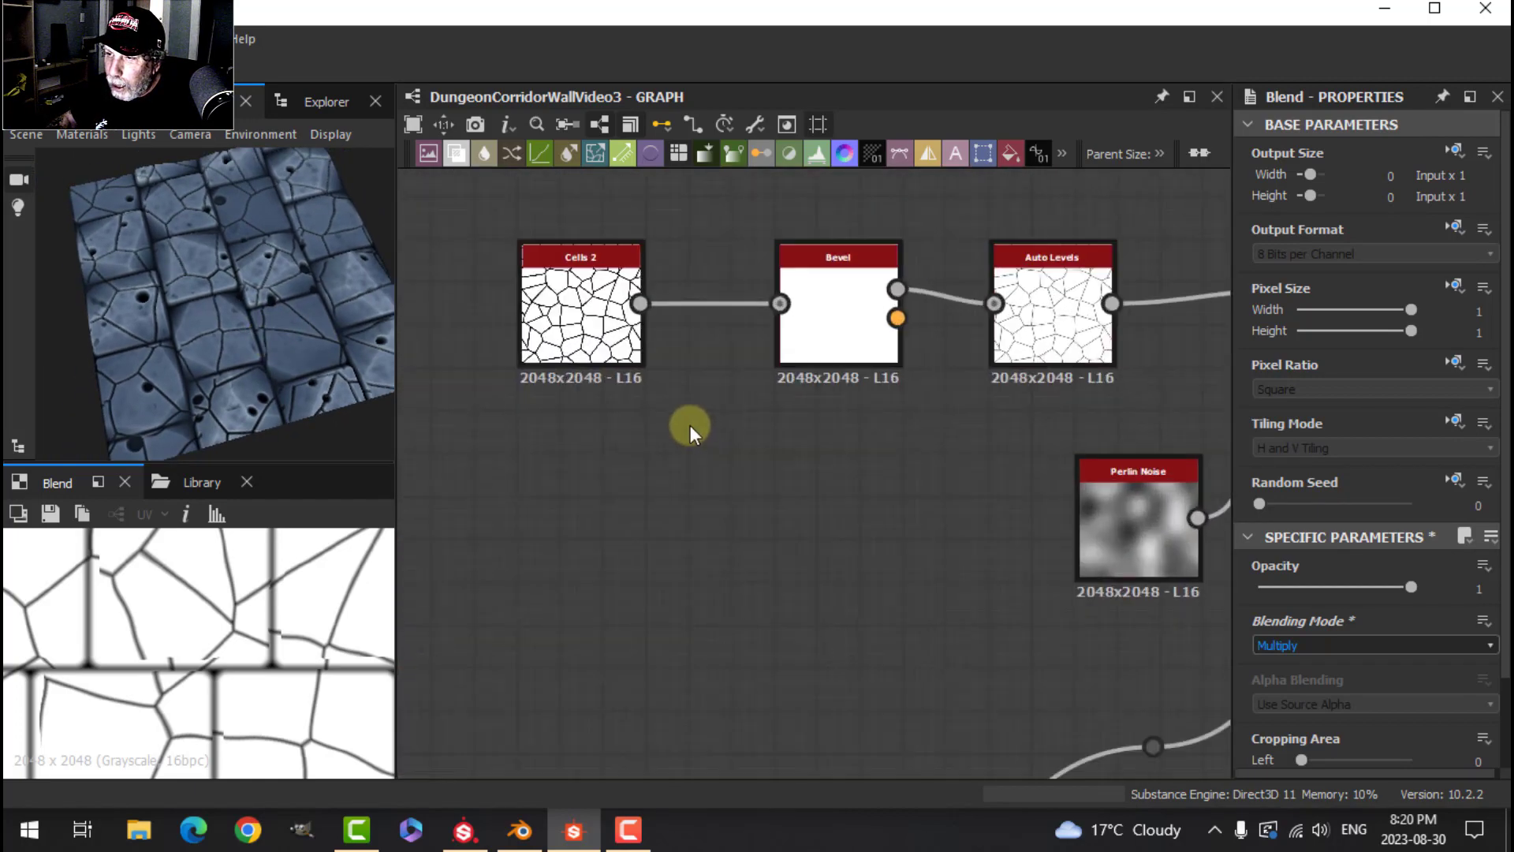
left_click(590, 316)
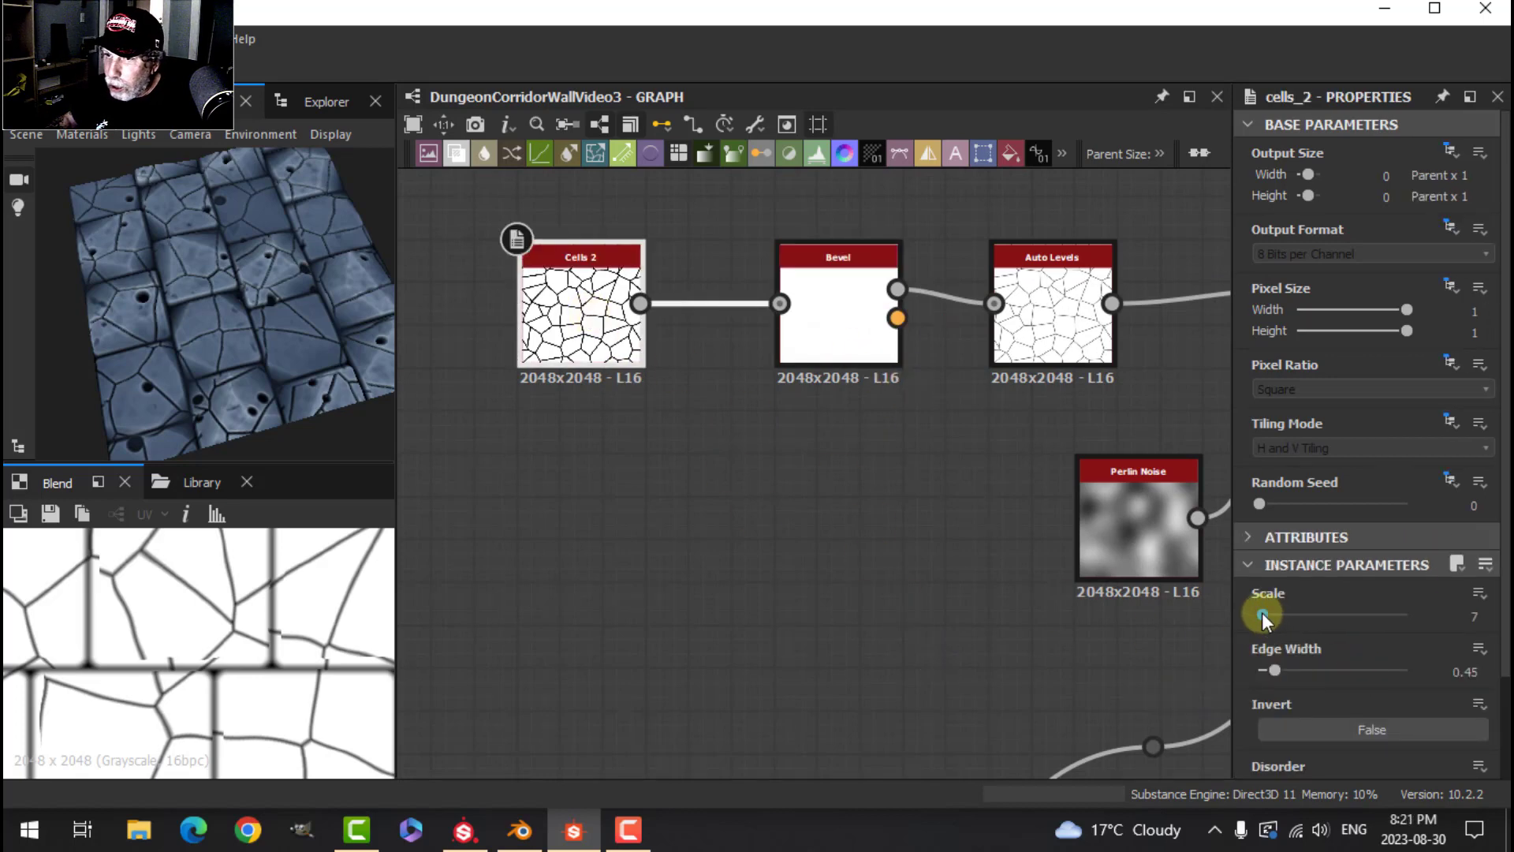
mouse_move(1262, 612)
left_mouse_down()
mouse_move(1282, 605)
mouse_move(1270, 607)
left_mouse_up()
left_click(1463, 611)
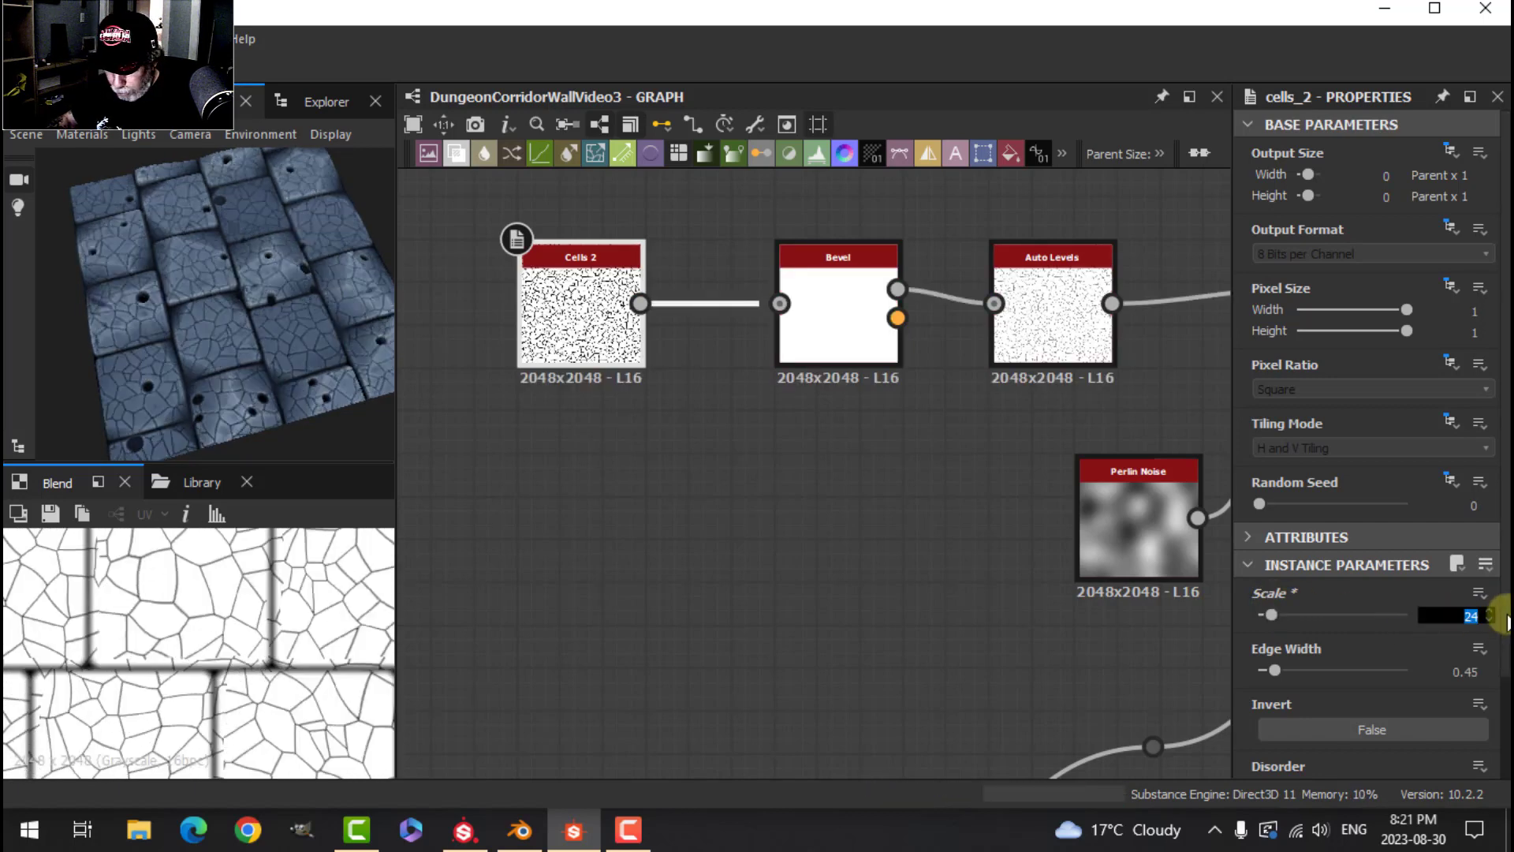
type("6")
key("Return")
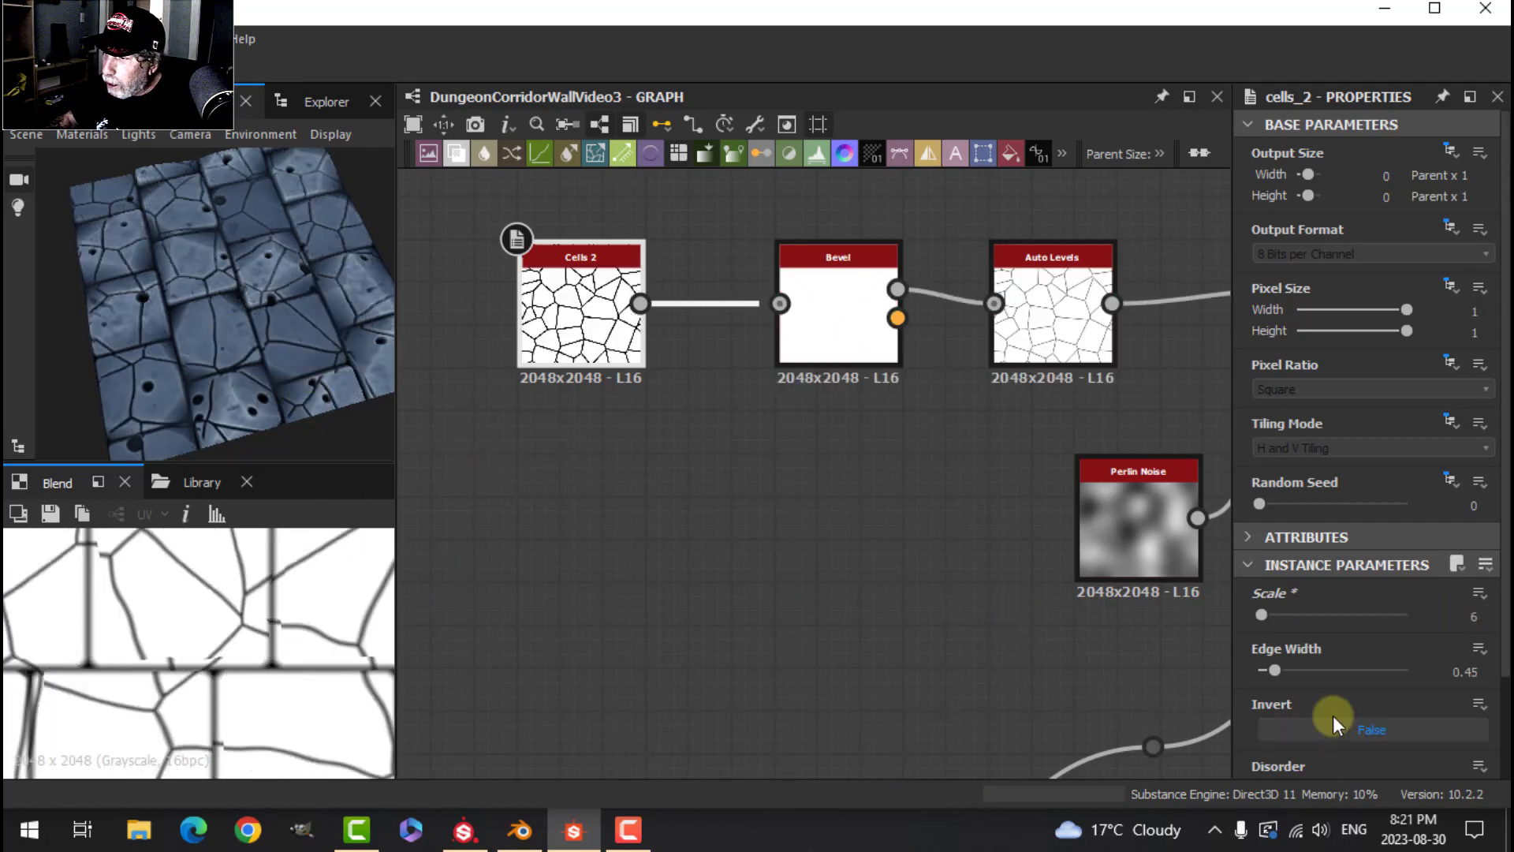
left_click(1467, 671)
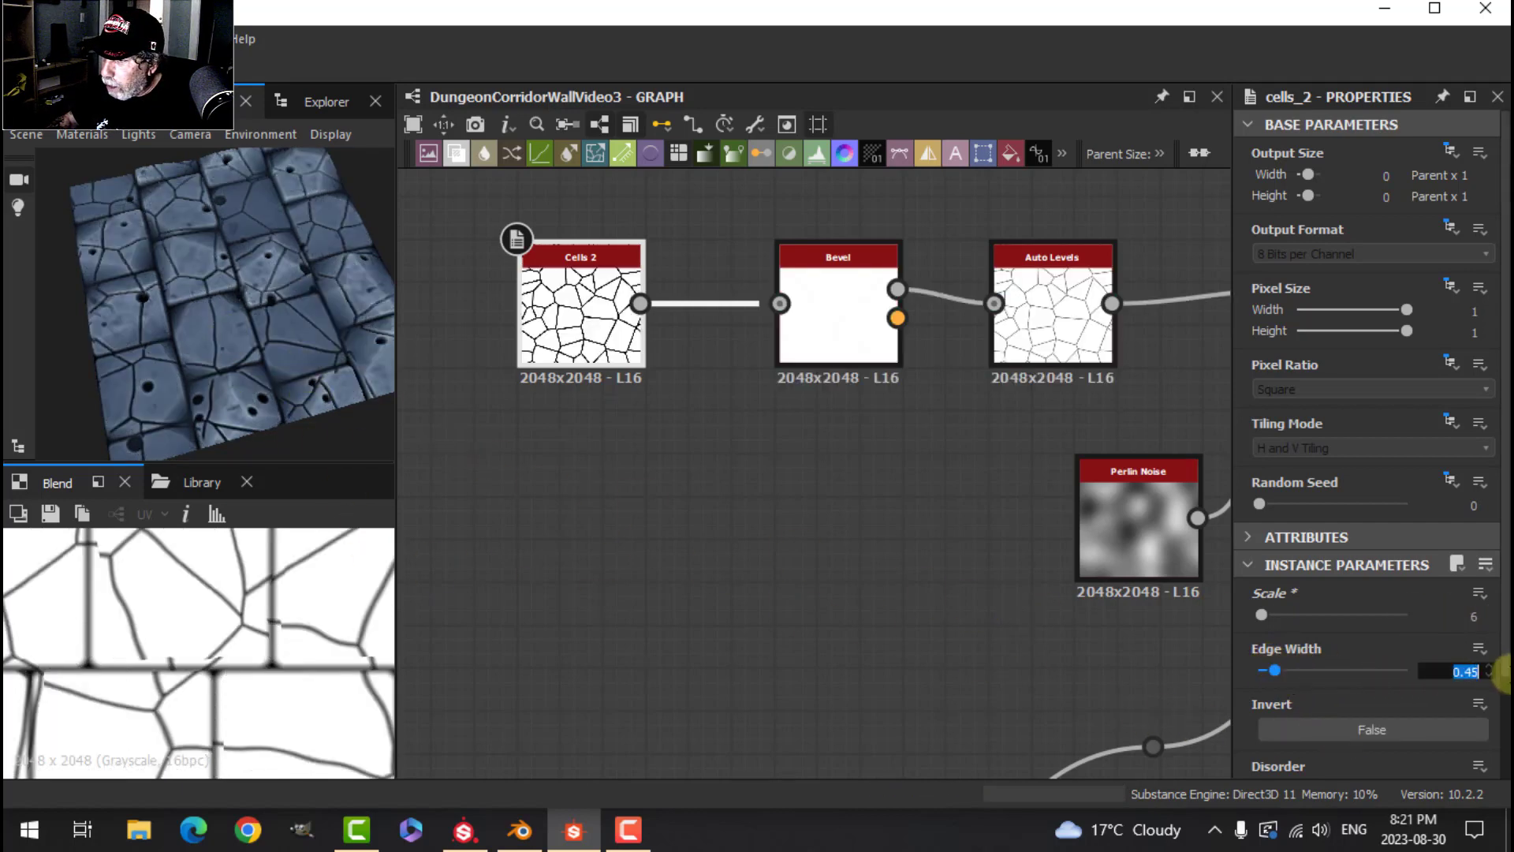
type("0.4")
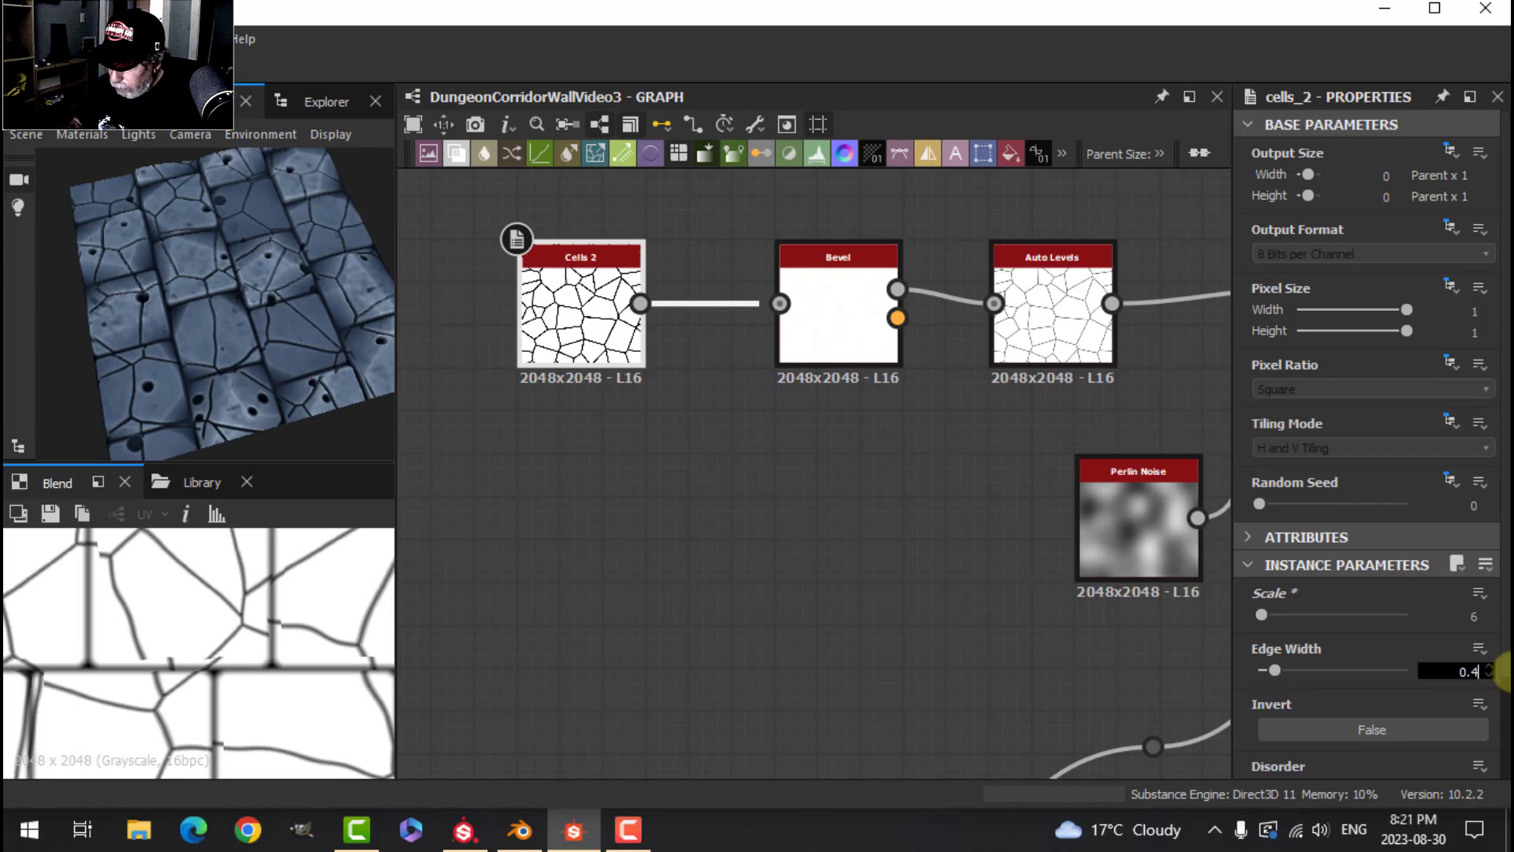
key("Return")
Move the Perlin Noise node that feeds the Warp node up and slightly left, closer beneath the Auto Levels node.
scroll(705, 494, "down", 5)
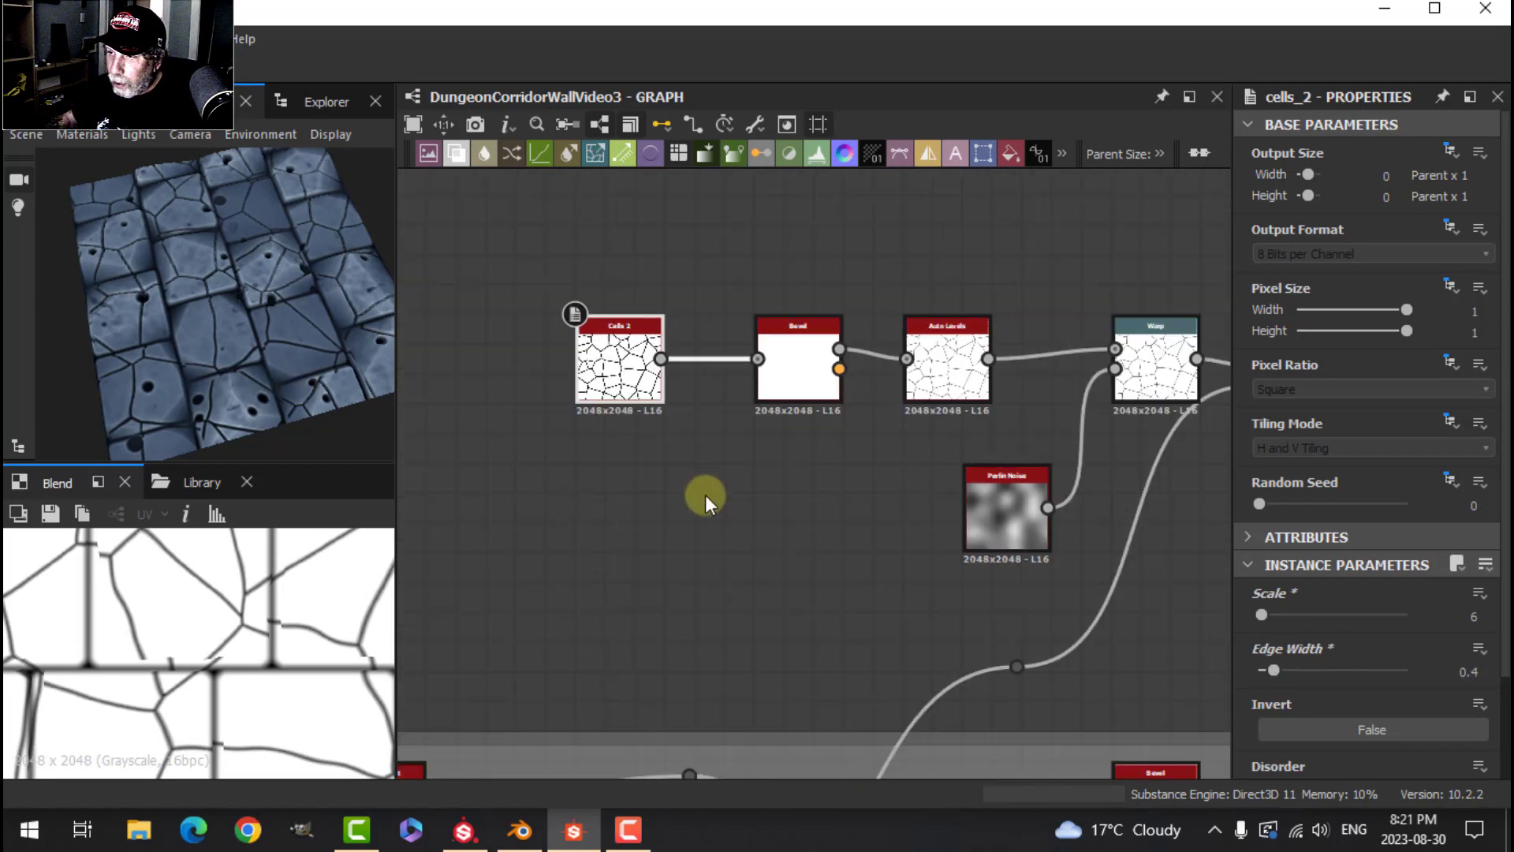
middle_click_drag(784, 516, 604, 470)
left_click_drag(758, 491, 724, 448)
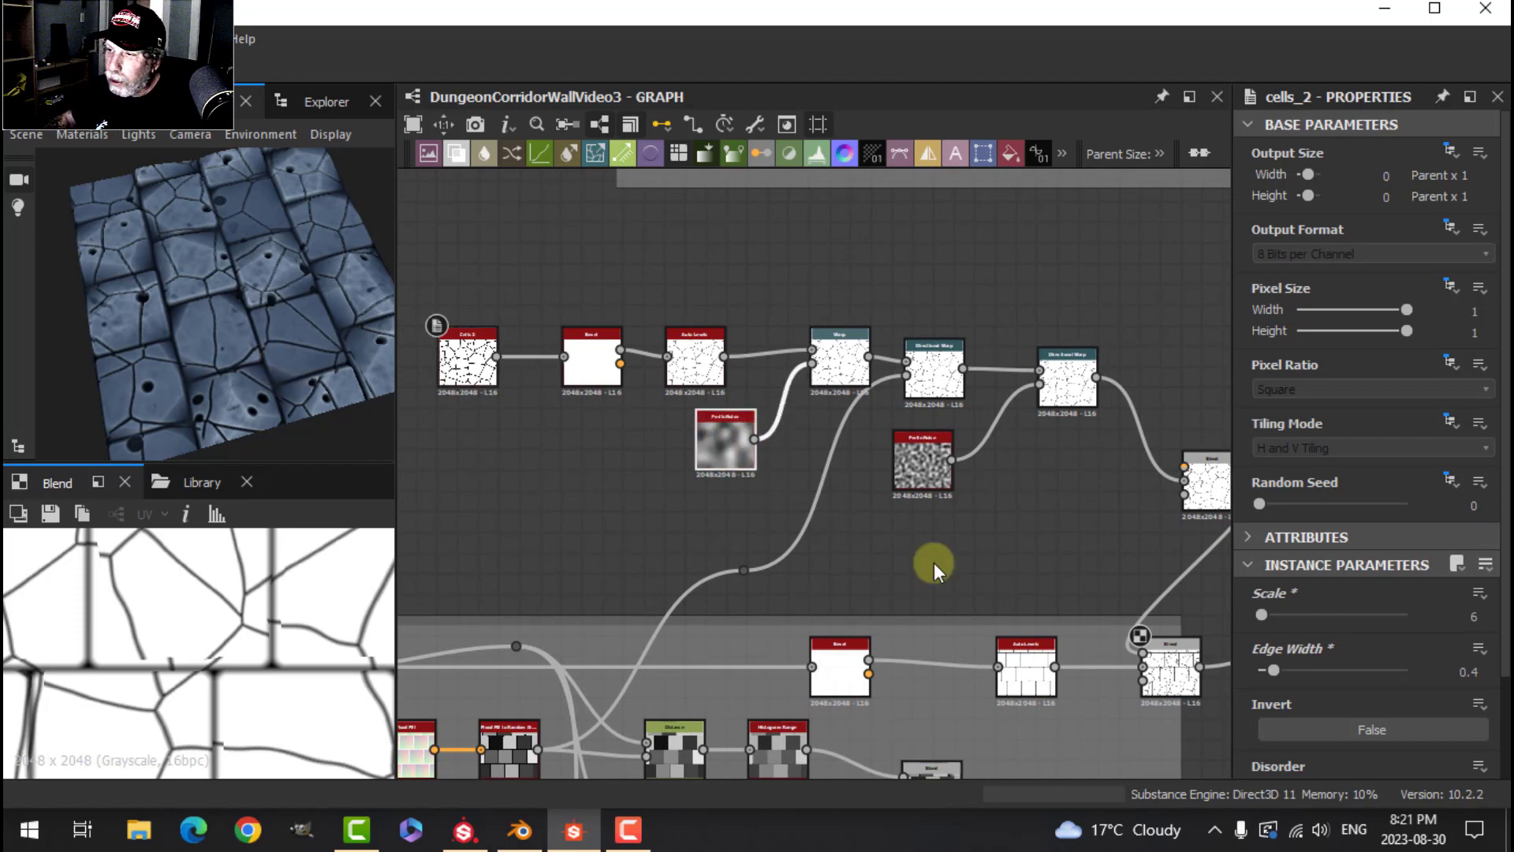
Add a Histogram Select node feeding the crack Blend's foreground, and connect the dot node's output to its input.
scroll(962, 541, "up", 4)
middle_click_drag(924, 505, 834, 485)
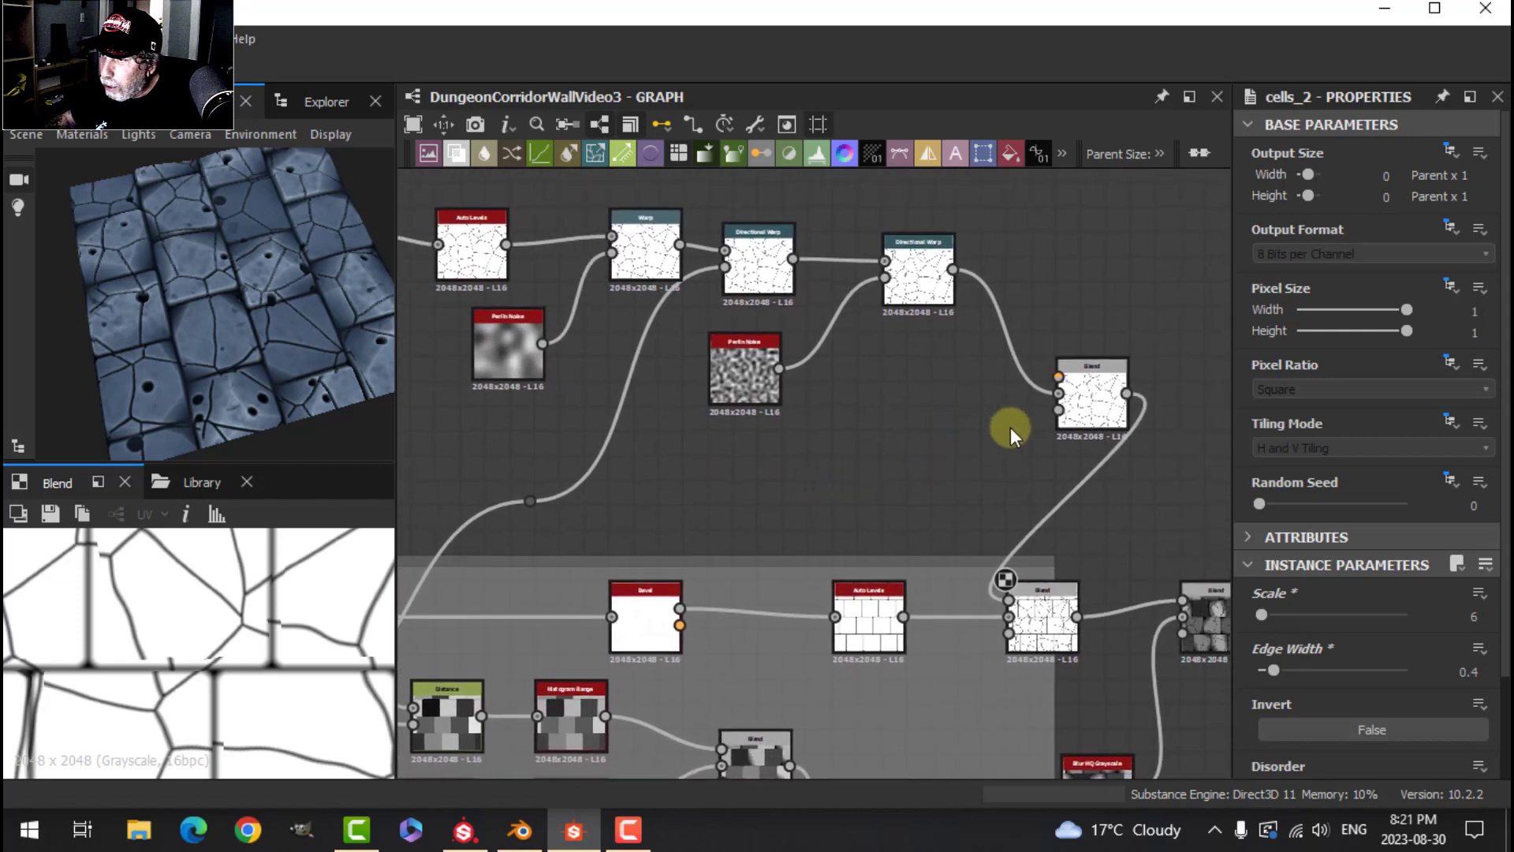
key("space")
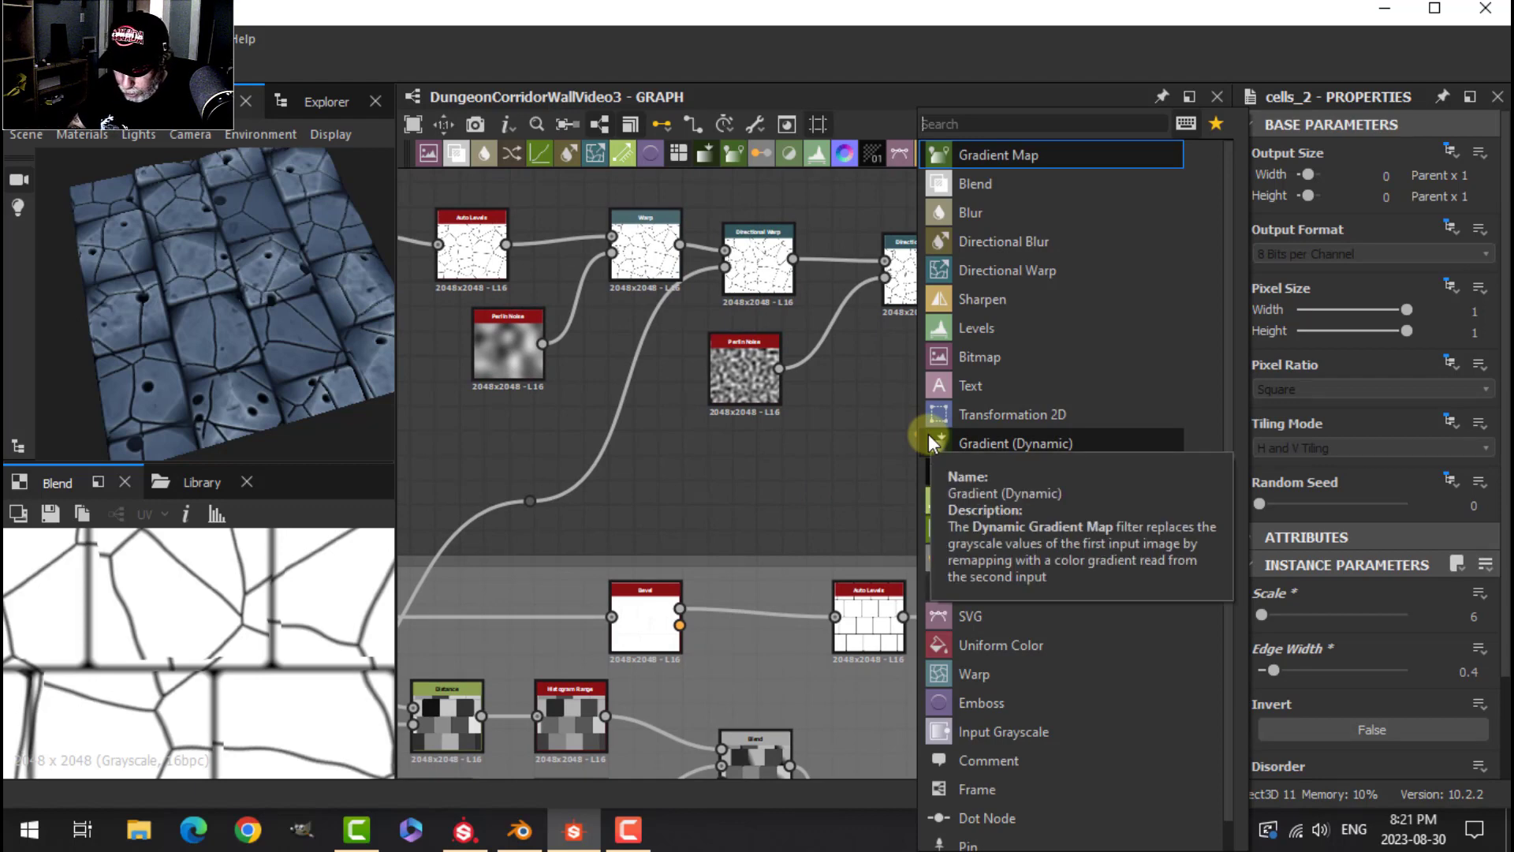
type("hist")
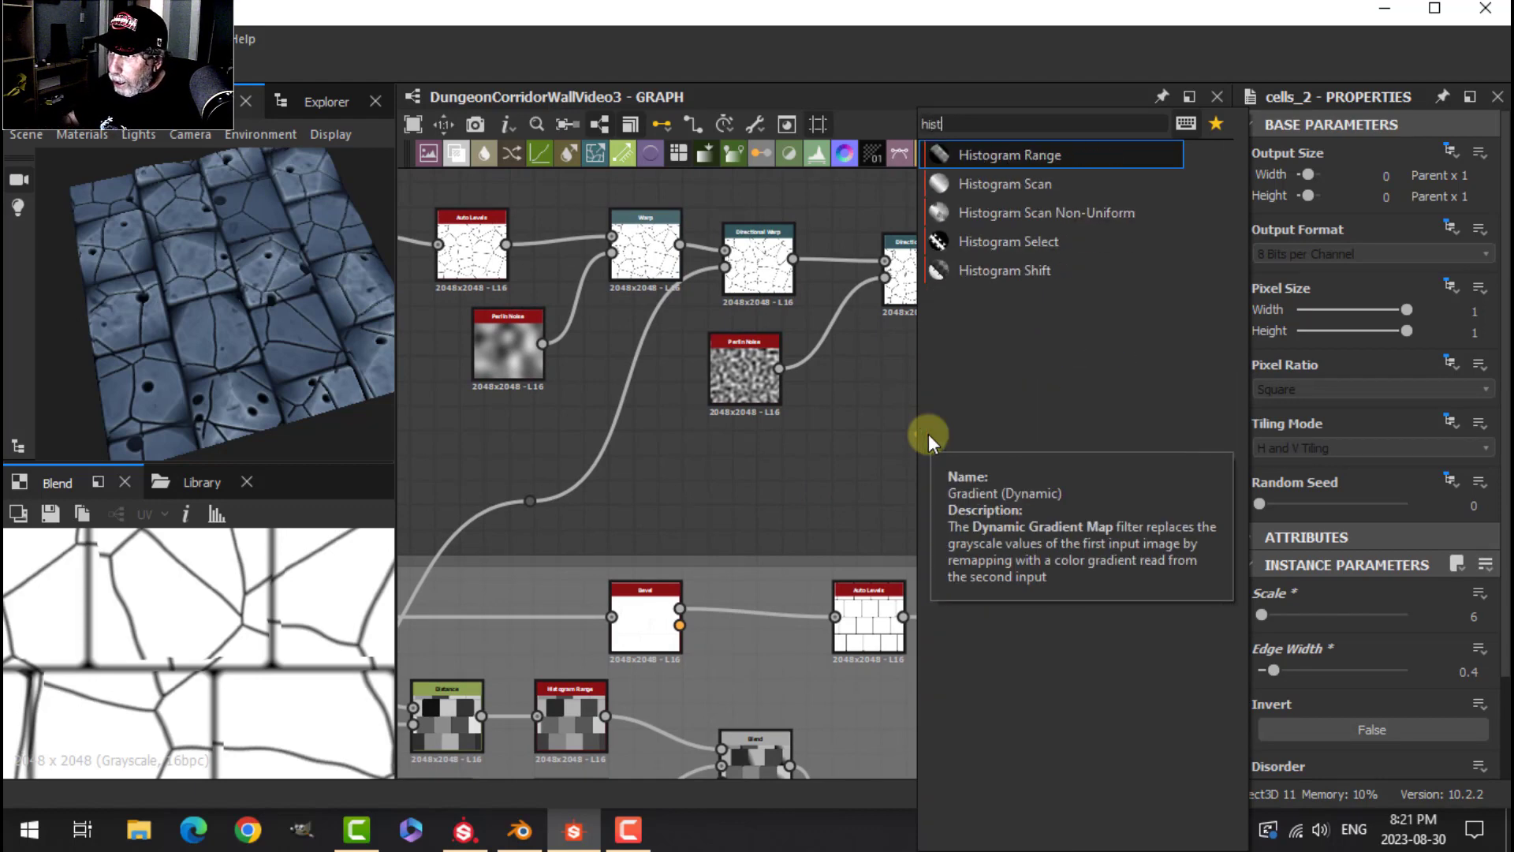
left_click(996, 243)
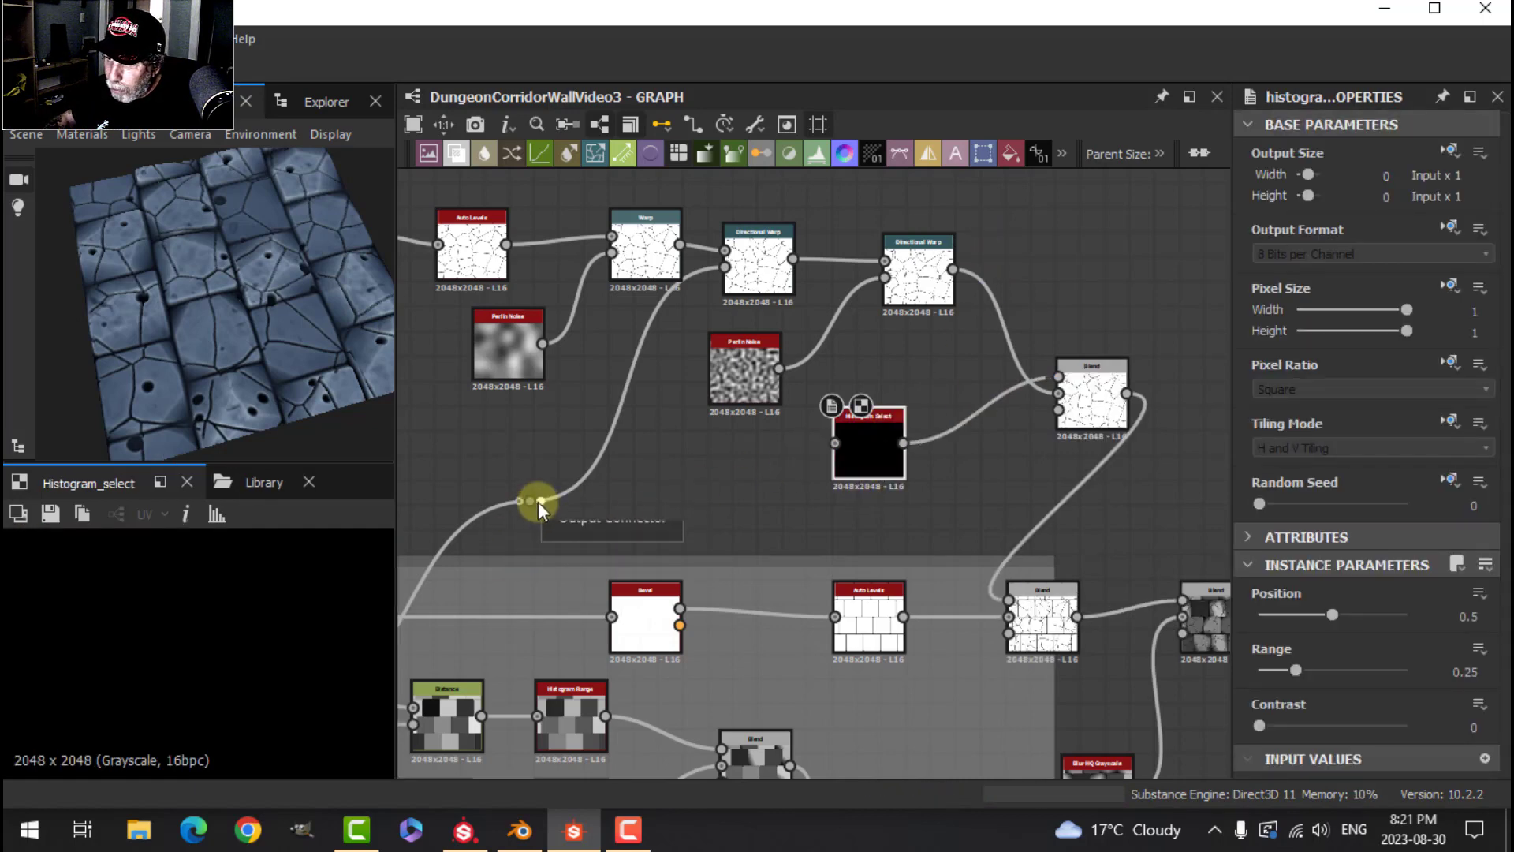
left_click_drag(542, 500, 842, 443)
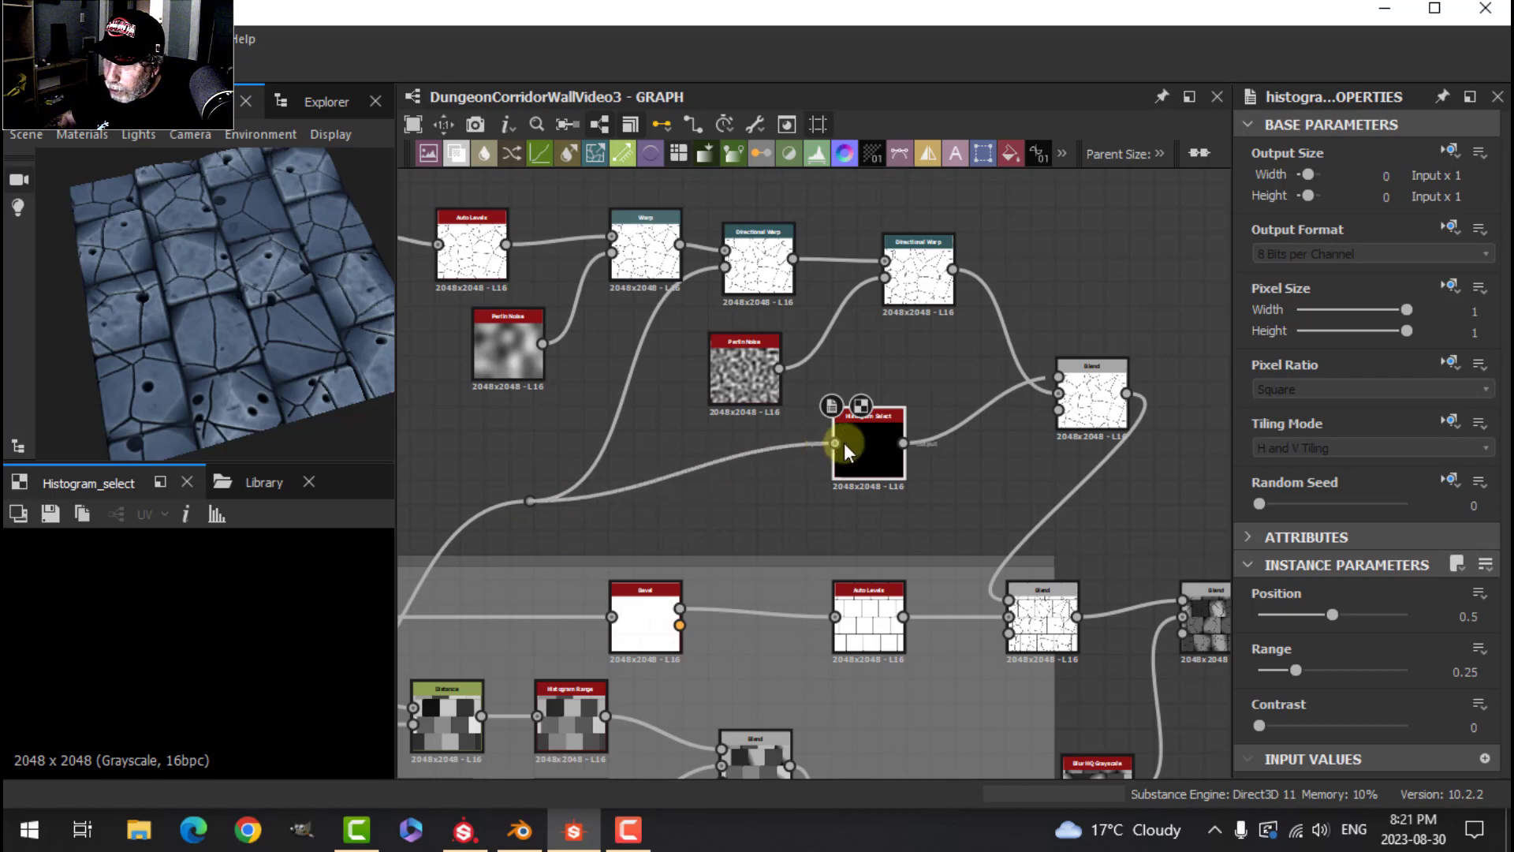
Raise the Histogram Select node's Contrast to 0.95.
middle_click_drag(707, 523, 839, 431)
scroll(219, 279, "up", 3)
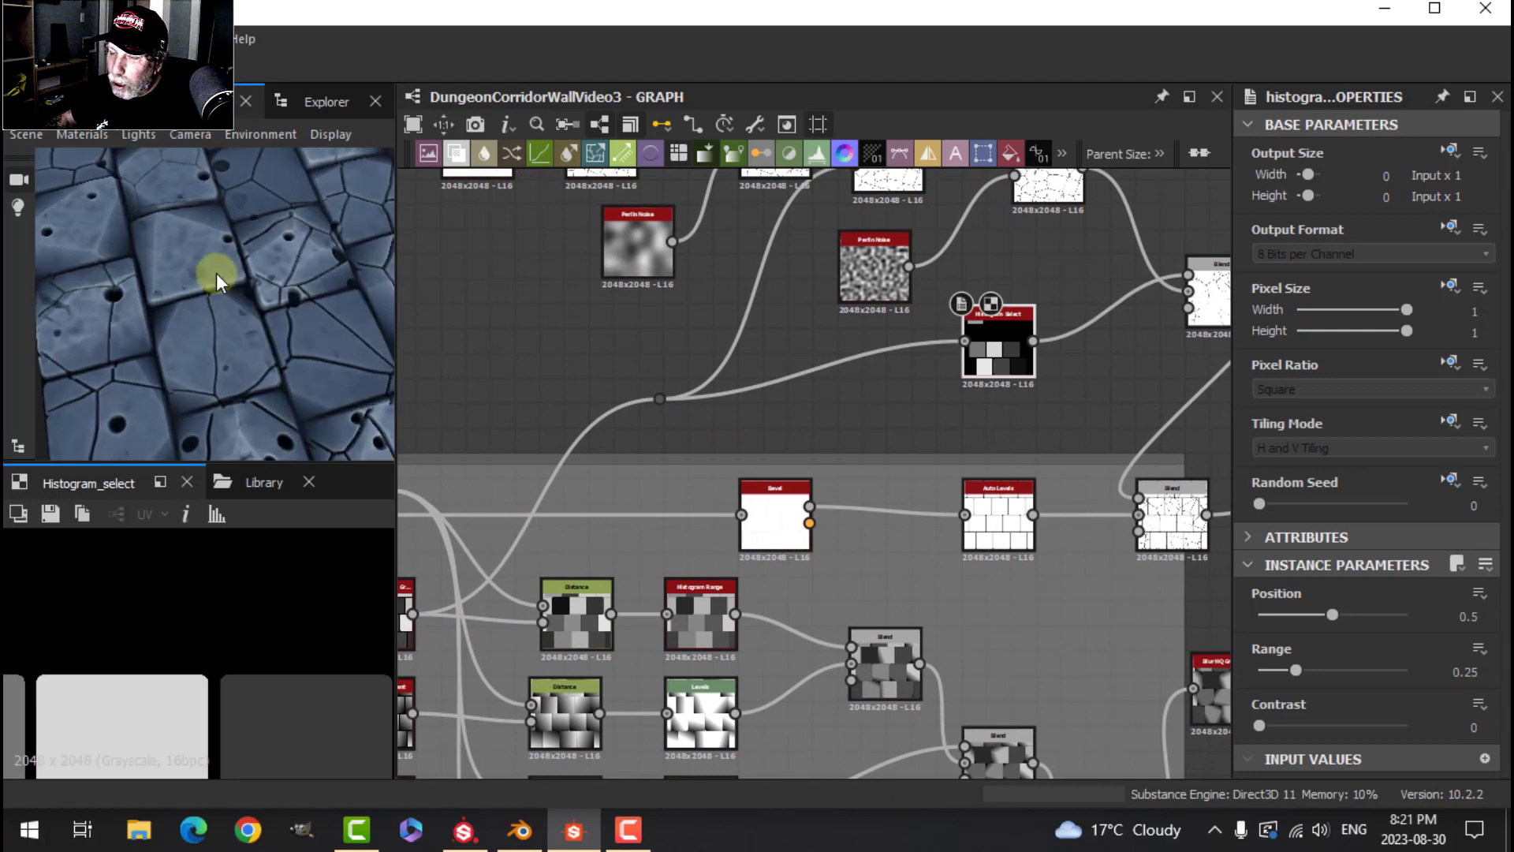
scroll(216, 273, "down", 4)
middle_click_drag(878, 415, 758, 418)
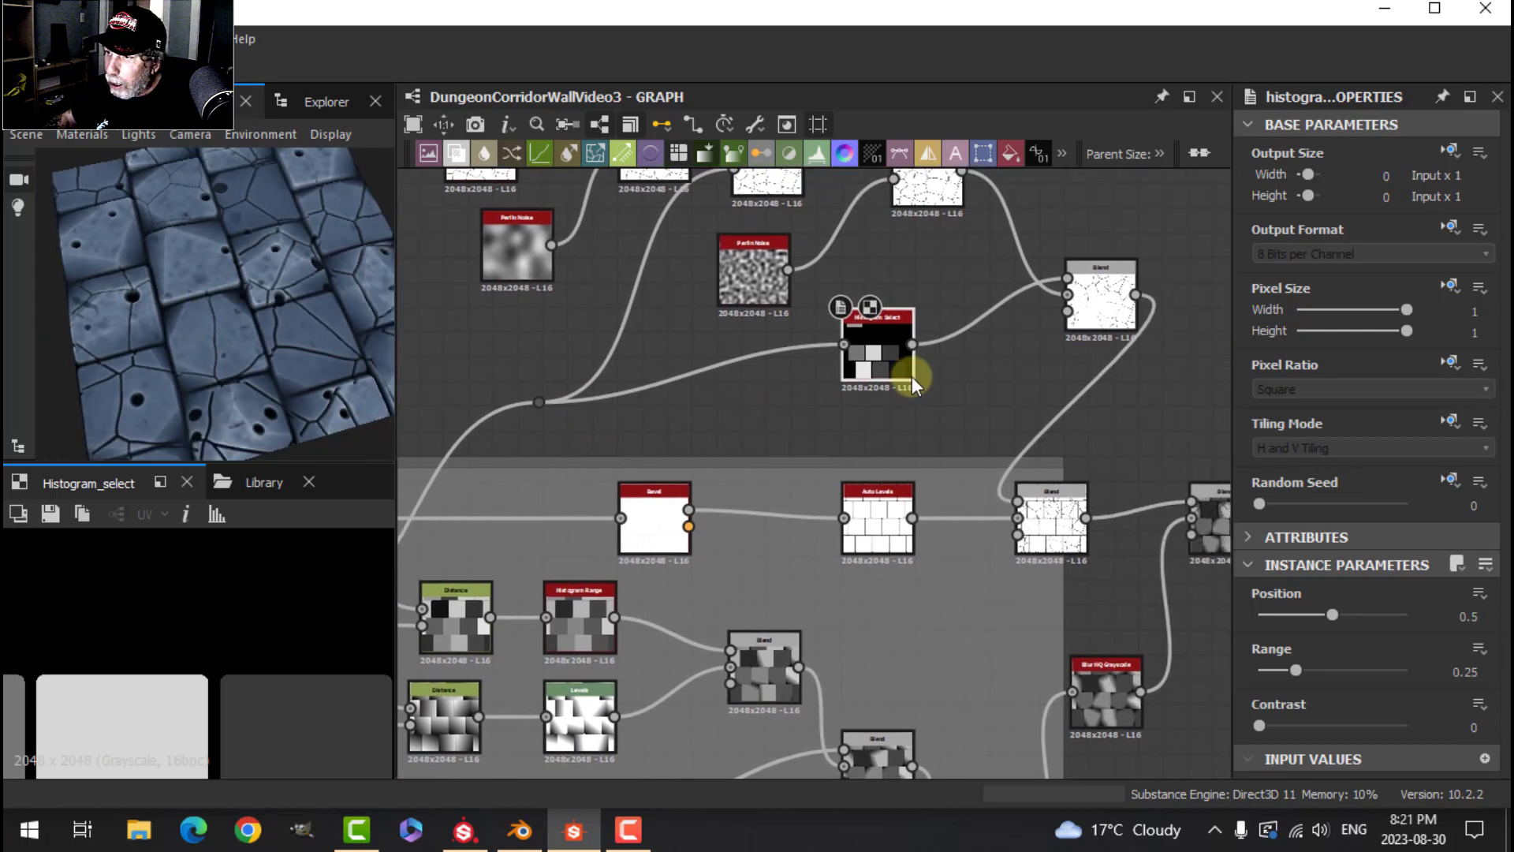
scroll(980, 423, "down", 2)
middle_click_drag(953, 404, 890, 367)
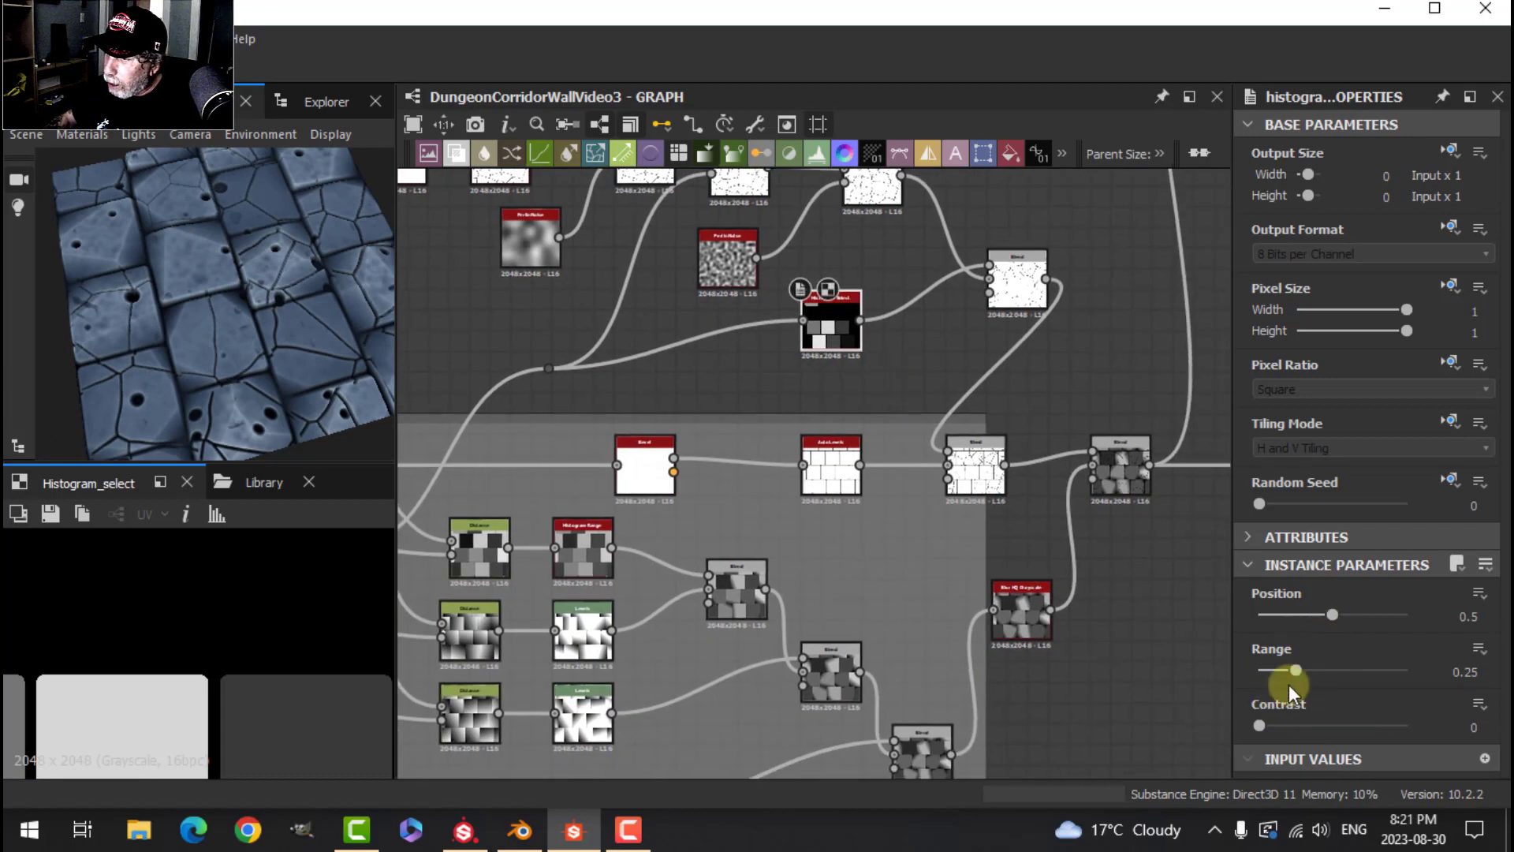
left_click_drag(1263, 729, 1399, 723)
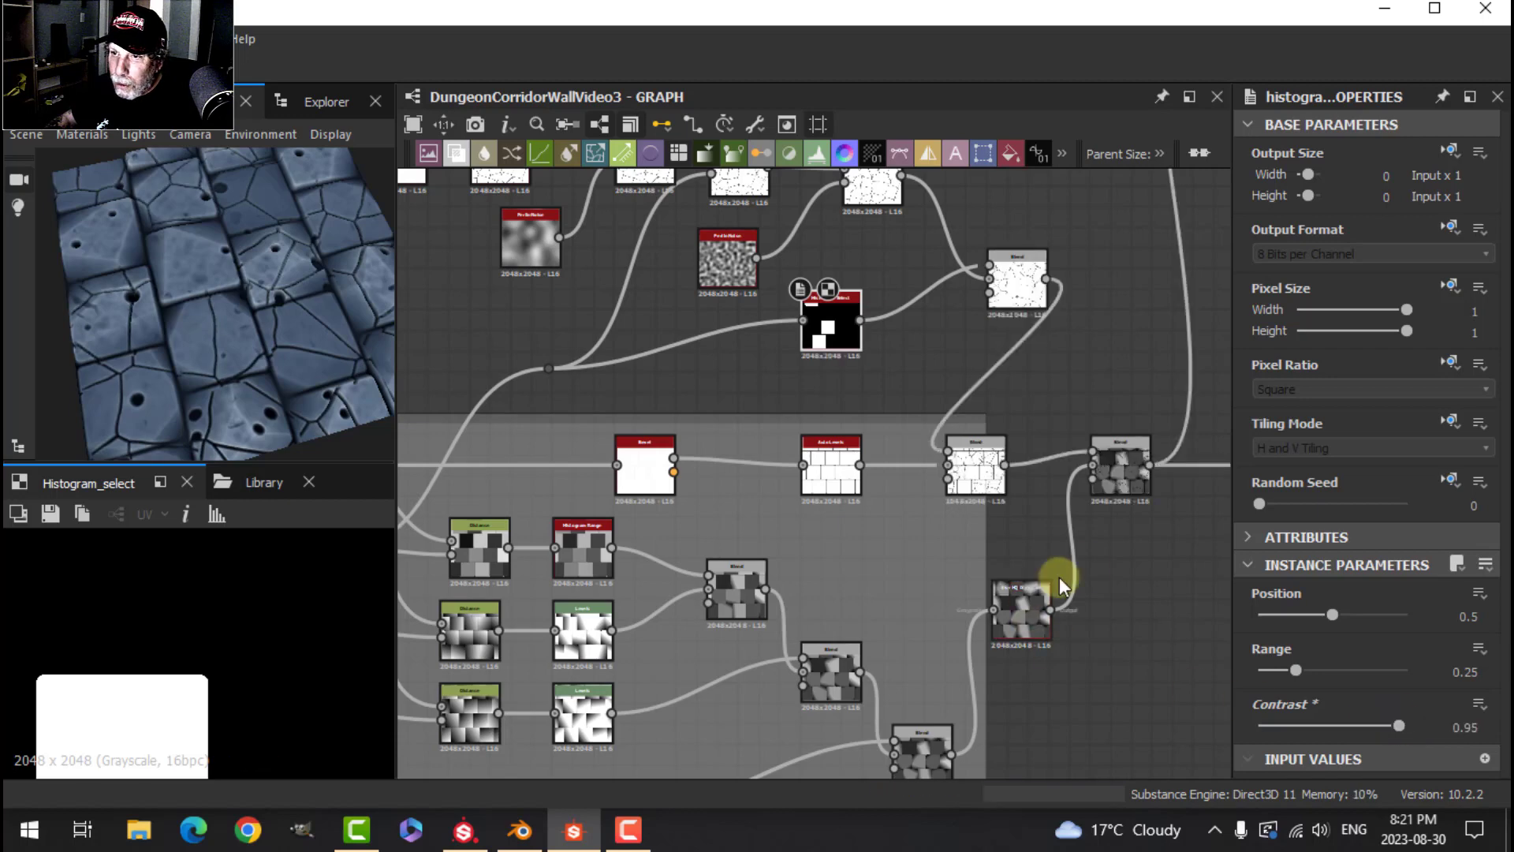
Set the Histogram Select's Position to 0.31 and Range to 0.52, and check the cracked tiles in the 3D preview.
left_click_drag(1331, 612, 1304, 615)
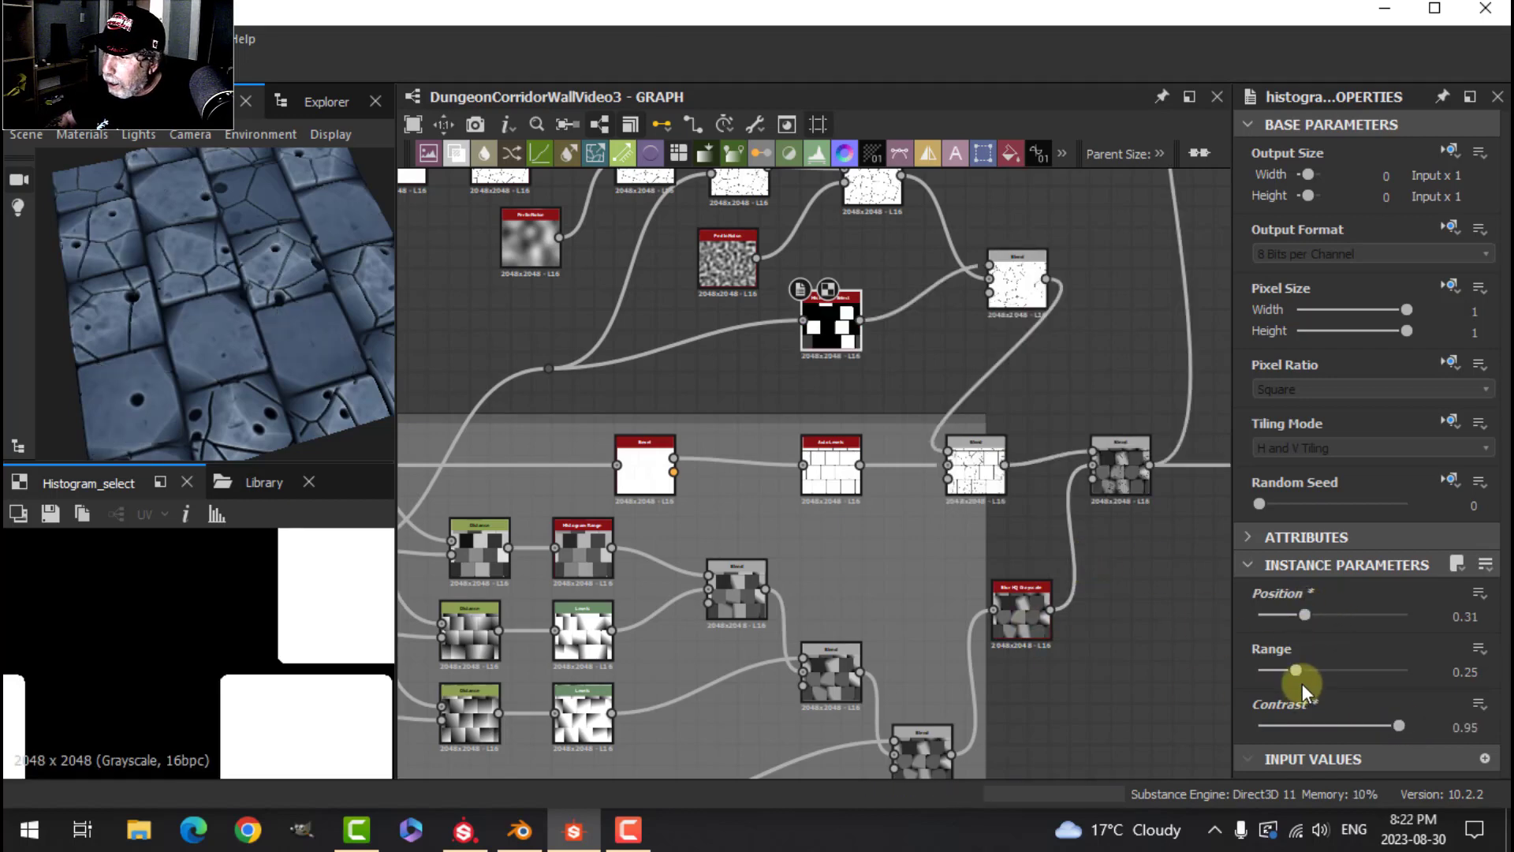
left_click_drag(1298, 667, 1335, 659)
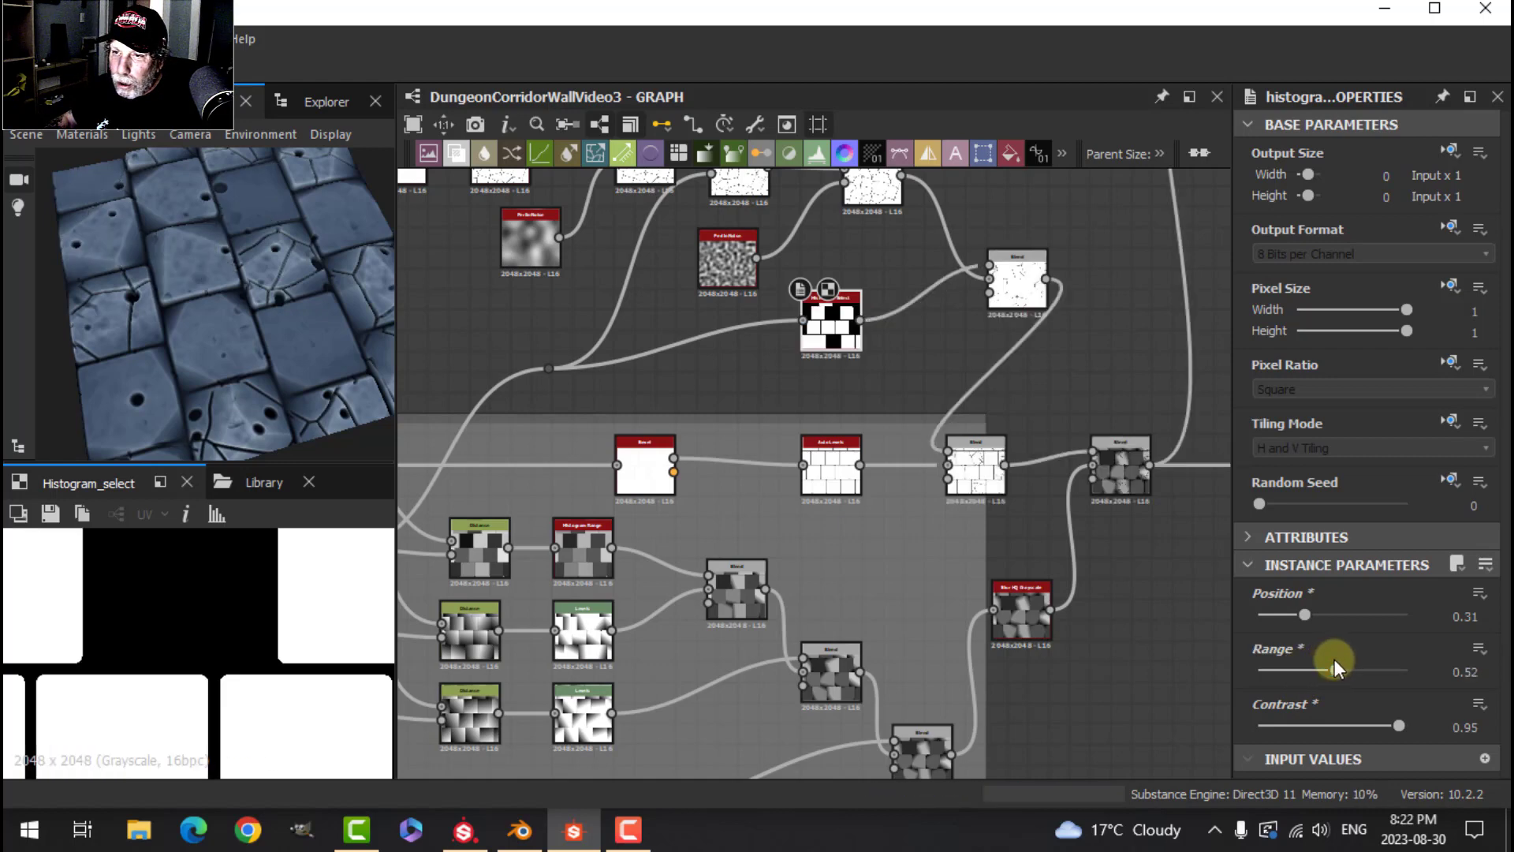
left_click_drag(301, 302, 287, 342)
scroll(295, 330, "up", 2)
scroll(288, 339, "down", 4)
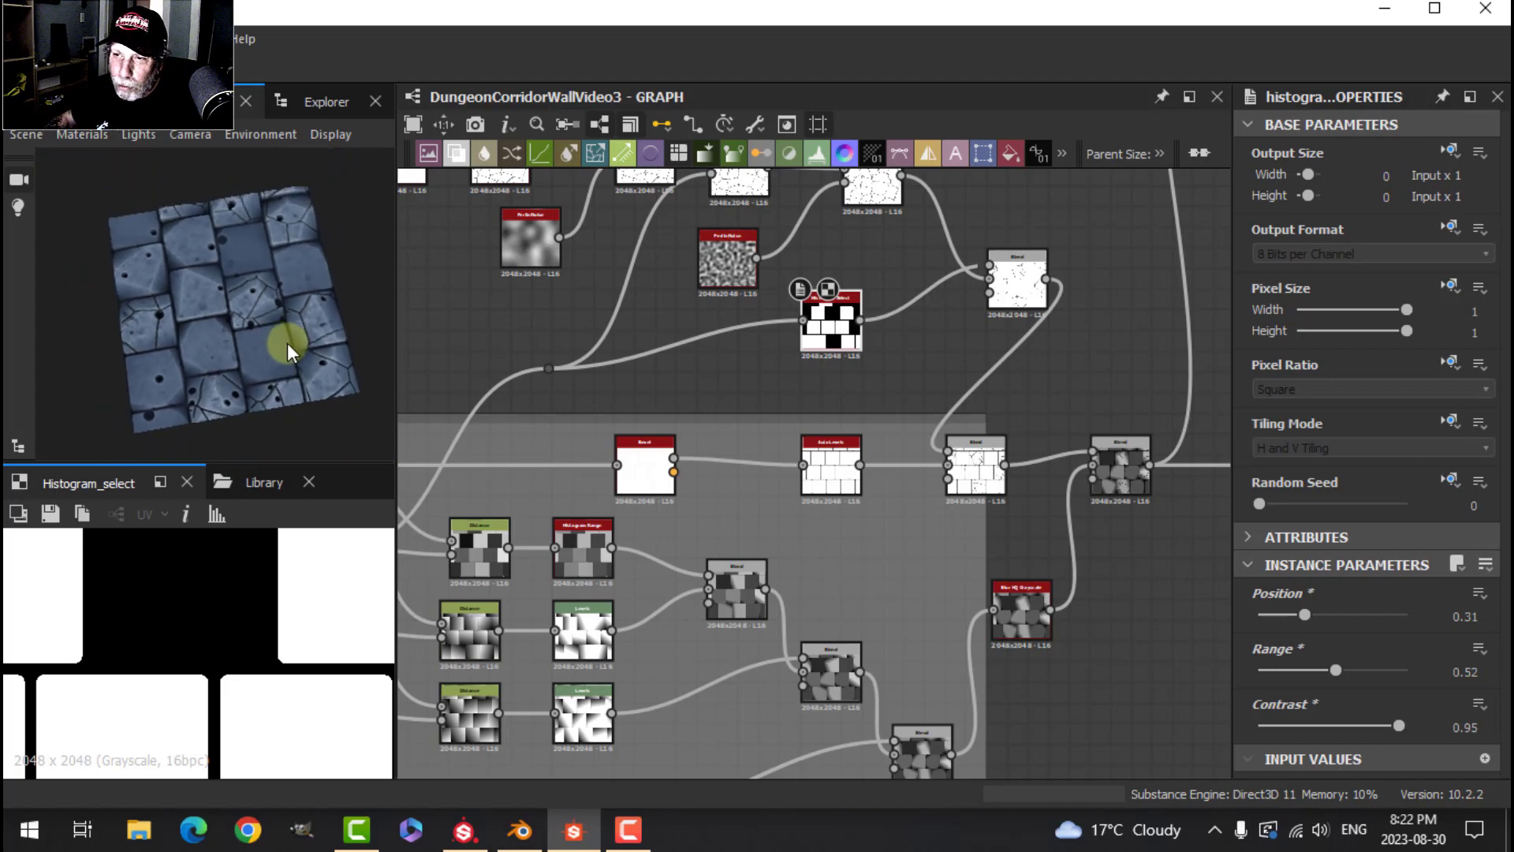
Inspect the cracked tiles in the 3D preview and the settings of the Blend node fed by Histogram Select.
scroll(287, 342, "up", 3)
scroll(278, 368, "down", 1)
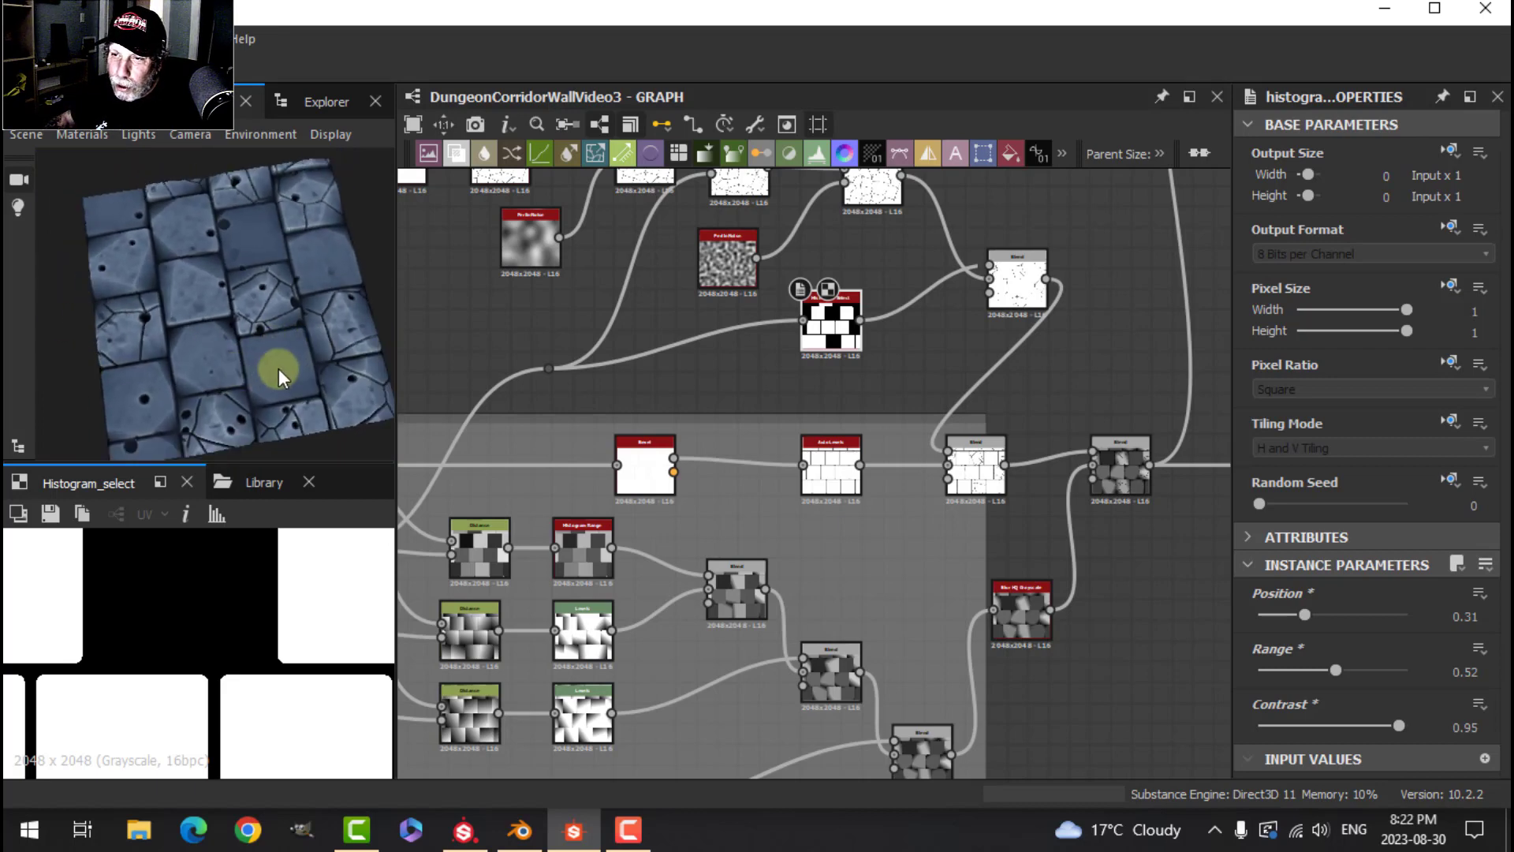
middle_click_drag(278, 367, 262, 352)
left_click_drag(262, 352, 251, 338)
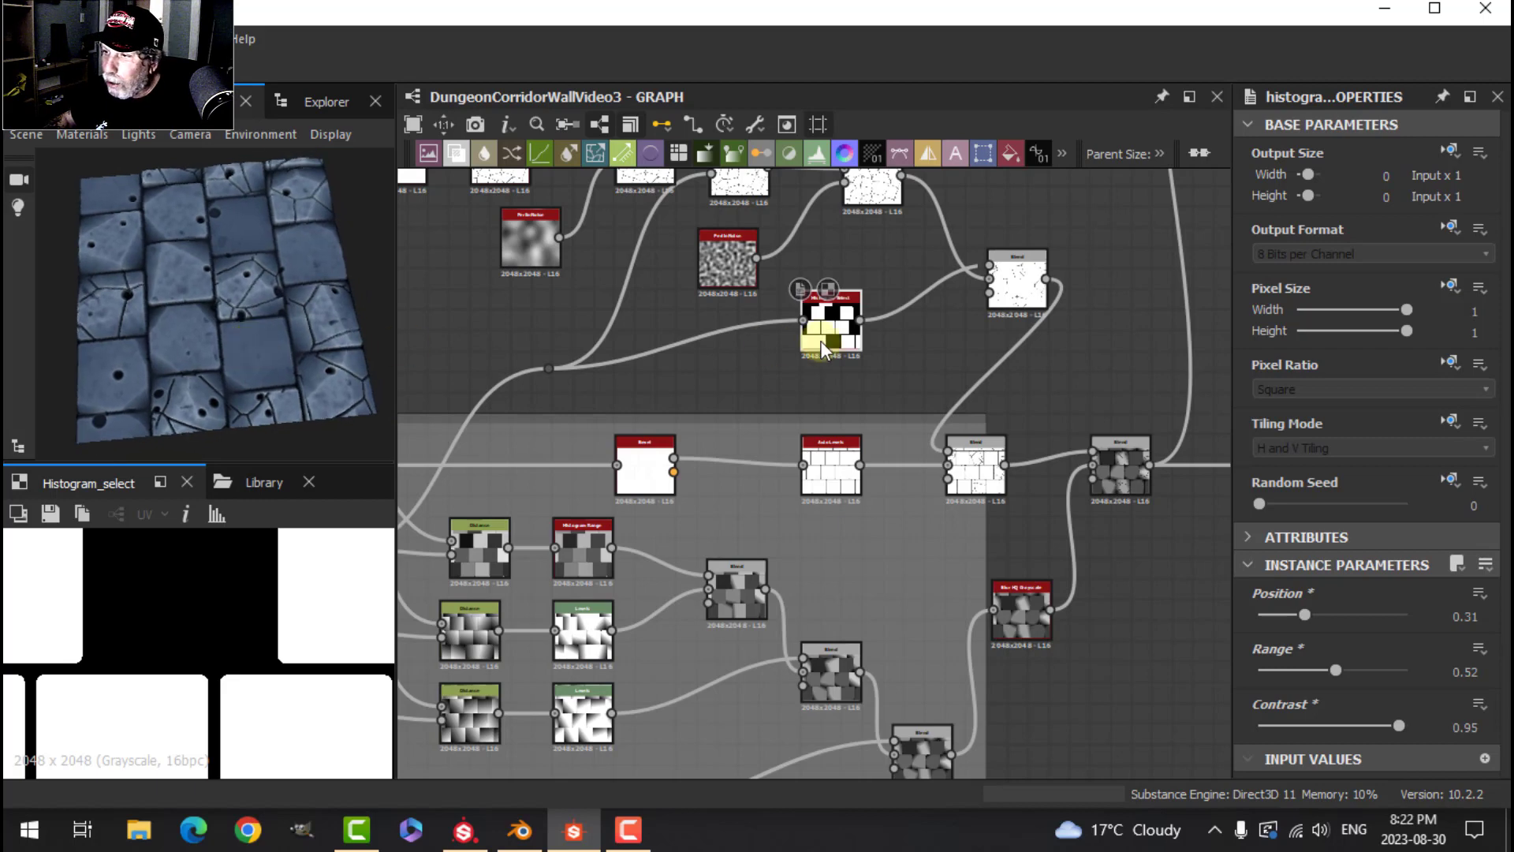
scroll(958, 339, "down", 2)
middle_click_drag(1035, 344, 894, 360)
left_click(869, 303)
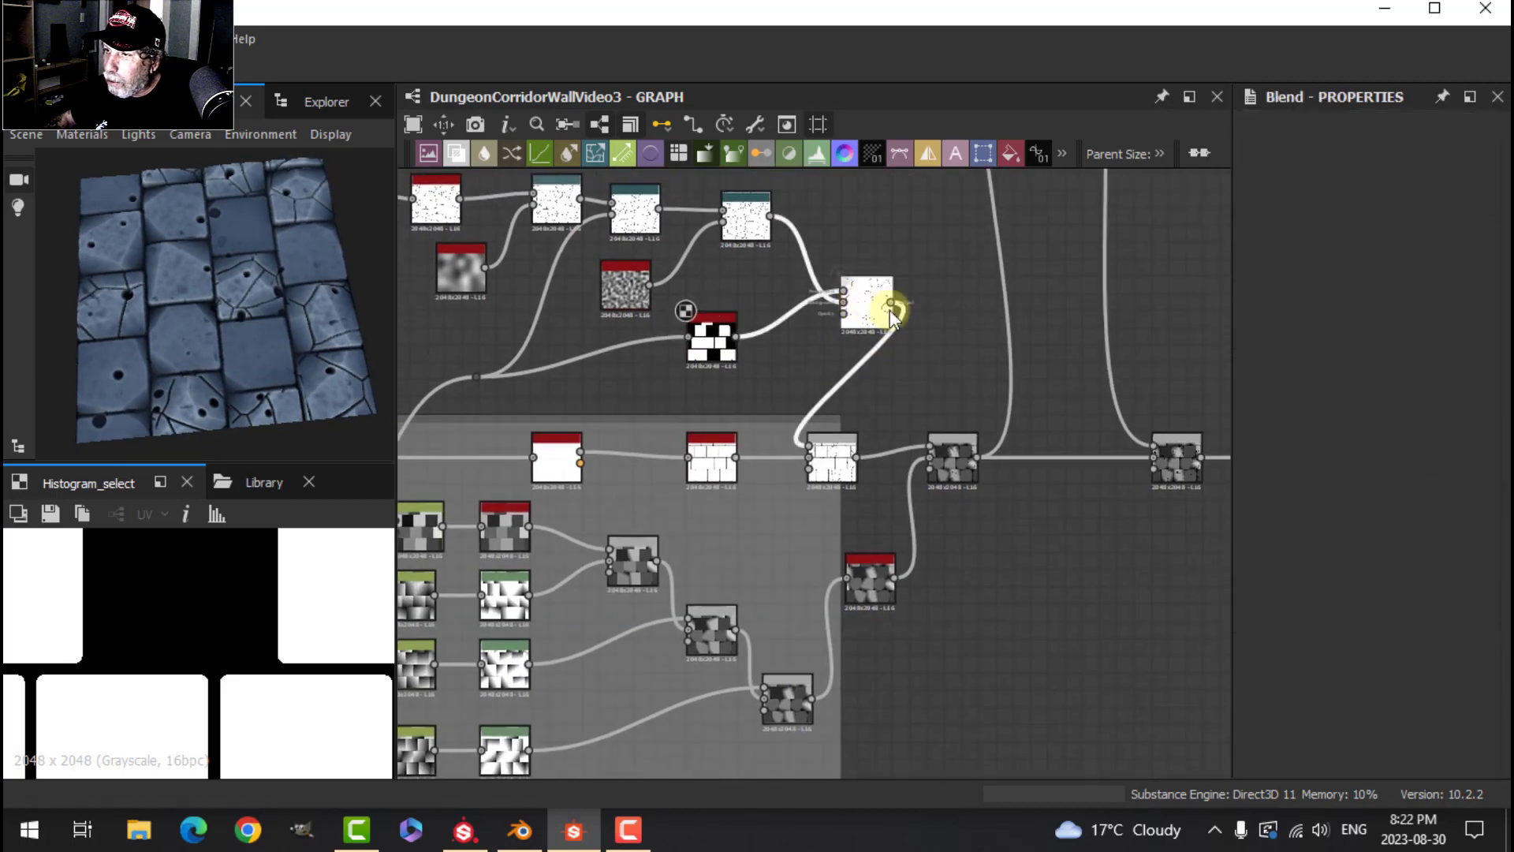
mouse_move(1406, 584)
left_mouse_down()
mouse_move(1302, 575)
mouse_move(1436, 579)
left_mouse_up()
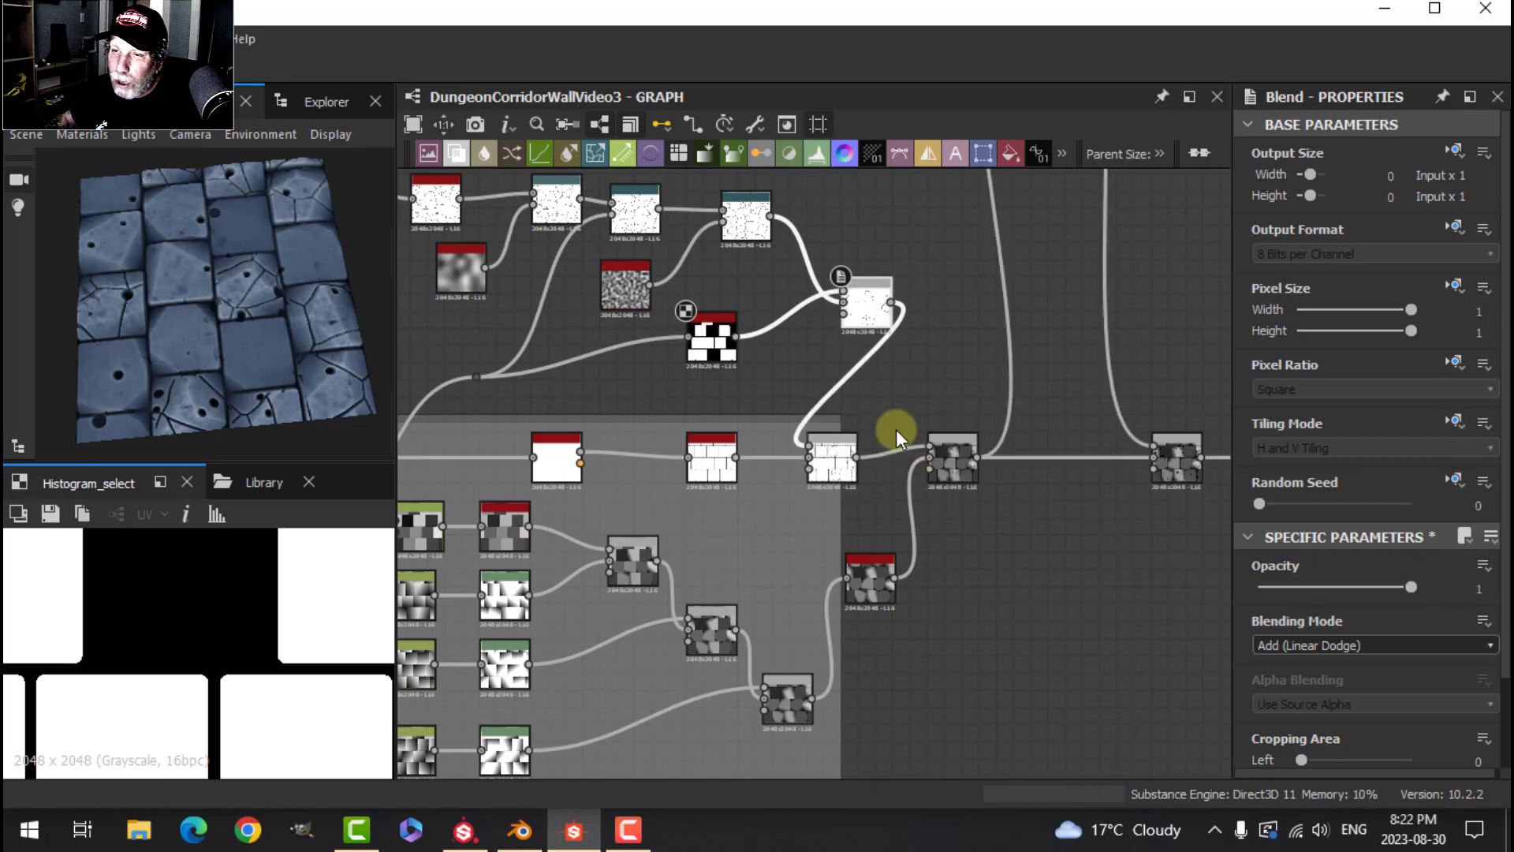
mouse_move(280, 339)
left_mouse_down()
mouse_move(277, 276)
mouse_move(286, 322)
left_mouse_up()
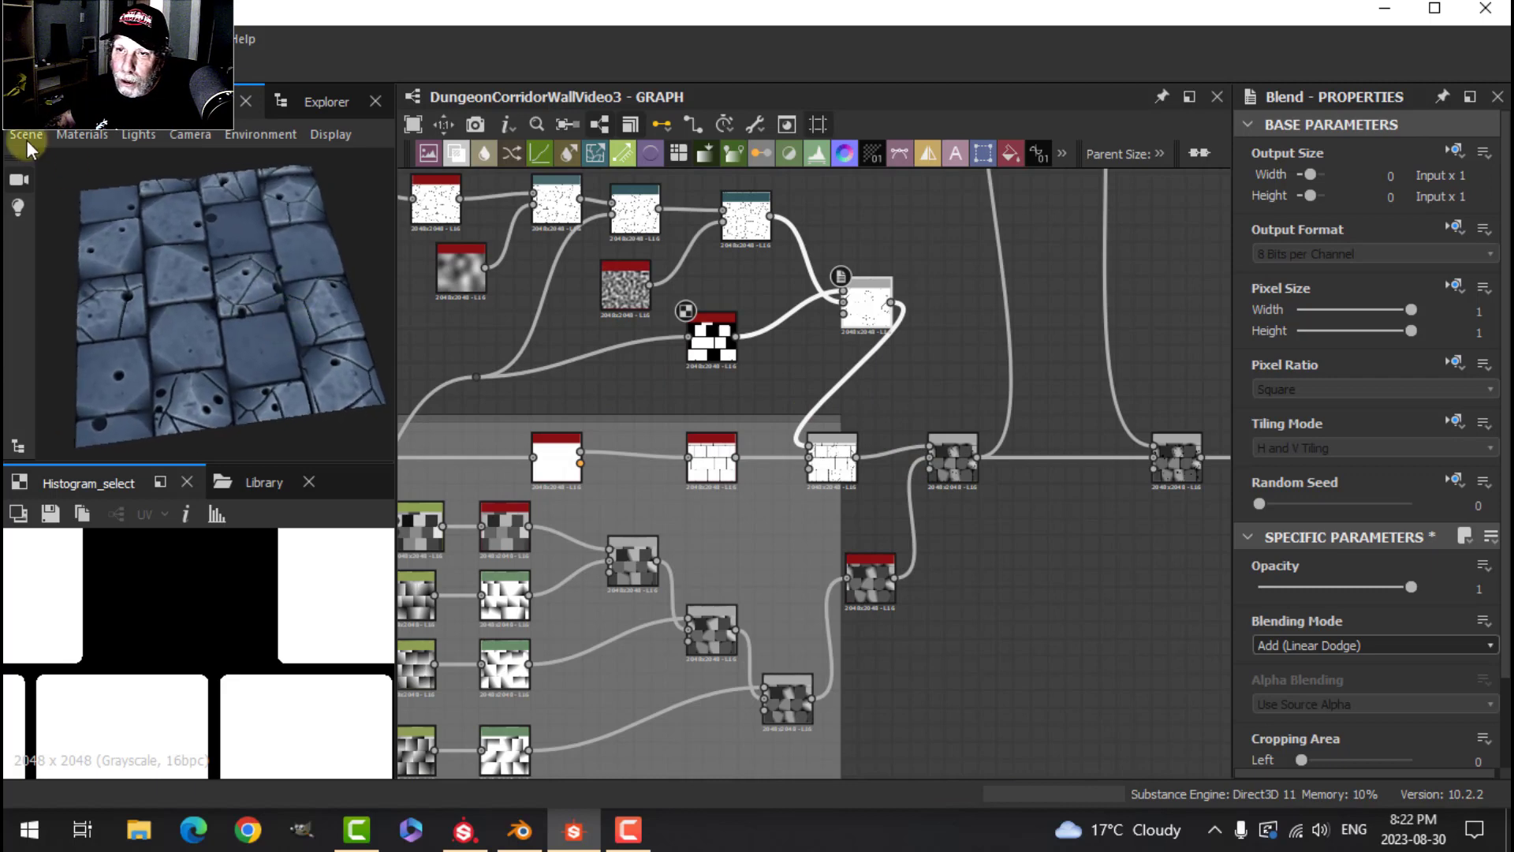
Switch the 3D preview mesh to a cylinder and examine the cracked tiles around it.
left_click(26, 136)
left_click(140, 430)
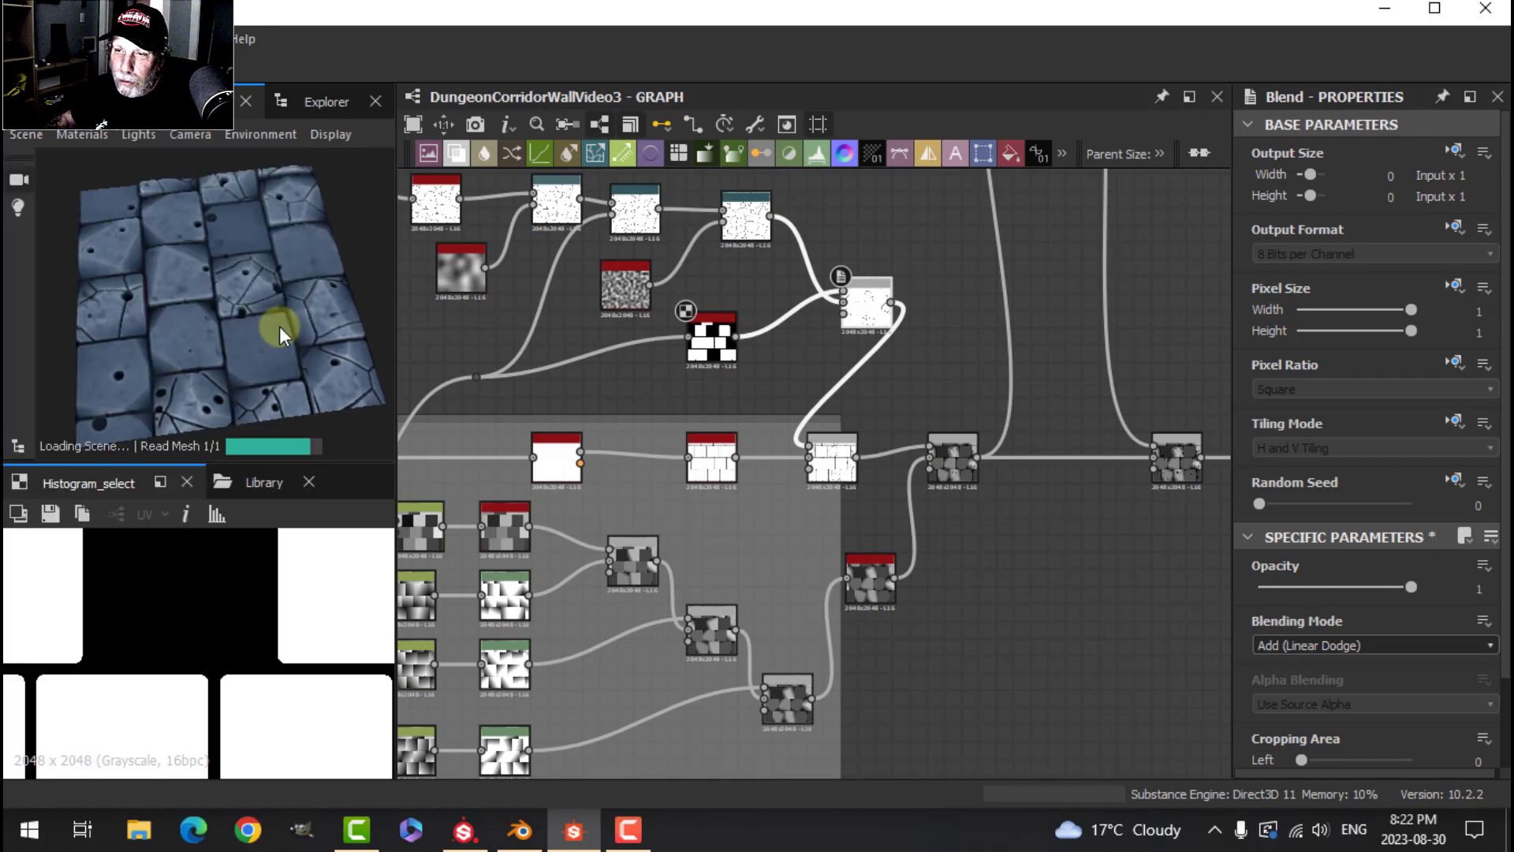
left_click_drag(280, 343, 193, 263)
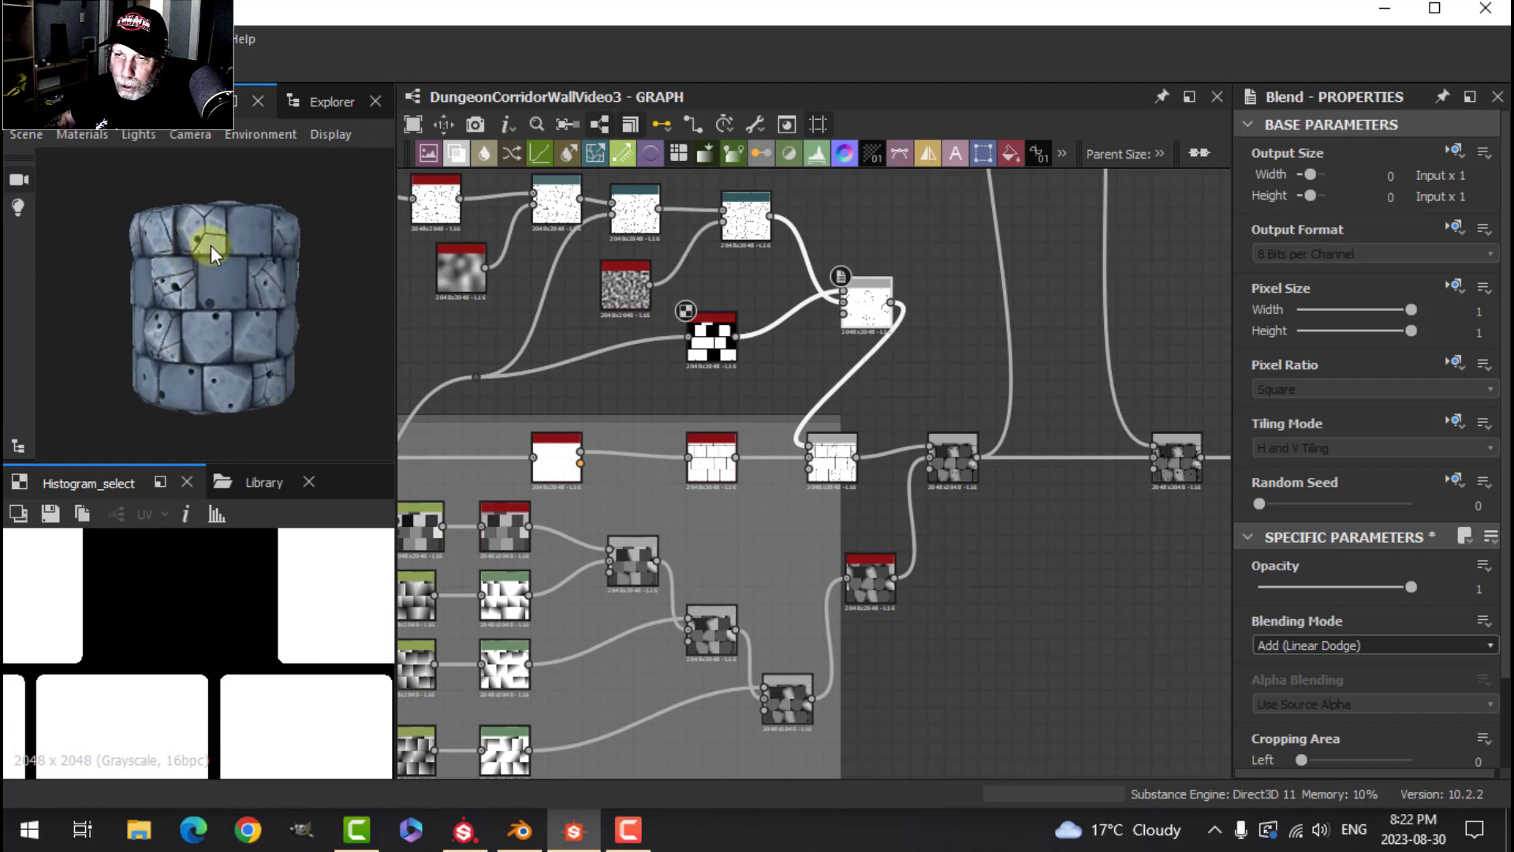
scroll(221, 263, "down", 2)
scroll(221, 268, "up", 3)
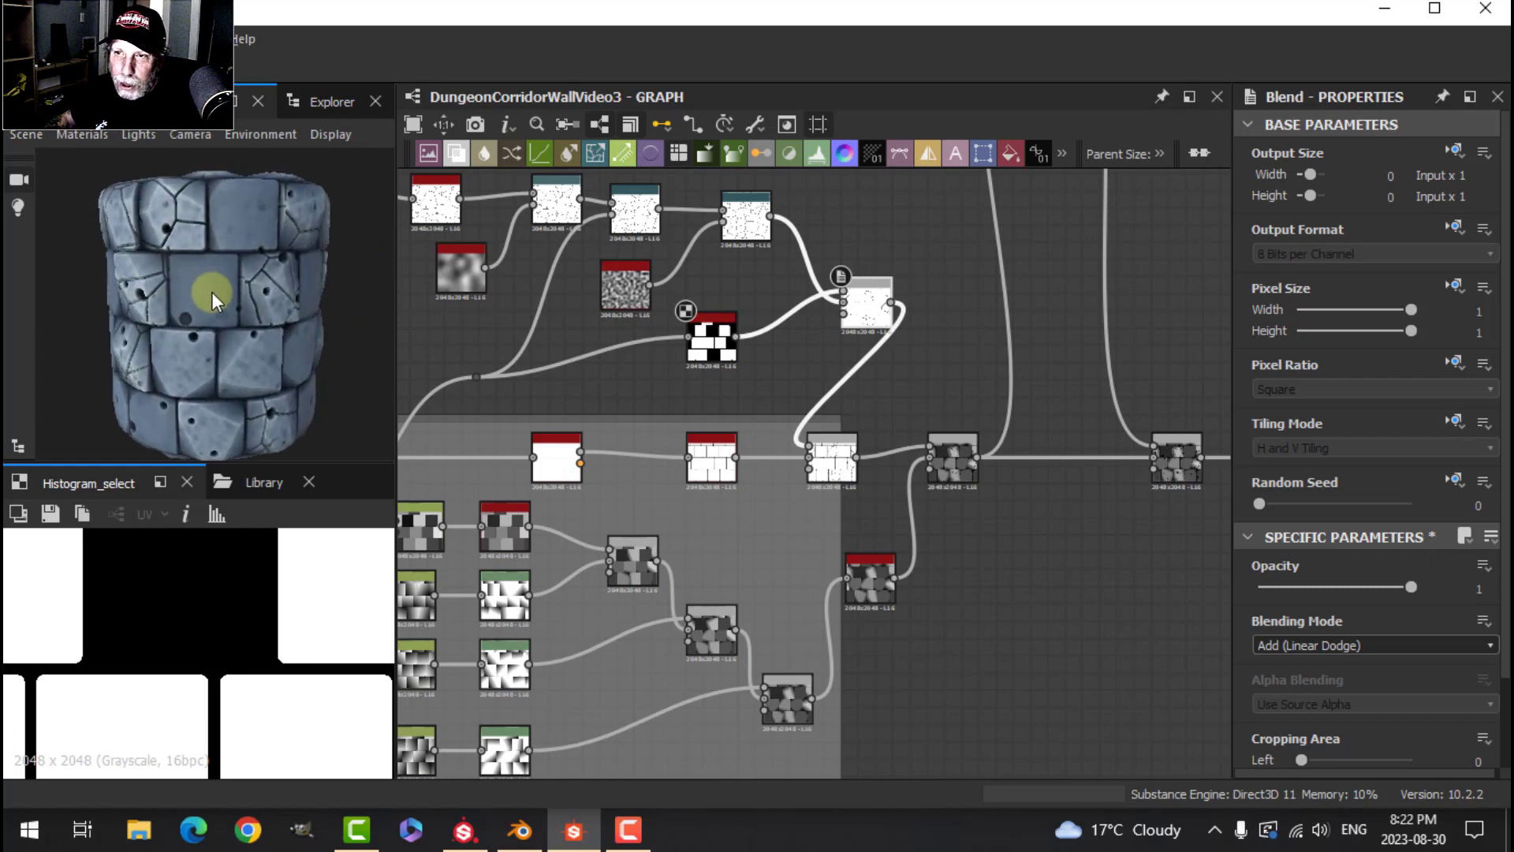
scroll(225, 314, "up", 1)
left_click_drag(224, 314, 358, 303)
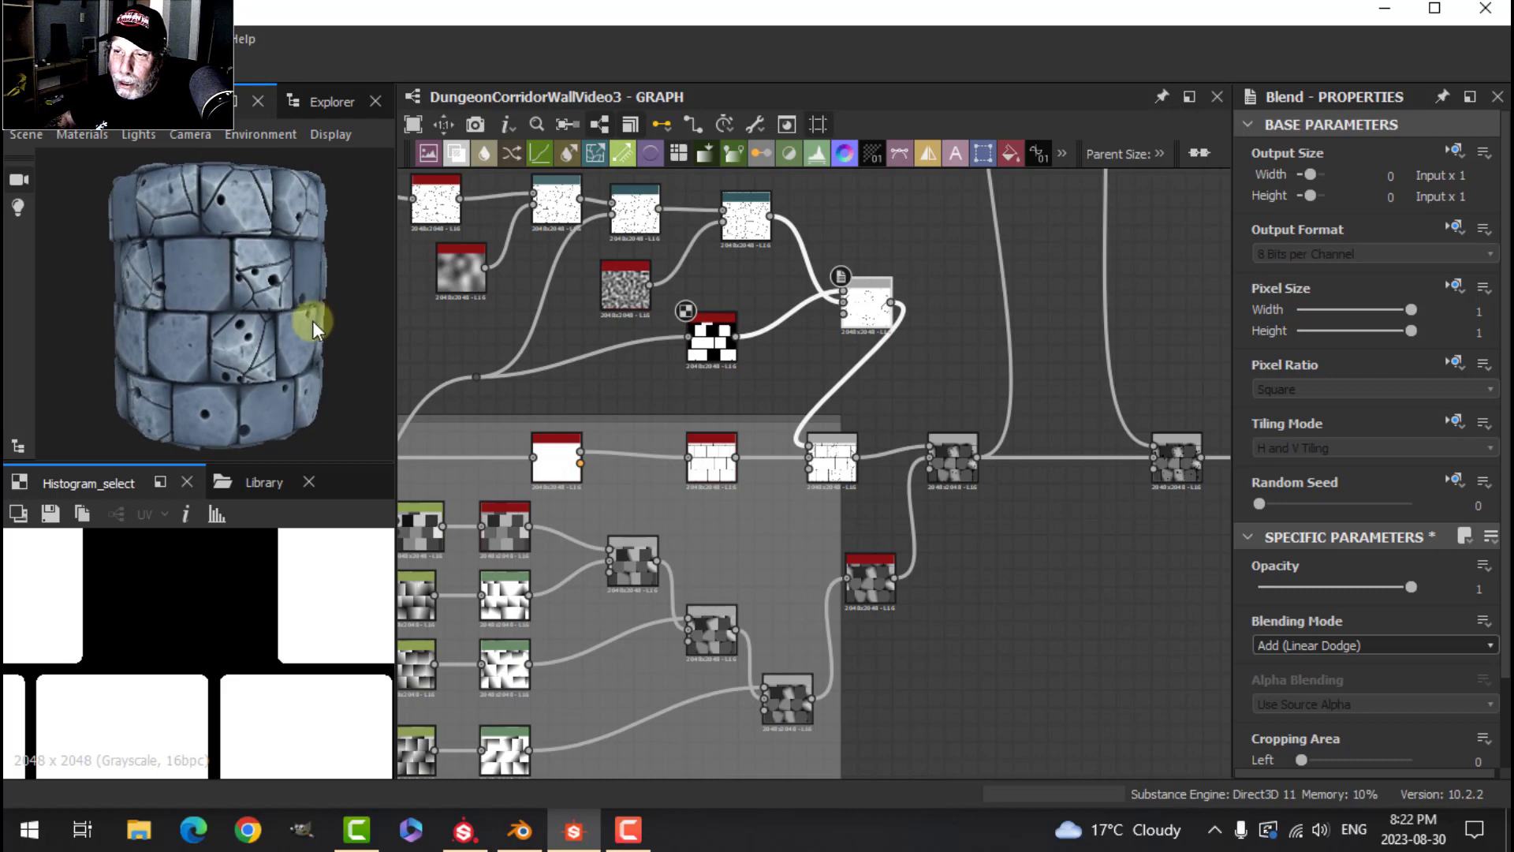
scroll(311, 322, "up", 3)
scroll(300, 309, "down", 5)
Save the DungeonCorridorWallVideo3.sbs package from the Explorer.
left_click(324, 104)
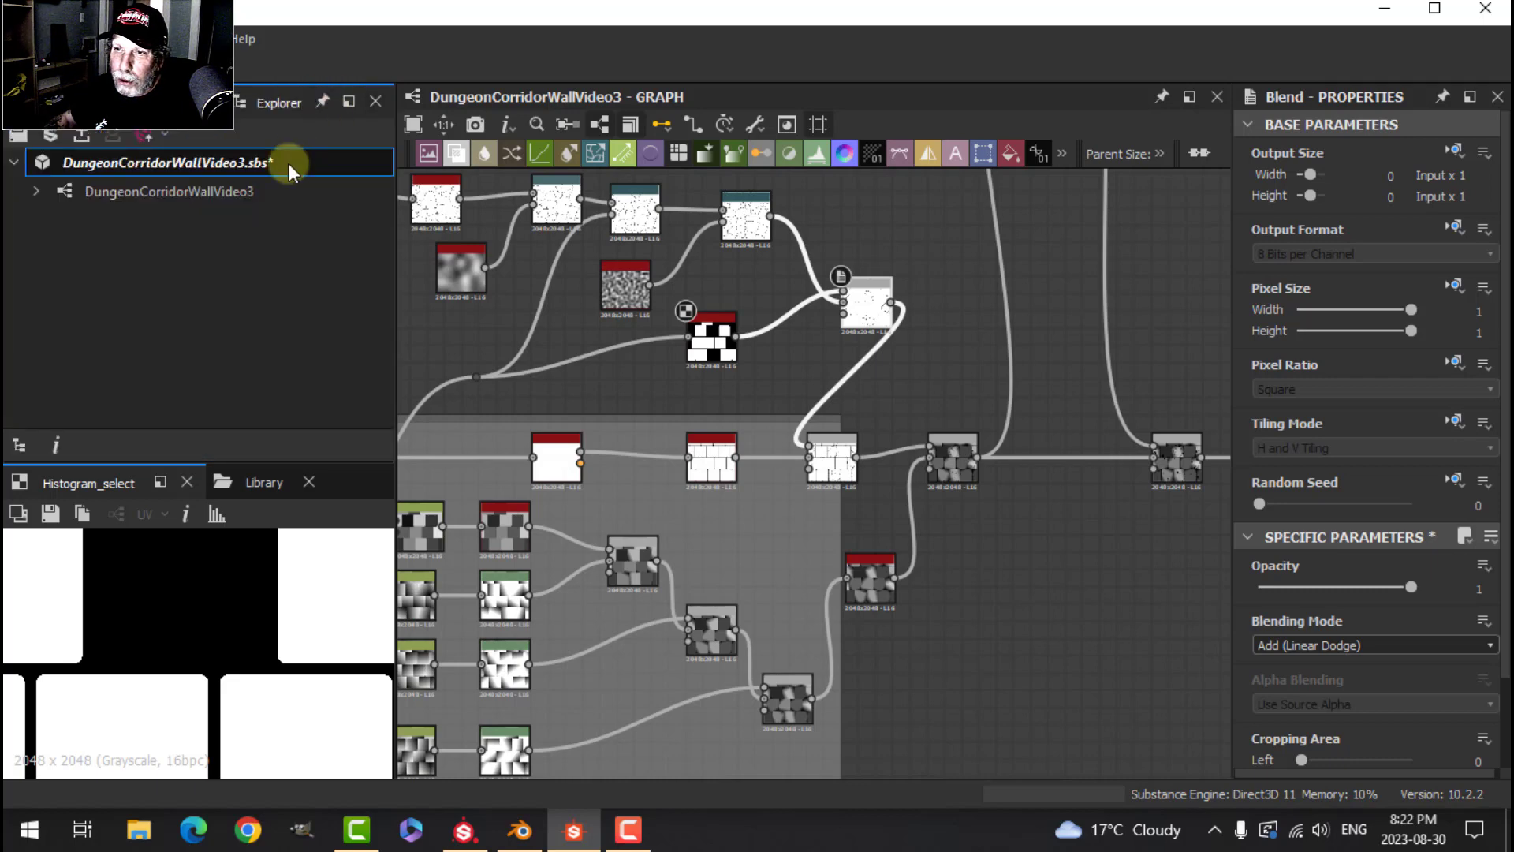
right_click(211, 165)
left_click(269, 285)
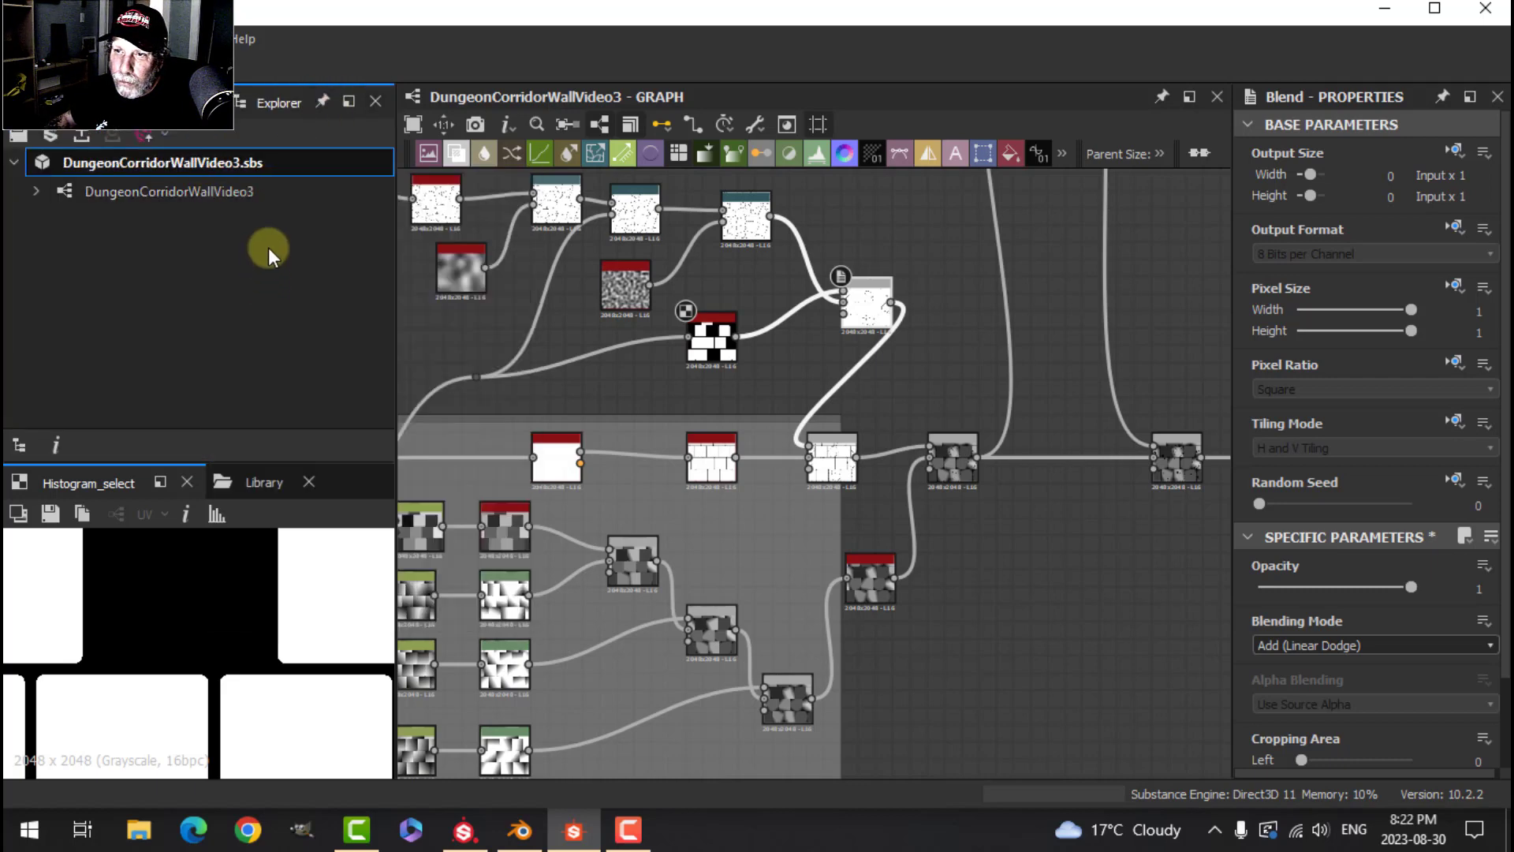
Return to the 3D preview and look over the wall material on the cylinder from slightly different angles.
left_click(240, 101)
left_click_drag(210, 201, 257, 292)
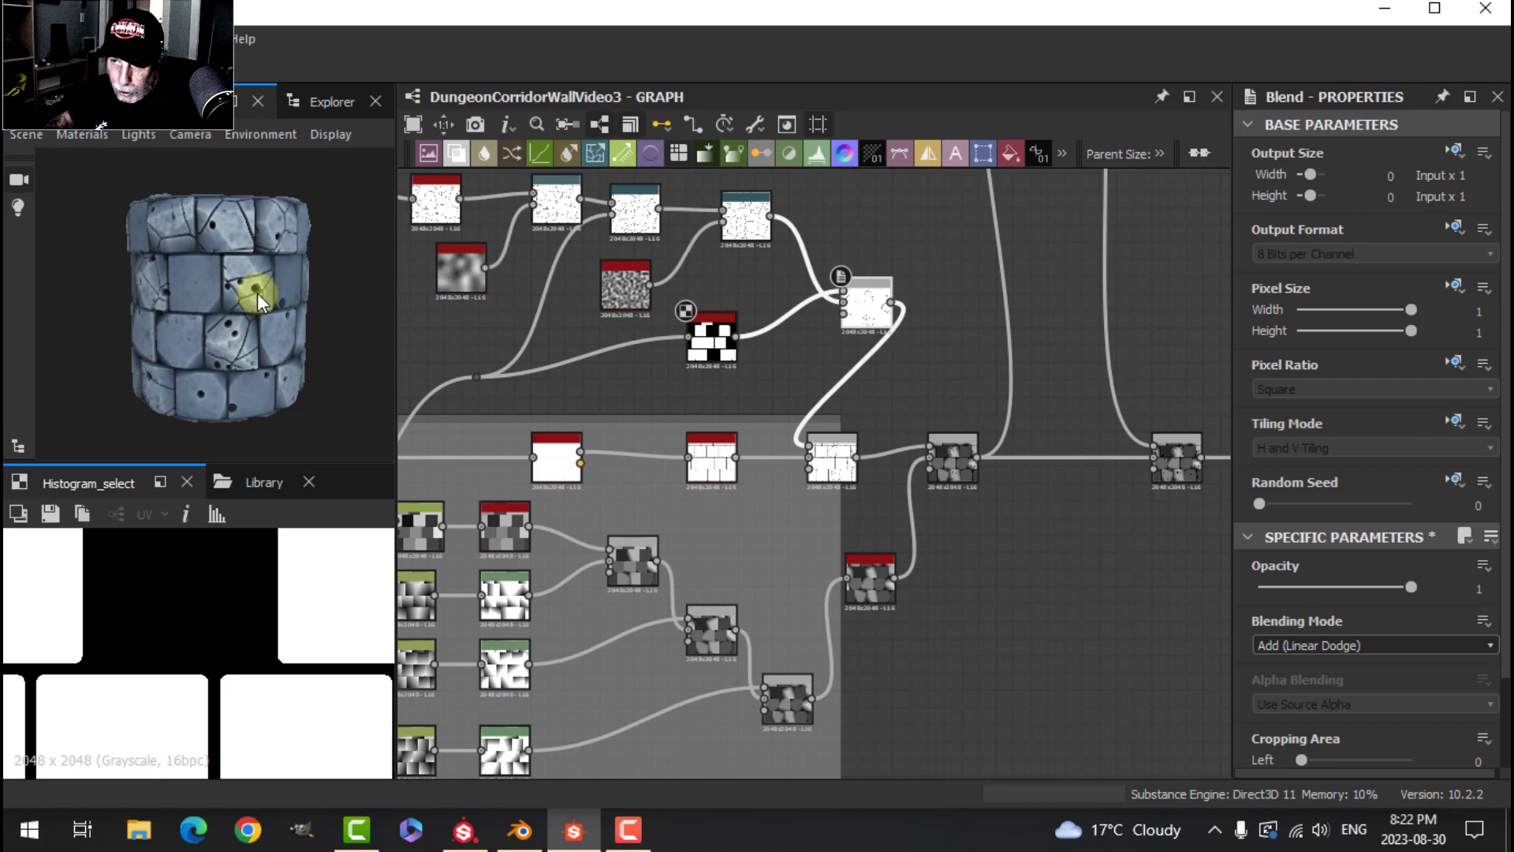
mouse_move(276, 278)
left_mouse_down()
mouse_move(246, 319)
mouse_move(296, 218)
mouse_move(286, 257)
left_mouse_up()
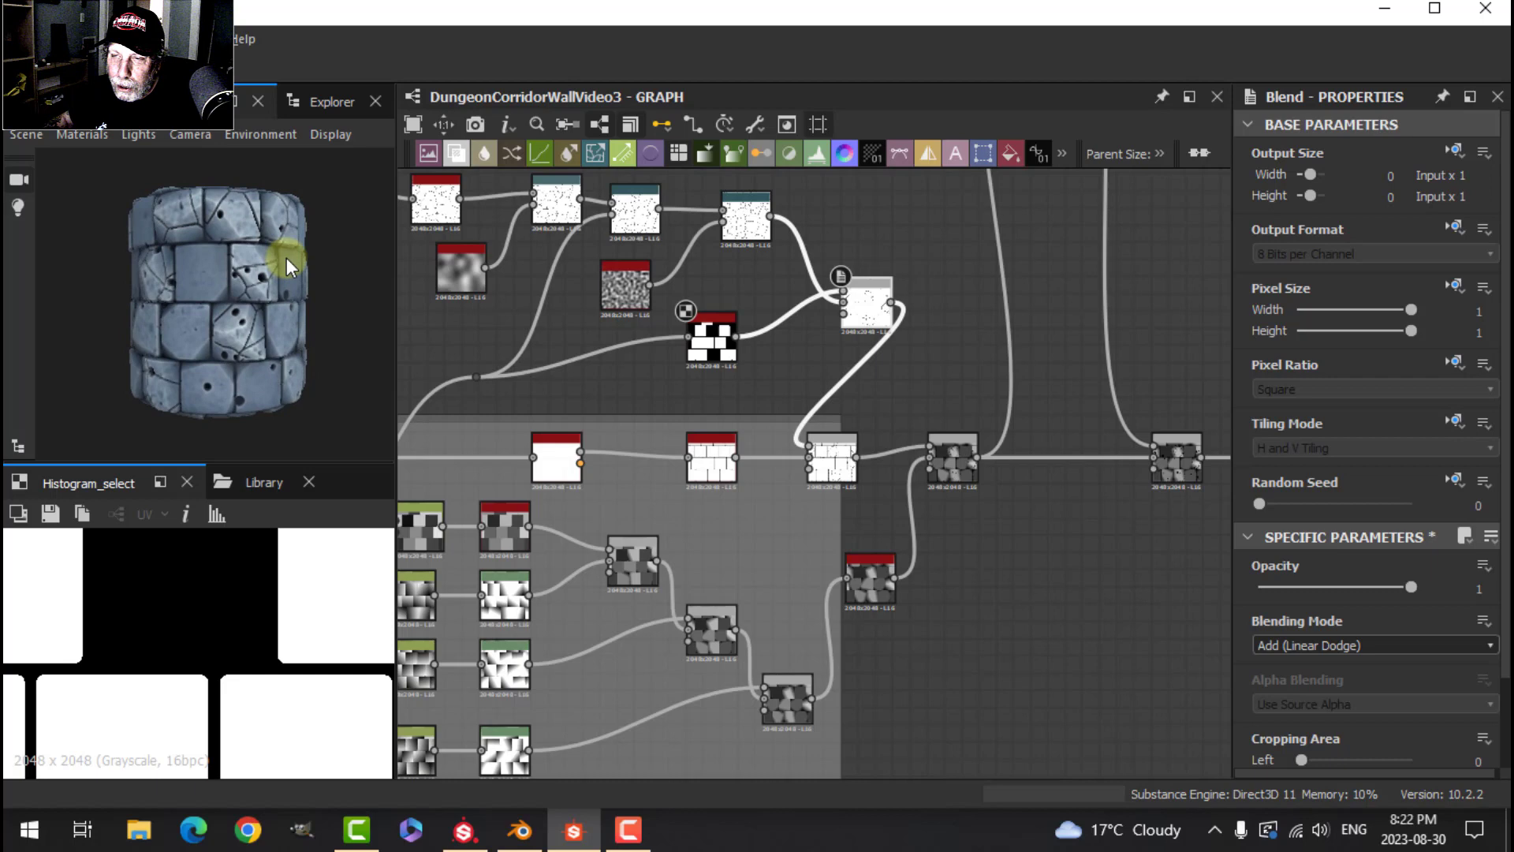
Show the package Explorer and examine the Base Color, Normal, Ambient Occlusion and Height output nodes at the graph's end.
left_click(328, 104)
scroll(986, 437, "down", 5)
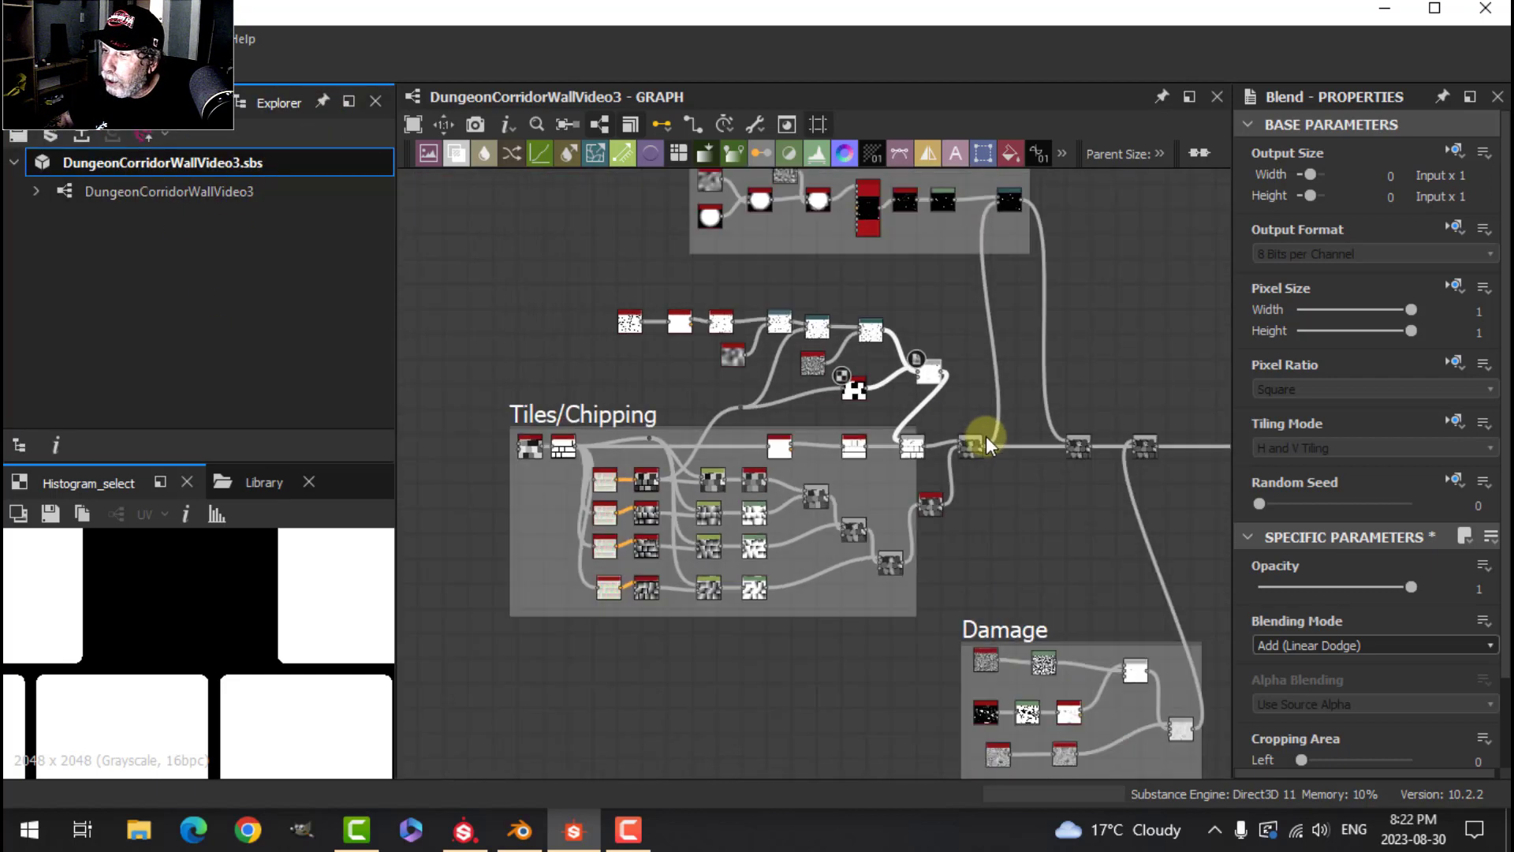
middle_click_drag(1222, 414, 777, 378)
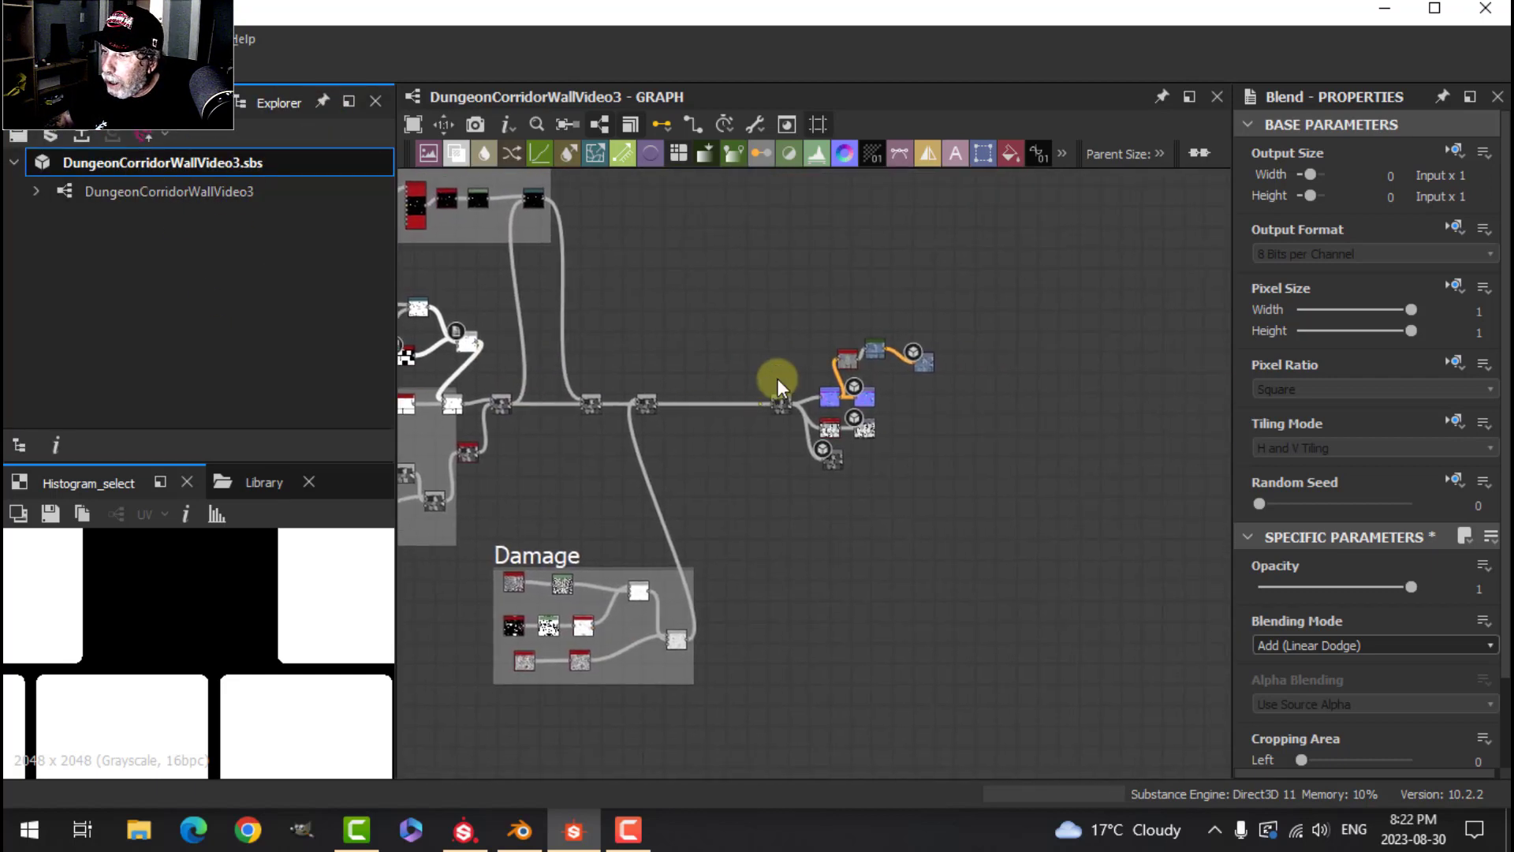
scroll(1003, 438, "up", 4)
middle_click_drag(1001, 439, 1070, 498)
scroll(997, 484, "up", 5)
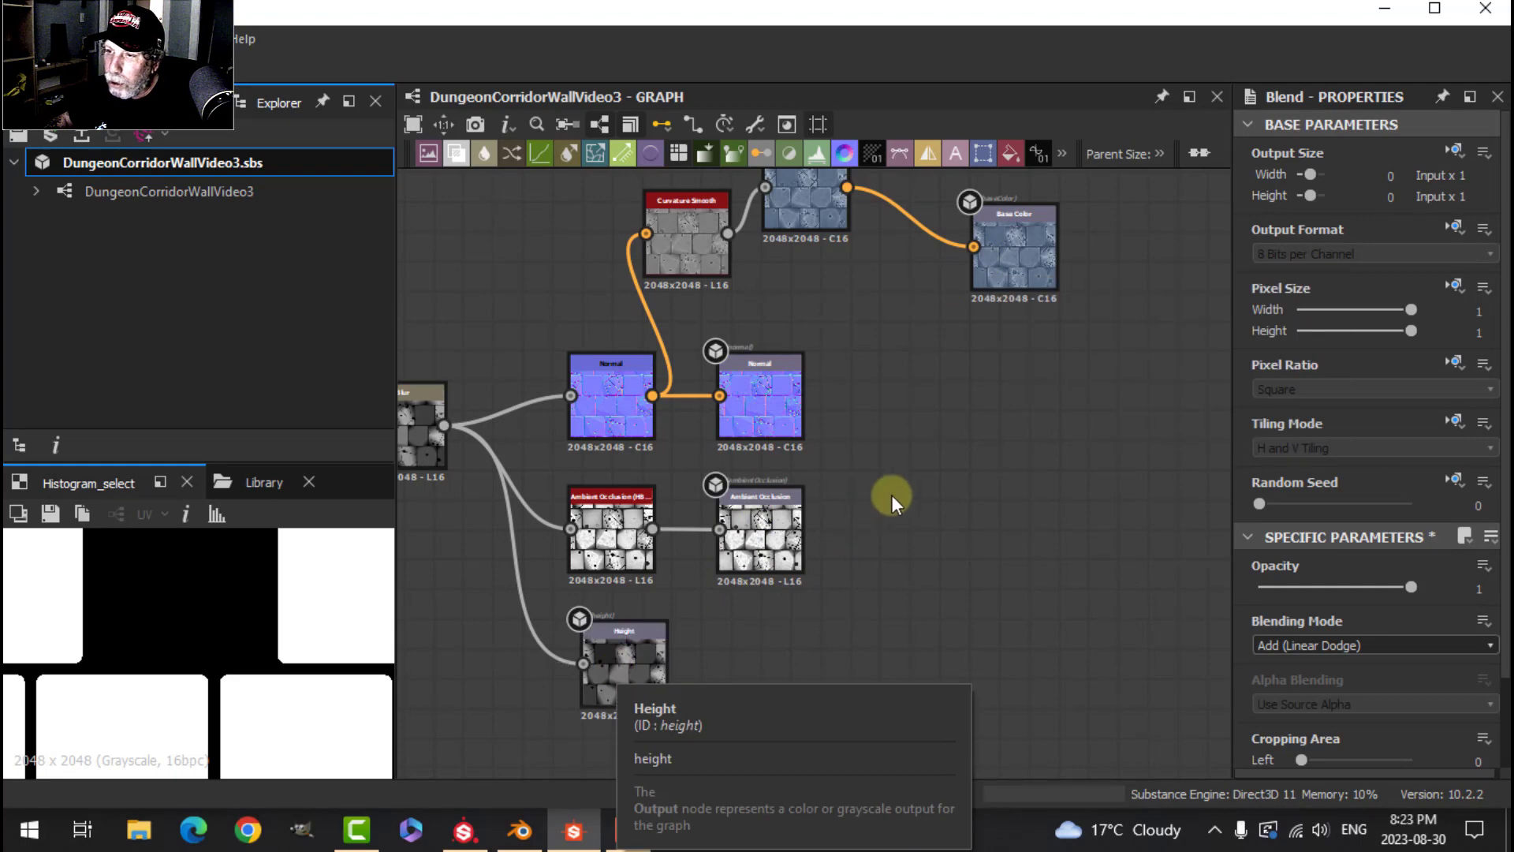
scroll(981, 458, "down", 1)
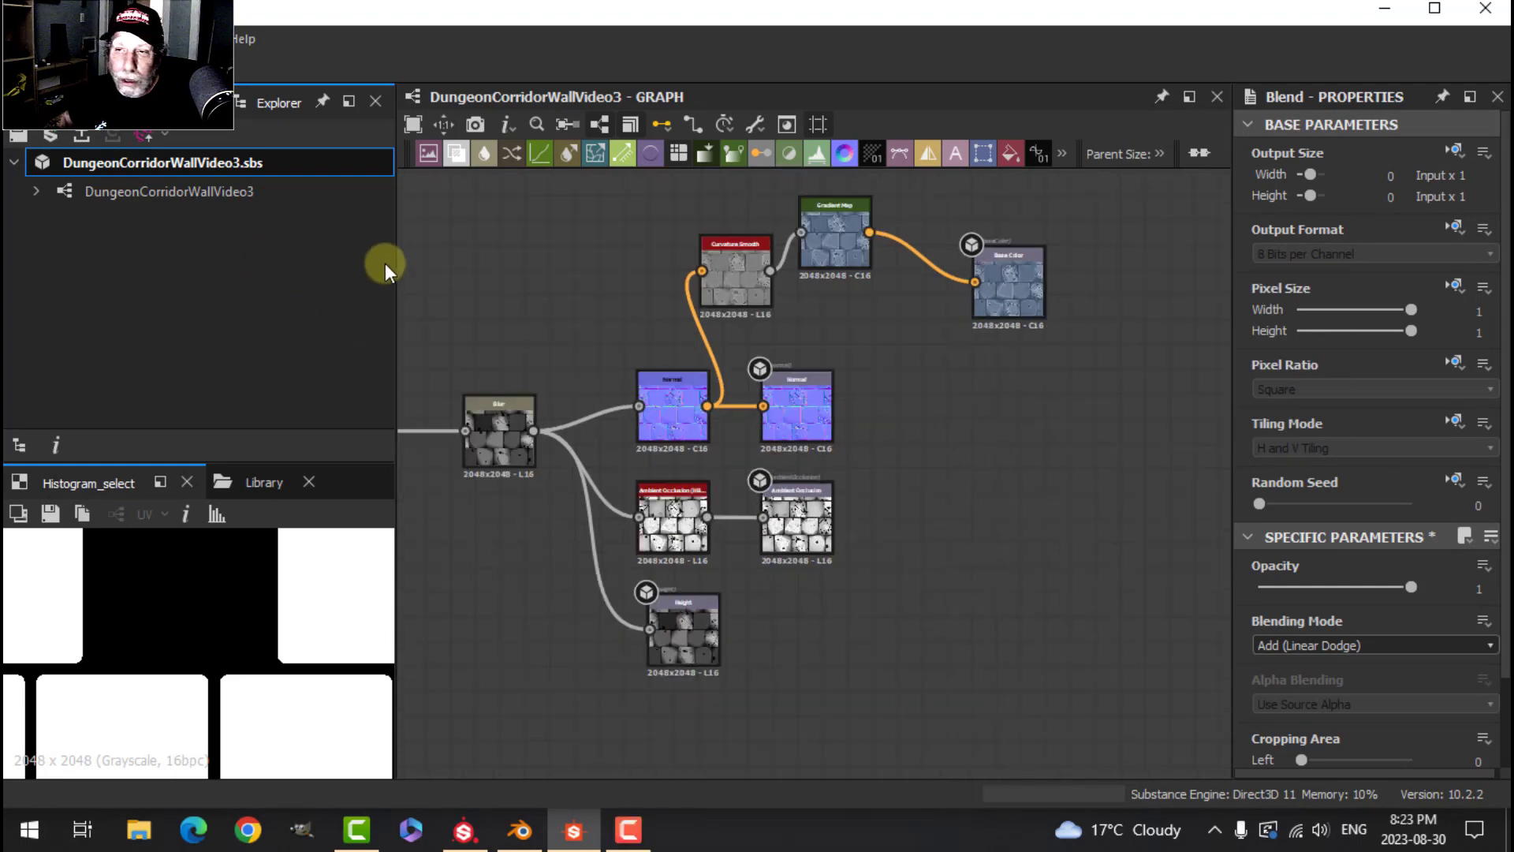
Publish the package as DungeonCorridorWallVideo3.sbsar in the VIDEO project's SUBSTANCE DESIGNER folder.
right_click(258, 160)
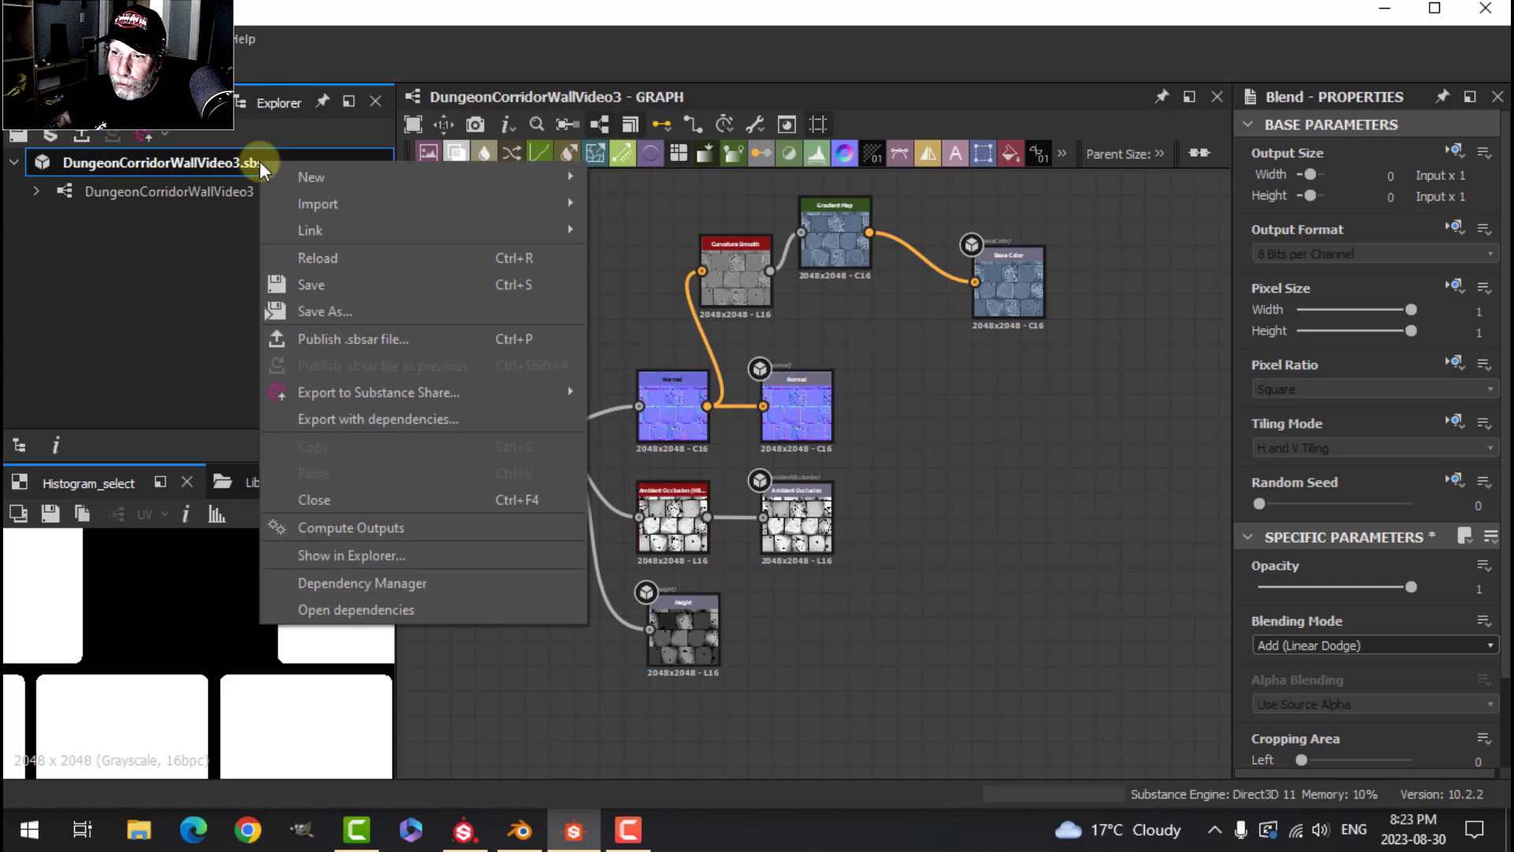
left_click(371, 336)
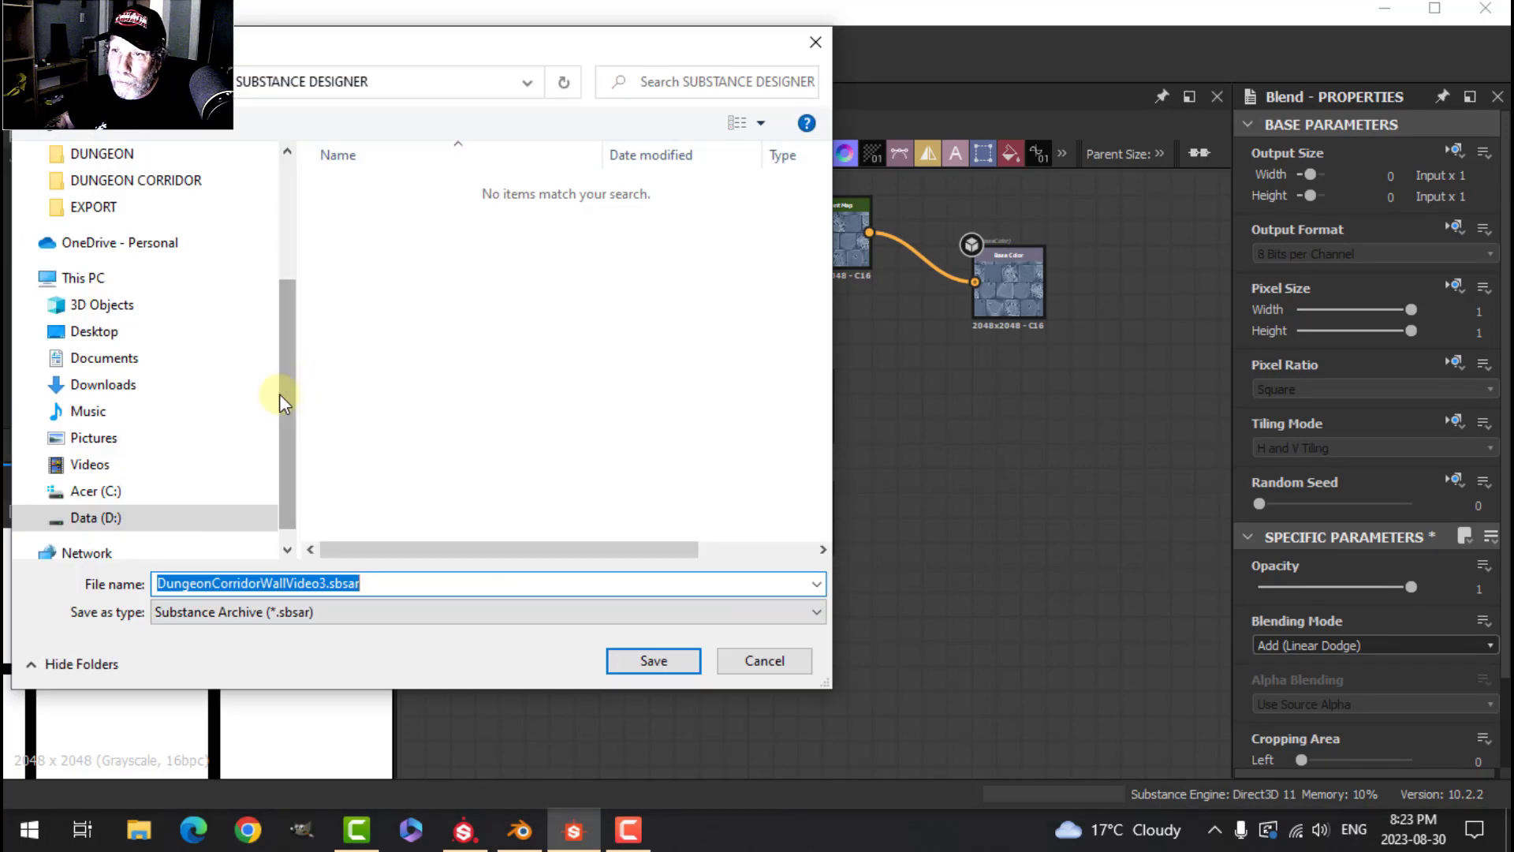
left_click(211, 82)
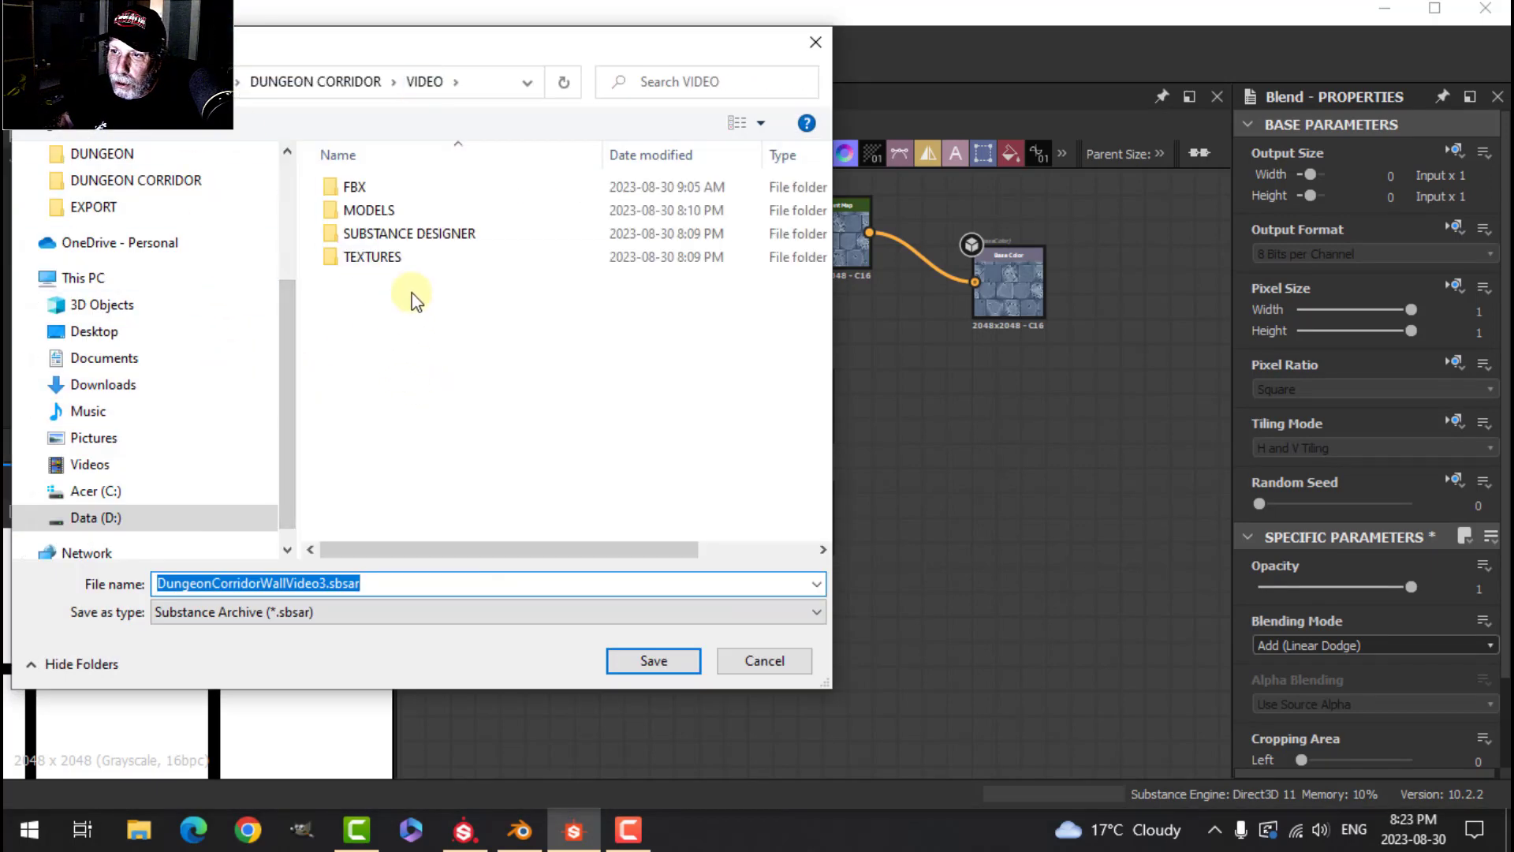
double_click(410, 234)
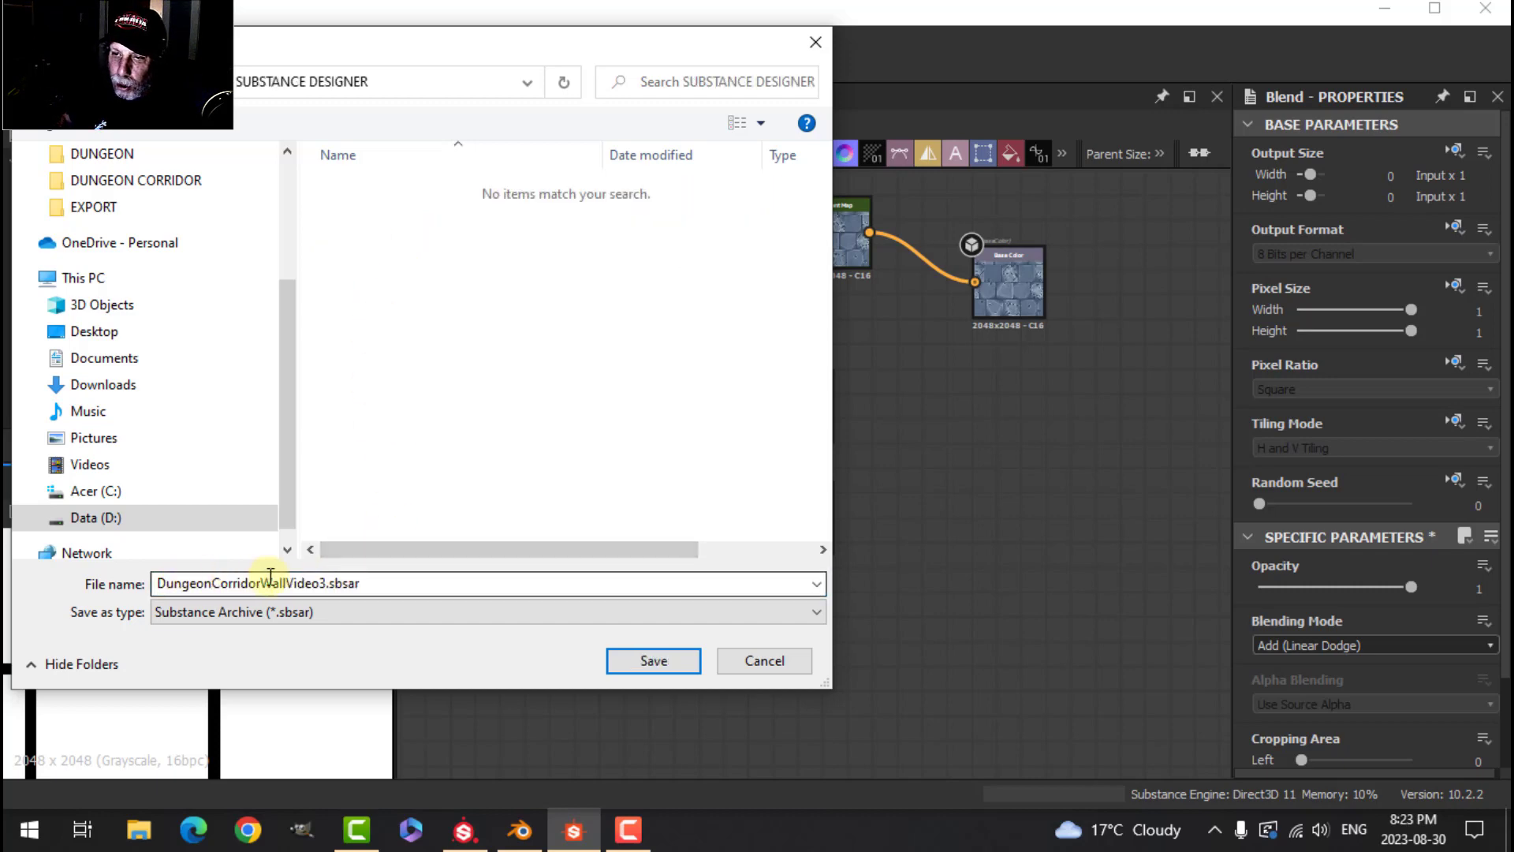
left_click(653, 660)
left_click(773, 518)
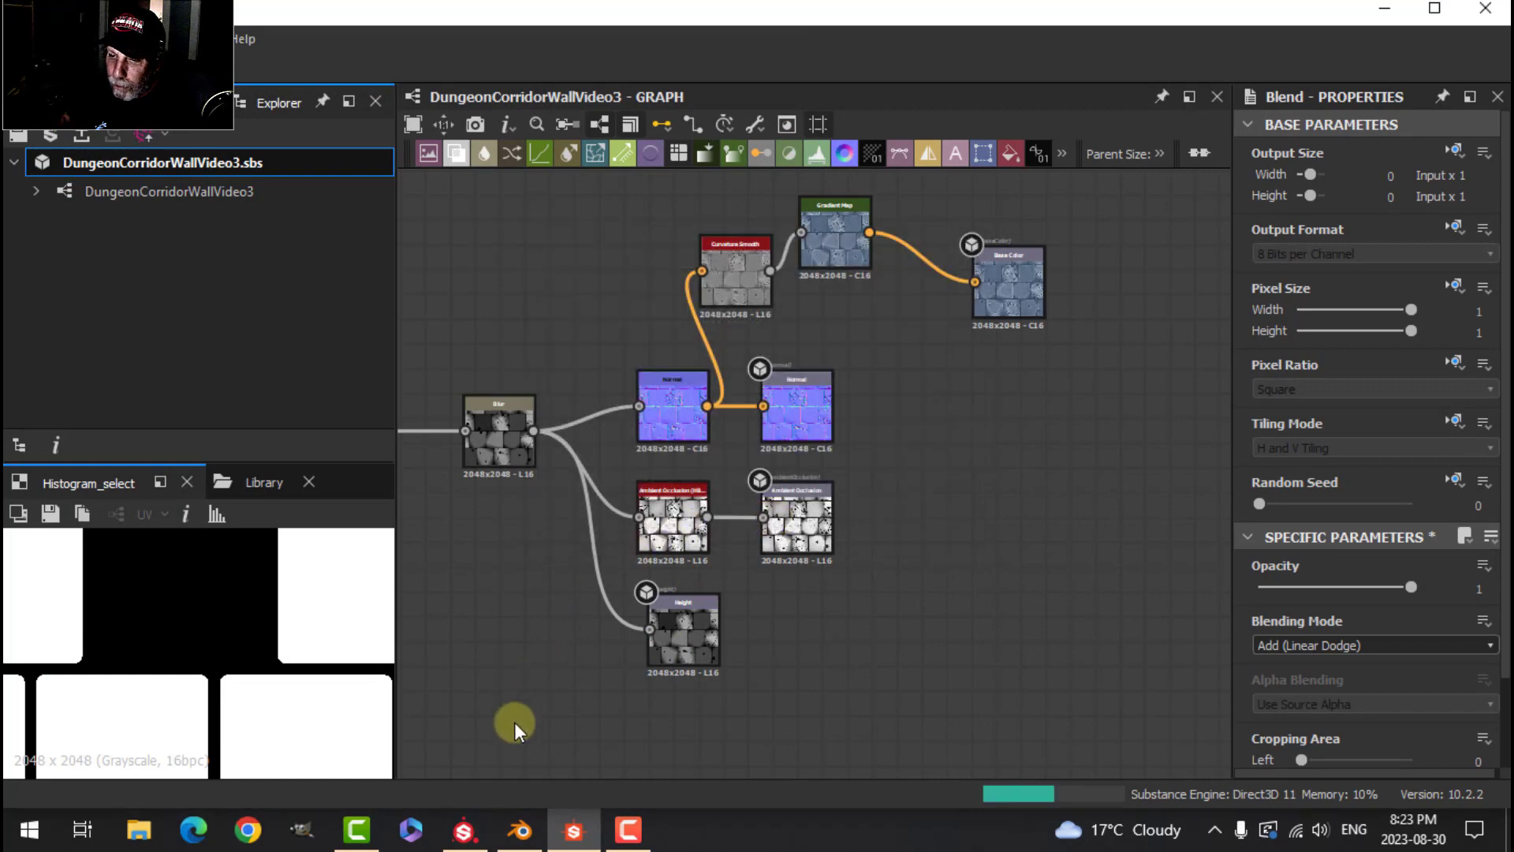
Switch to Substance Painter and start a new project with OpenGL normal maps and Compute Tangent Space Per Fragment enabled.
left_click(461, 830)
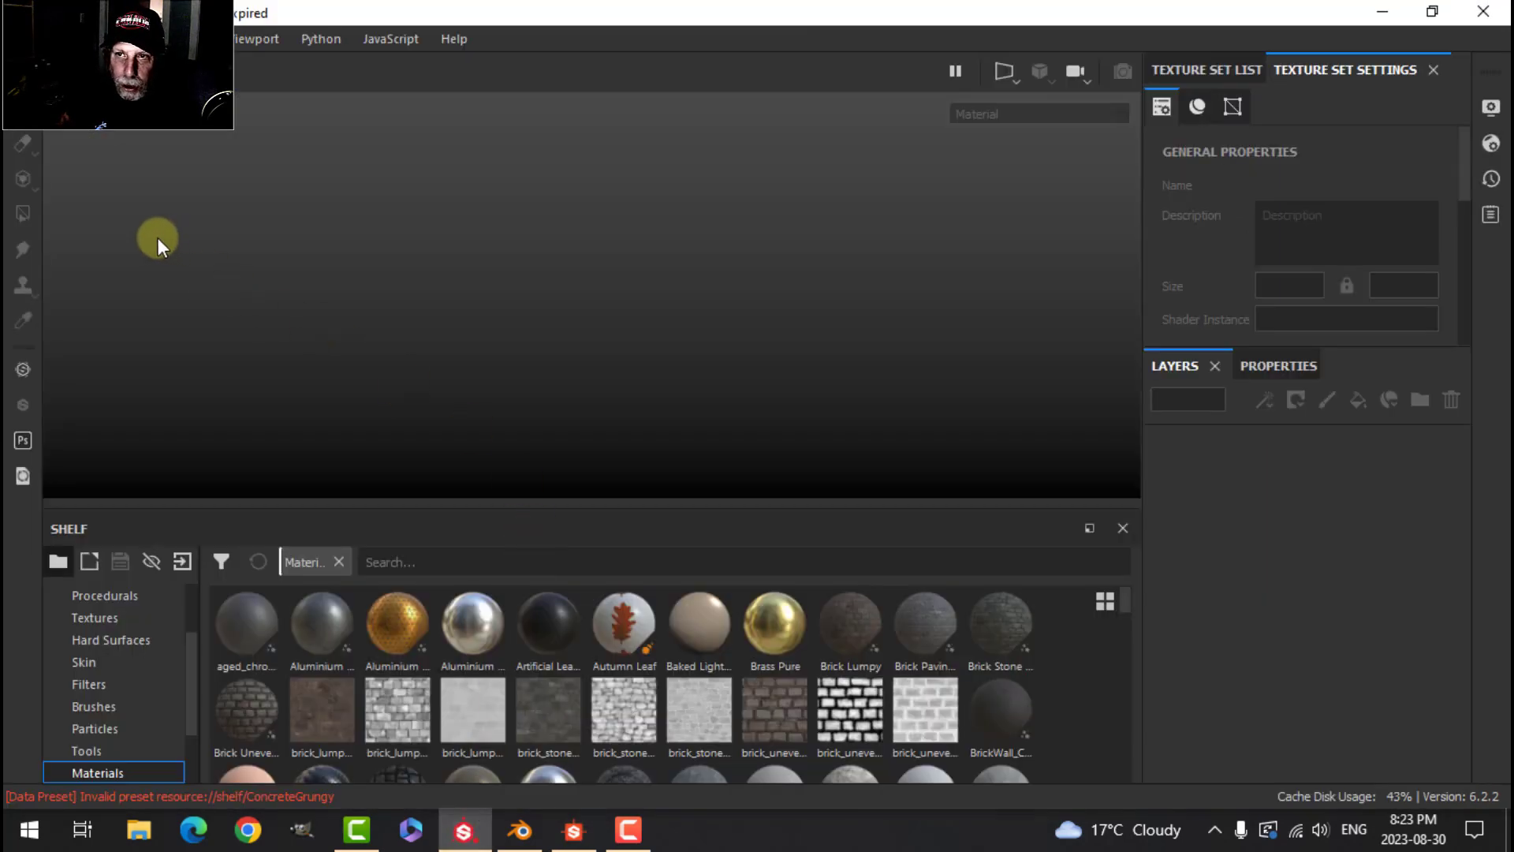
left_click(17, 39)
left_click(31, 142)
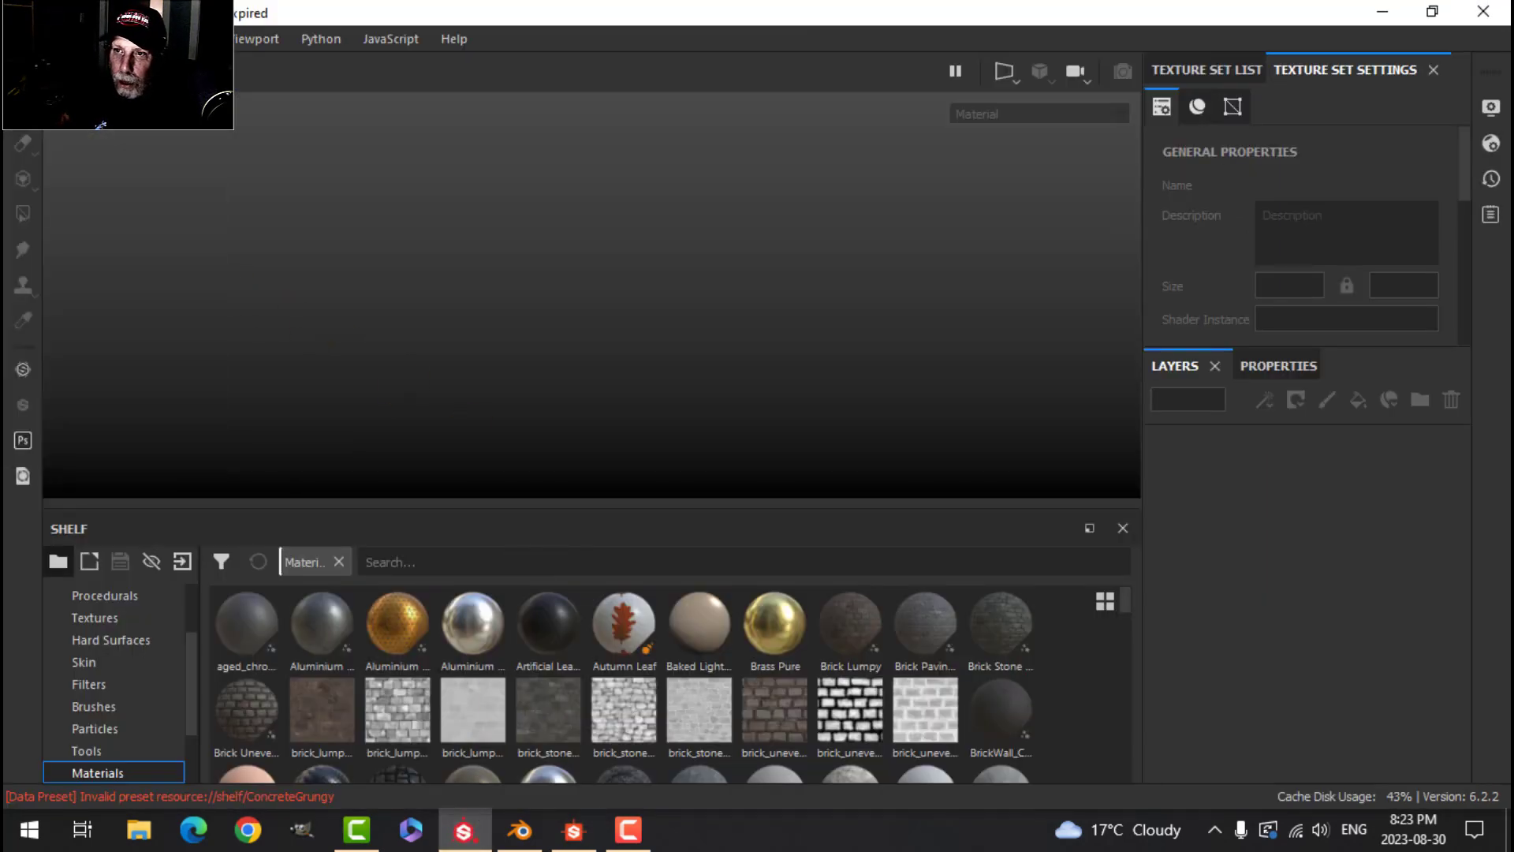
left_click(650, 205)
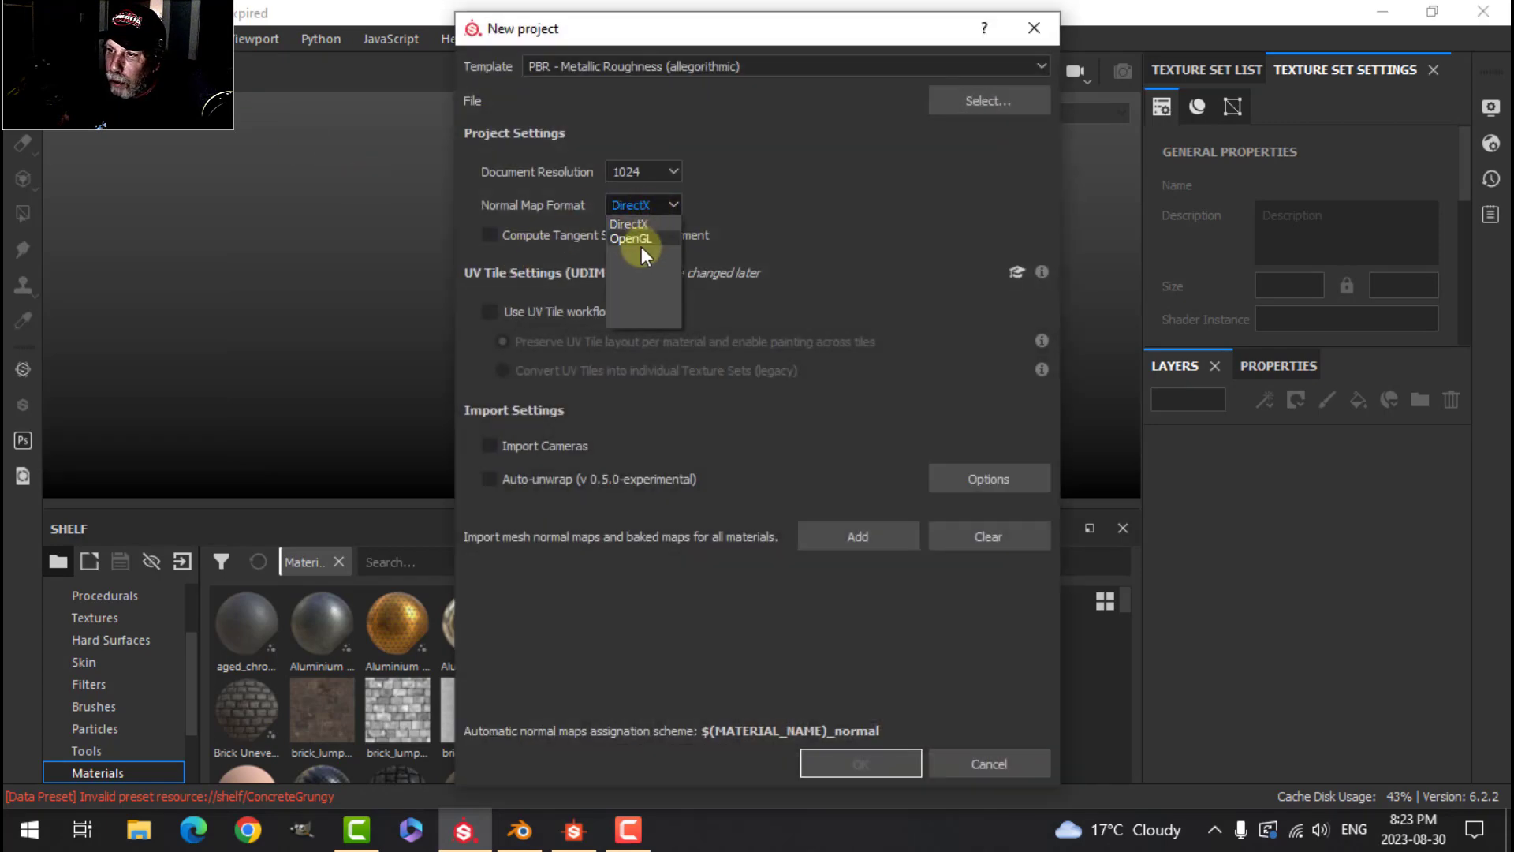
left_click(641, 246)
left_click(519, 236)
Choose WallTopFINAL.fbx as the project mesh, create the project, and view the loaded wall.
left_click(995, 97)
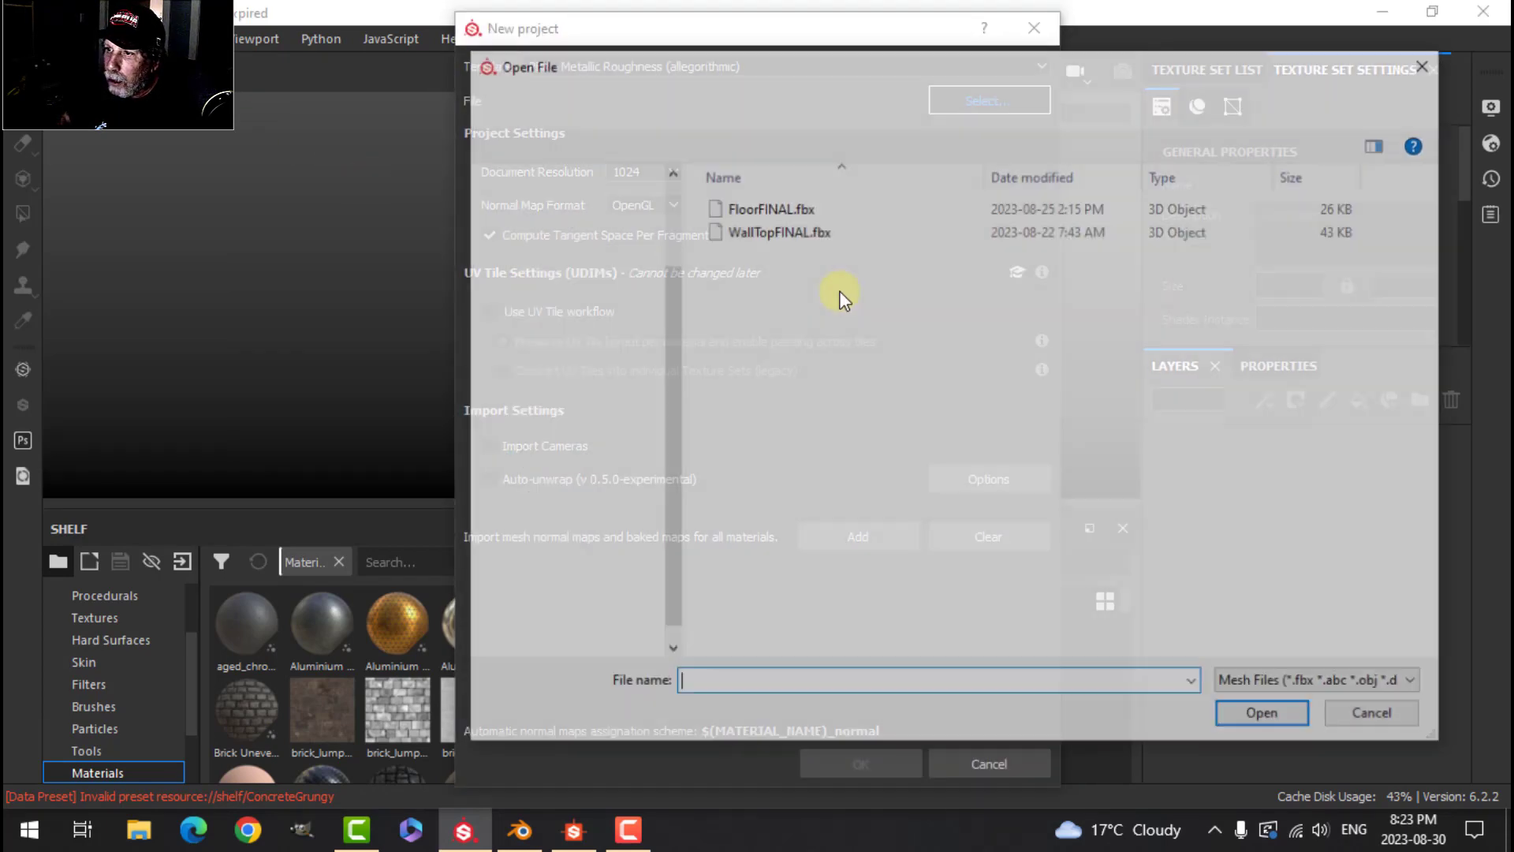
left_click(771, 235)
left_click(1262, 716)
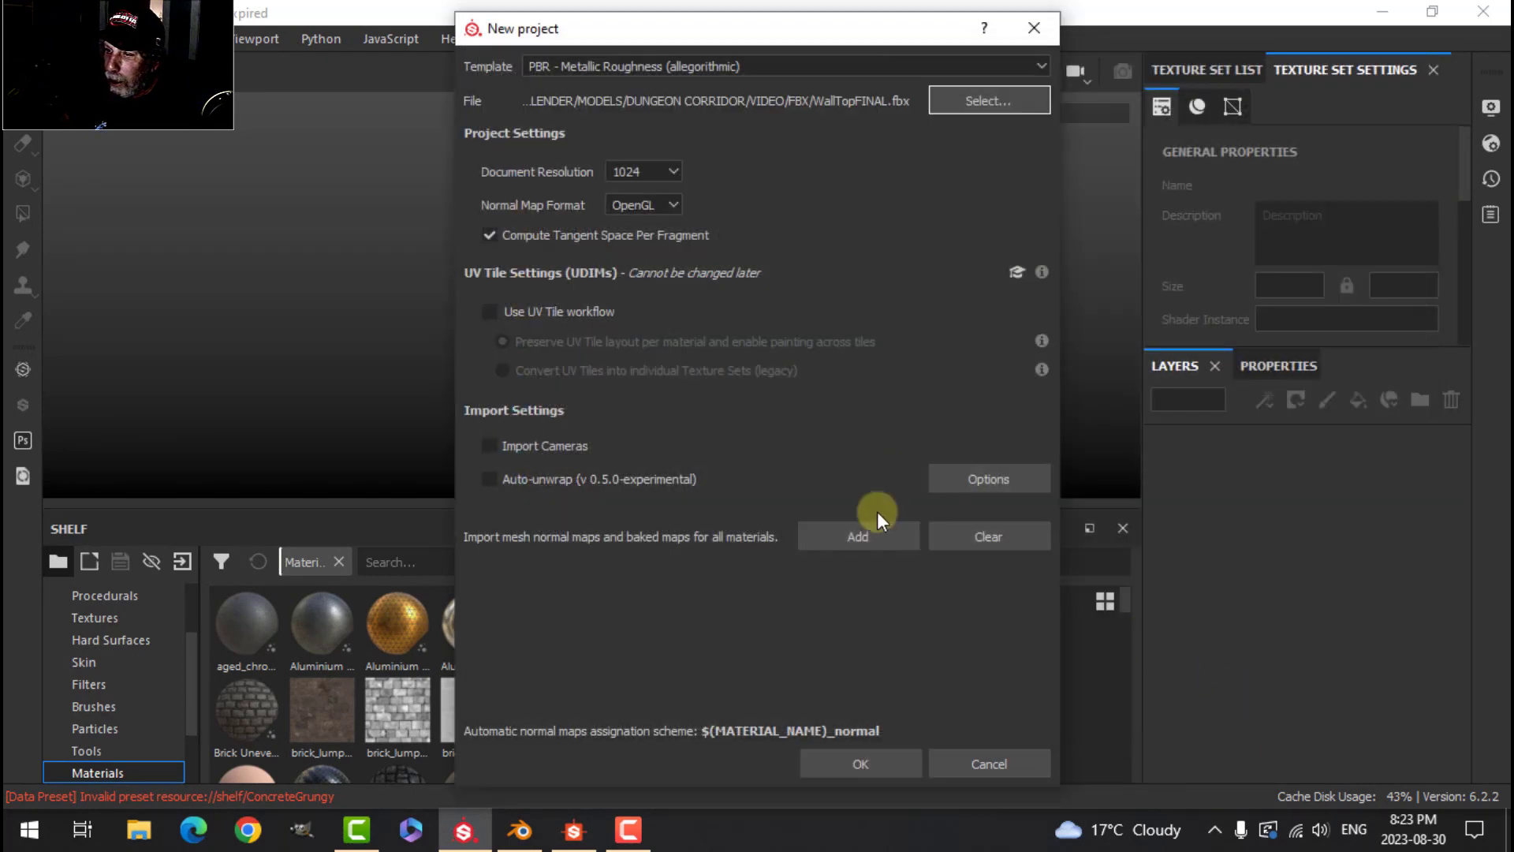
left_click(856, 763)
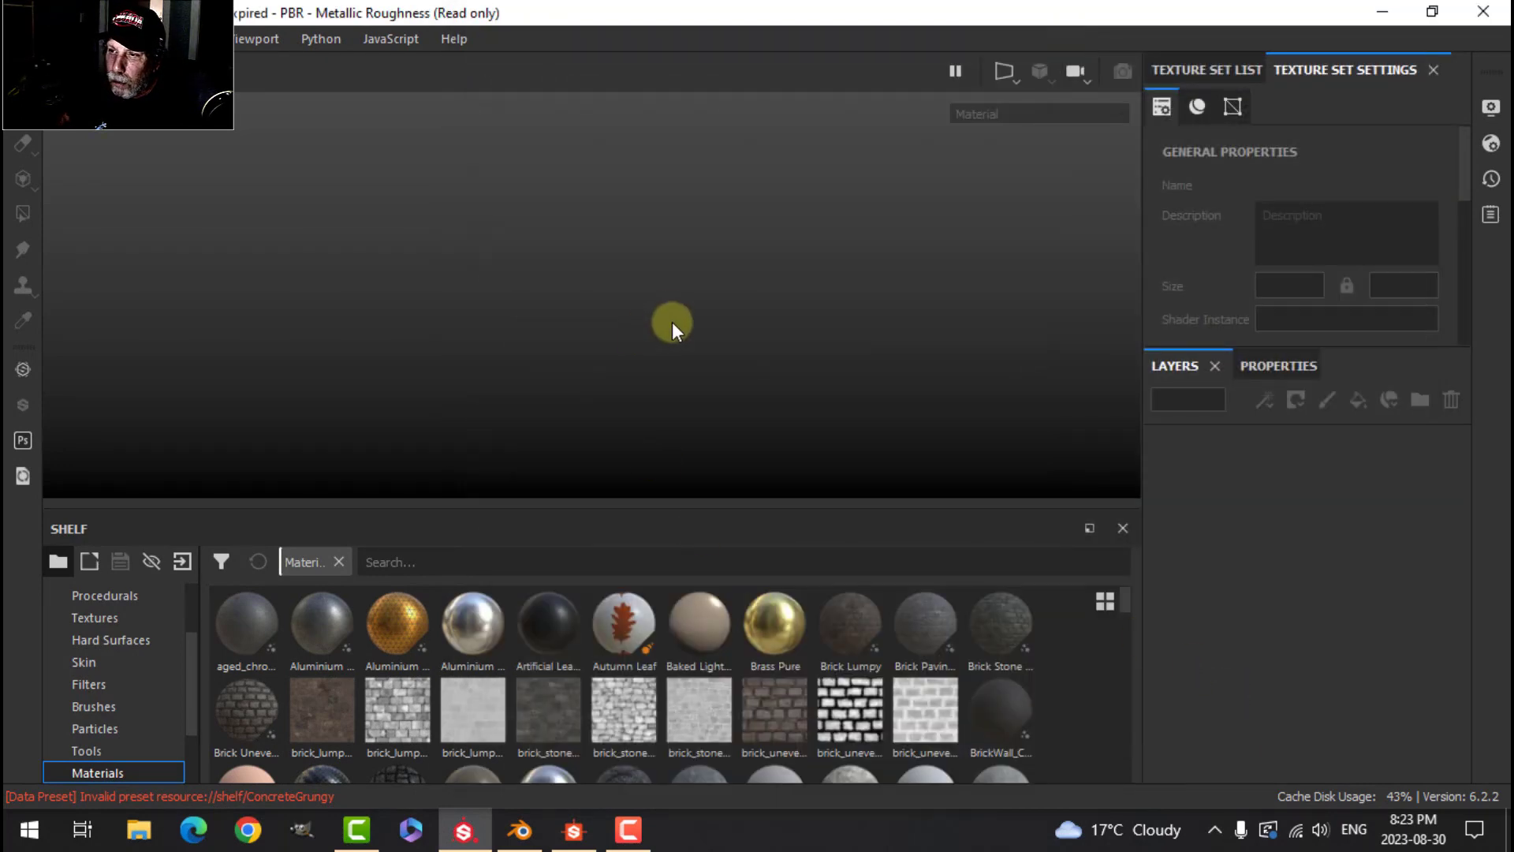
left_click_drag(675, 328, 597, 272, "alt")
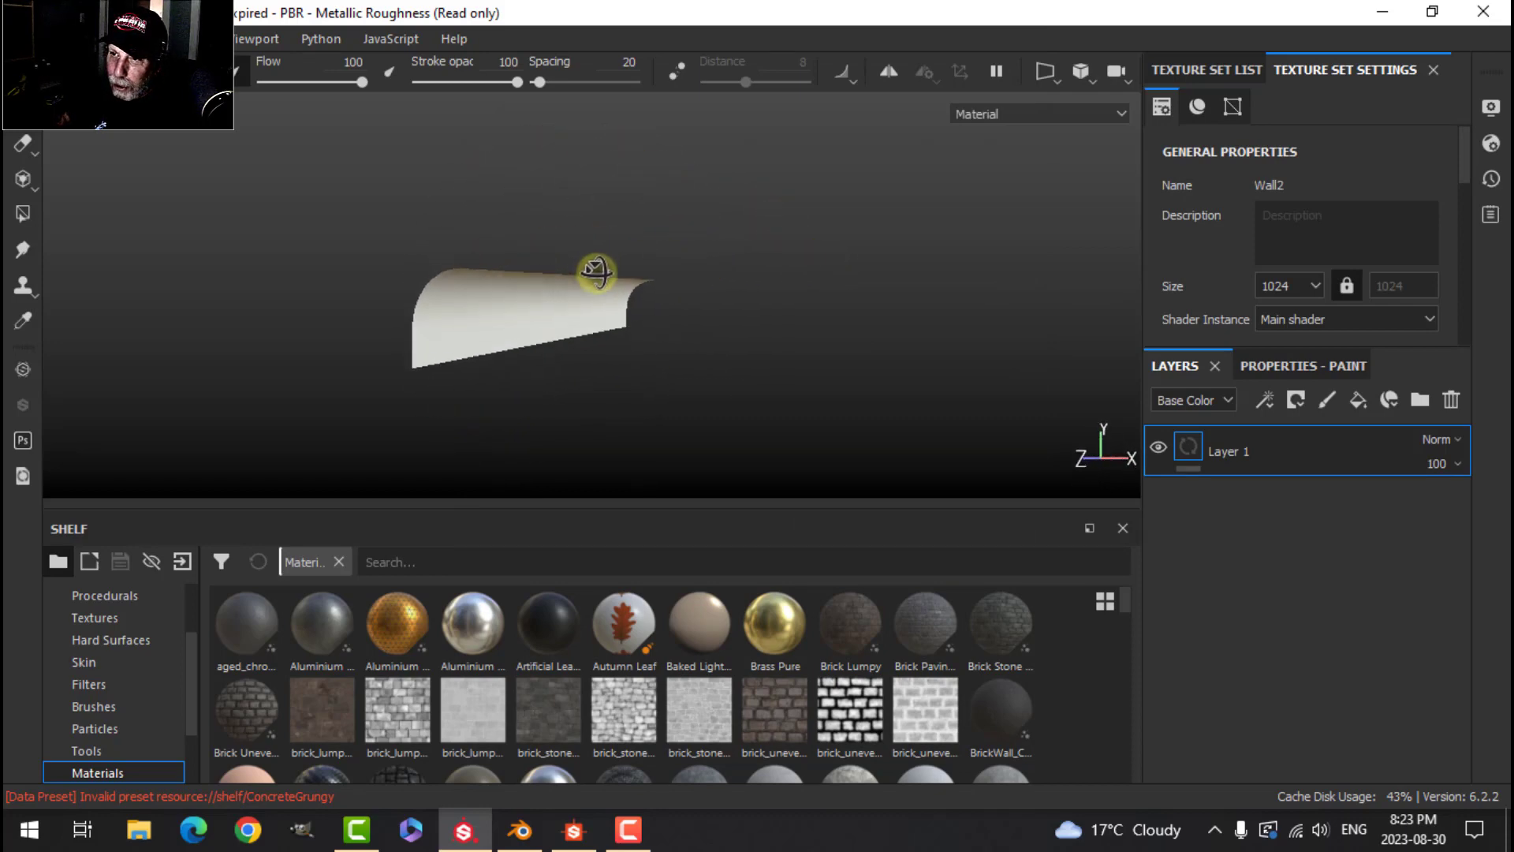
Switch to Blender to inspect the WallBricks mesh topology in the Layout workspace's Edit Mode, and return to Substance Painter.
left_click(520, 828)
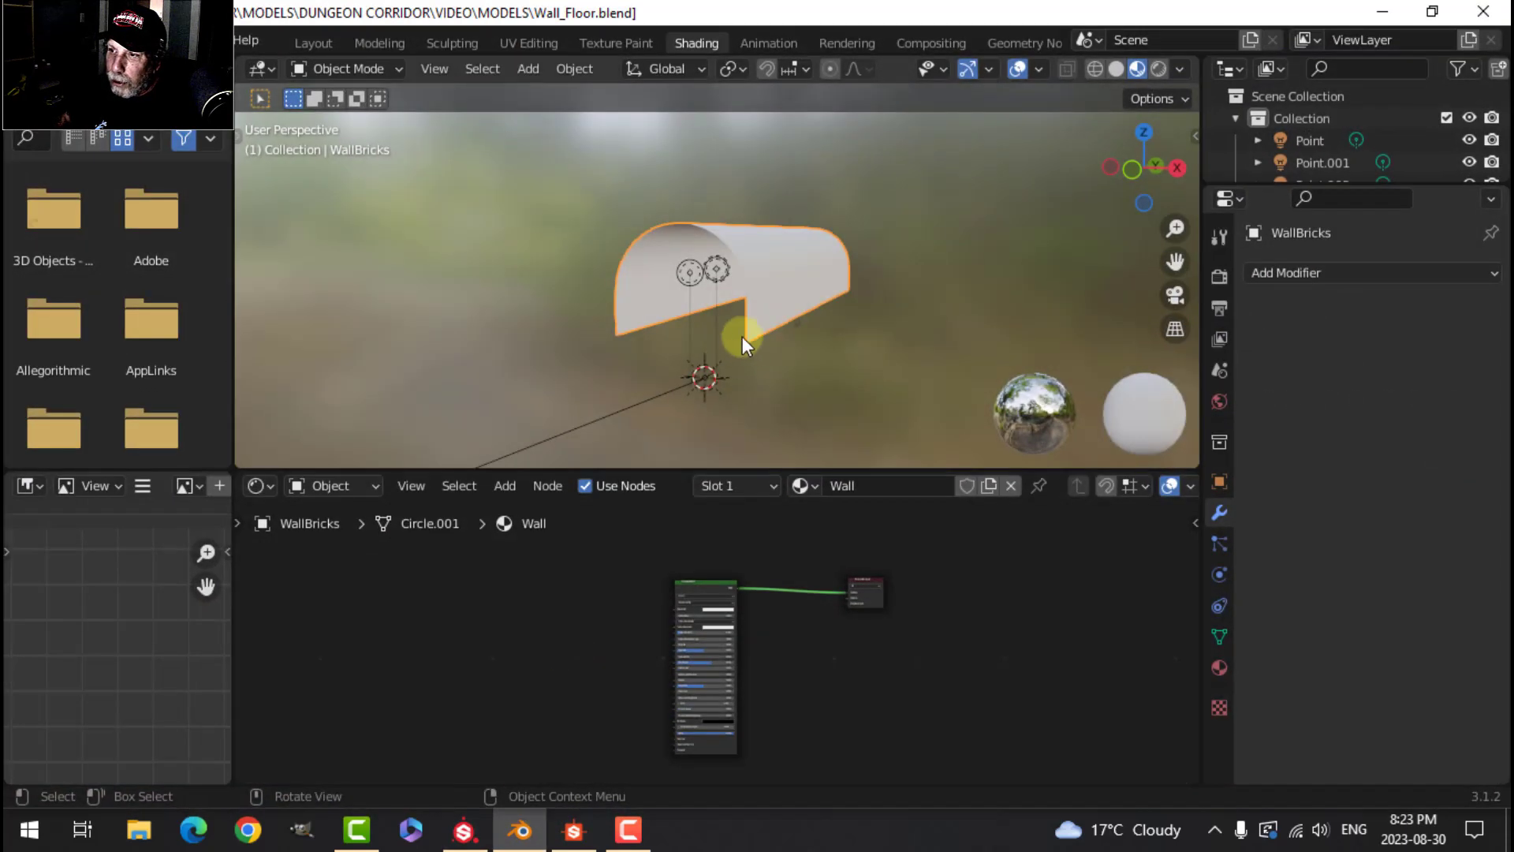
left_click(302, 41)
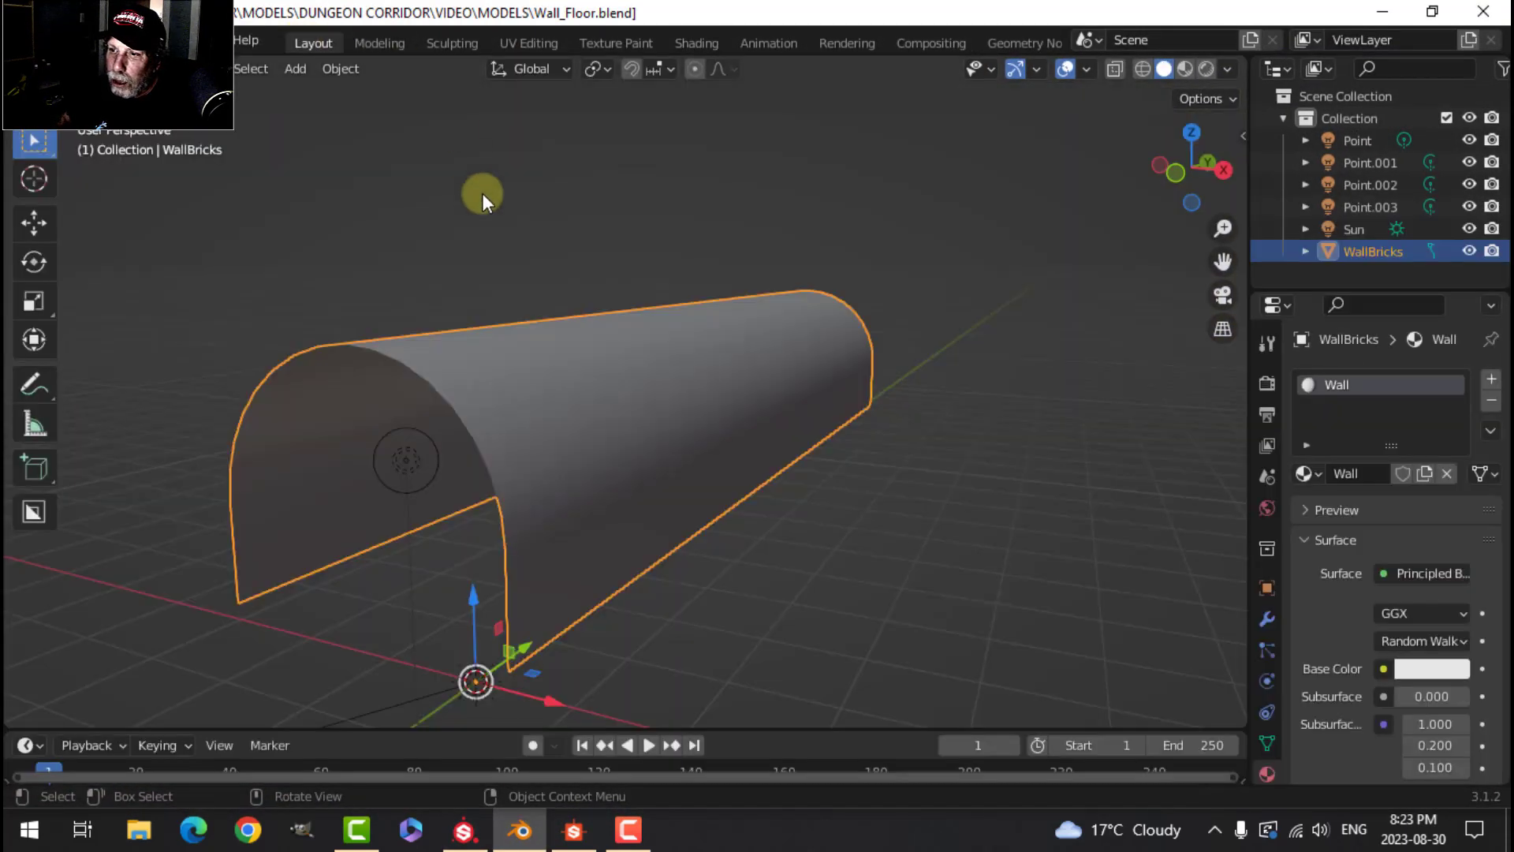
key("Tab")
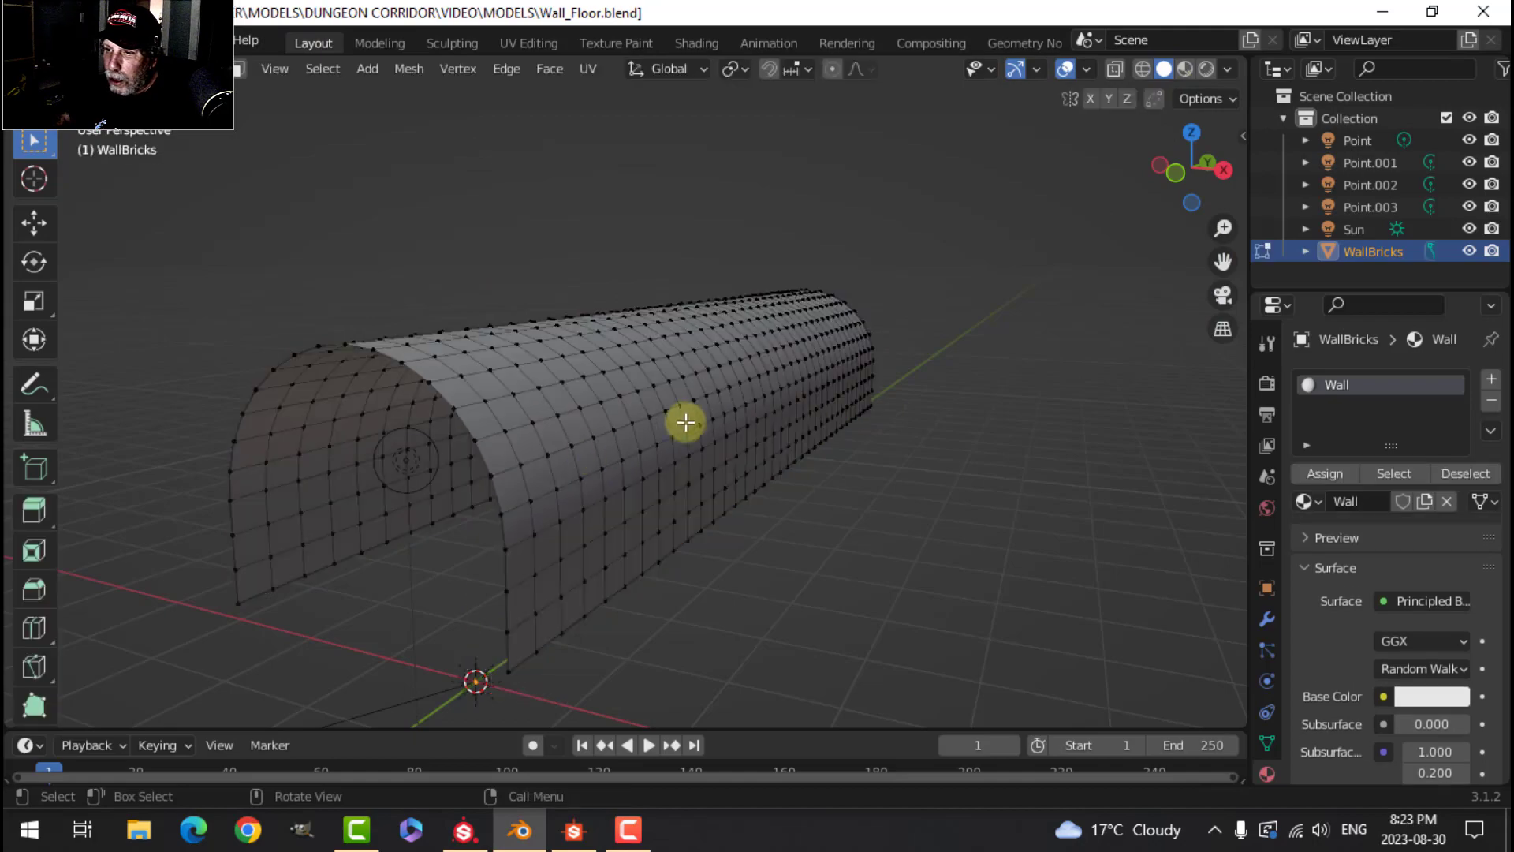
left_click_drag(789, 401, 348, 449, "alt")
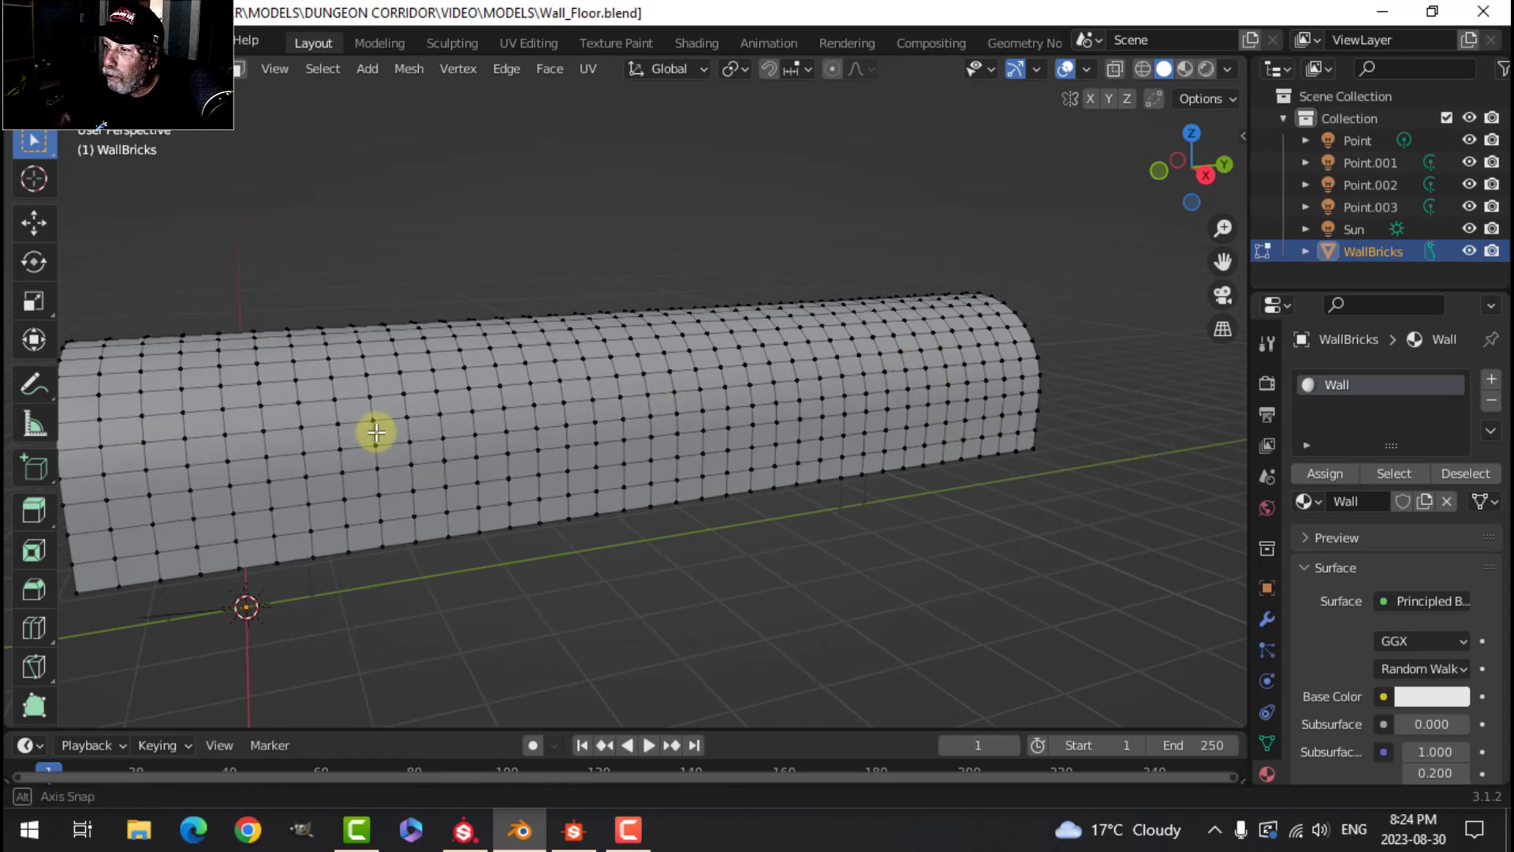
key("Tab")
mouse_move(678, 443)
middle_mouse_down()
mouse_move(579, 467)
mouse_move(751, 423)
mouse_move(699, 428)
middle_mouse_up()
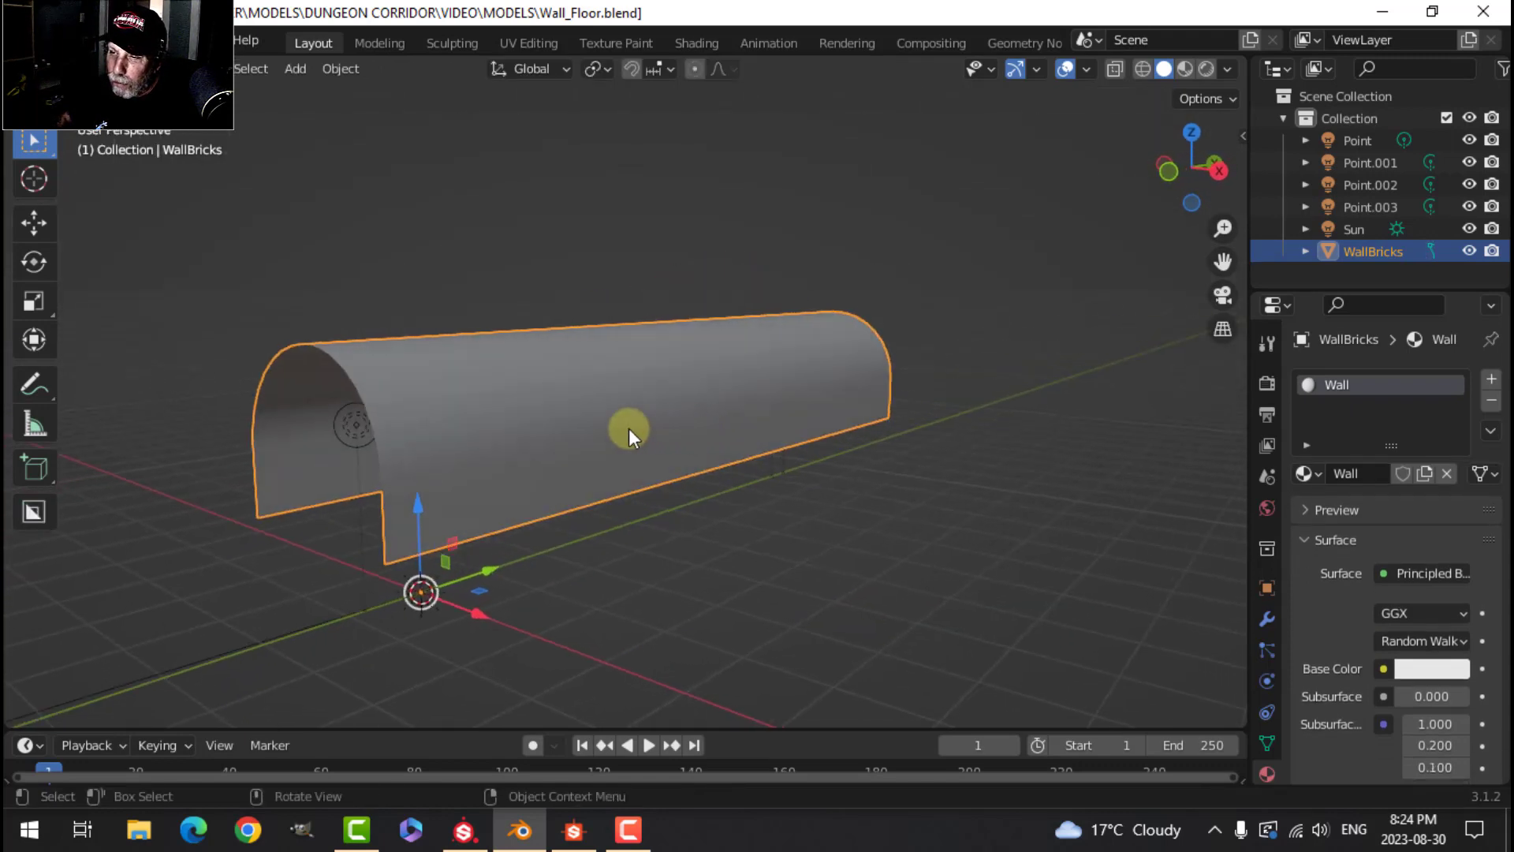
left_click(466, 828)
left_click_drag(756, 349, 733, 362, "alt")
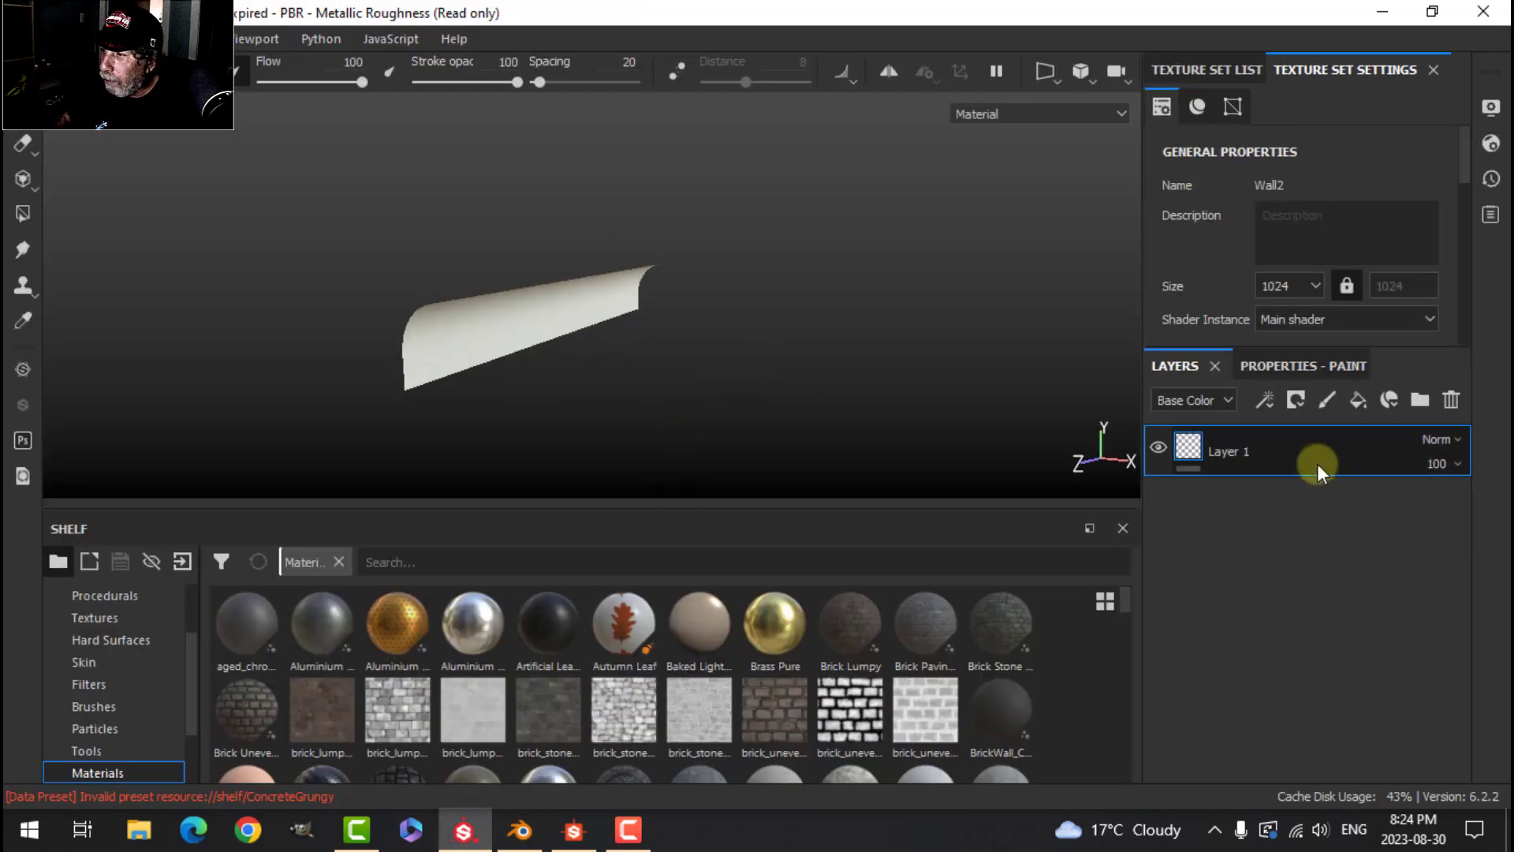
Delete Layer 1 and bake the mesh maps at an output size of 2048 with the ID map excluded.
left_click(1453, 399)
scroll(1457, 228, "down", 10)
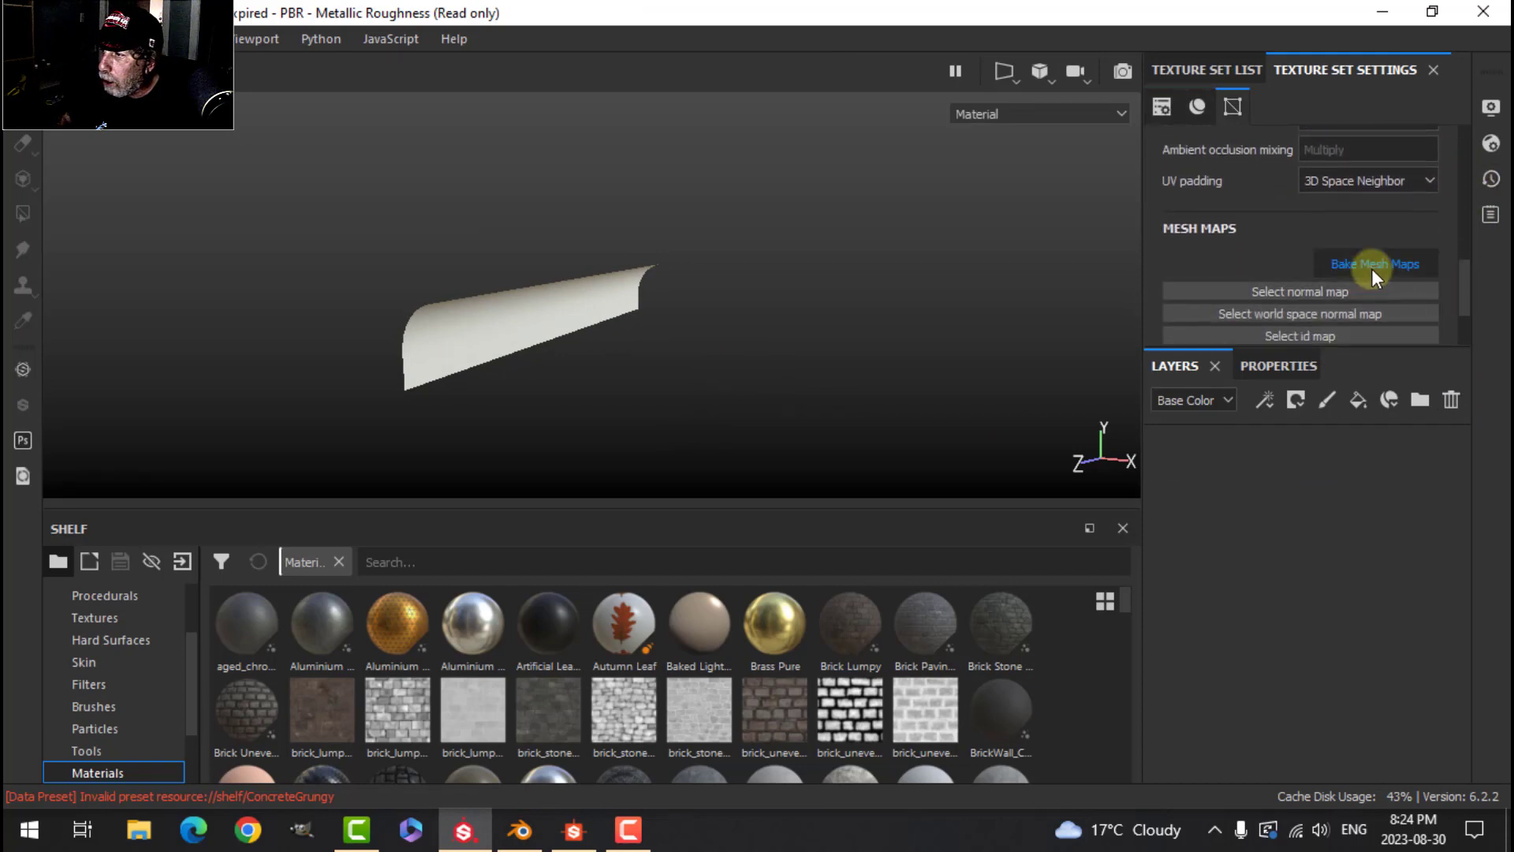
left_click(1372, 269)
left_click(743, 106)
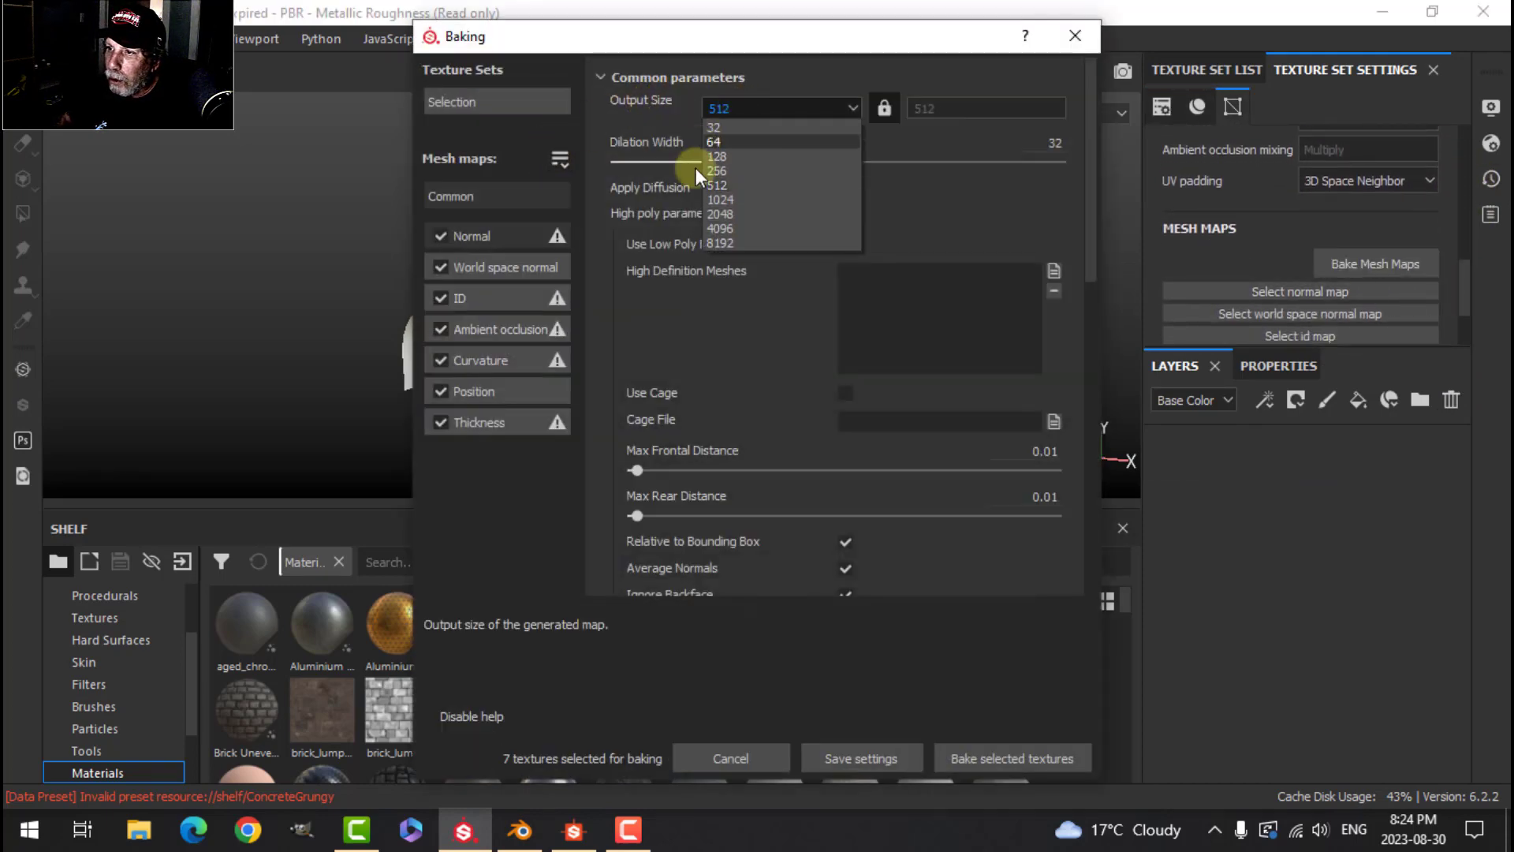
left_click(714, 213)
left_click(440, 298)
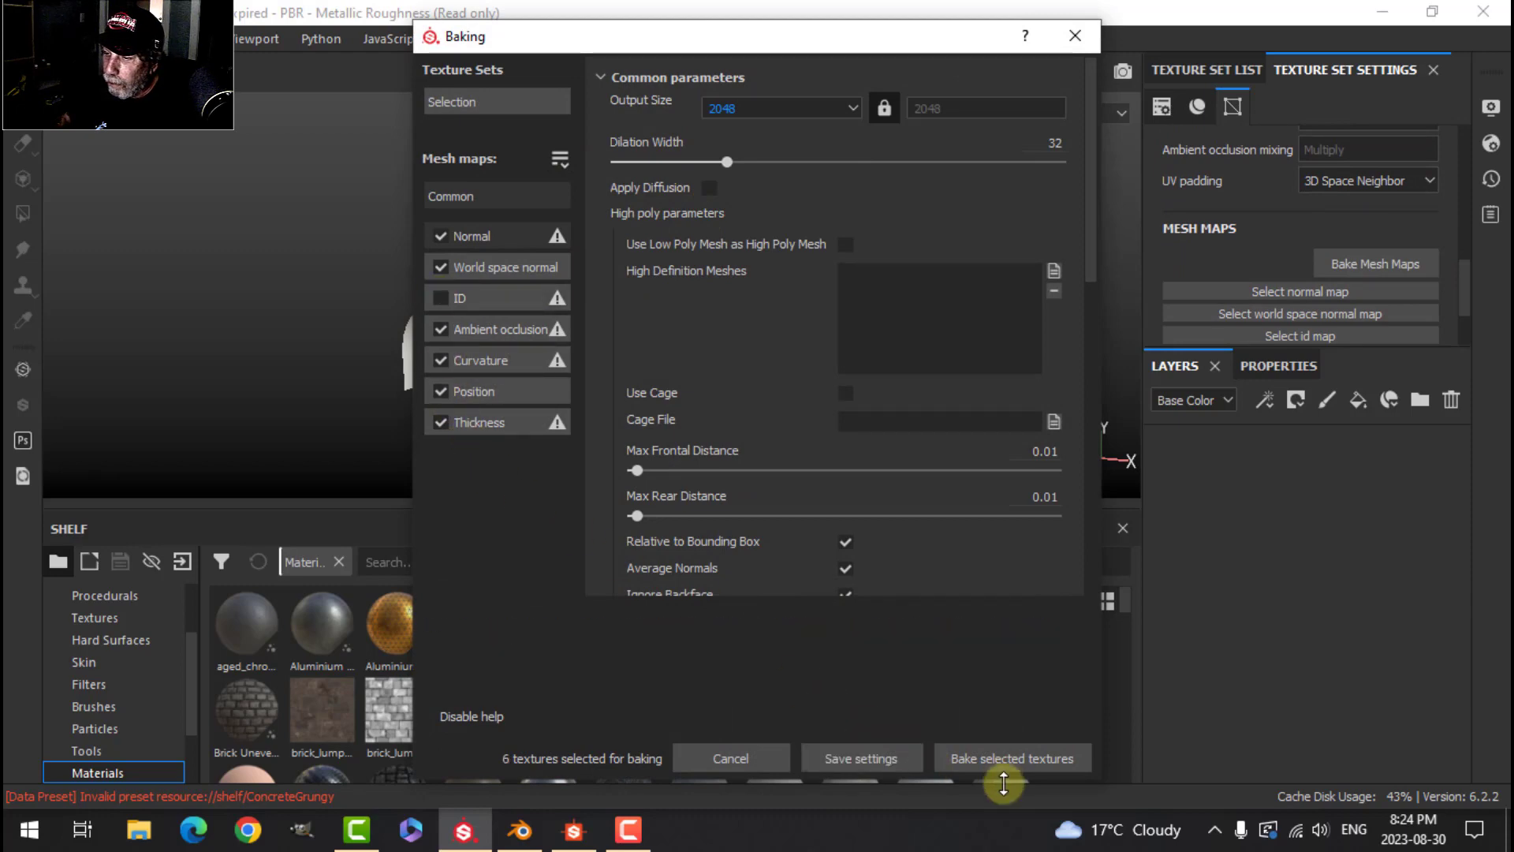
left_click(997, 756)
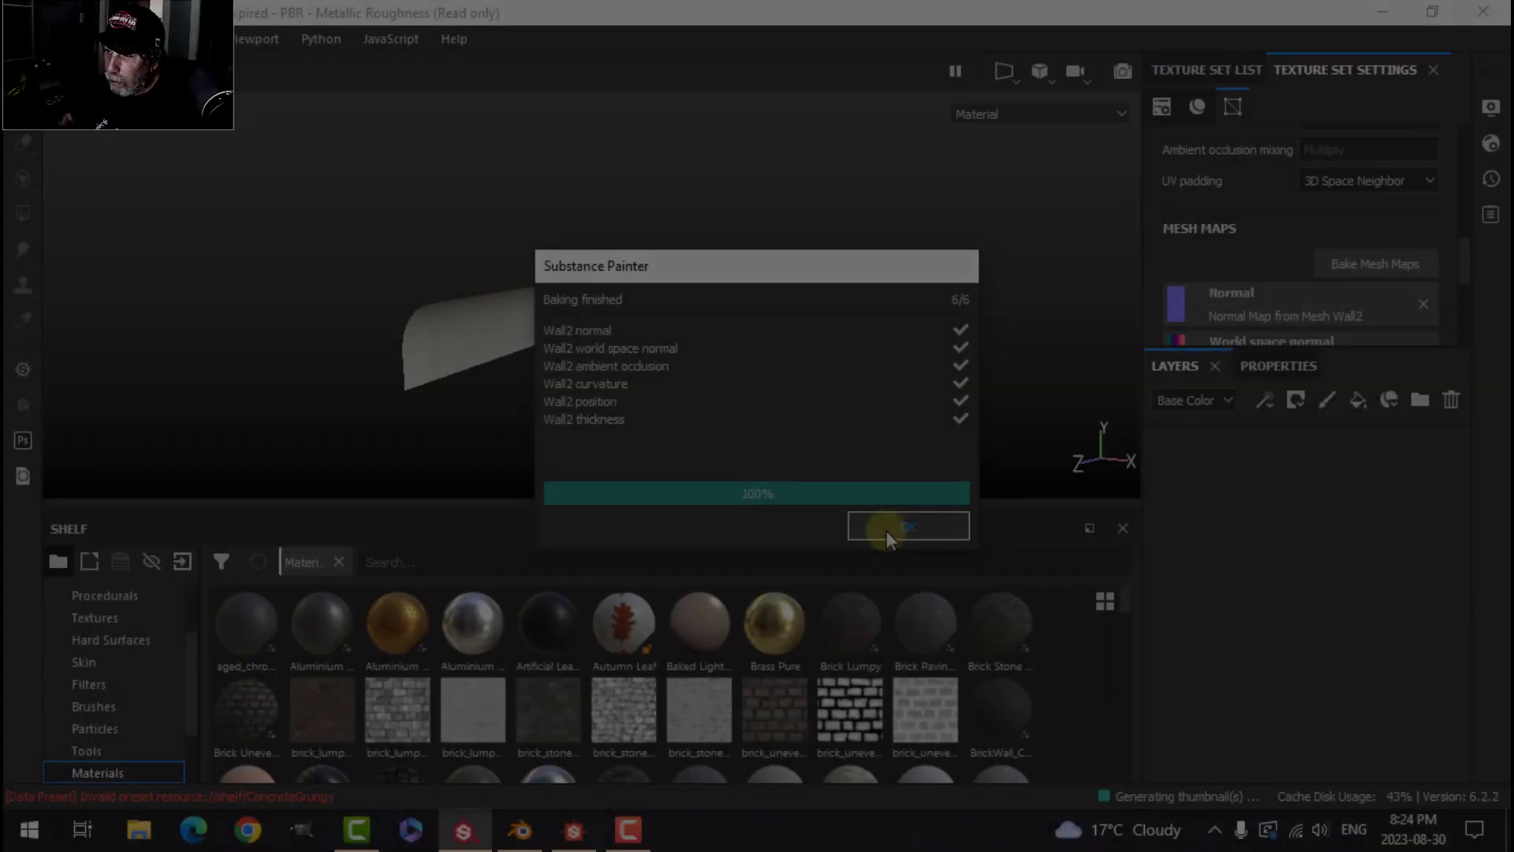
left_click(891, 526)
left_click_drag(568, 355, 632, 362, "alt")
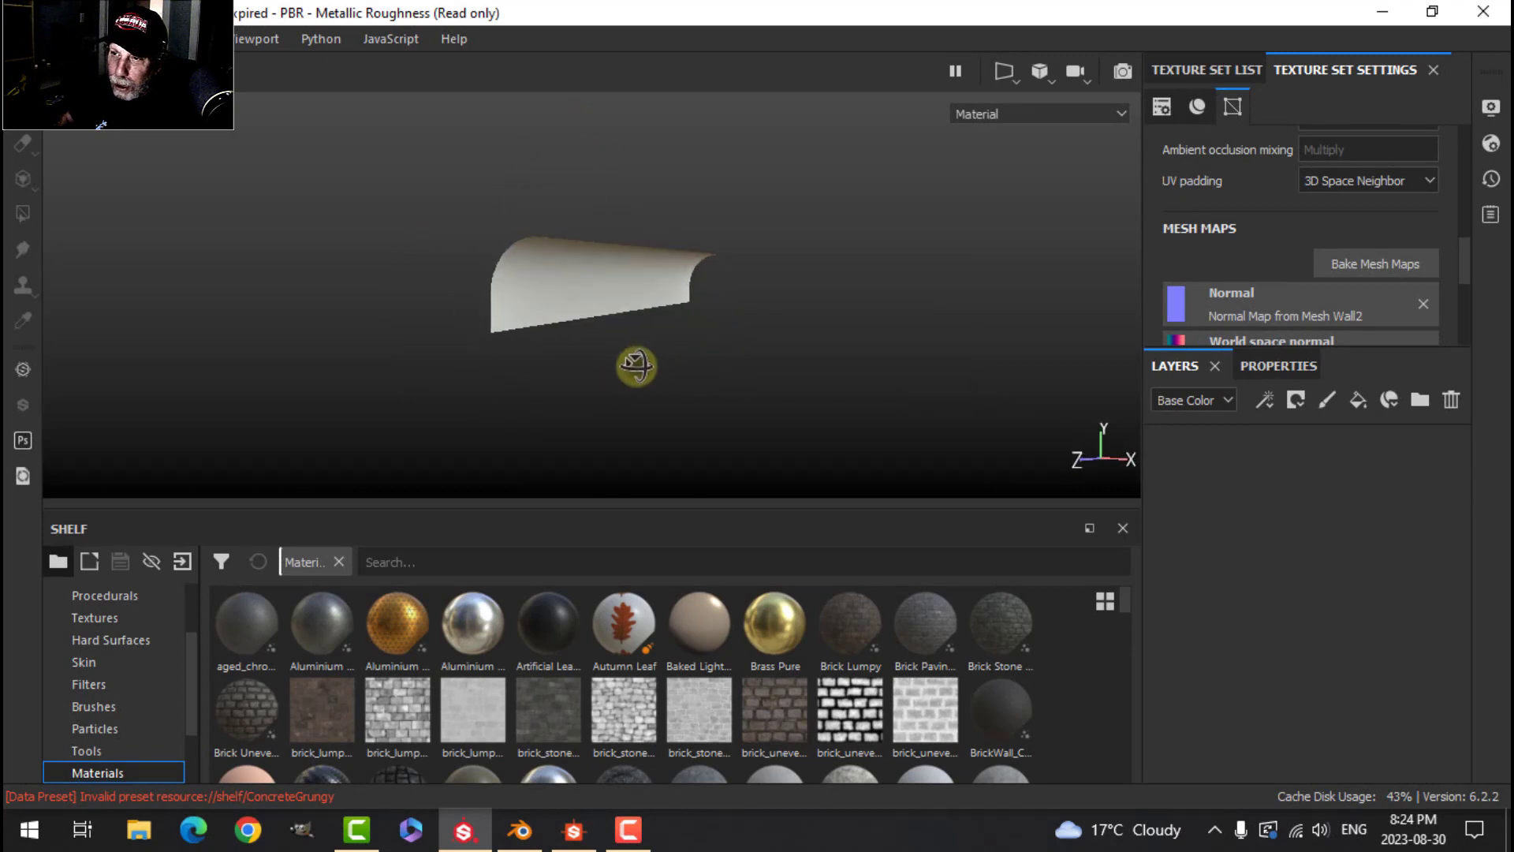
Add DungeonCorridorWallVideo3.sbsar from the VIDEO project's SUBSTANCE DESIGNER folder to the resources for import.
left_click(183, 561)
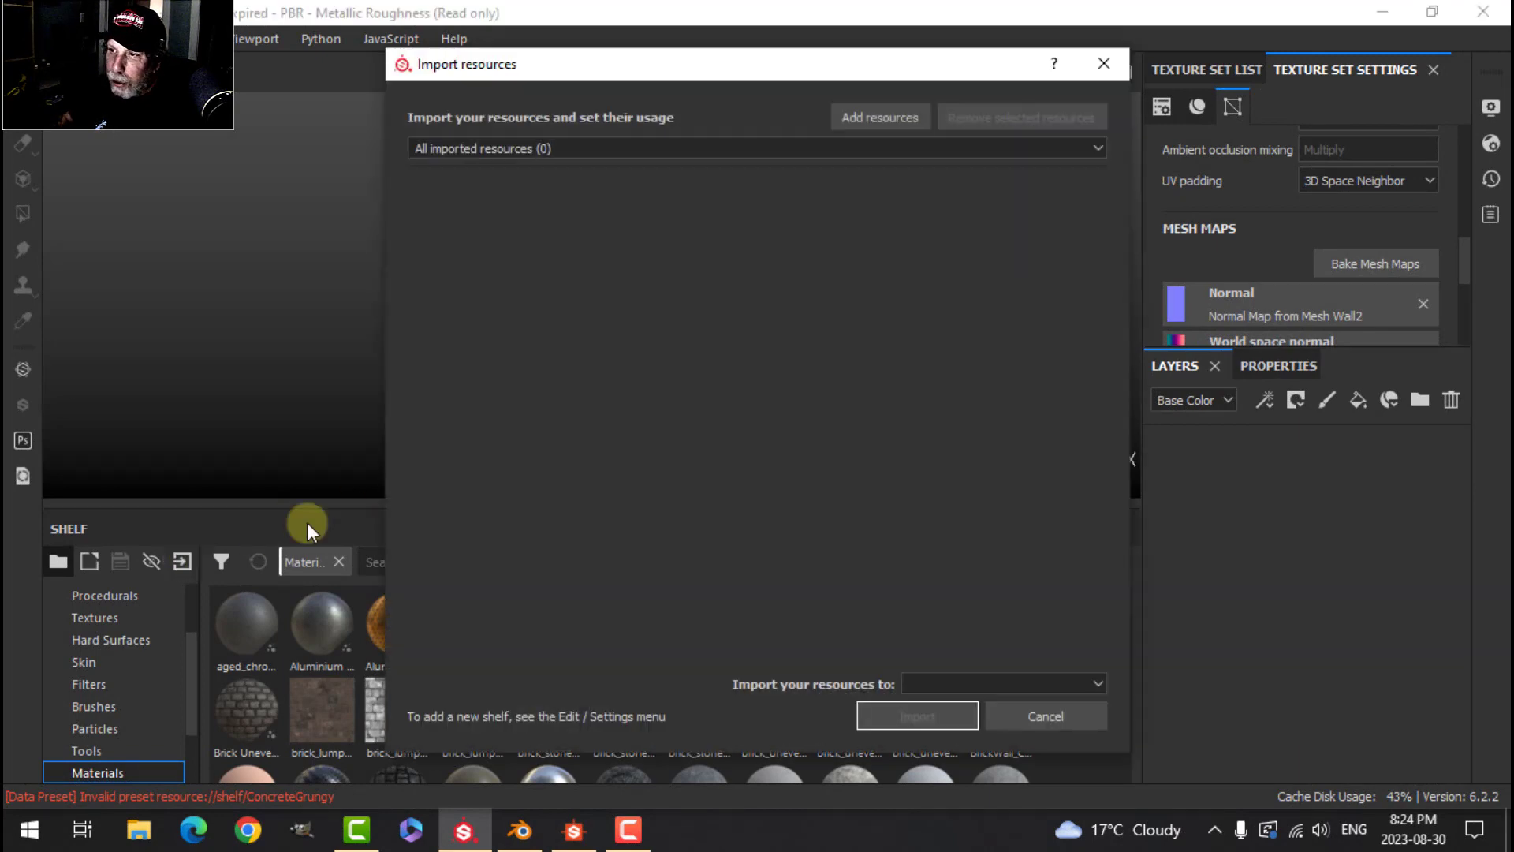
left_click(877, 112)
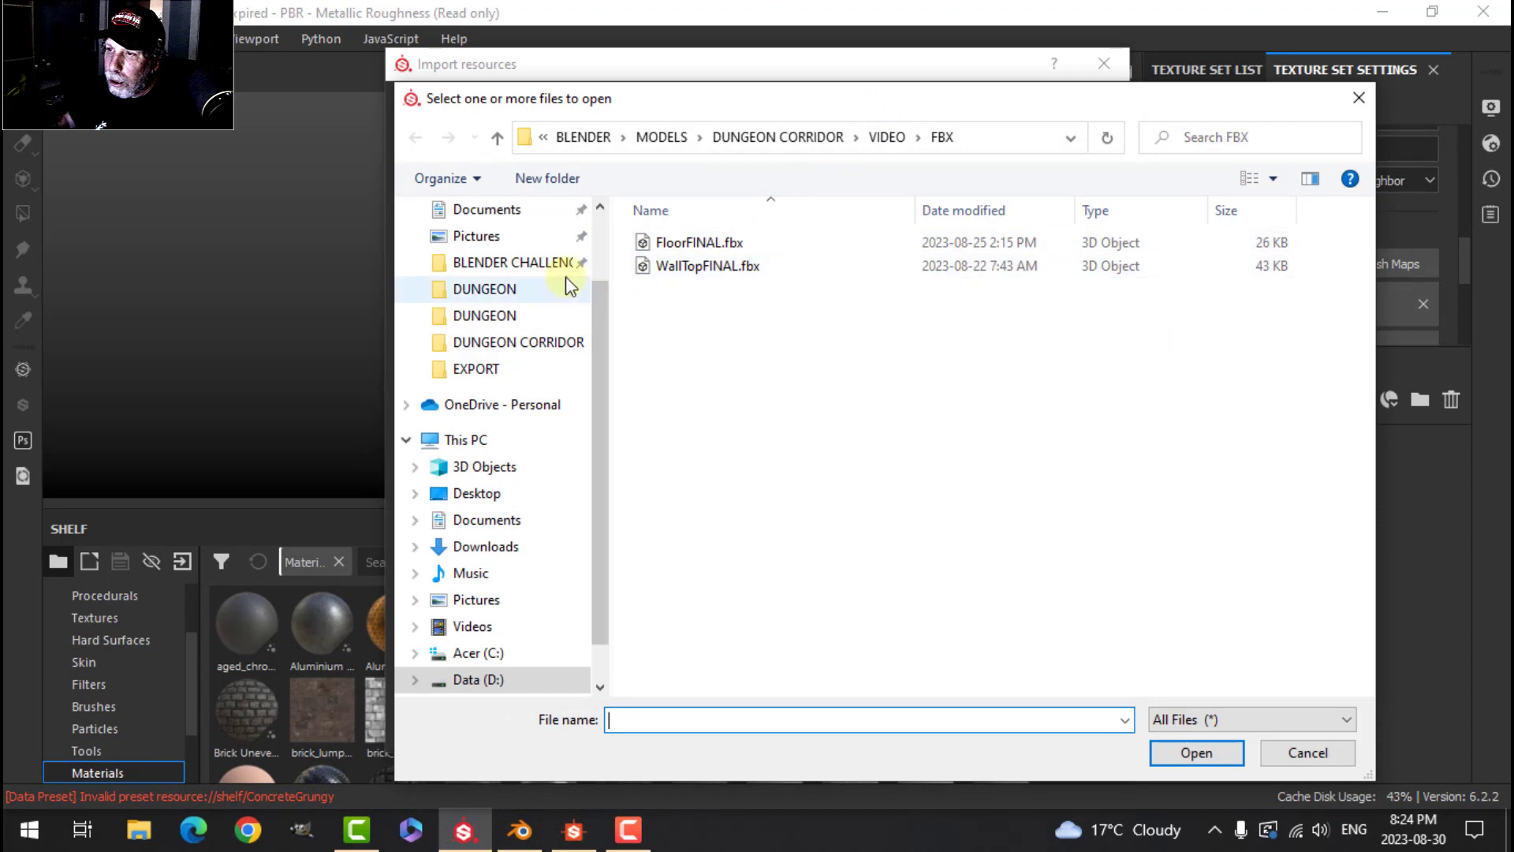
left_click(886, 138)
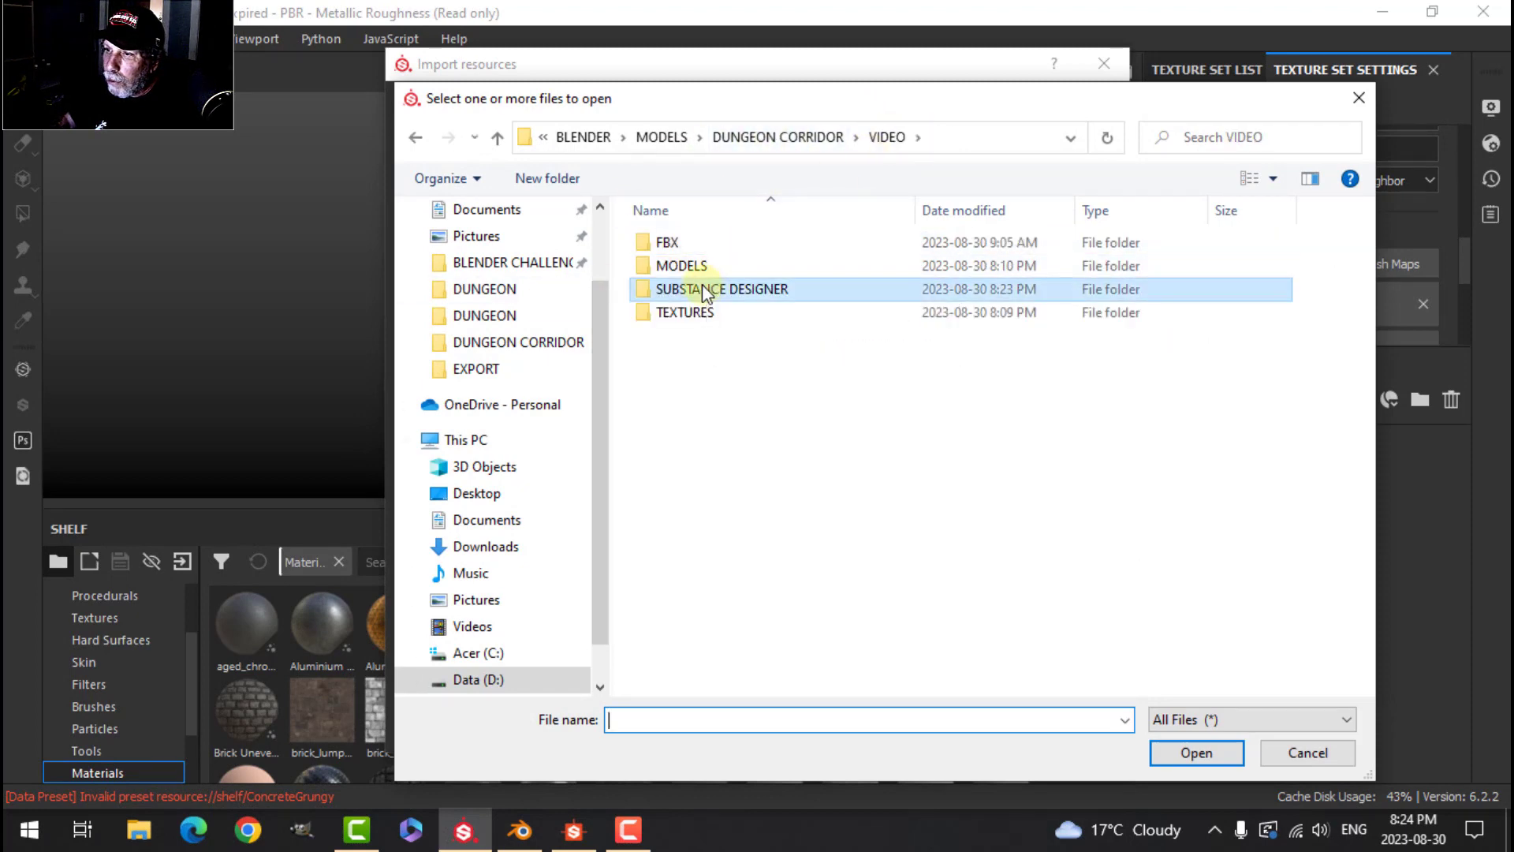
double_click(662, 289)
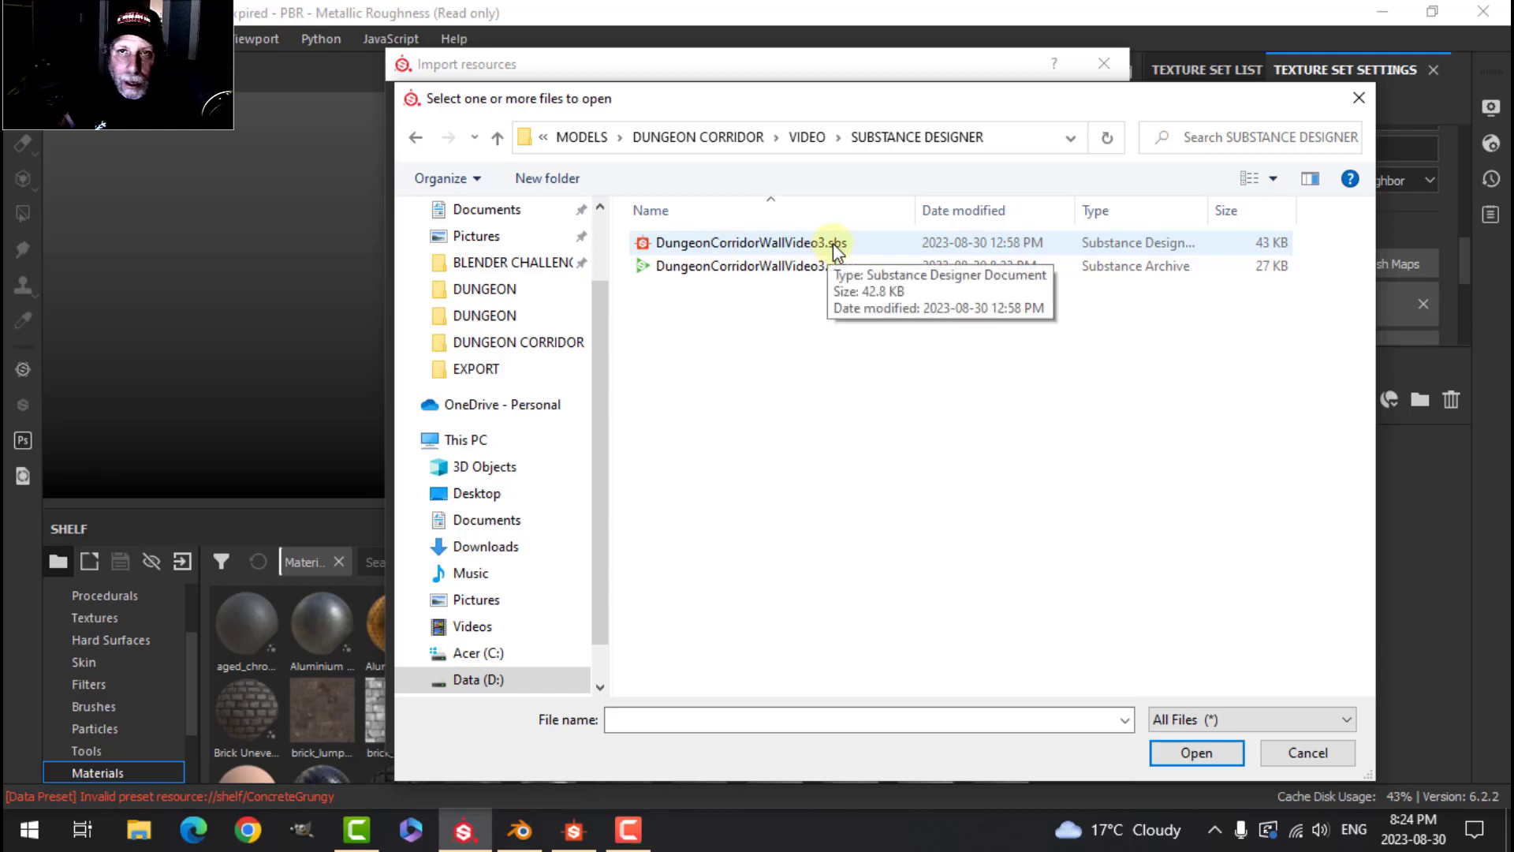
left_click(776, 266)
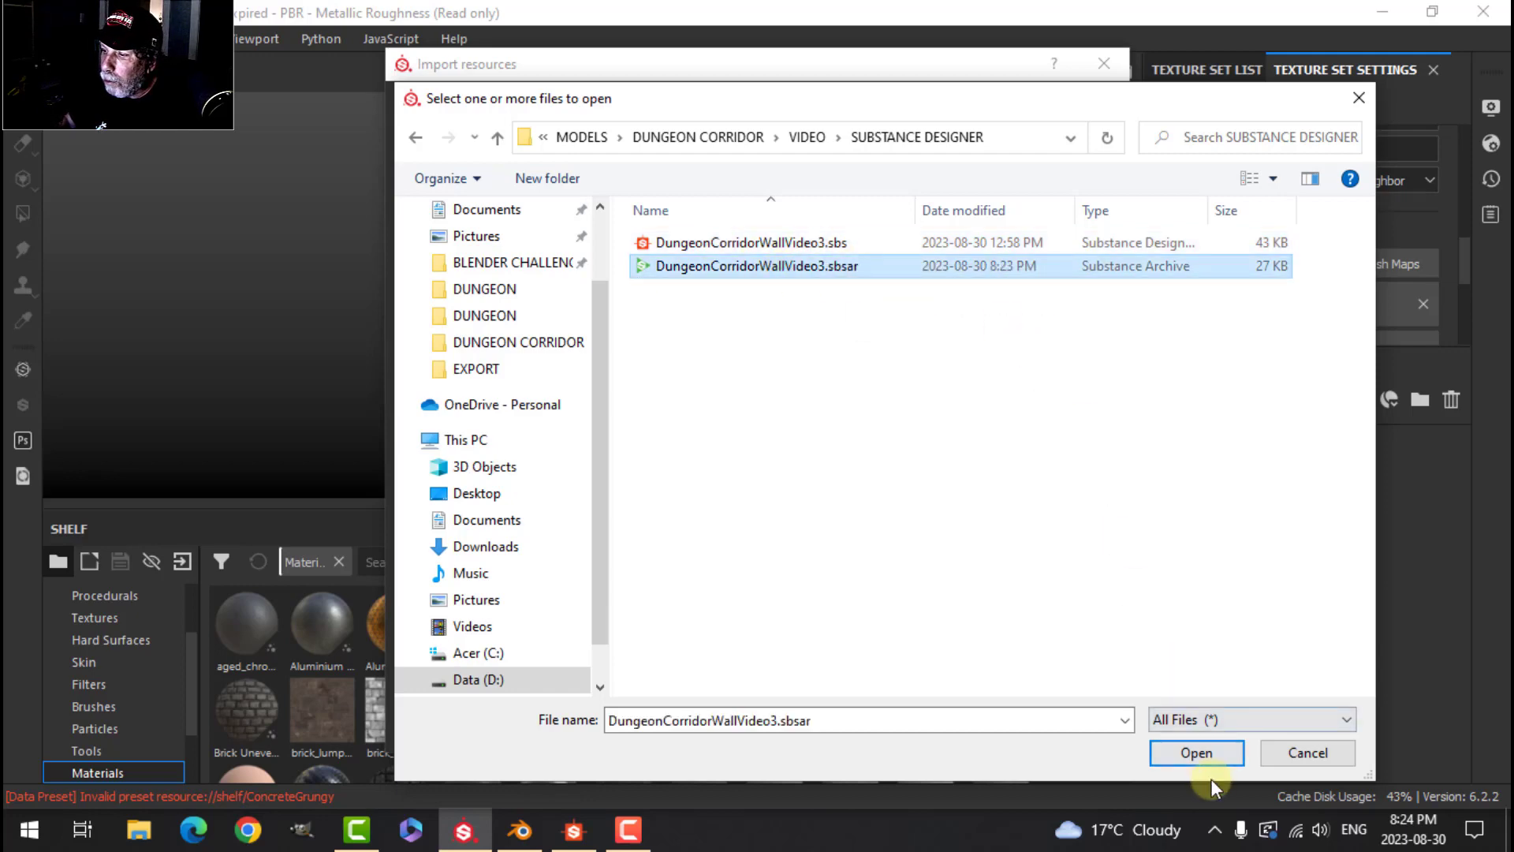
left_click(1205, 753)
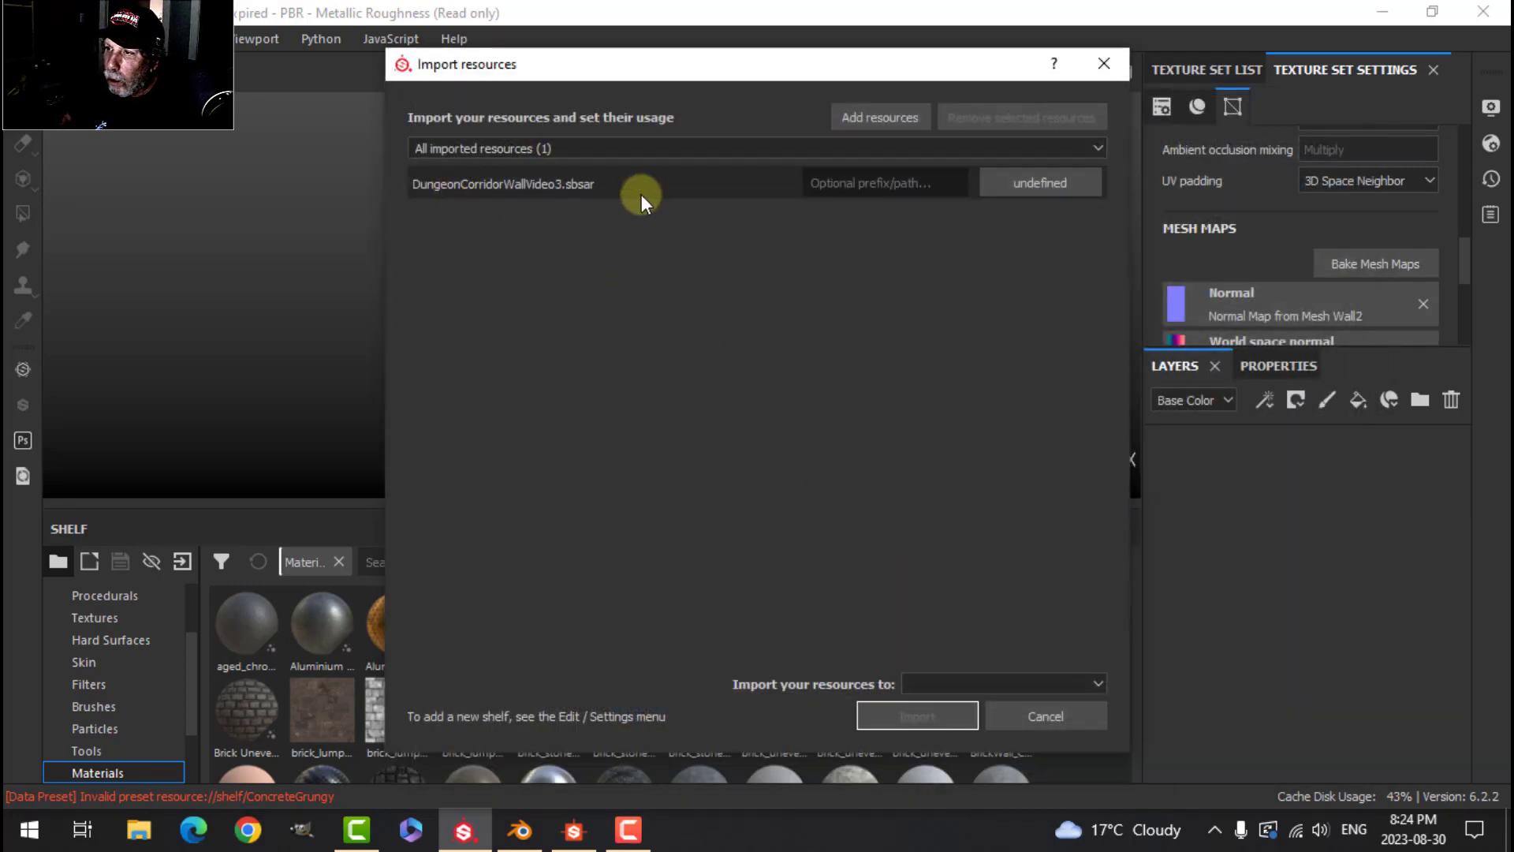
Set the usage of DungeonCorridorWallVideo3.sbsar to basematerial, choose an import destination, and import it into the shelf.
left_click(1040, 184)
left_click(1071, 223)
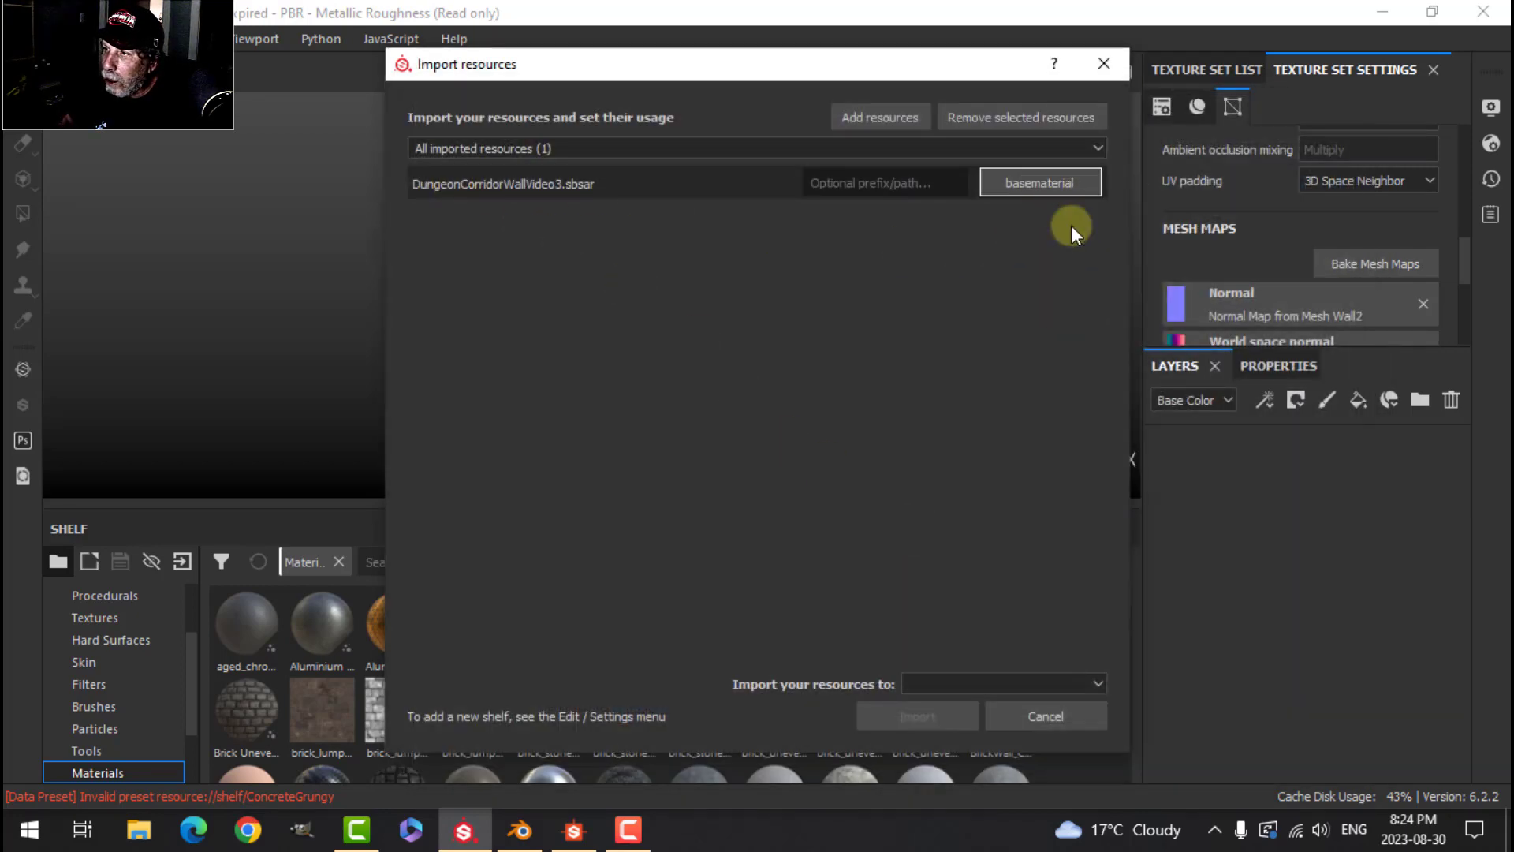
left_click(955, 678)
left_click(954, 693)
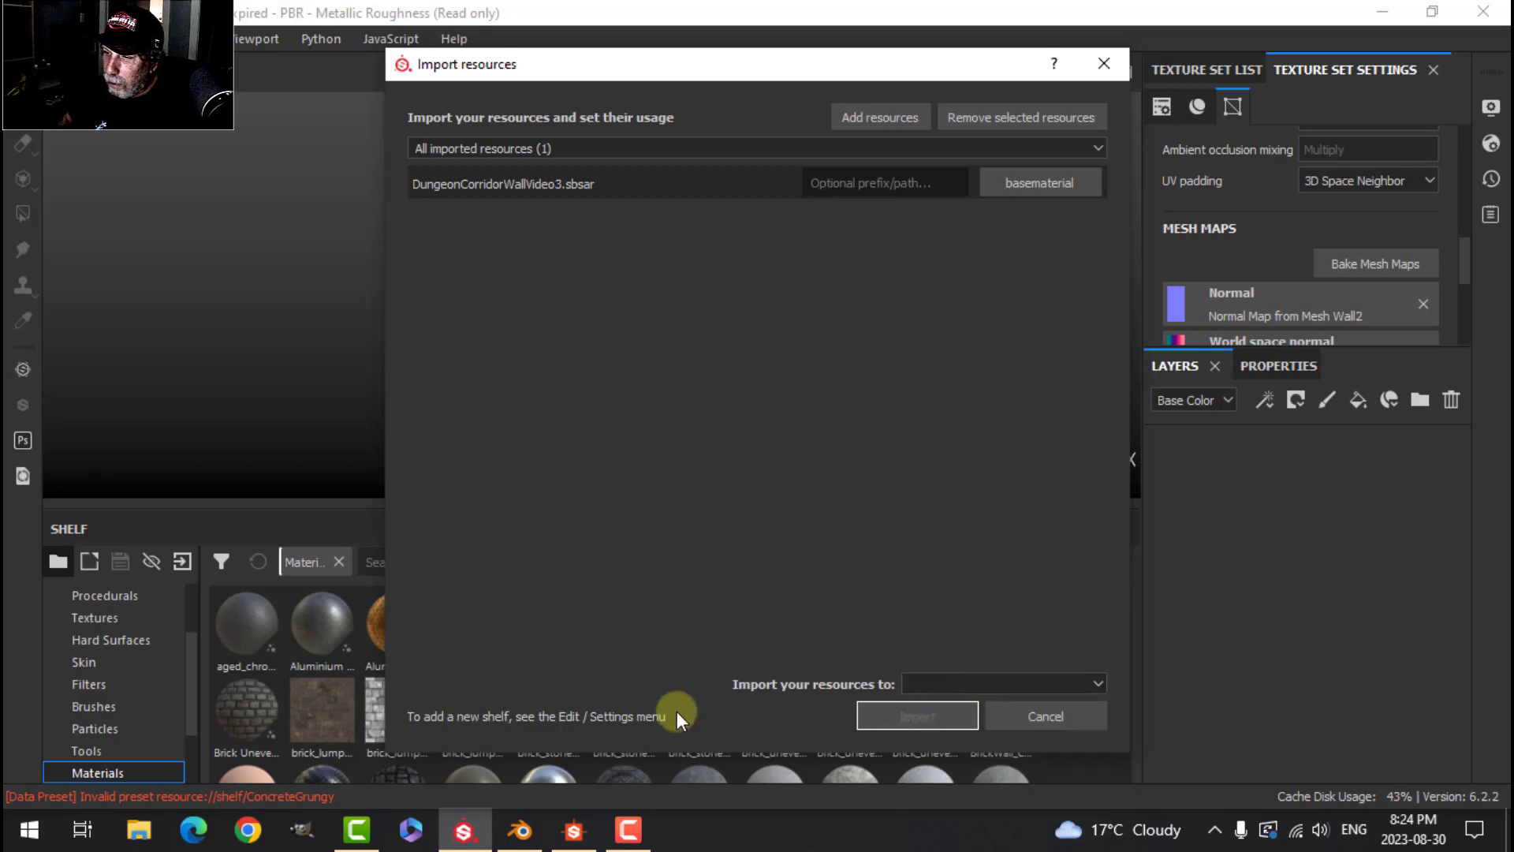
left_click(977, 685)
left_click(966, 701)
left_click(946, 715)
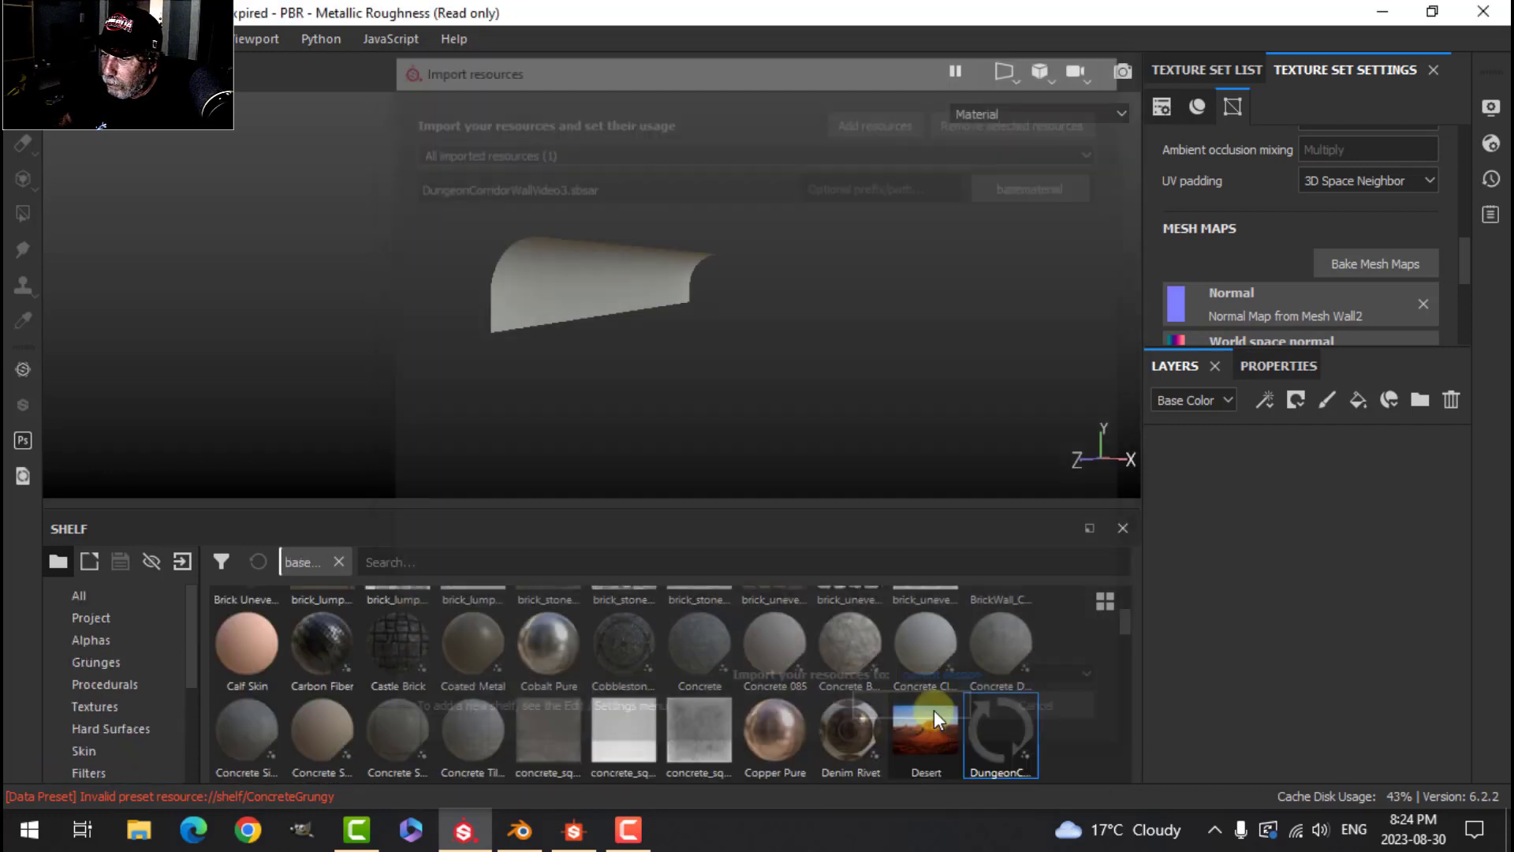
Apply the DungeonCorridorWallVideo3 material to the wall mesh with a UV scale of 6 and a rotation of 90.
mouse_move(1000, 748)
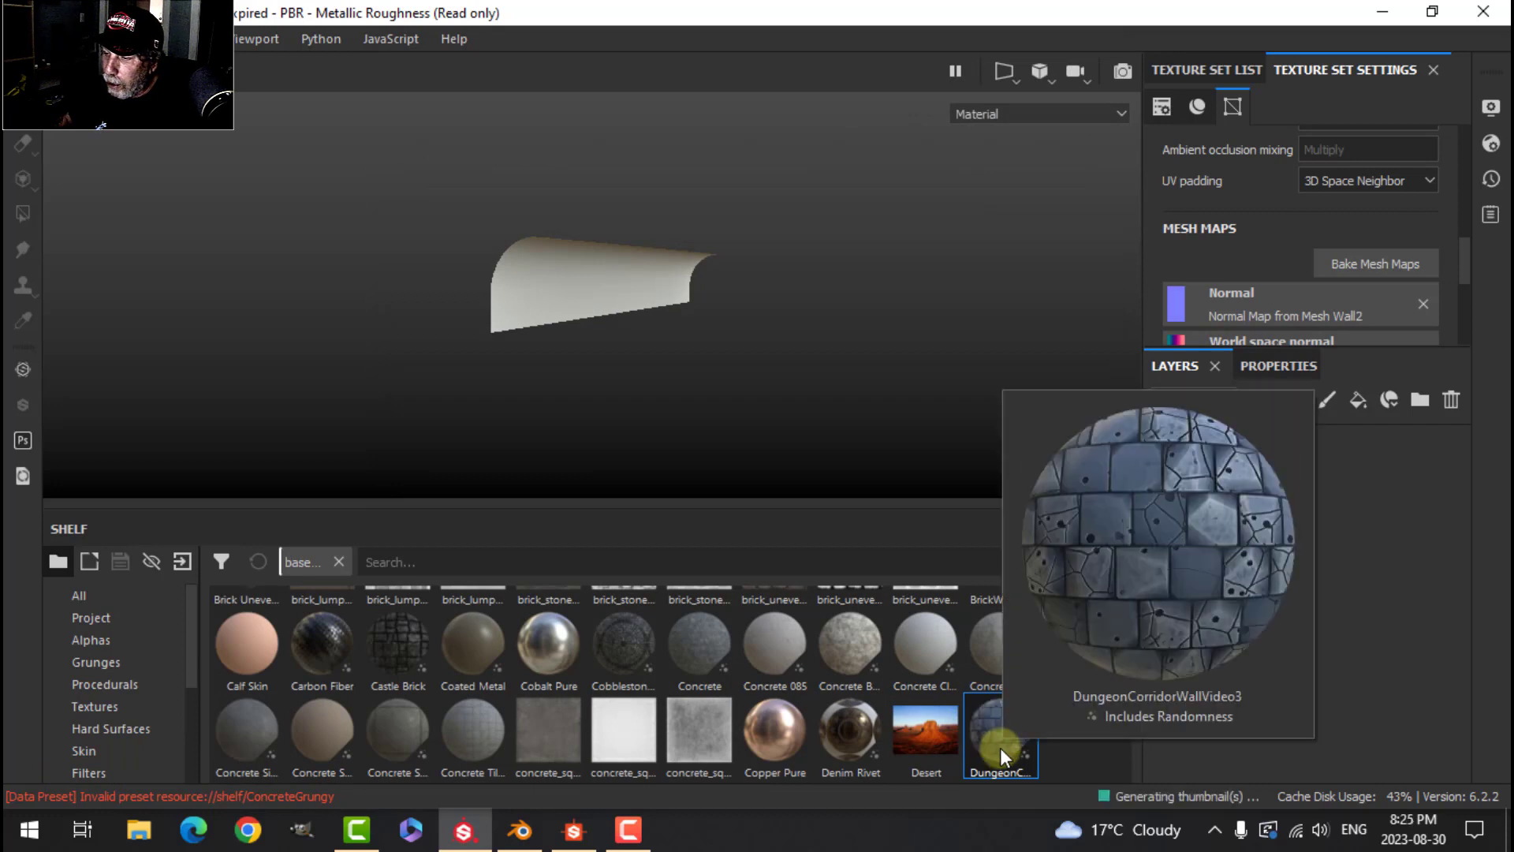
left_click_drag(999, 748, 754, 369)
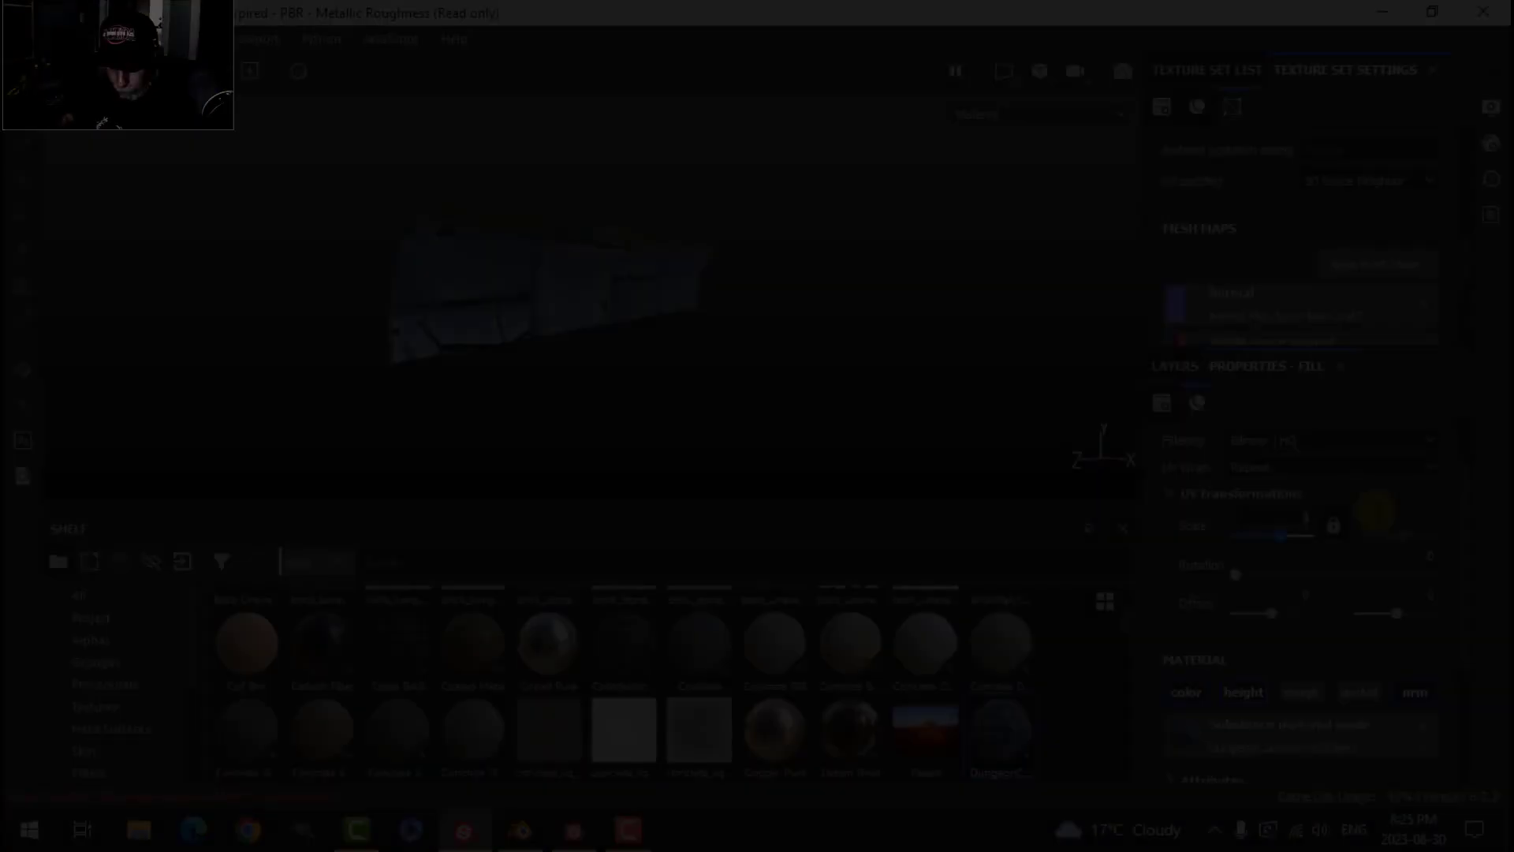
key("Return")
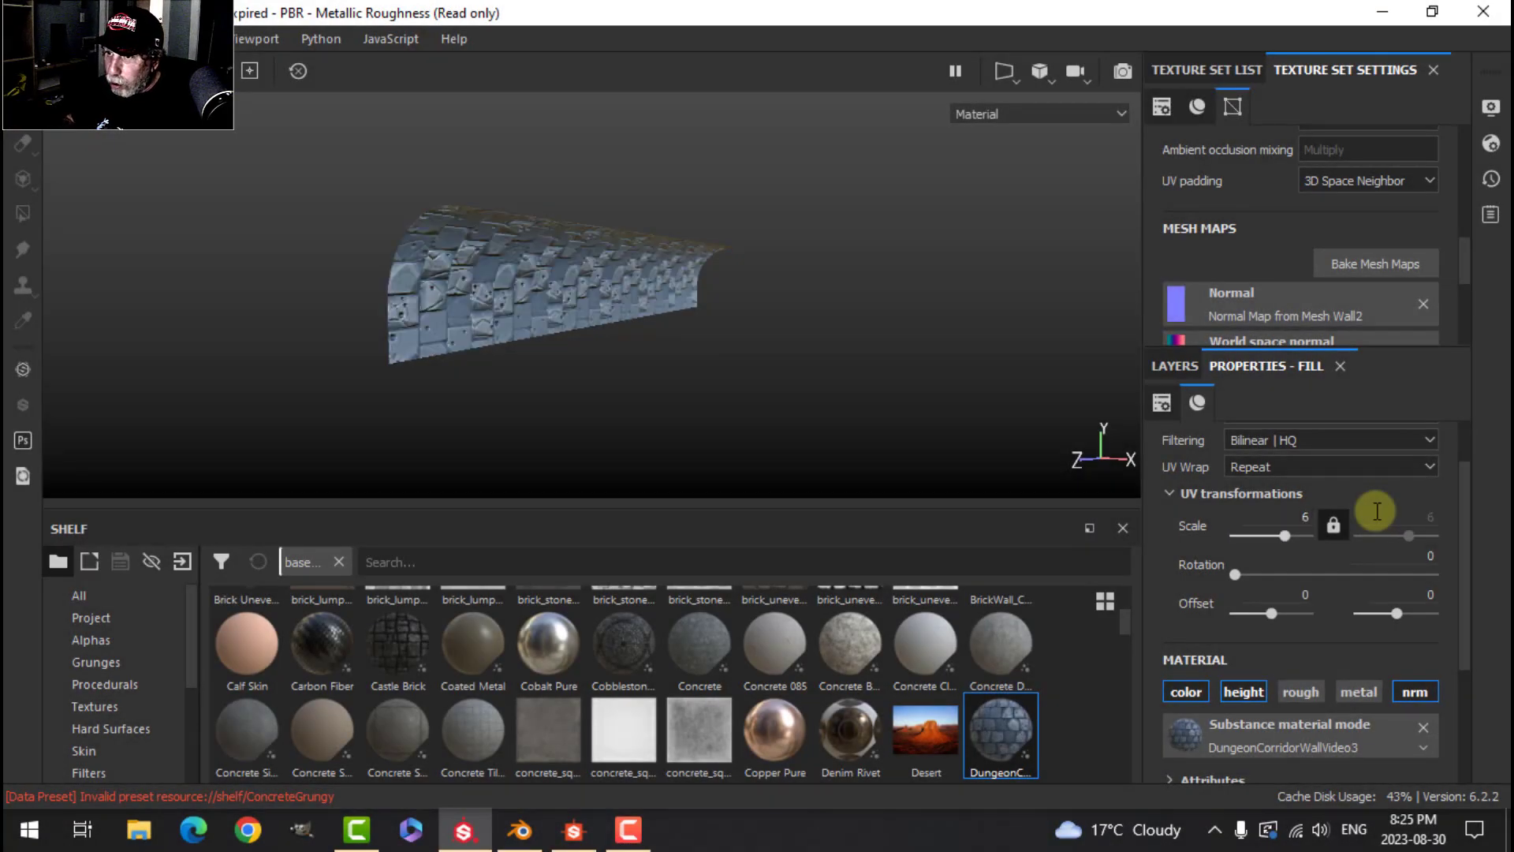
left_click(1408, 555)
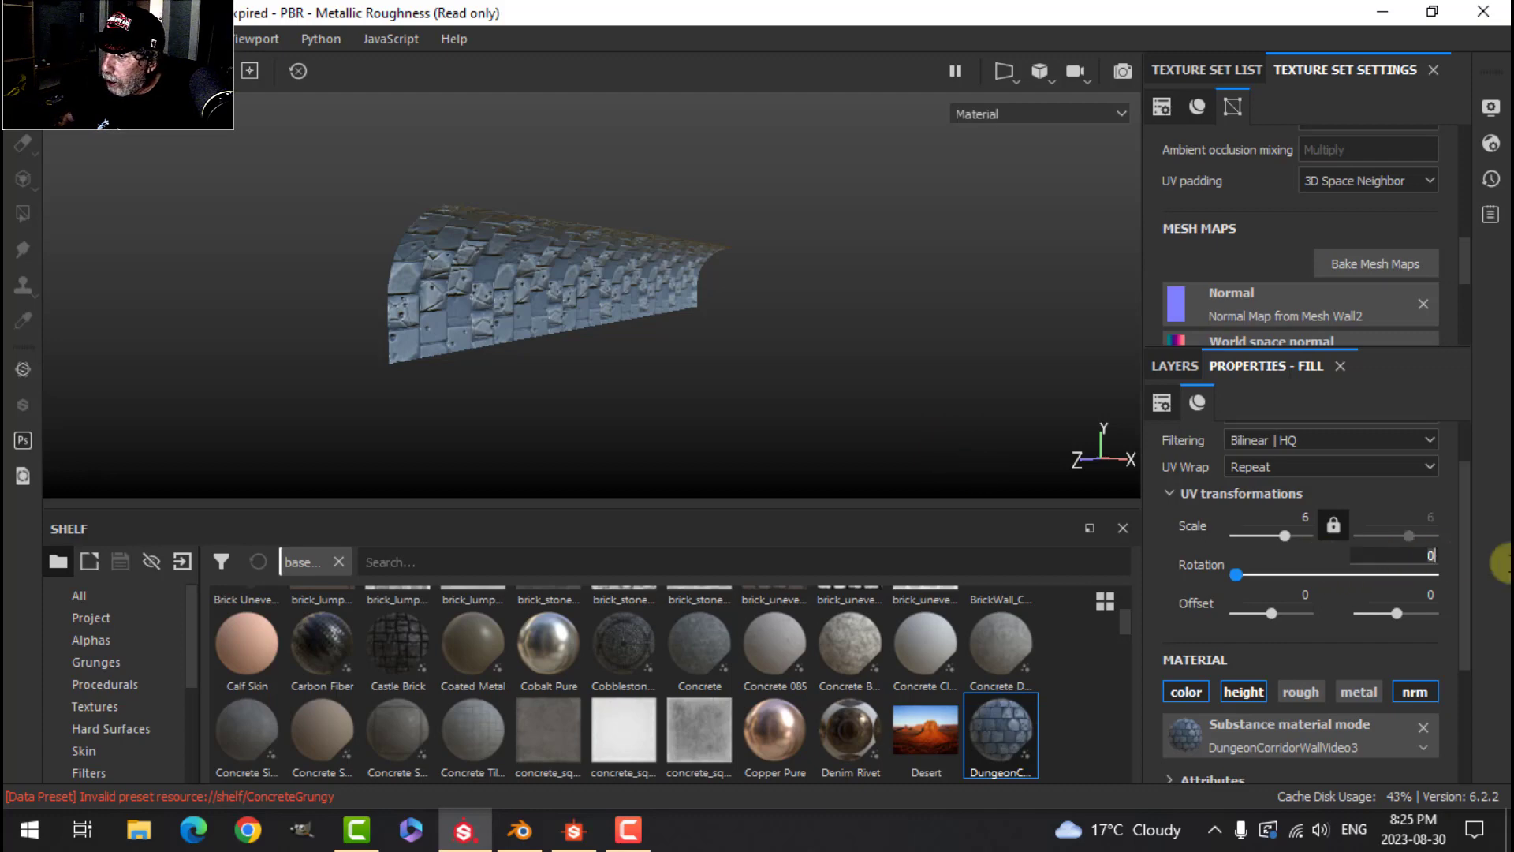
key("Return")
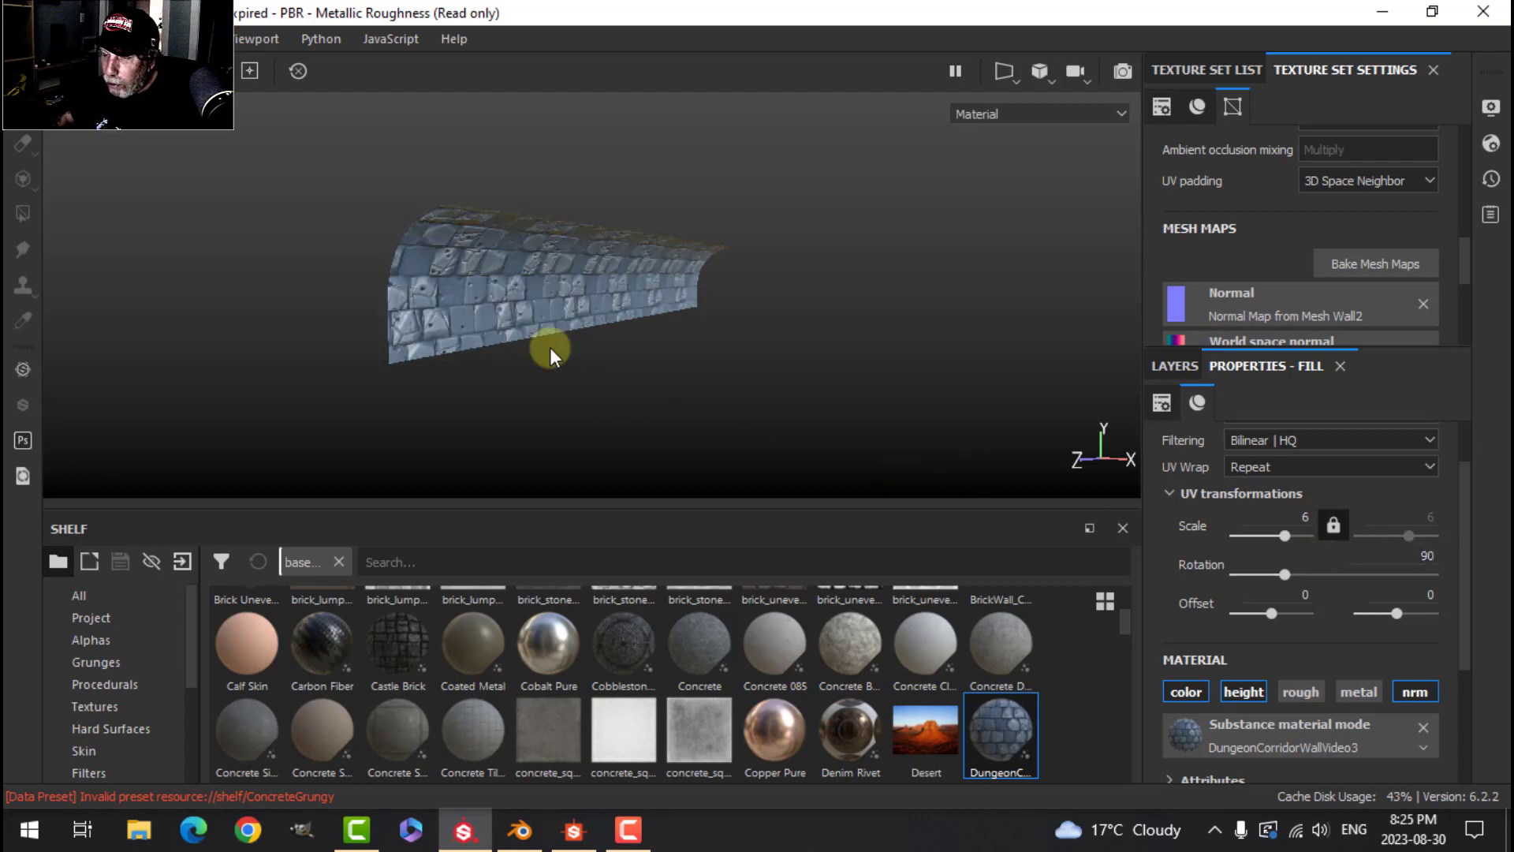
Examine the brick size, direction and crack detail along the tunnel wall from several angles.
left_click_drag(534, 305, 643, 311, "alt")
scroll(541, 354, "up", 5)
left_click_drag(541, 355, 588, 292, "alt")
scroll(587, 296, "up", 4)
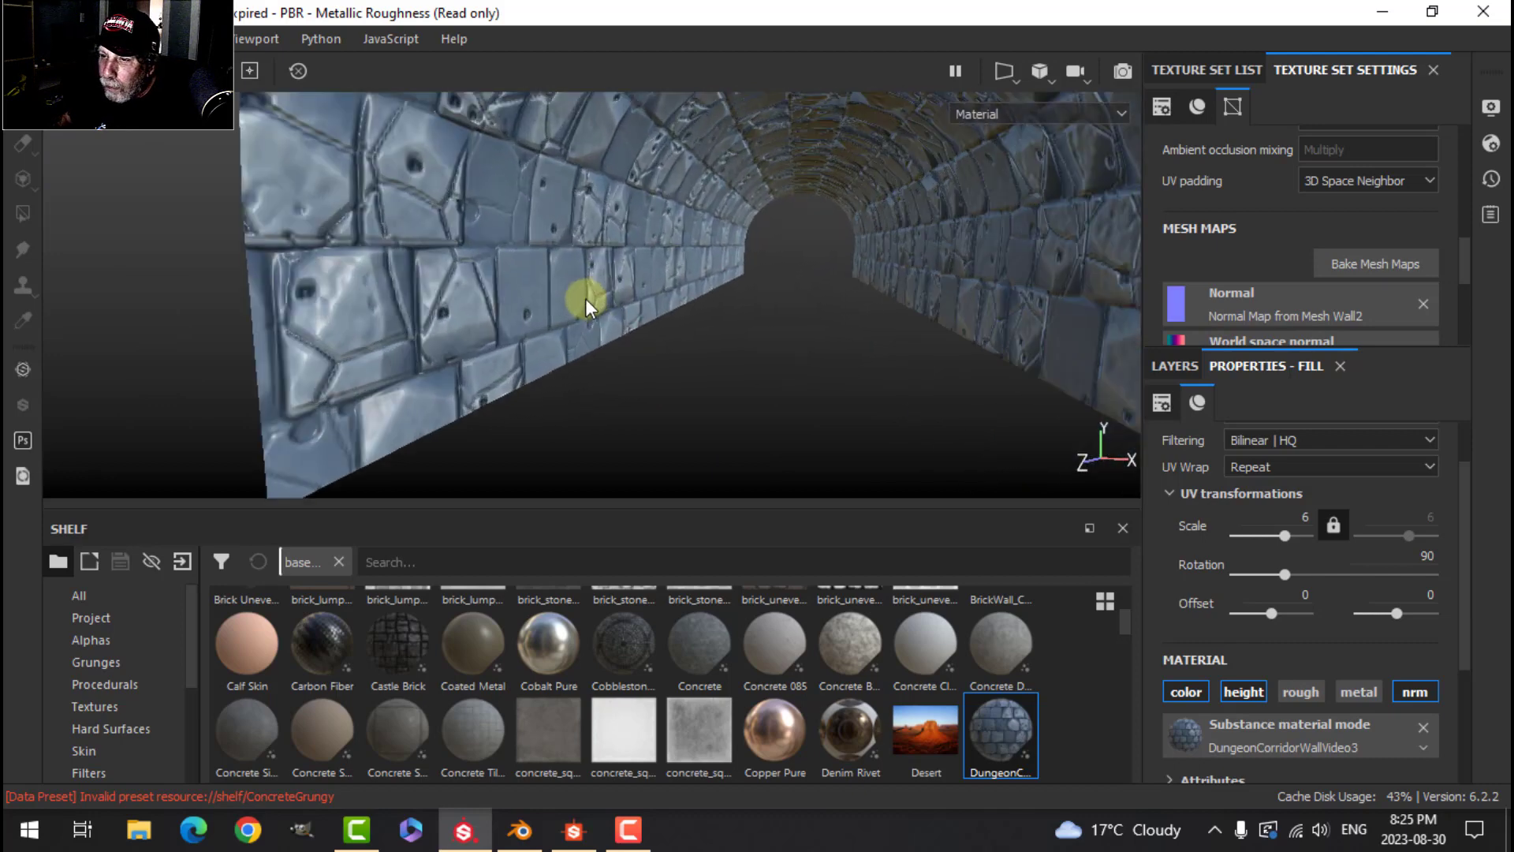
scroll(582, 300, "down", 2)
middle_click_drag(581, 300, 605, 305, "alt")
left_click_drag(605, 304, 590, 309, "alt")
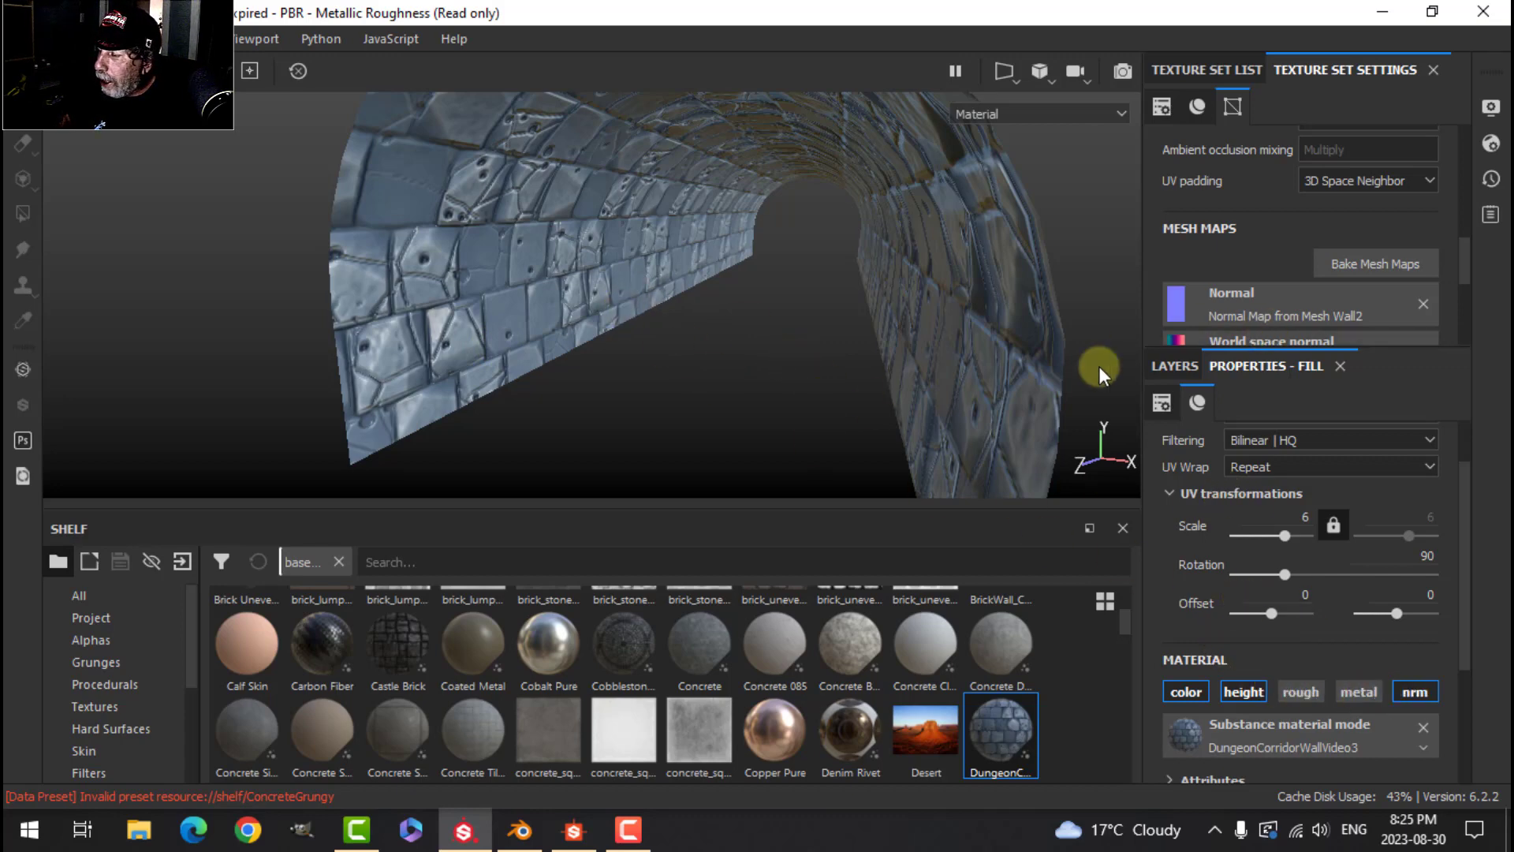
left_click_drag(641, 311, 646, 368, "alt")
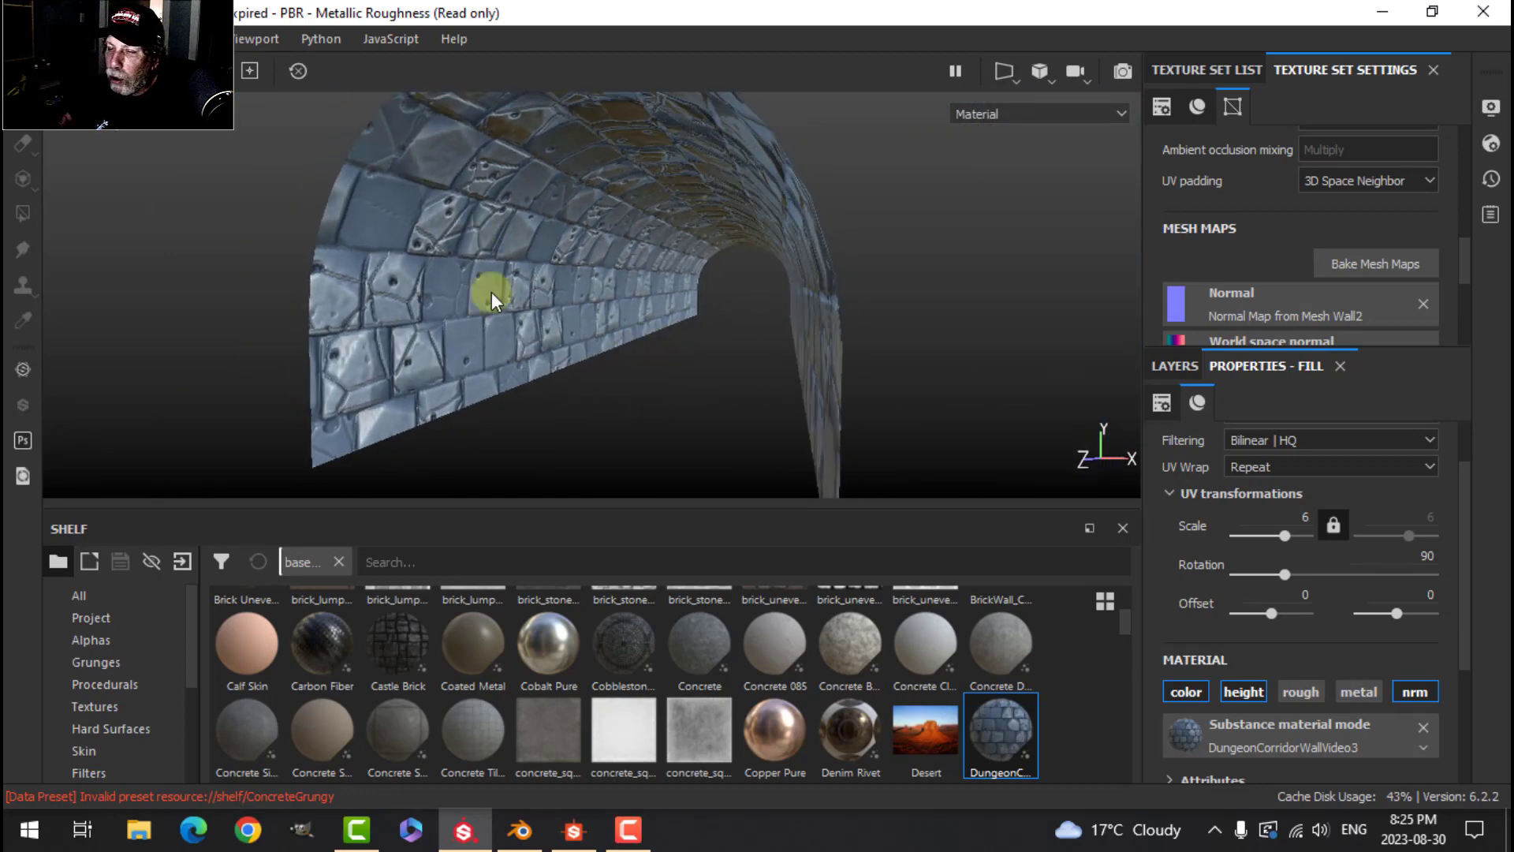
left_click_drag(490, 292, 333, 330, "alt")
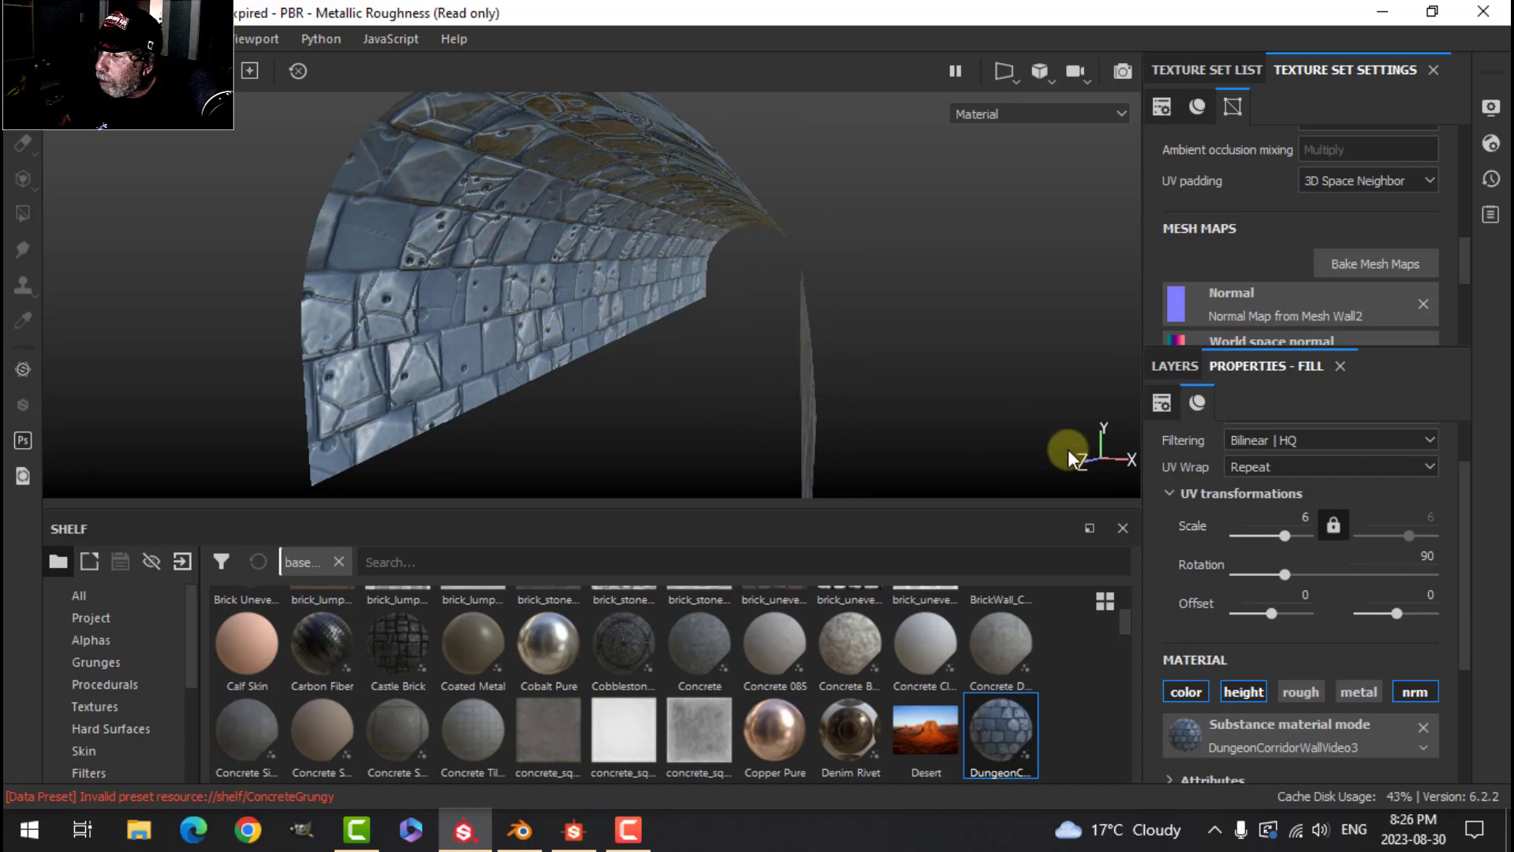
Raise the tessellation Subdivision Count to 32 in the main shader's displacement and tessellation settings.
left_click(1490, 145)
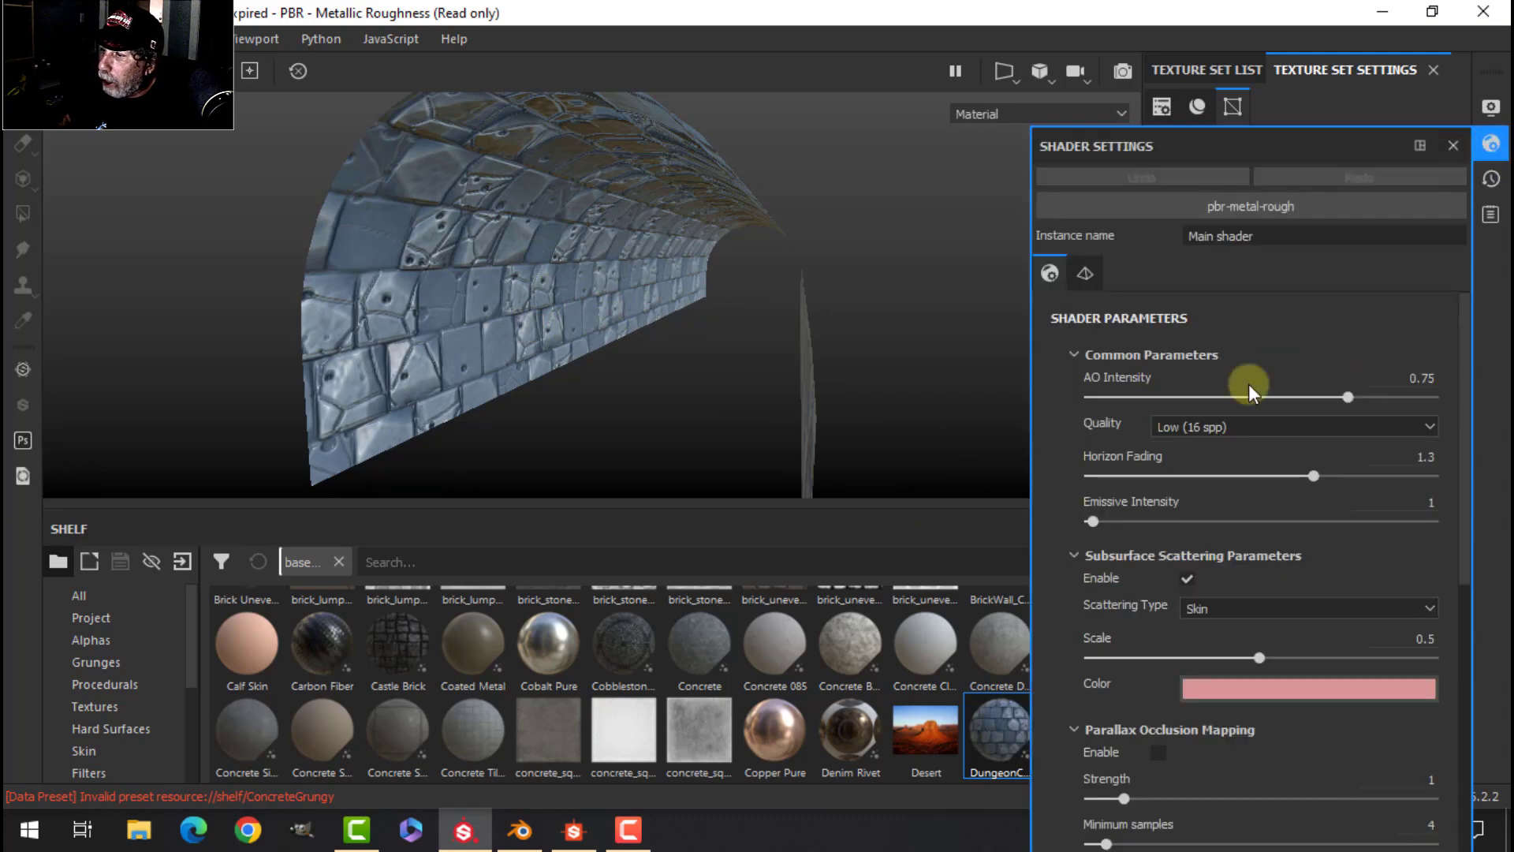
scroll(1209, 510, "down", 7)
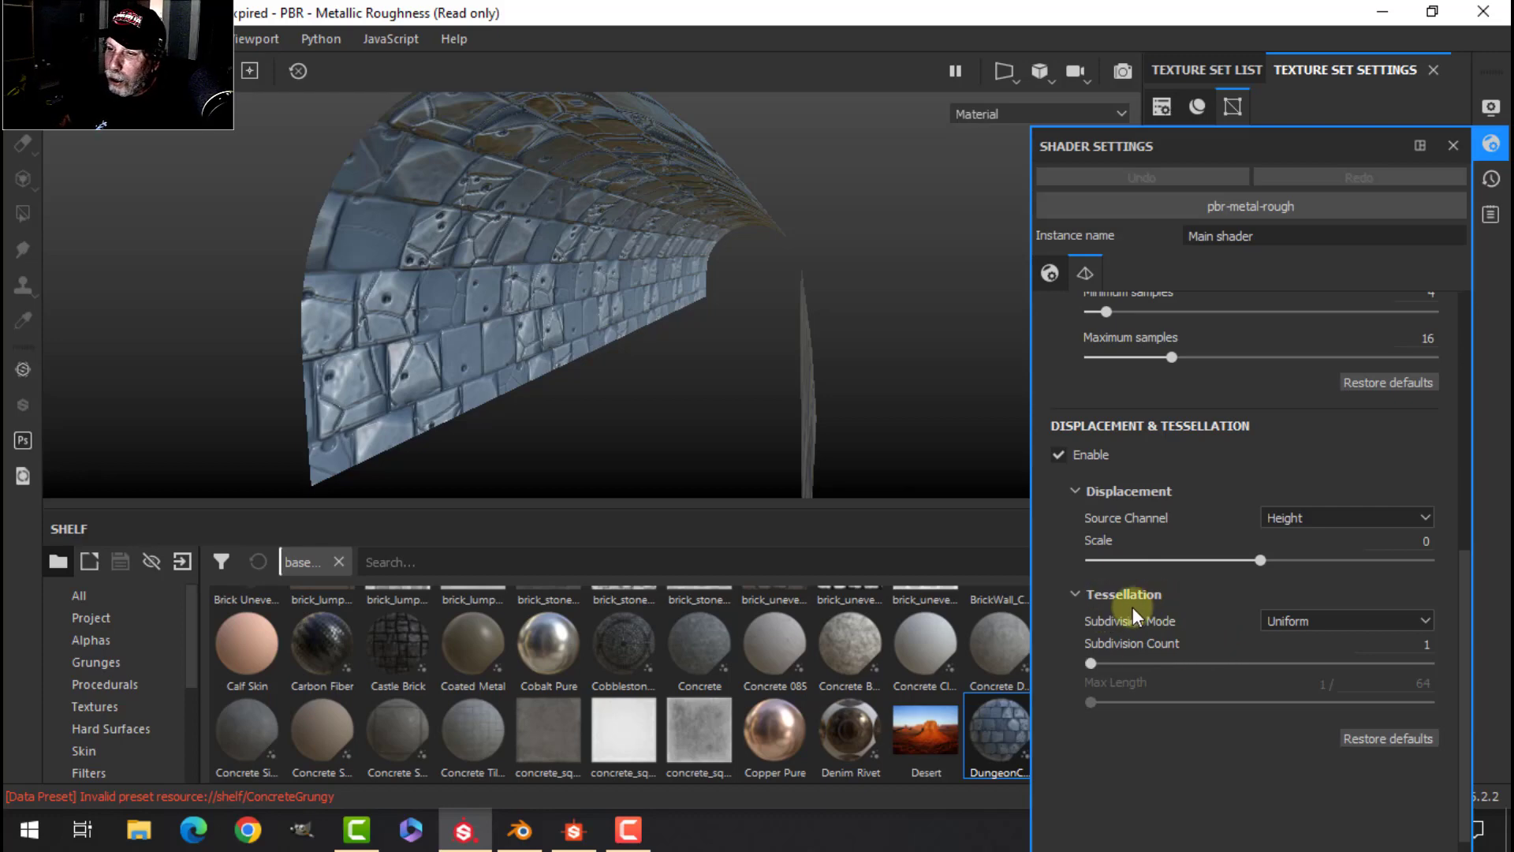
left_click_drag(1096, 663, 1328, 665)
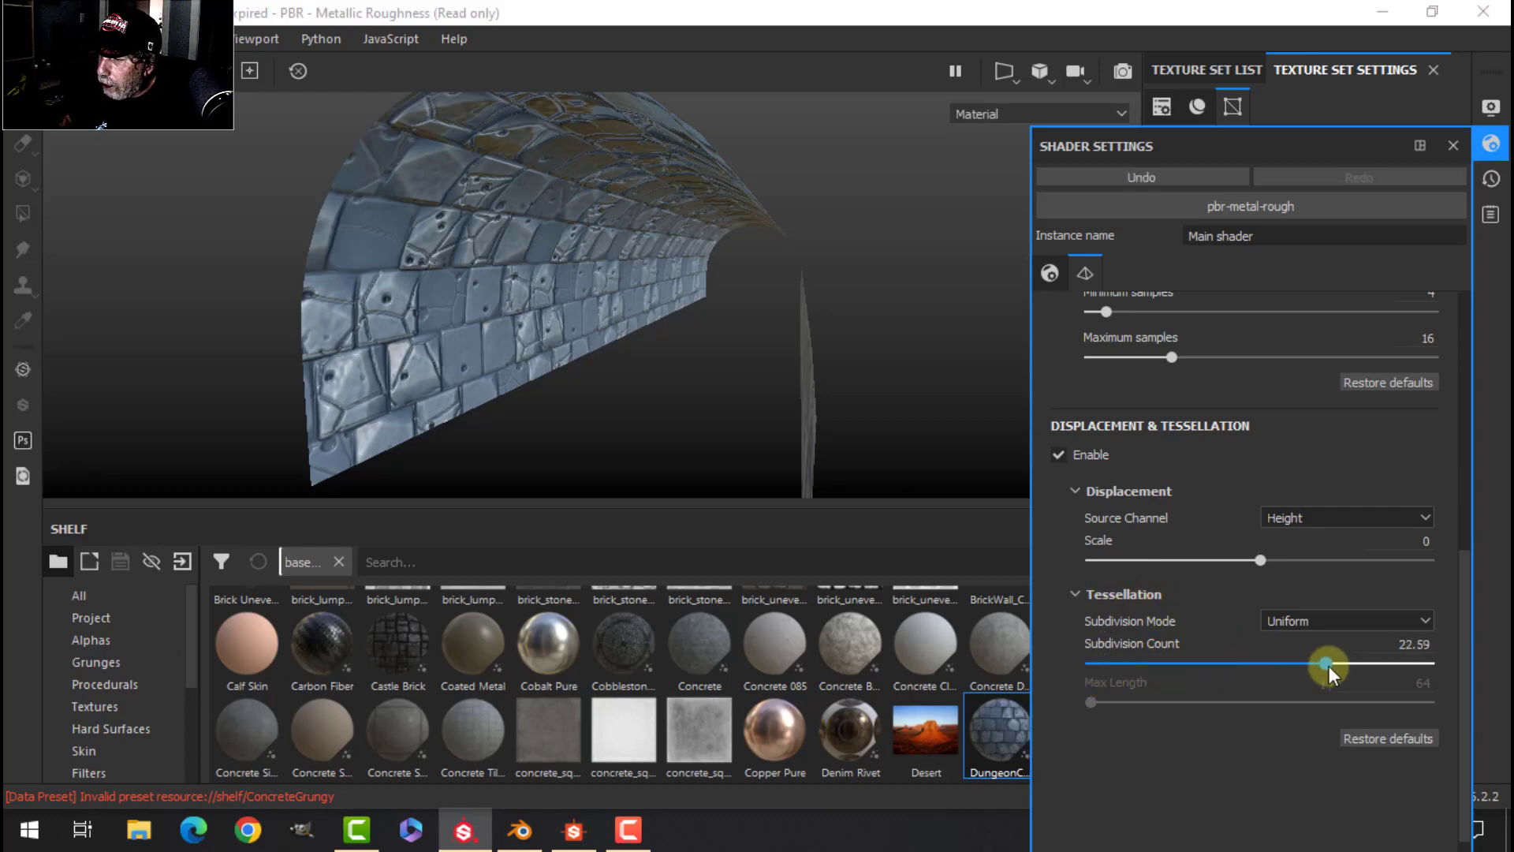
left_click_drag(1472, 669, 1467, 666)
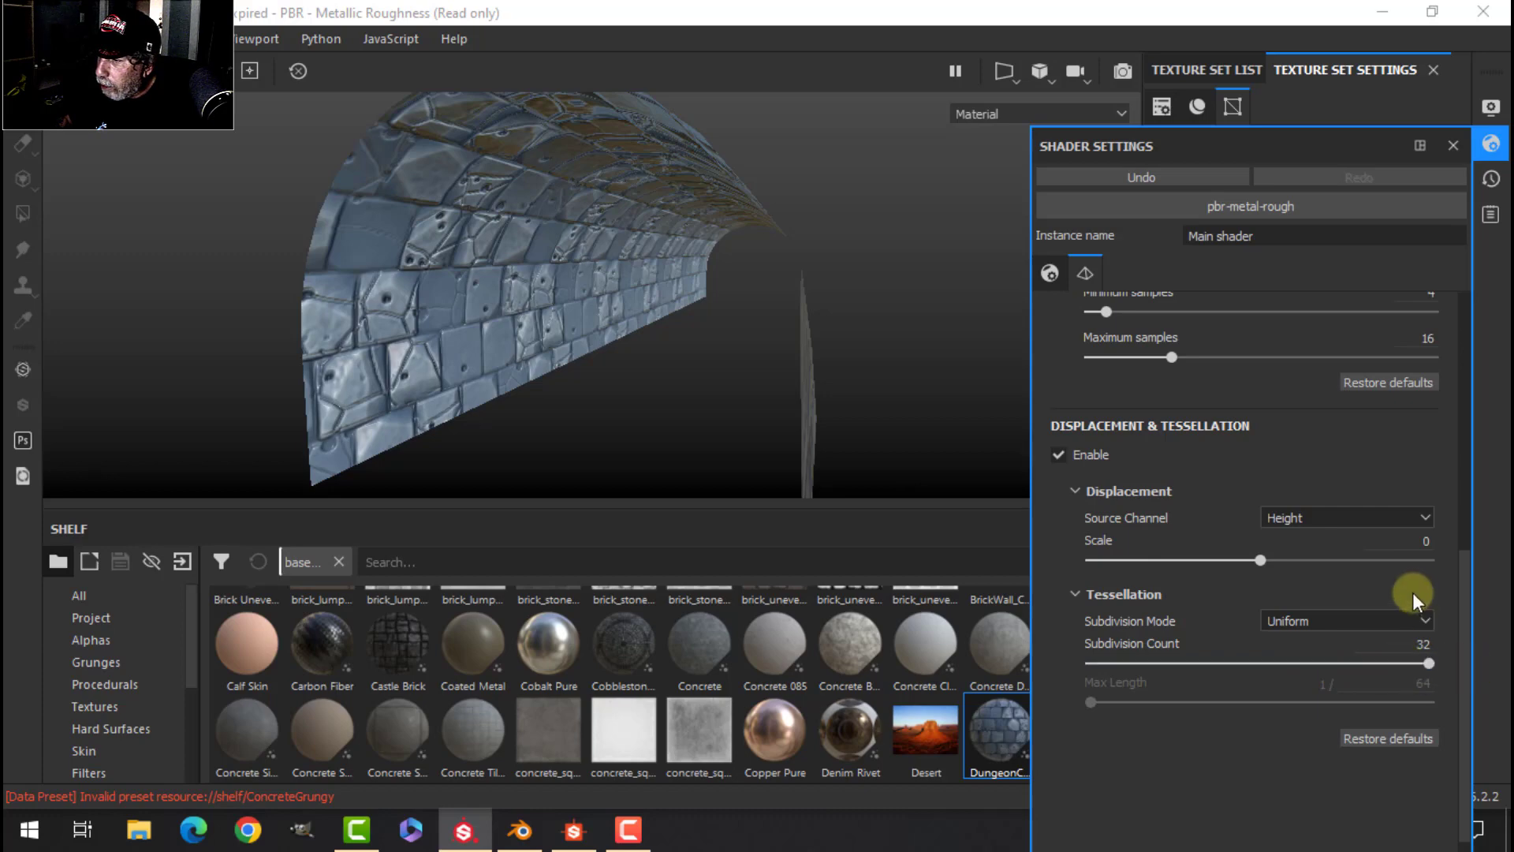
Set the displacement scale to 0.005 and inspect the relief on the wall.
left_click(1420, 541)
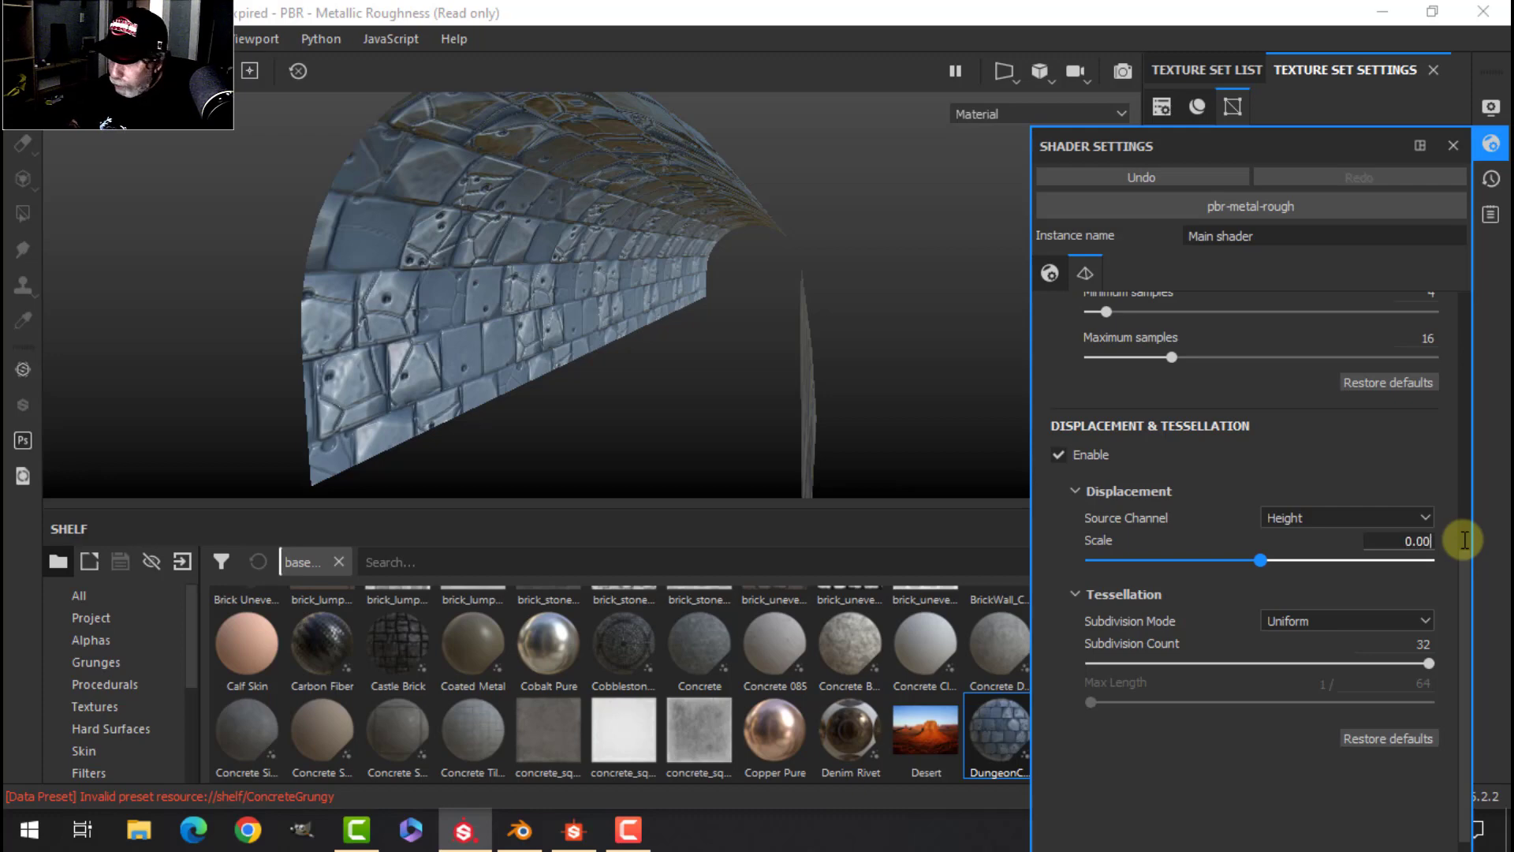
key("Return")
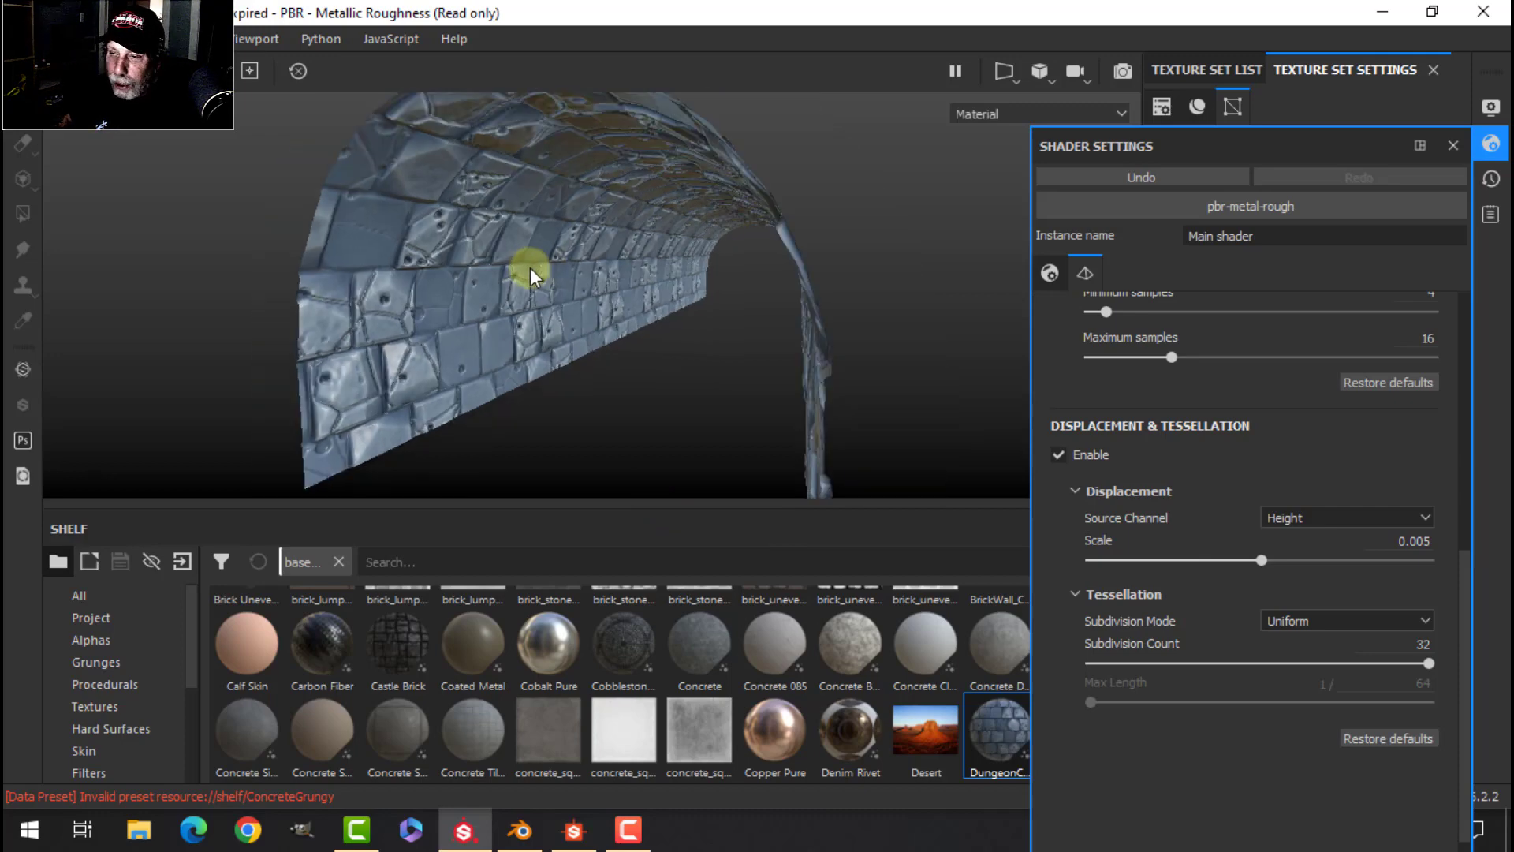
mouse_move(530, 268)
left_mouse_down("alt")
mouse_move(576, 283)
mouse_move(581, 254)
mouse_move(642, 253)
mouse_move(537, 295)
left_mouse_up("alt")
scroll(537, 295, "up", 3)
scroll(538, 295, "down", 3)
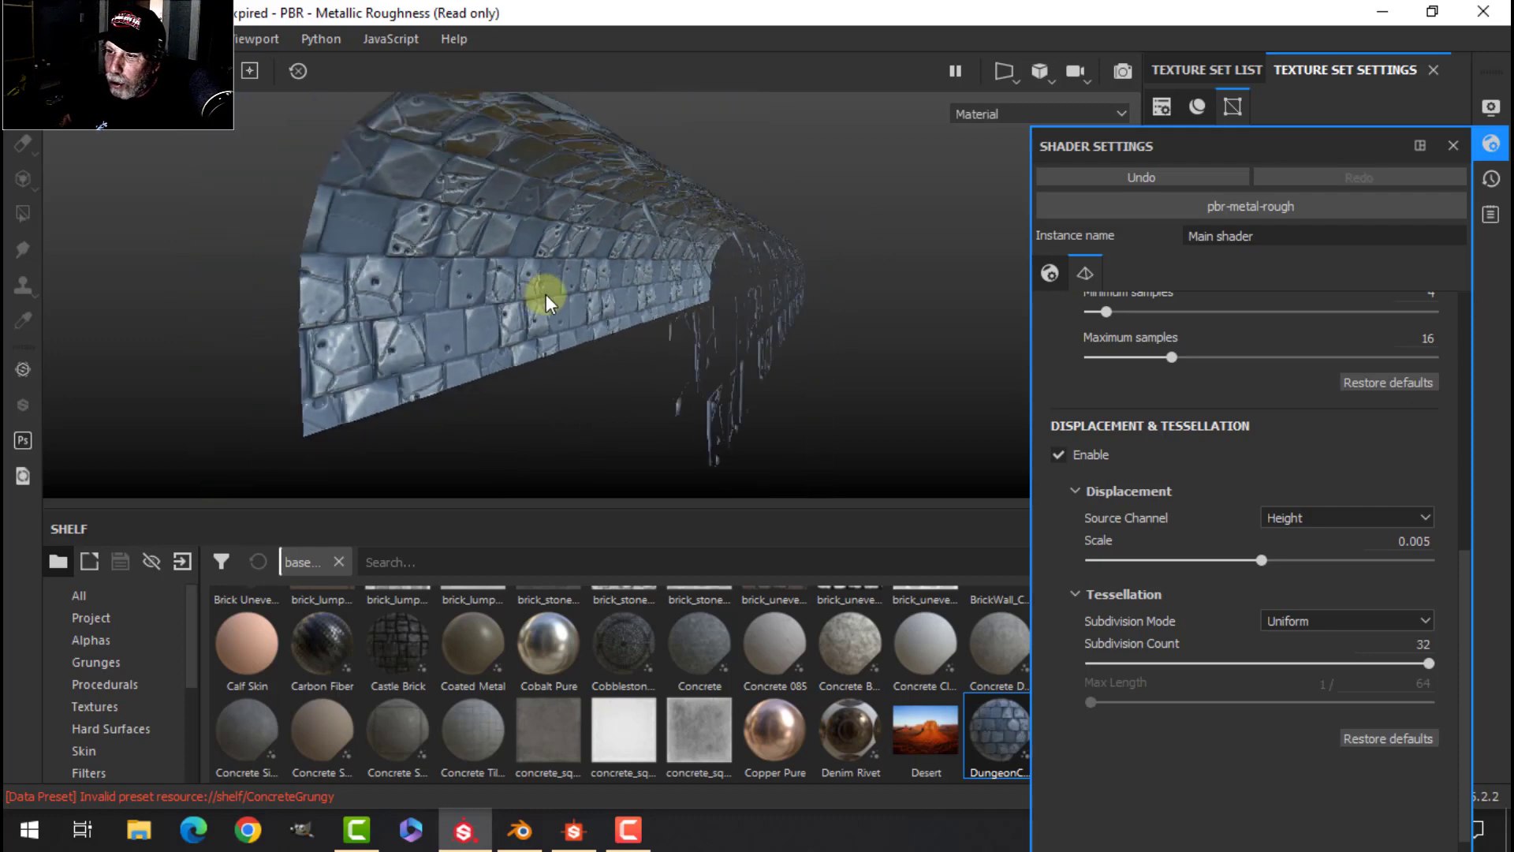
Set the displacement scale to 0.01 and check the brick relief inside the tunnel.
left_click(1423, 541)
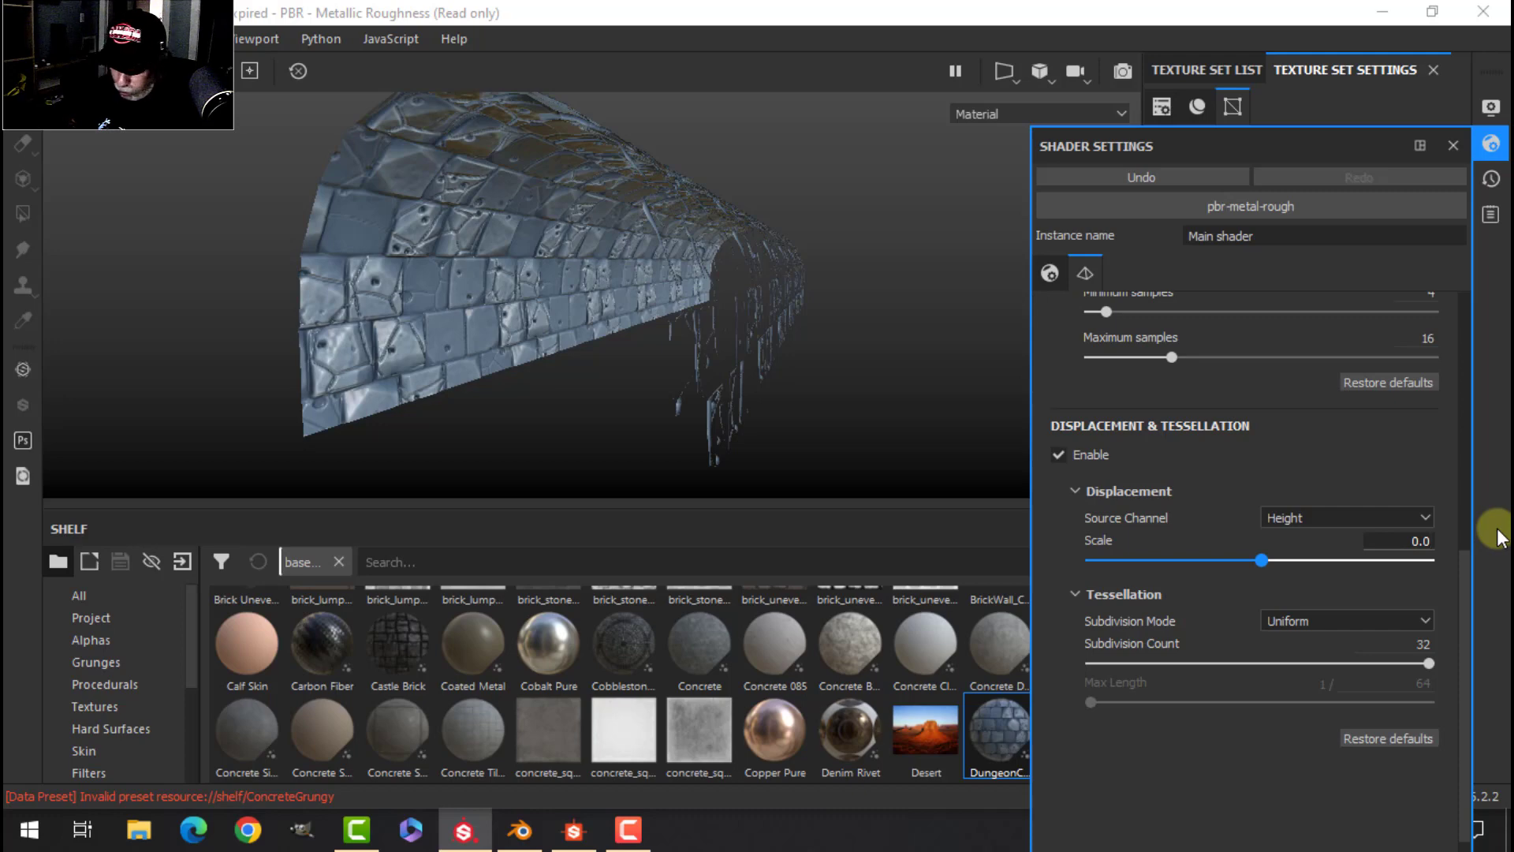
type("1")
key("Return")
left_click_drag(500, 304, 553, 286, "alt")
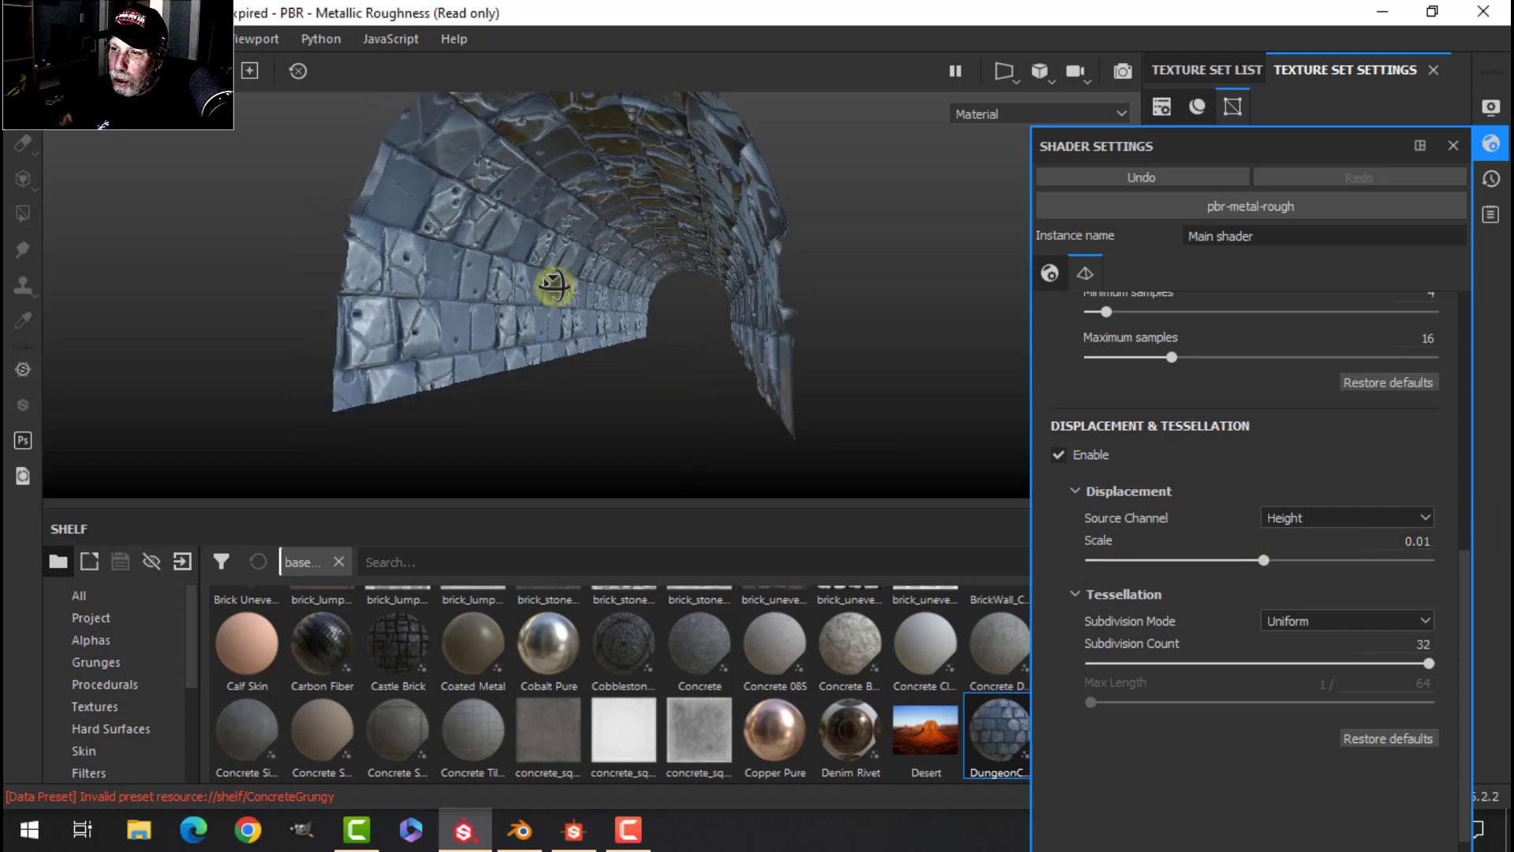
scroll(561, 292, "up", 3)
scroll(561, 297, "down", 3)
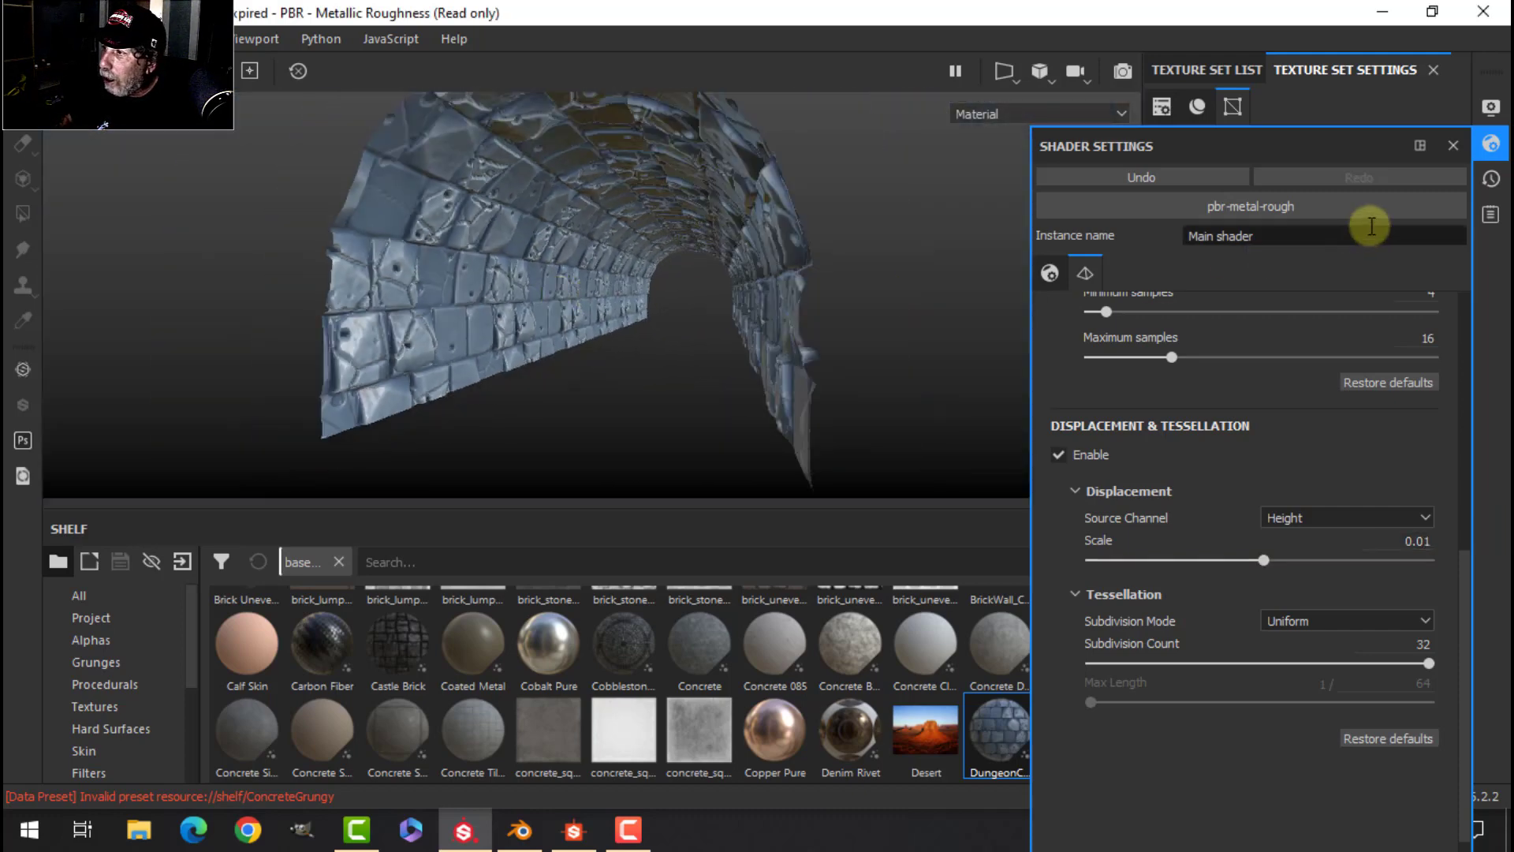
Close the shader settings and set the Wall2 texture set size to 2048.
left_click(1490, 142)
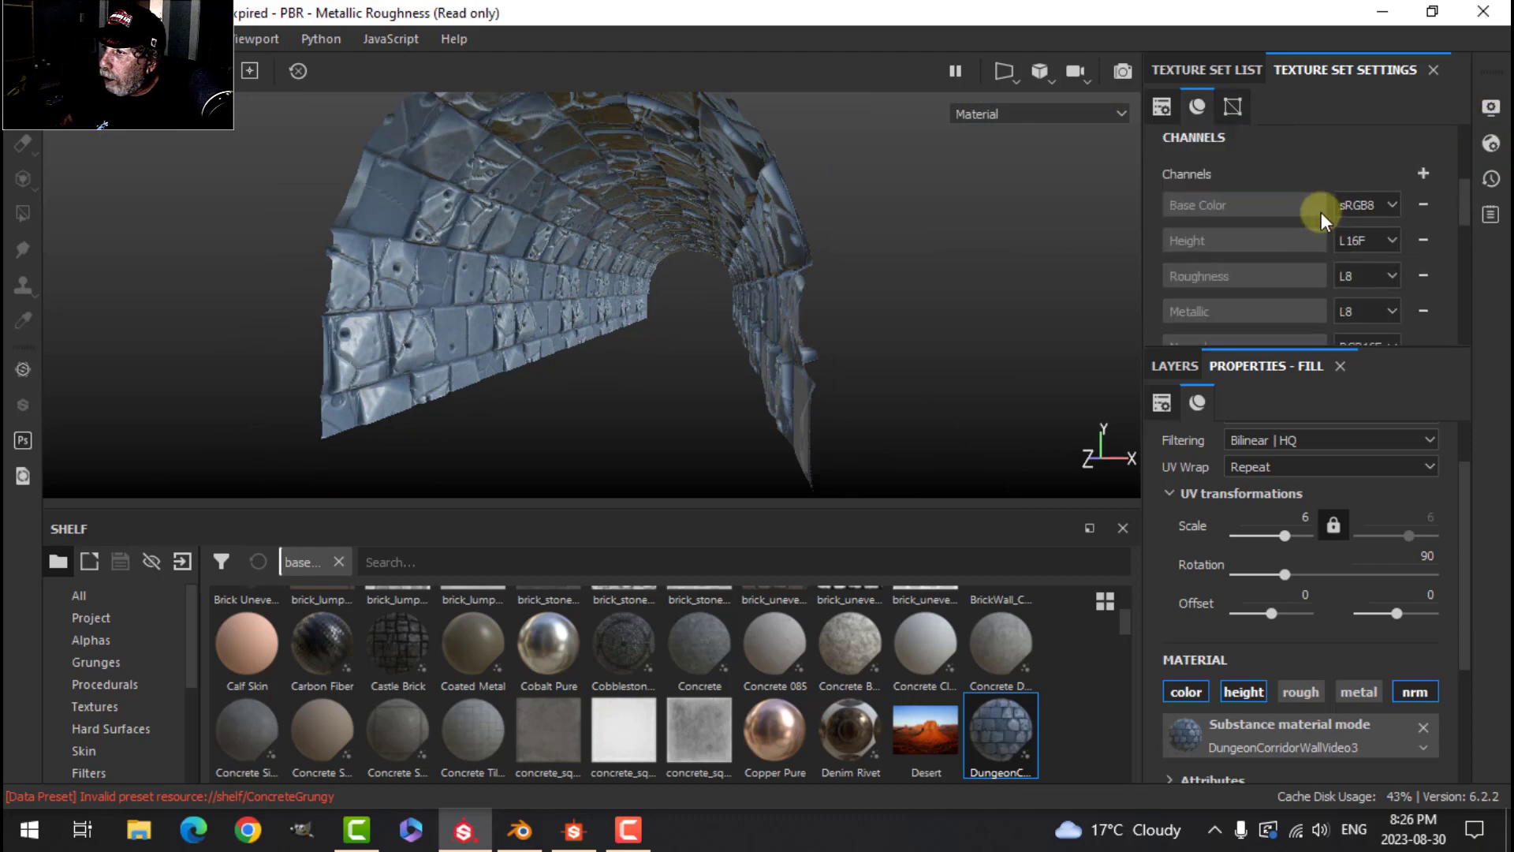
scroll(1321, 211, "up", 3)
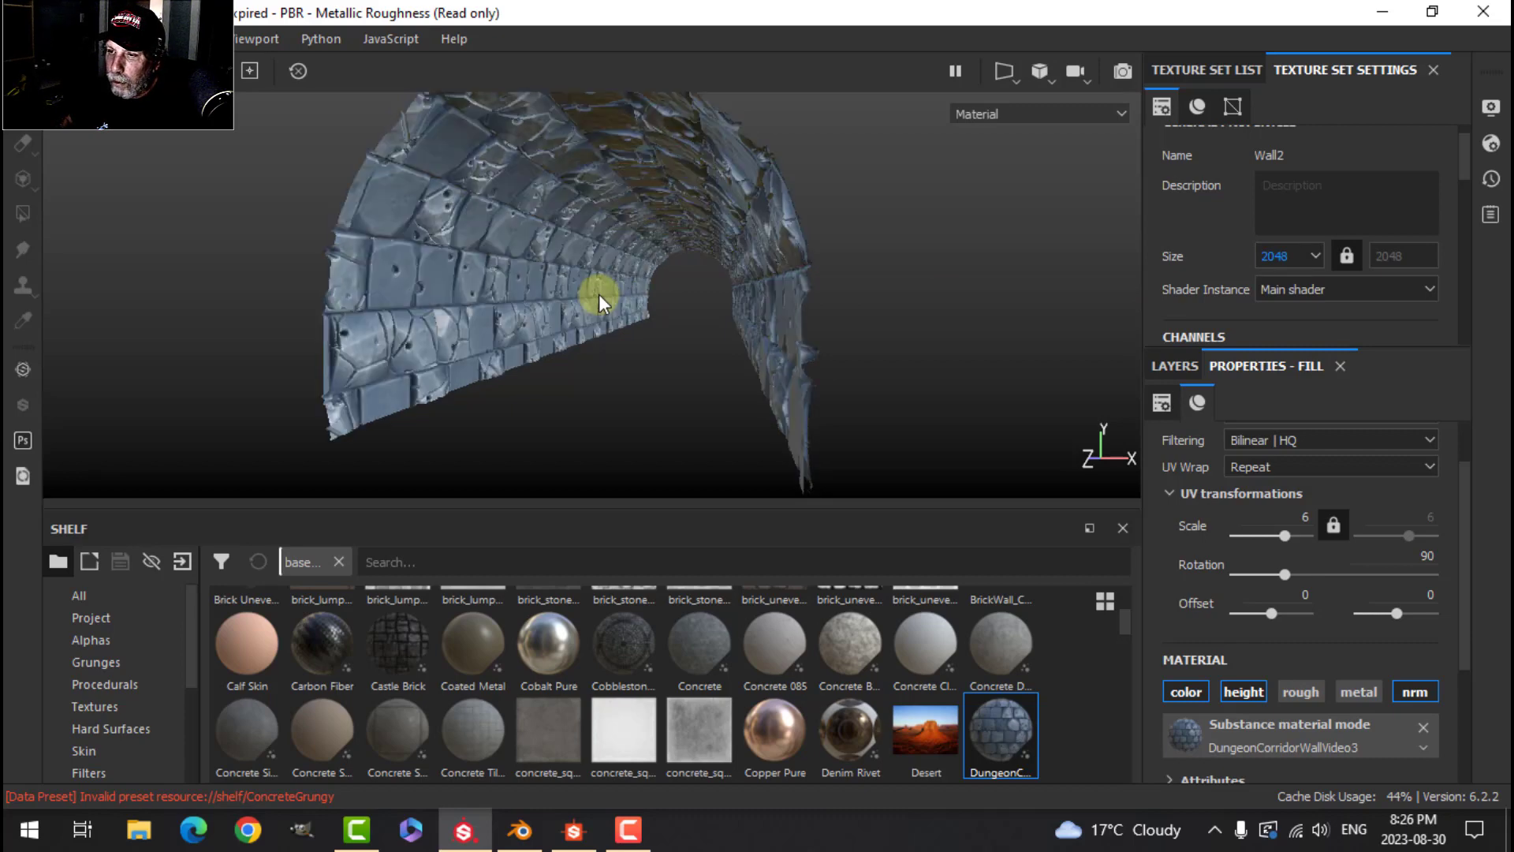
Try the Cave Entry Forest and Corsica Beach environment maps as lighting for the tunnel.
left_click_drag(527, 328, 615, 342, "alt")
scroll(519, 330, "up", 2)
scroll(524, 329, "down", 2)
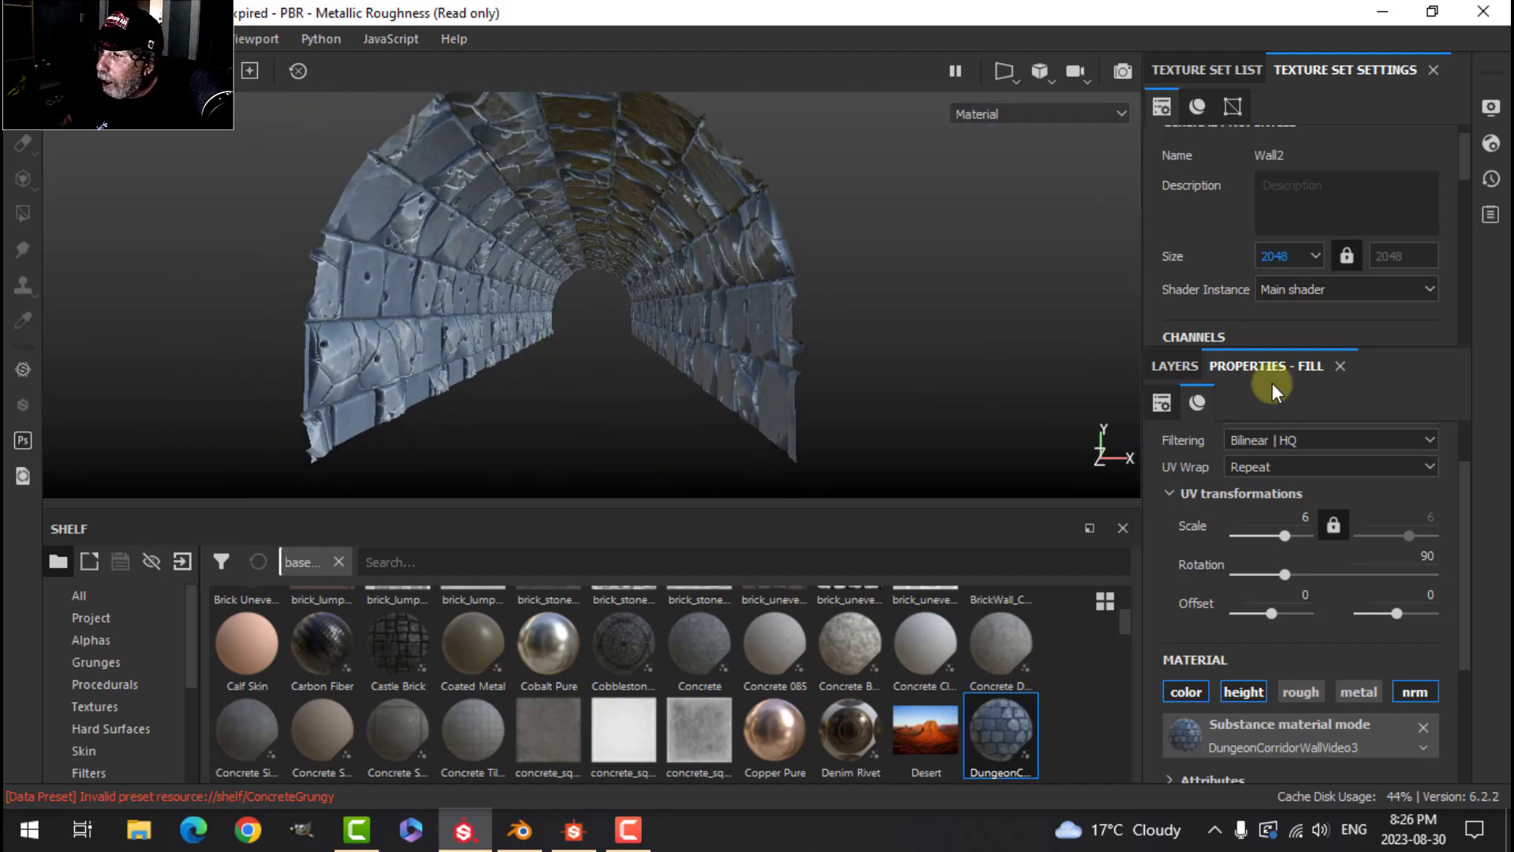
left_click(1490, 107)
left_click(1242, 298)
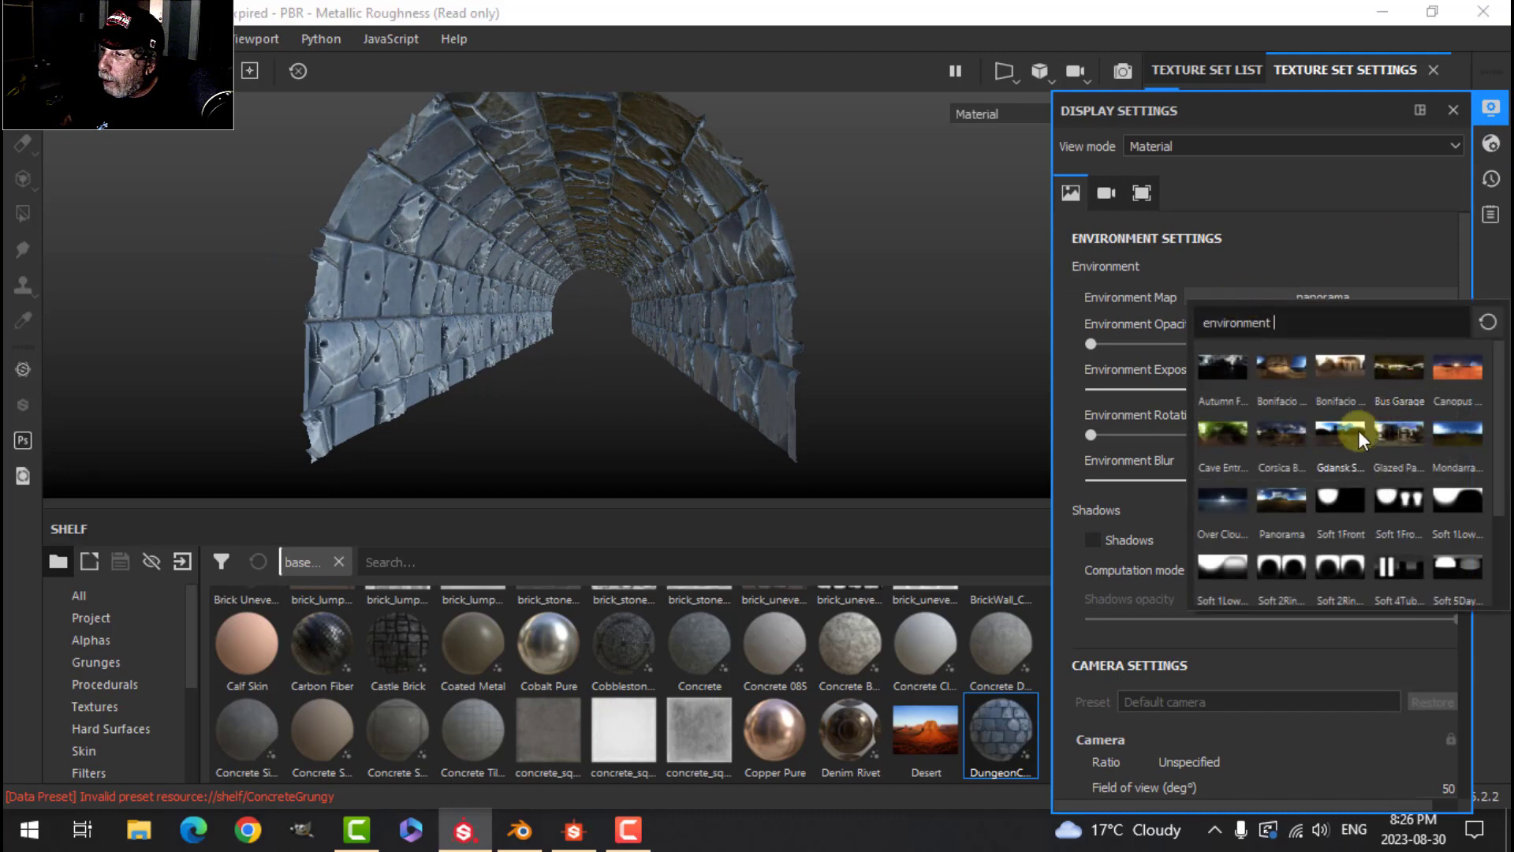
left_click(1222, 434)
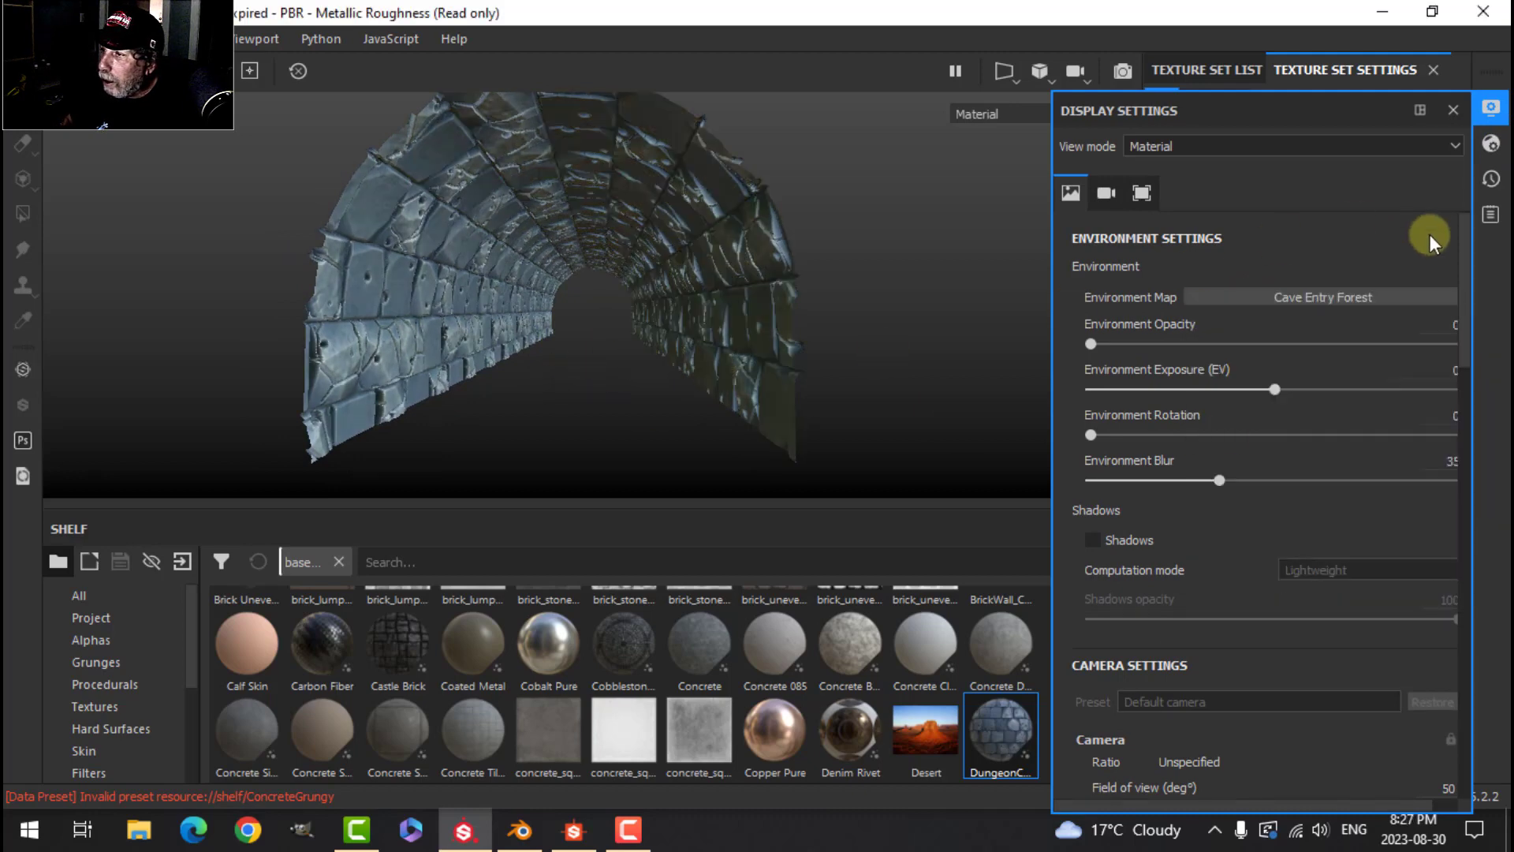
left_click(1317, 298)
left_click(1294, 433)
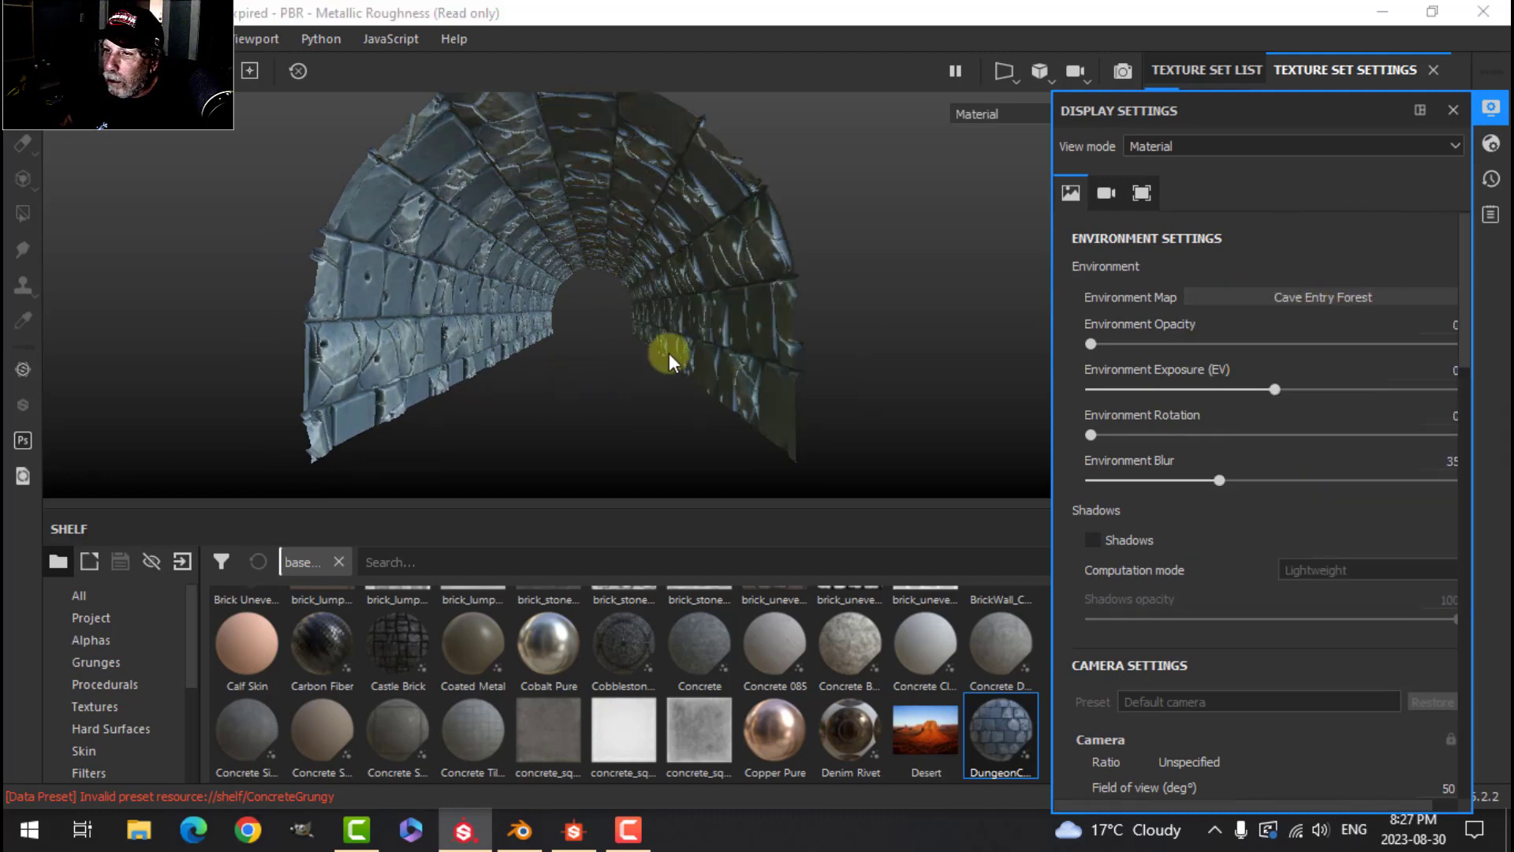
left_click_drag(637, 342, 591, 362, "alt")
scroll(586, 369, "up", 5)
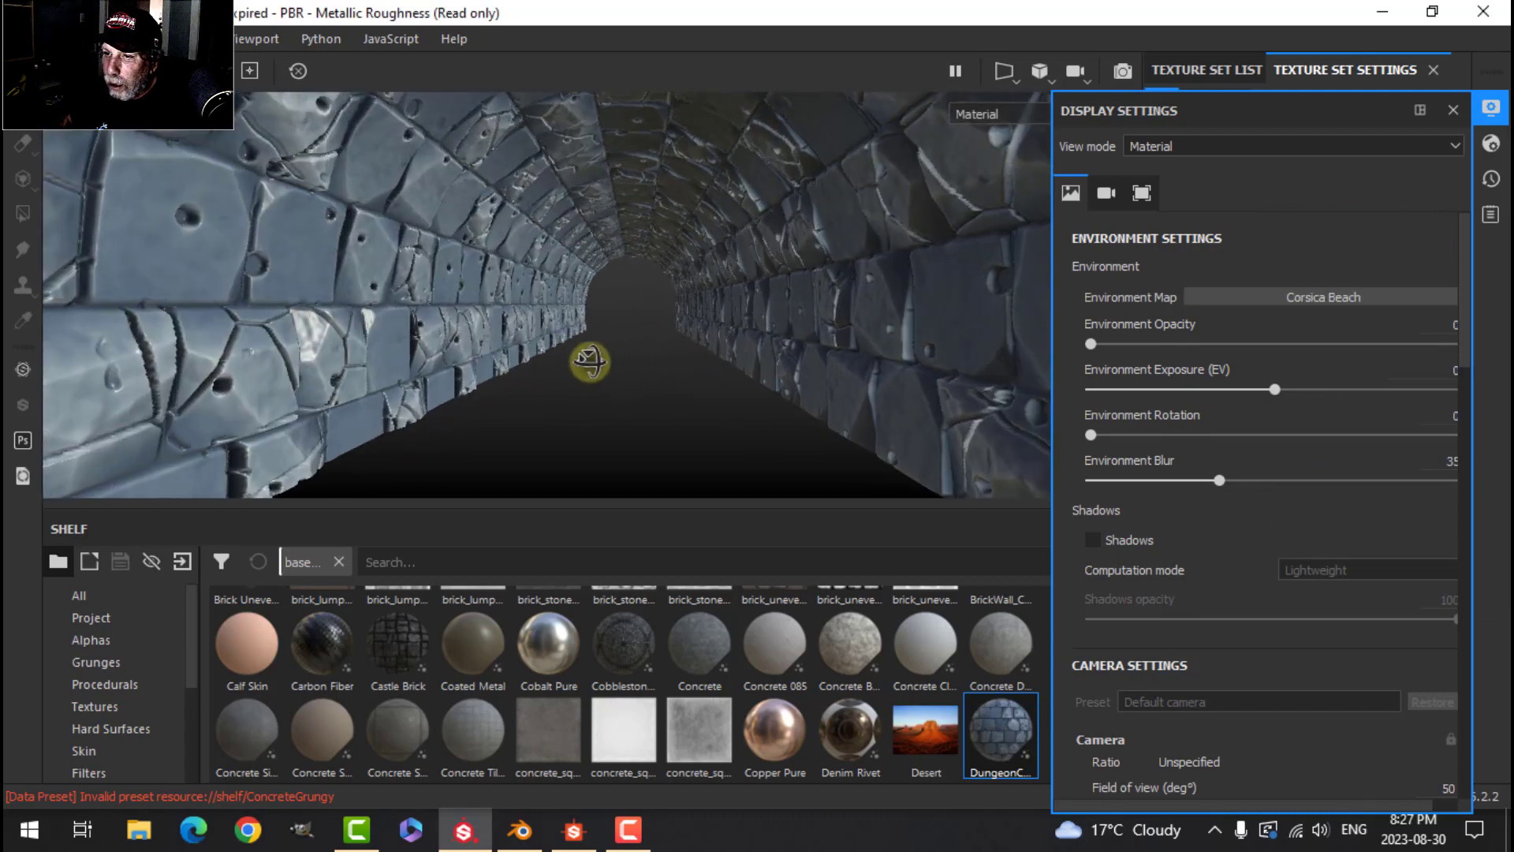
Set the environment map to Bus Garage, inspect the brick relief under it, and close the display settings.
left_click(1307, 296)
left_click(1399, 360)
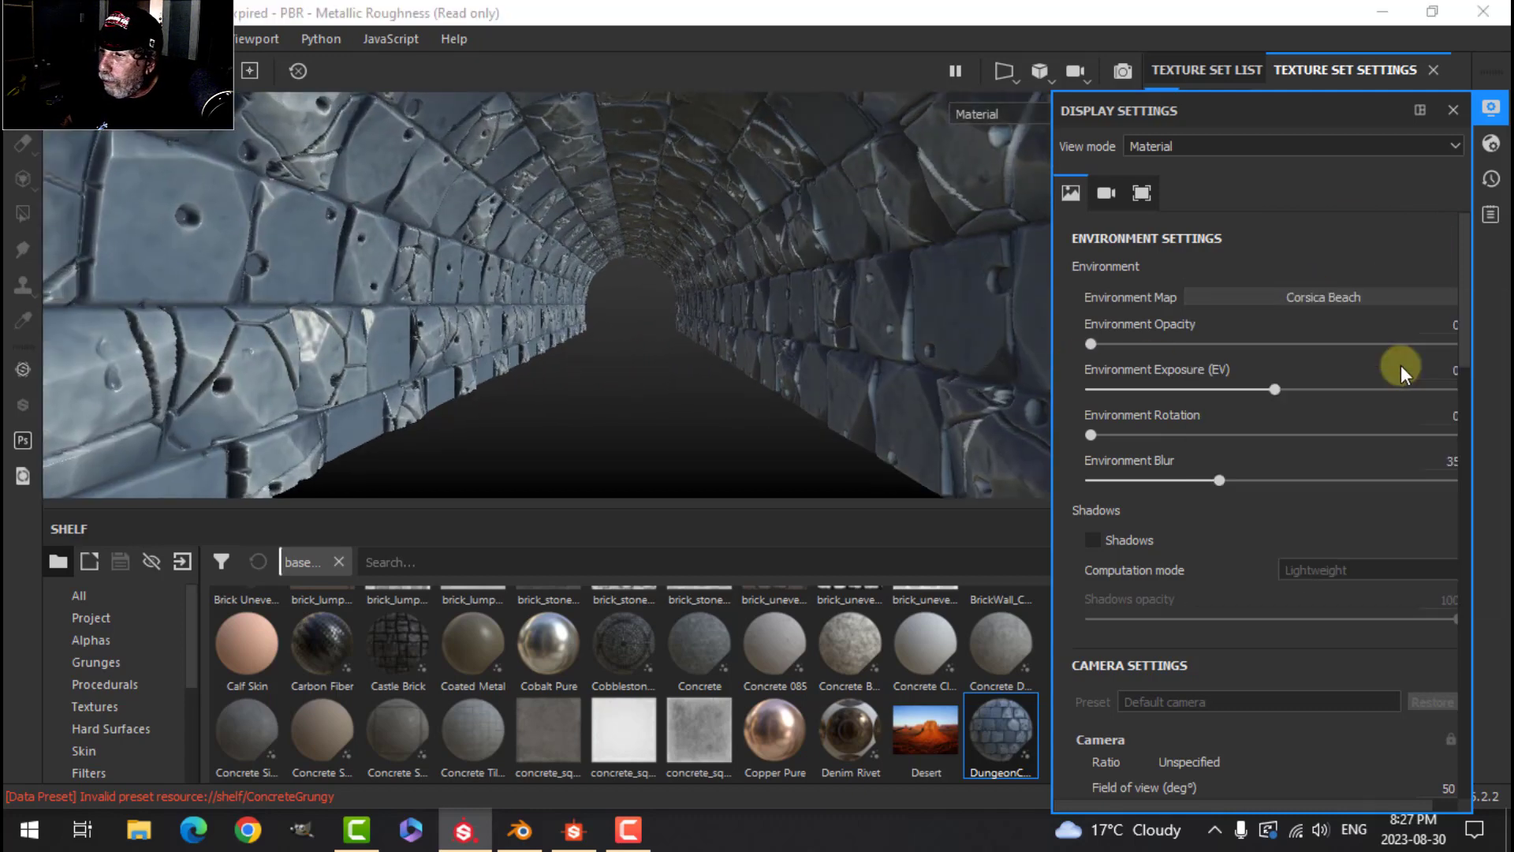
left_click_drag(623, 285, 602, 284, "alt")
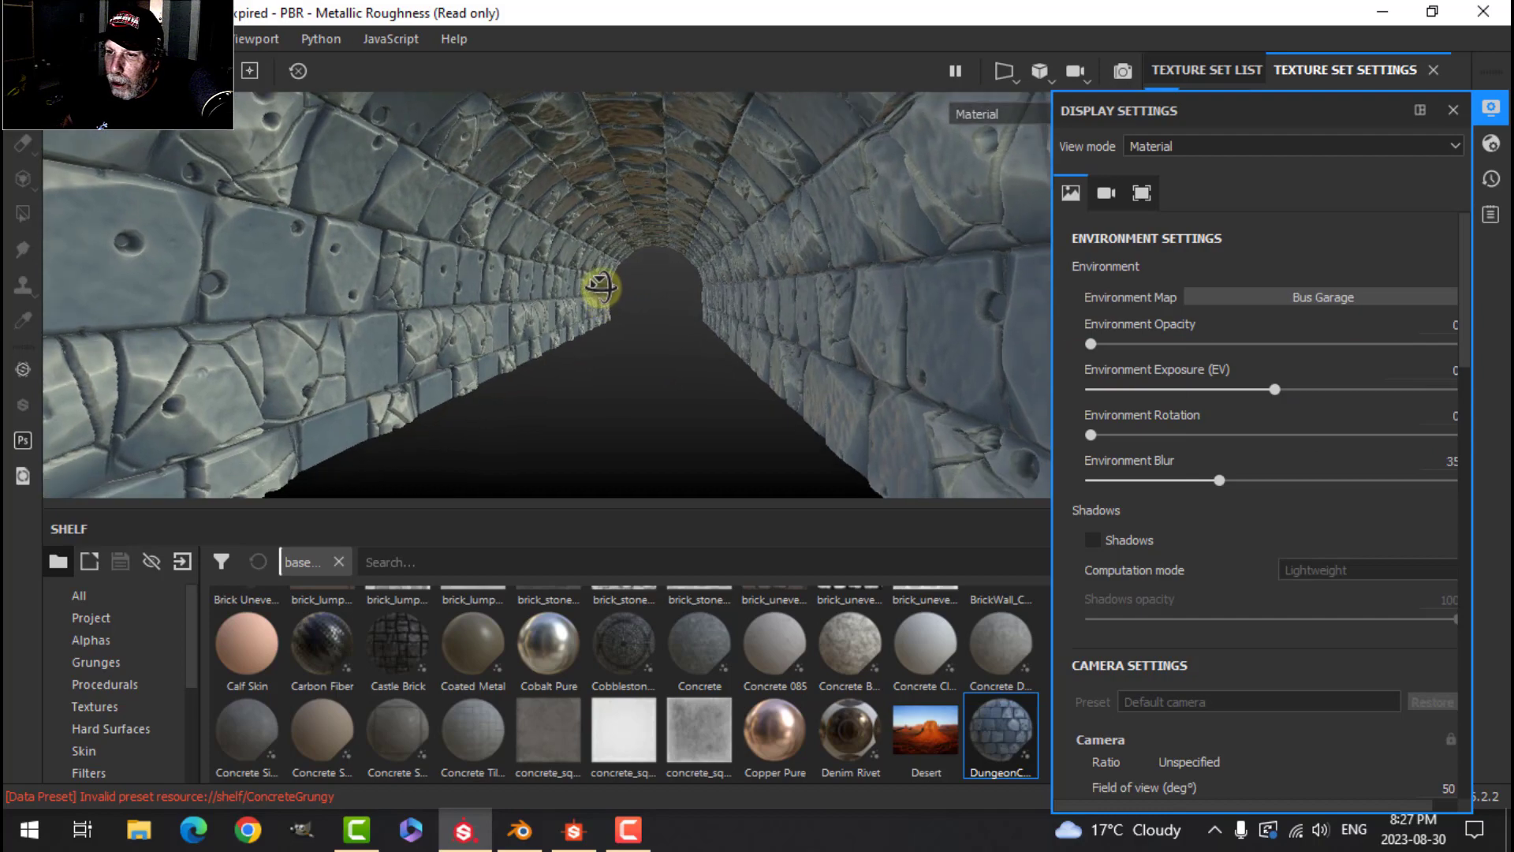
scroll(600, 285, "down", 6)
scroll(595, 289, "up", 6)
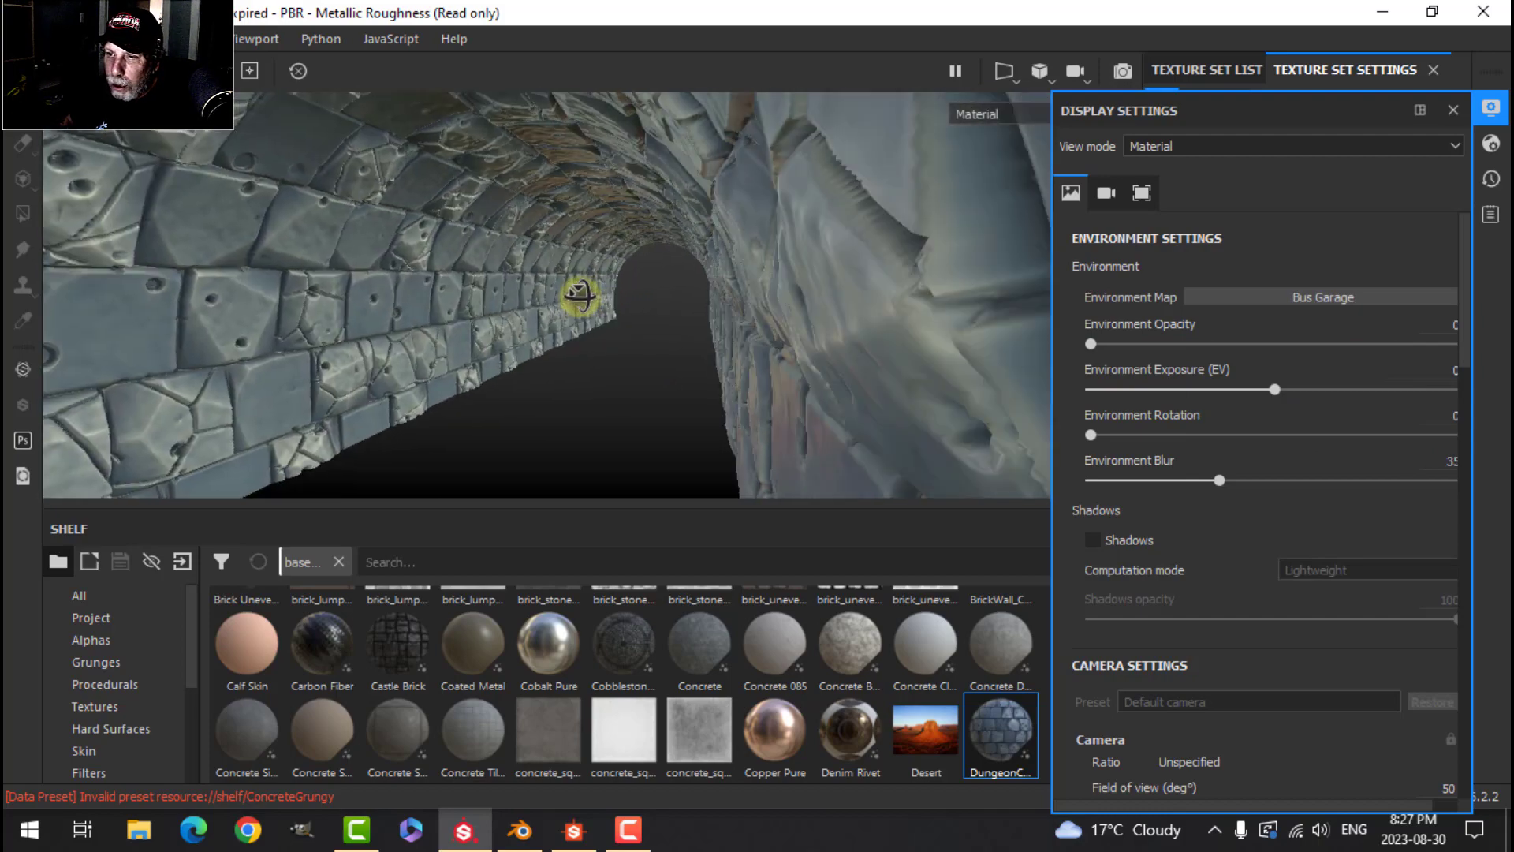
middle_click_drag(583, 298, 619, 305, "alt")
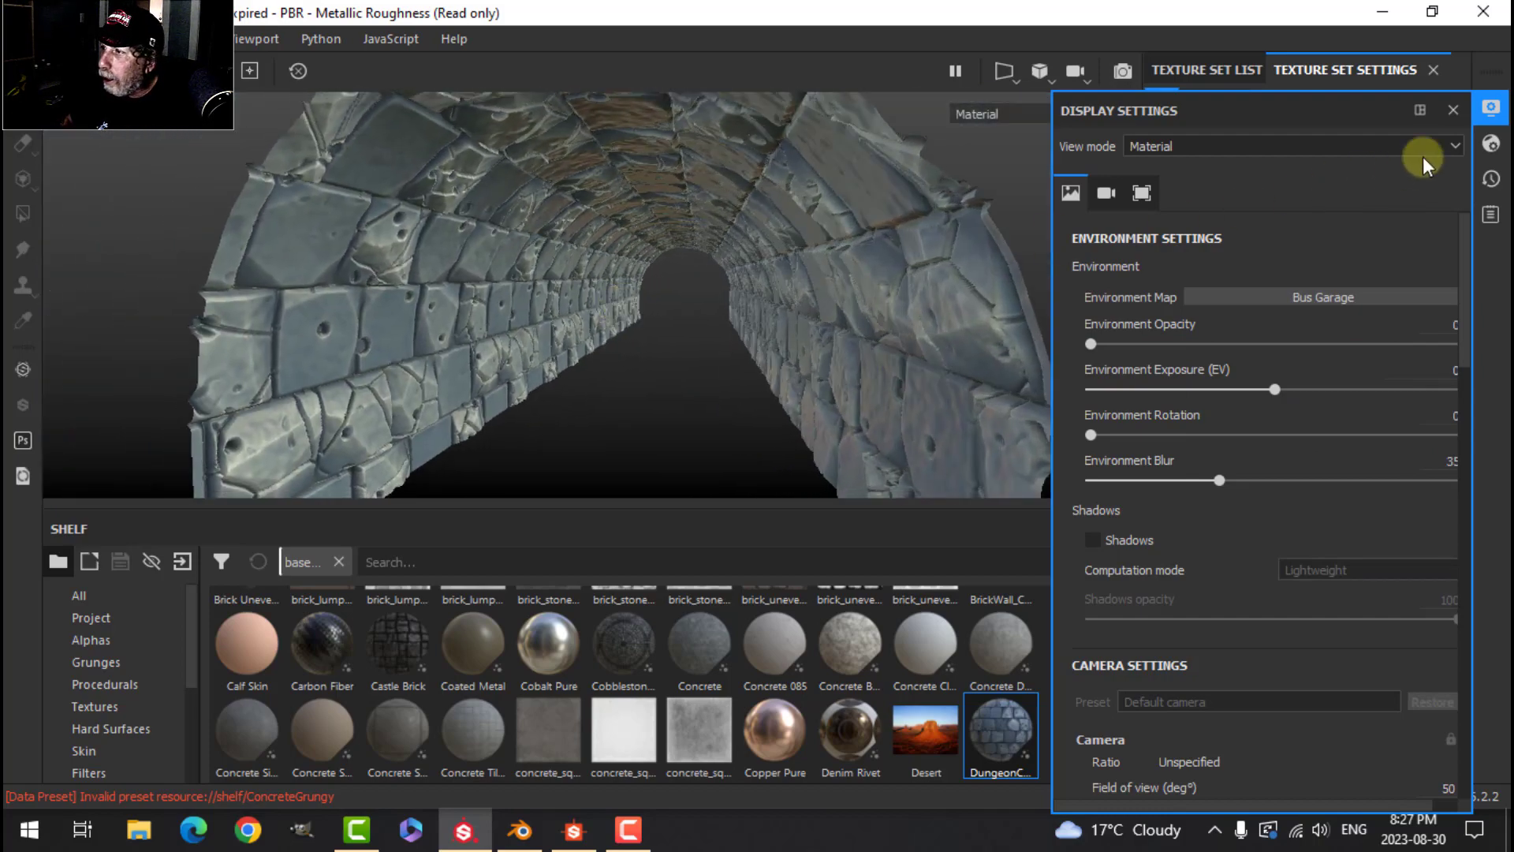
left_click(1491, 107)
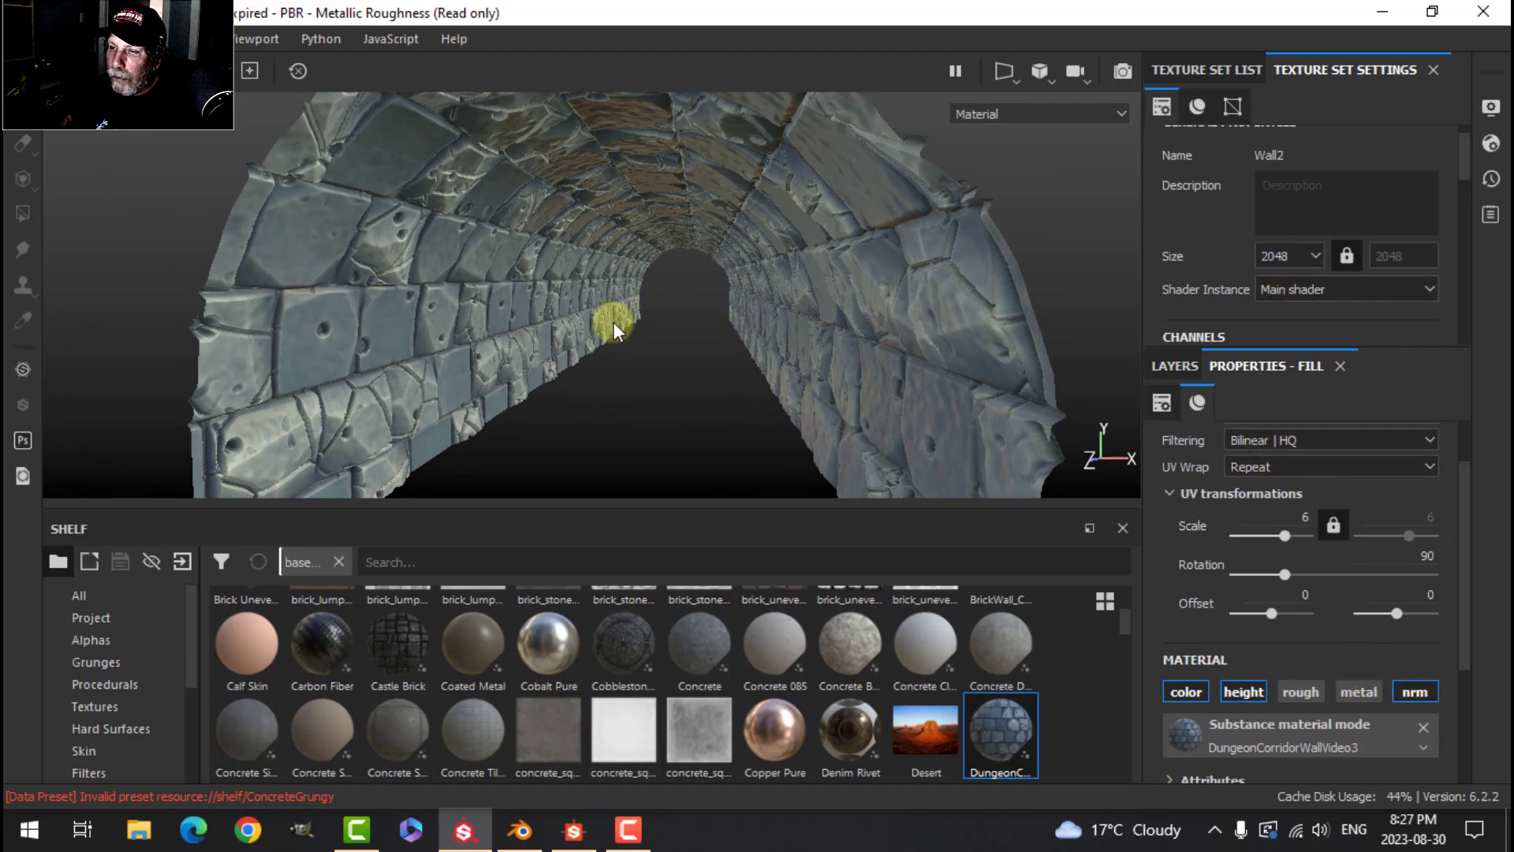
mouse_move(613, 322)
left_mouse_down("alt")
mouse_move(669, 314)
mouse_move(568, 322)
mouse_move(612, 314)
left_mouse_up("alt")
In the texture export's PBR Metallic Roughness output template, rename the Emissive output map's suffix to AO.
left_click(29, 38)
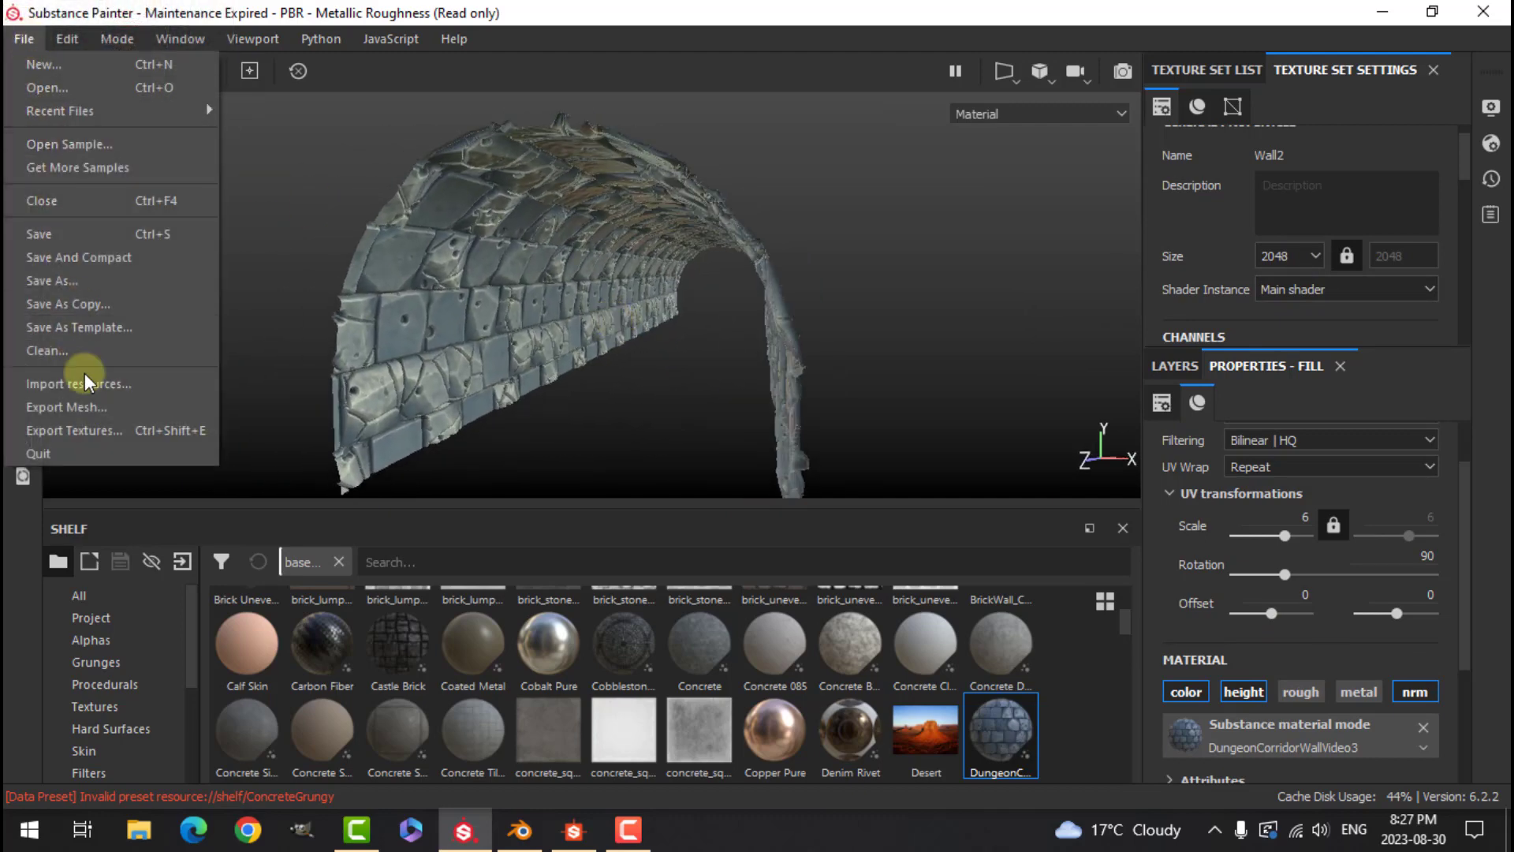
left_click(96, 424)
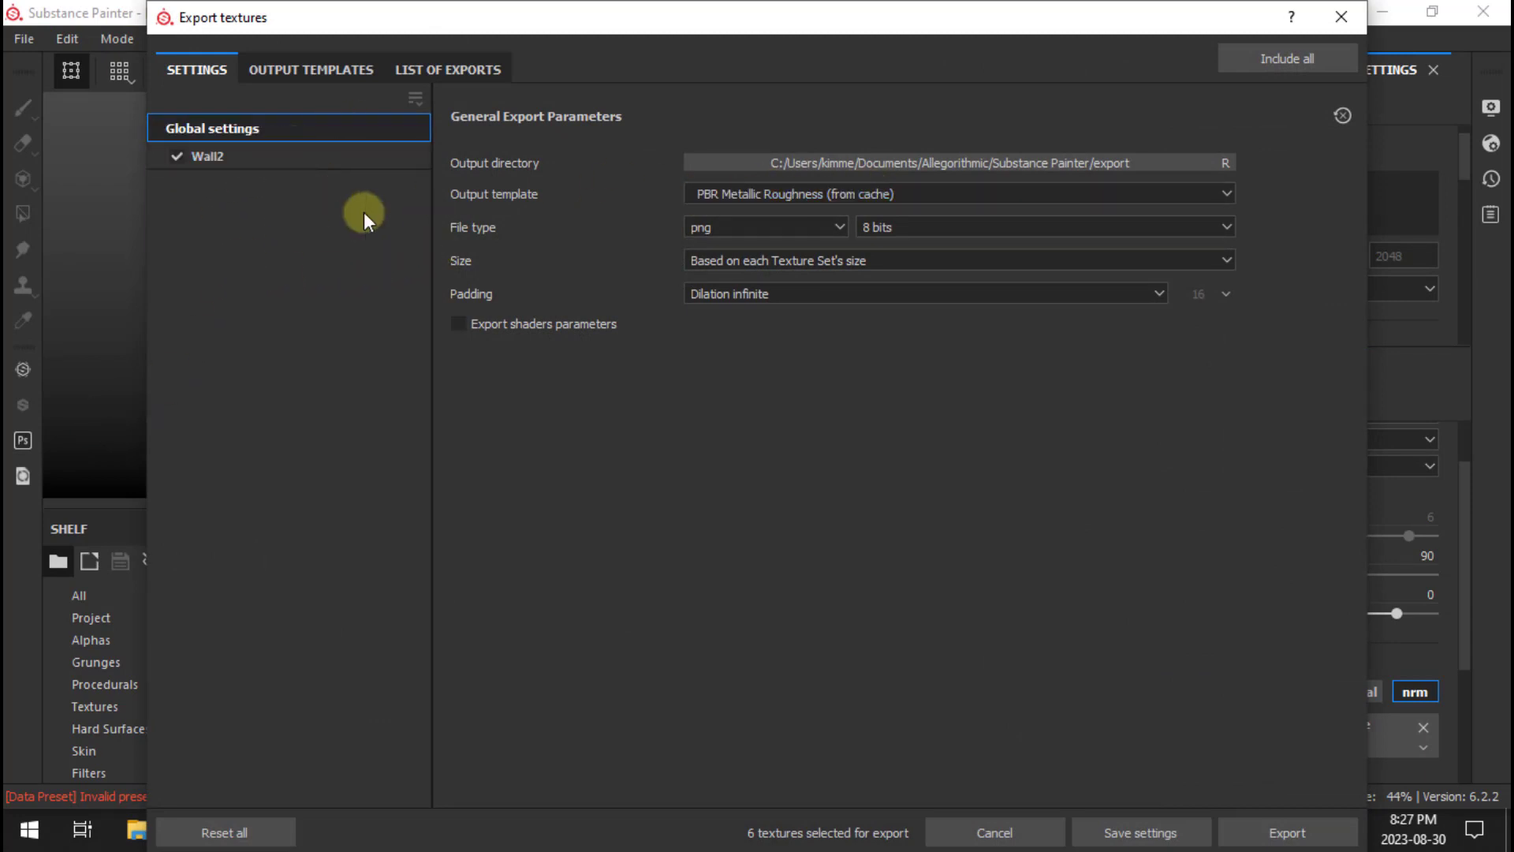
left_click(300, 67)
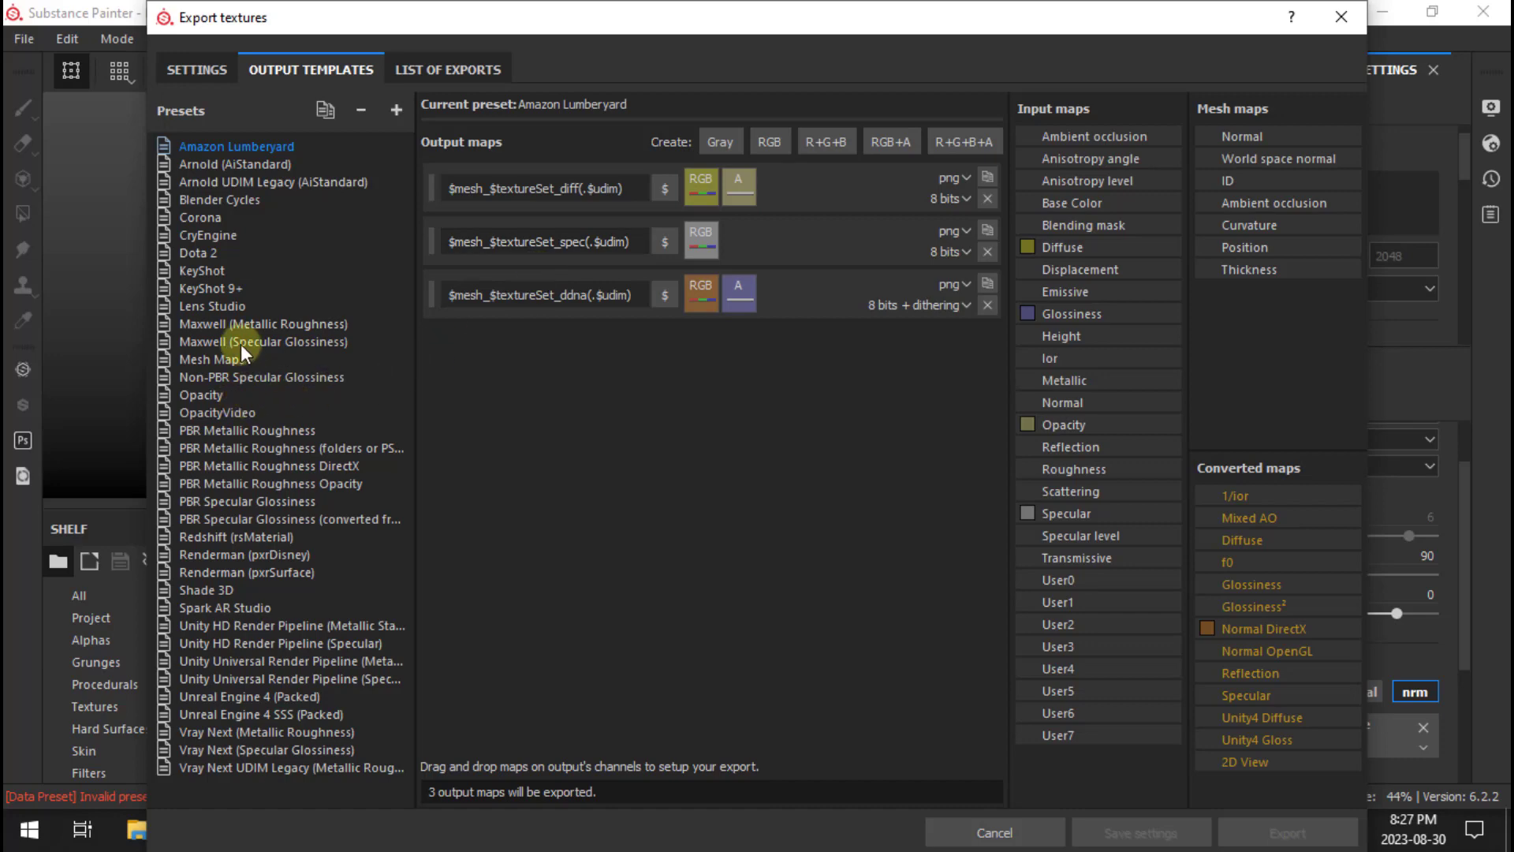
left_click(276, 430)
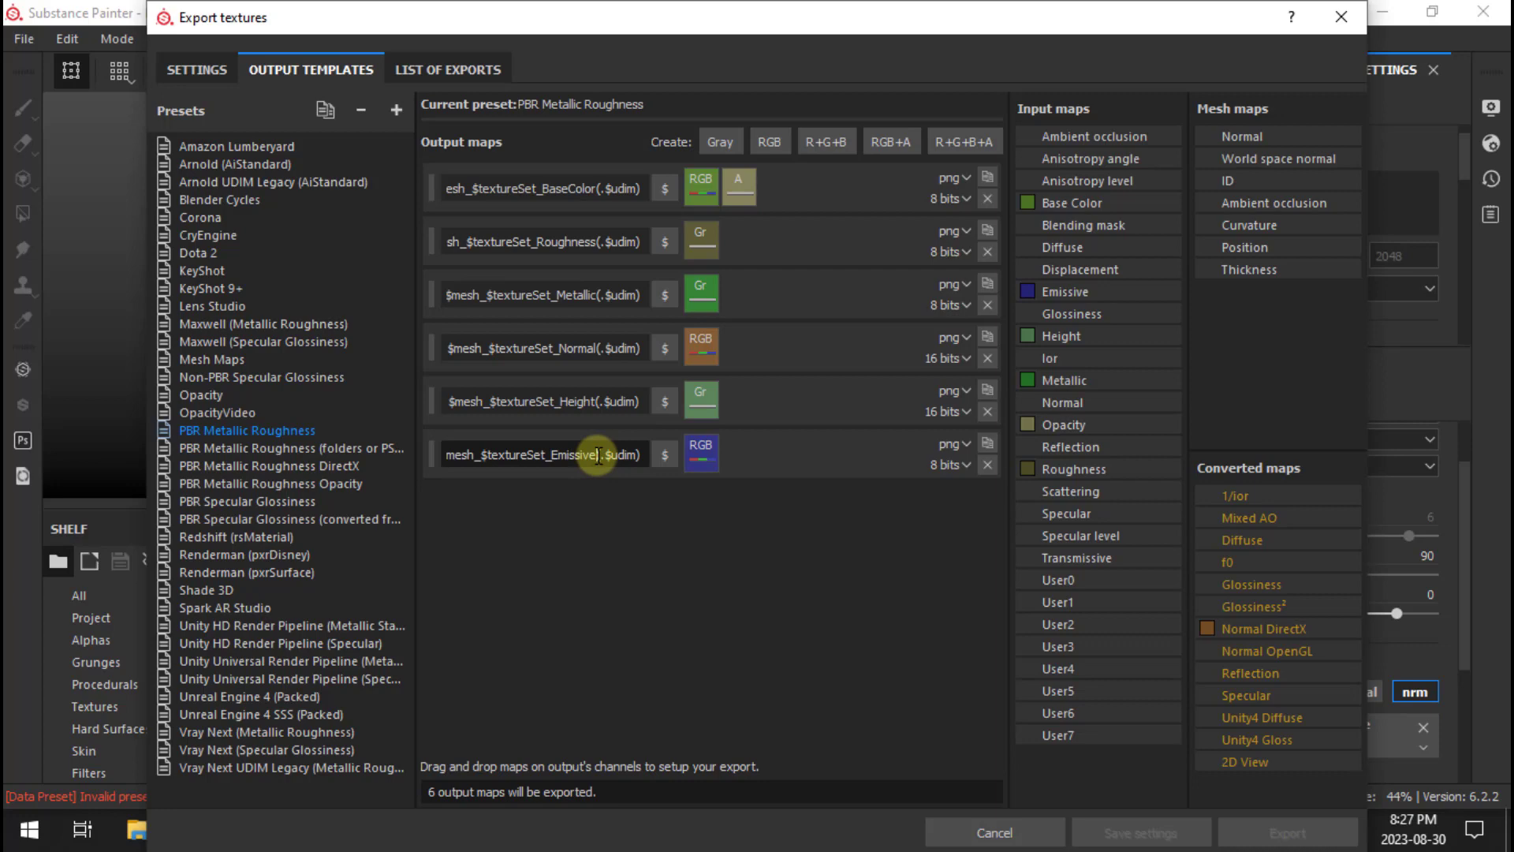
left_click_drag(598, 455, 553, 454)
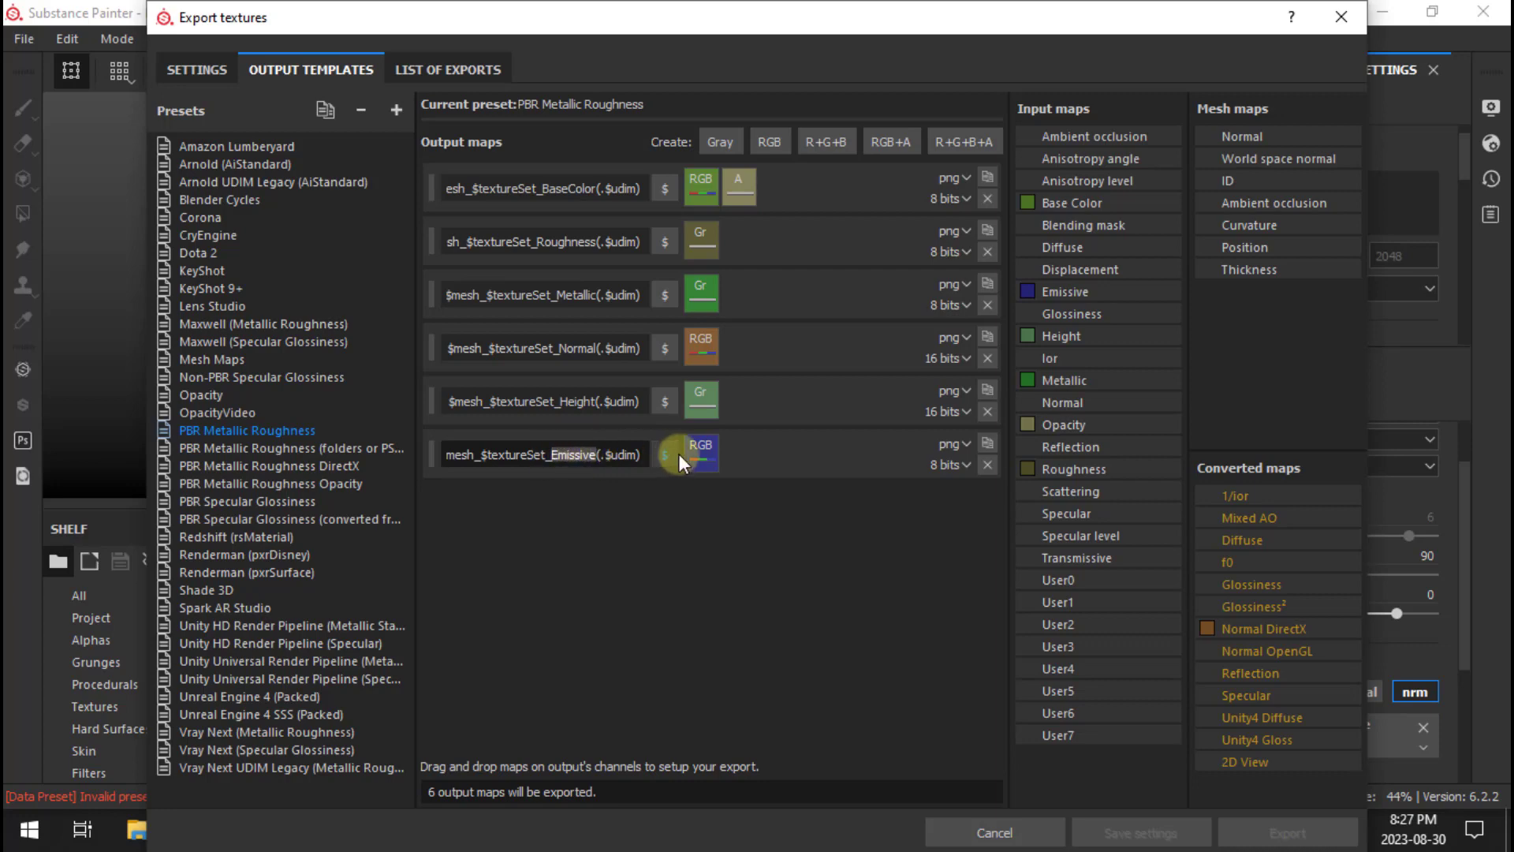
type("AO")
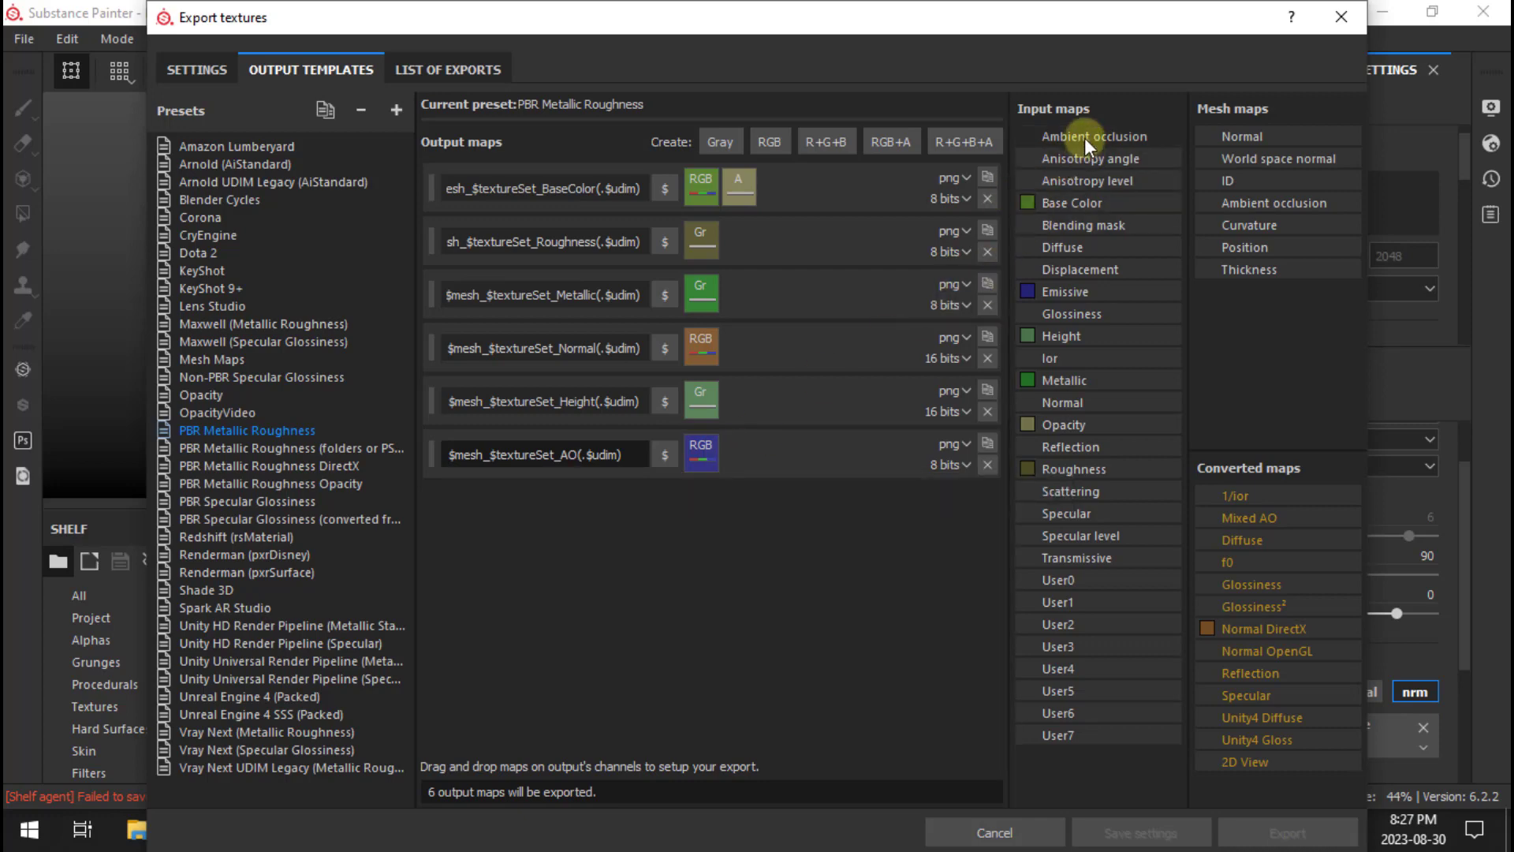
Assign the Ambient occlusion input to the AO output map and Normal OpenGL to the Normal output map's RGB channels.
left_click_drag(1083, 131, 697, 447)
left_click(769, 485)
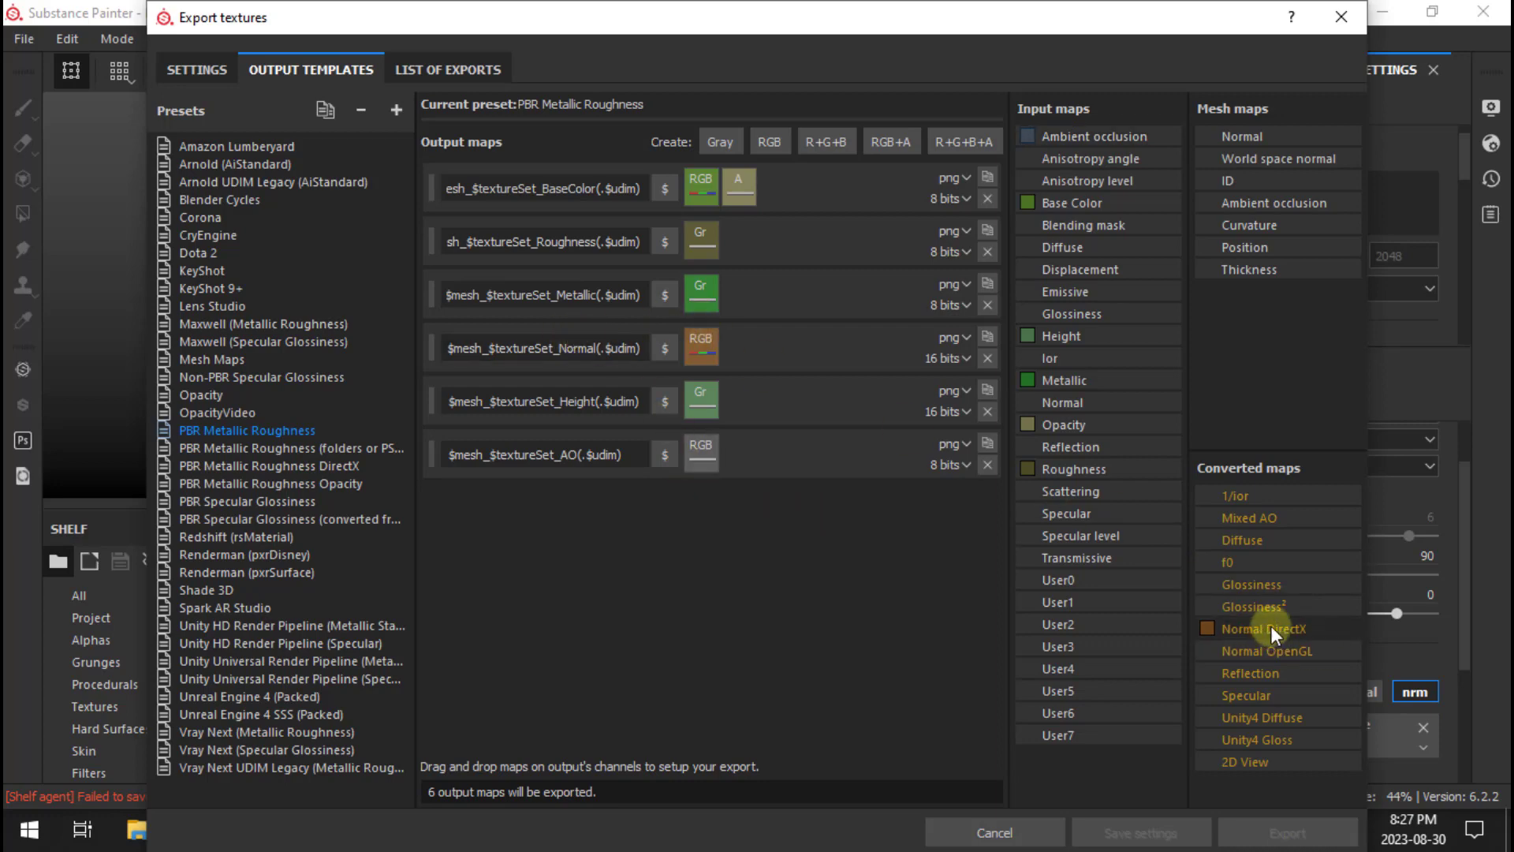
left_click_drag(1275, 649, 707, 347)
left_click(754, 383)
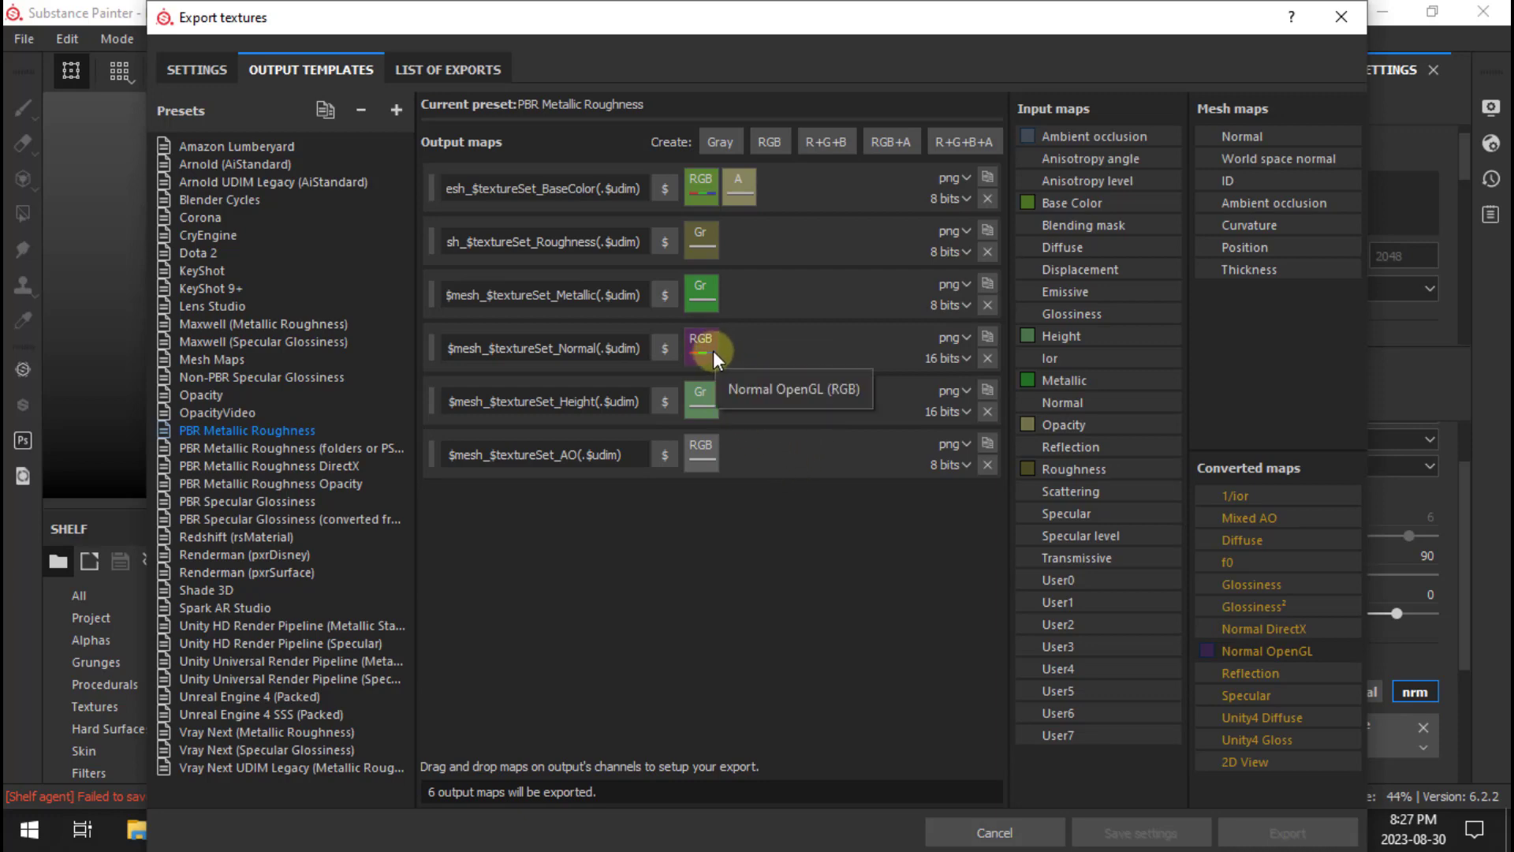
Review the list of exports and set the png export bit depth to 16 bits.
left_click(432, 66)
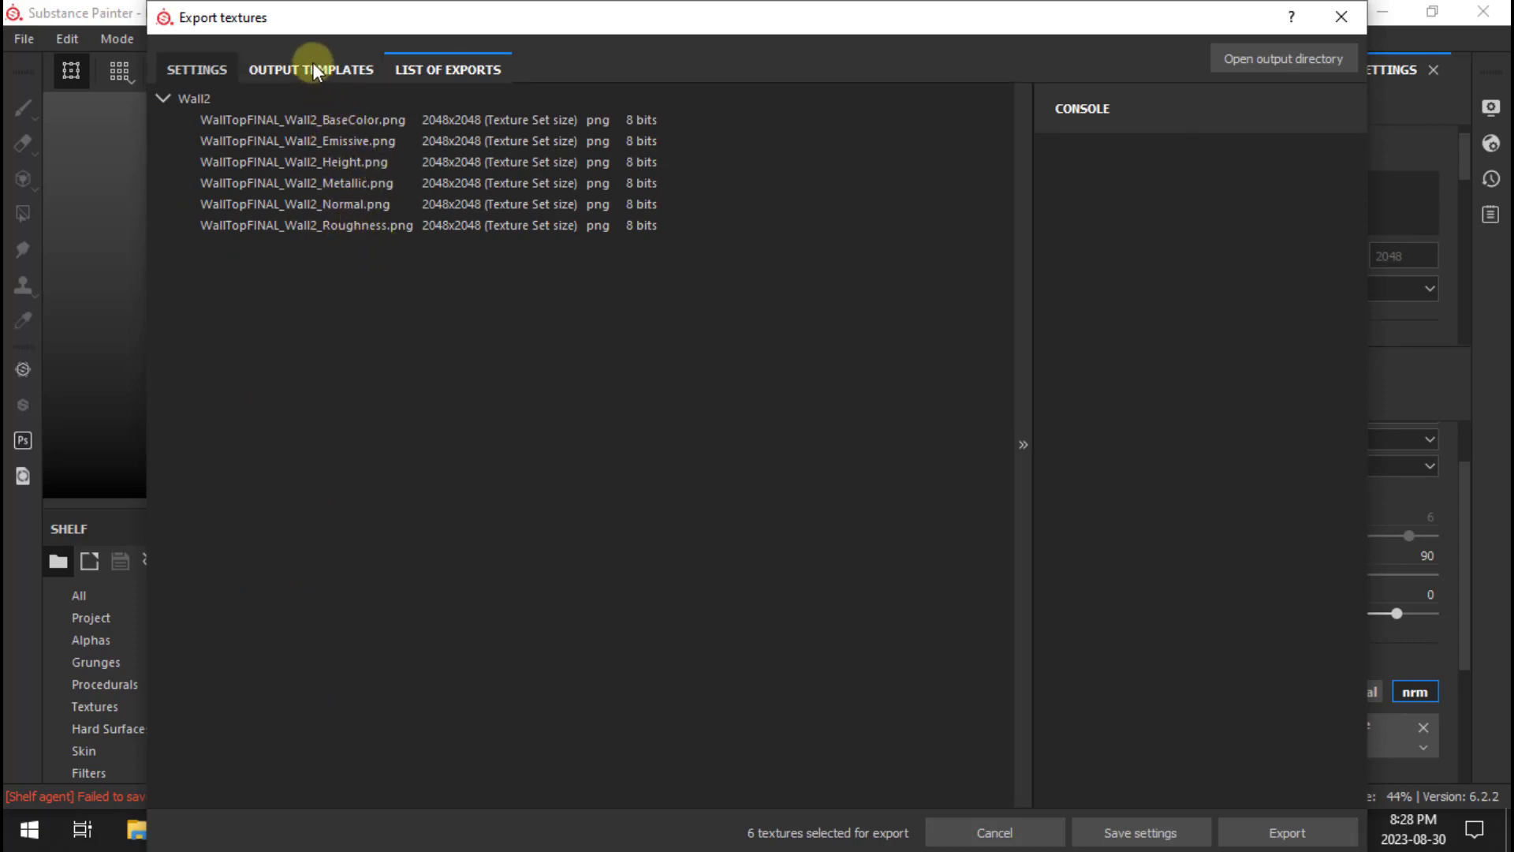
left_click(210, 68)
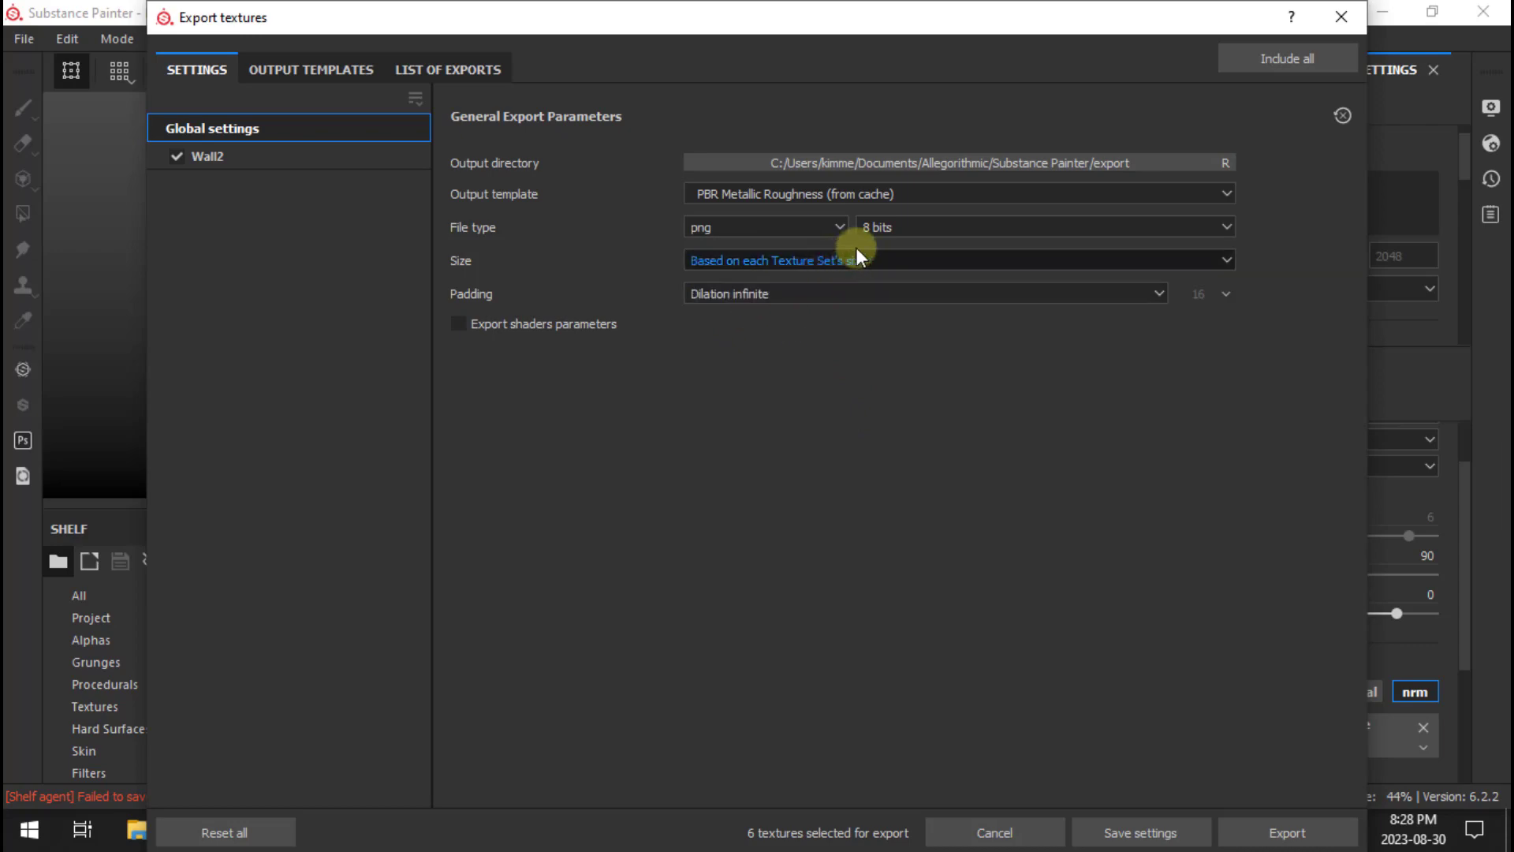
left_click(882, 229)
left_click(892, 270)
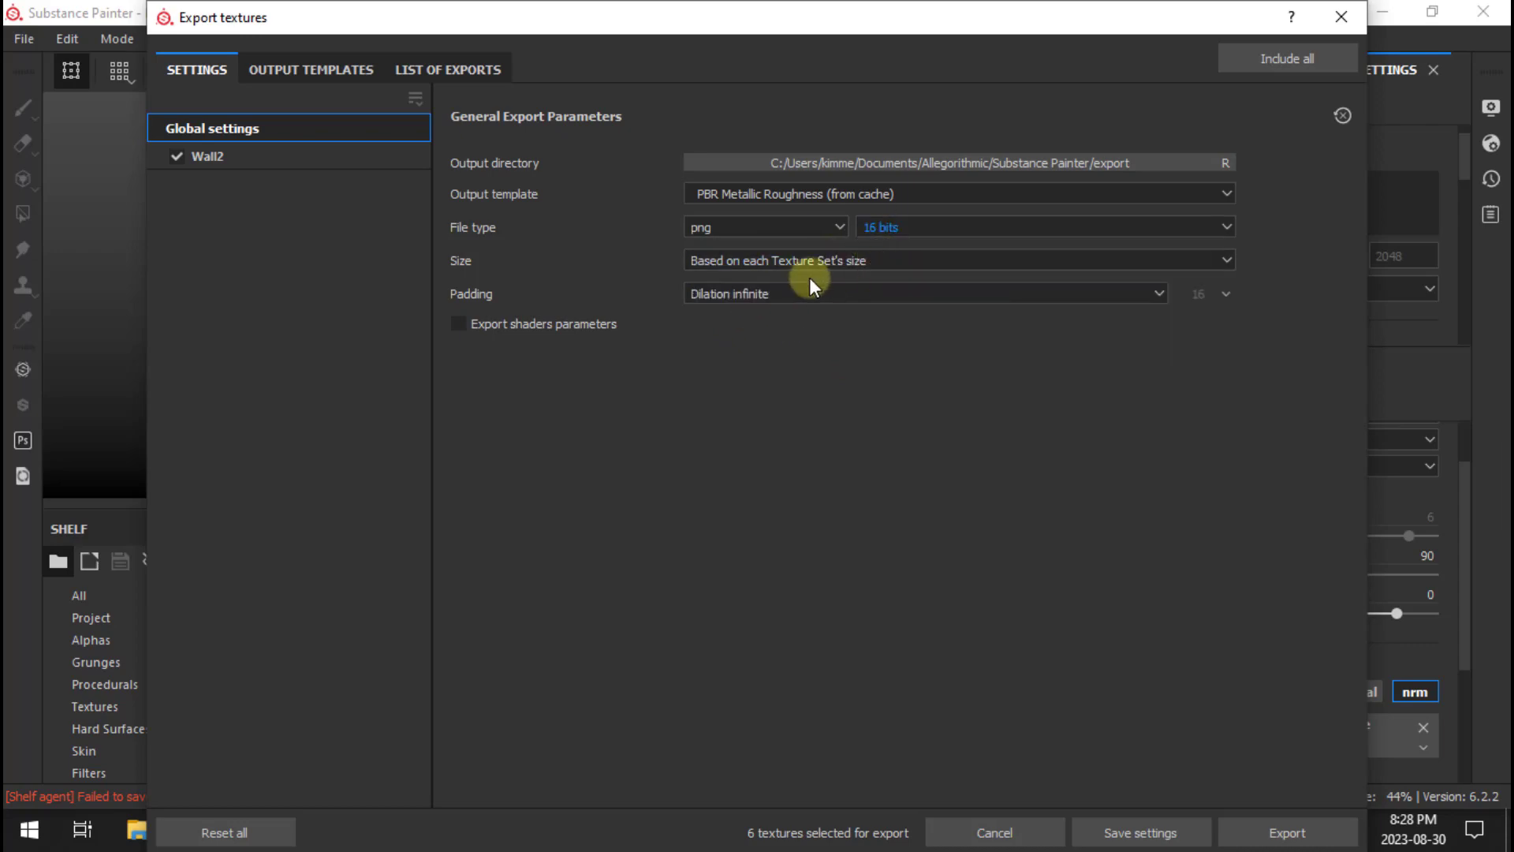
Set the output template to the edited PBR Metallic Roughness preset and check the list of exports.
left_click(791, 194)
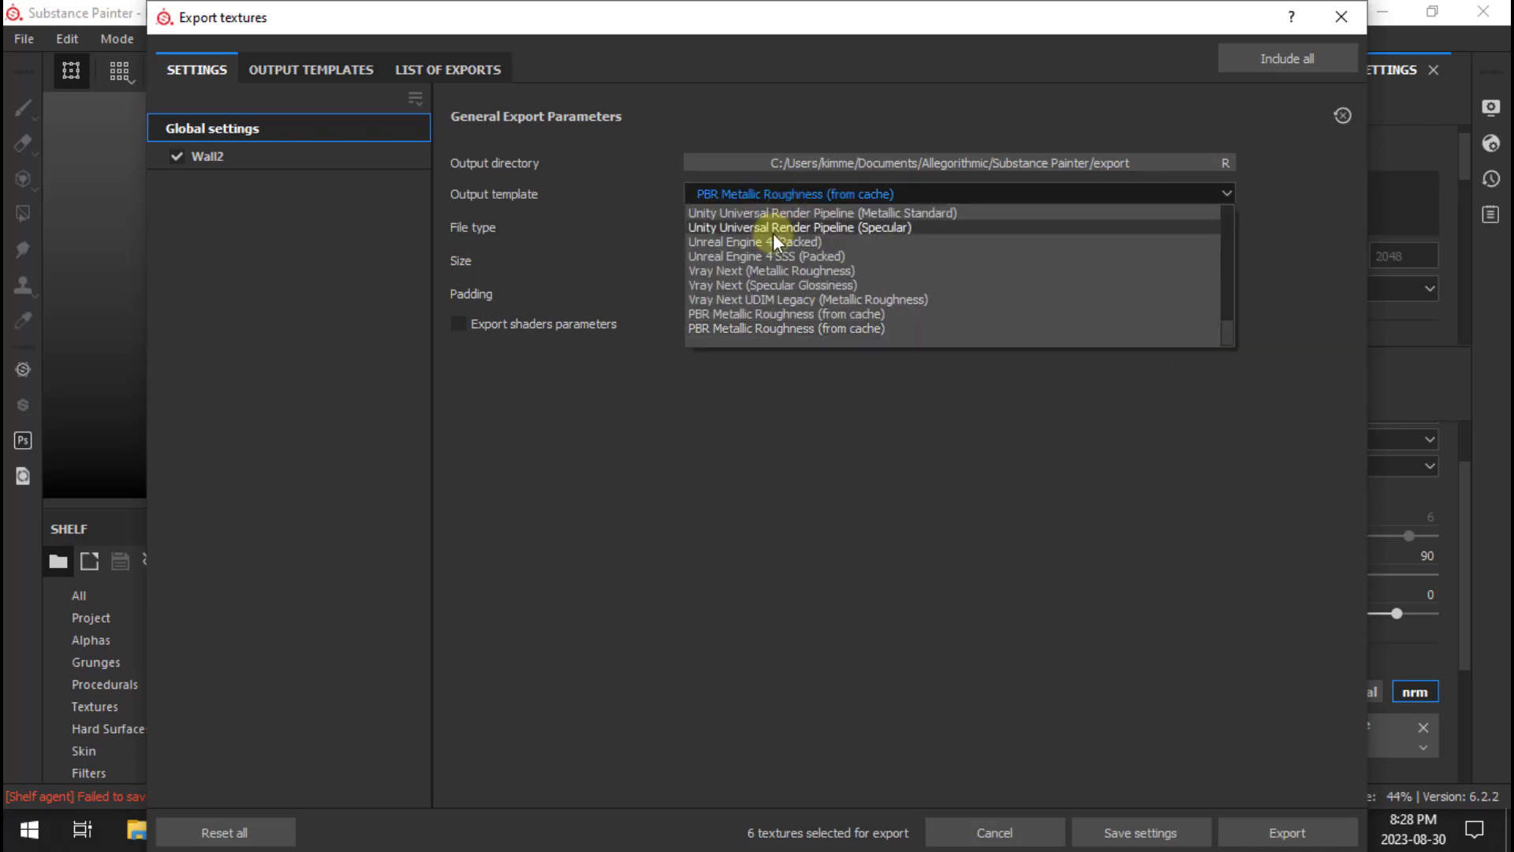
scroll(789, 257, "up", 2)
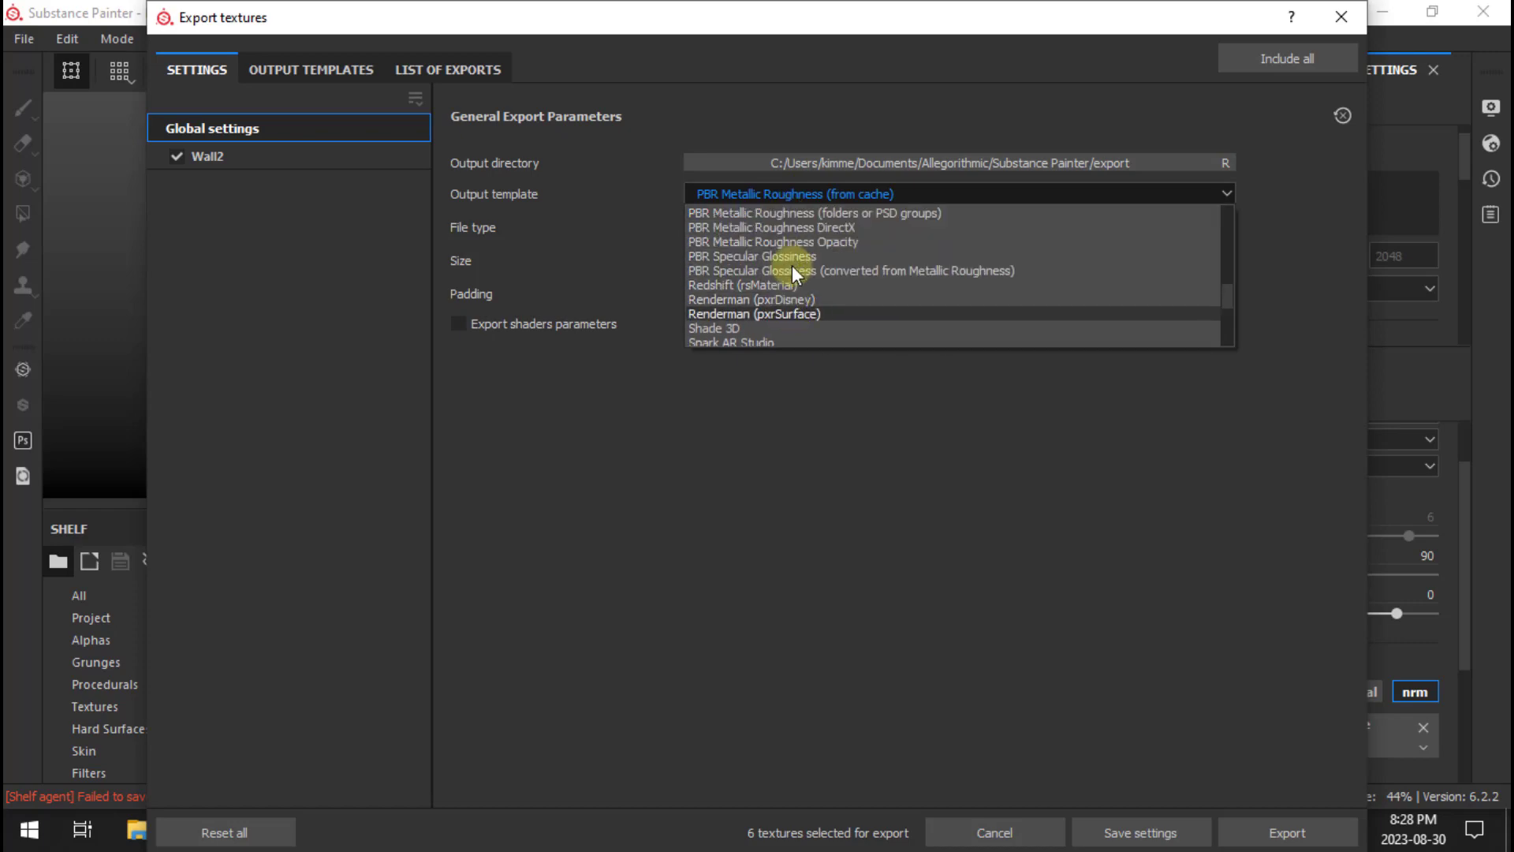
left_click(791, 252)
left_click(448, 67)
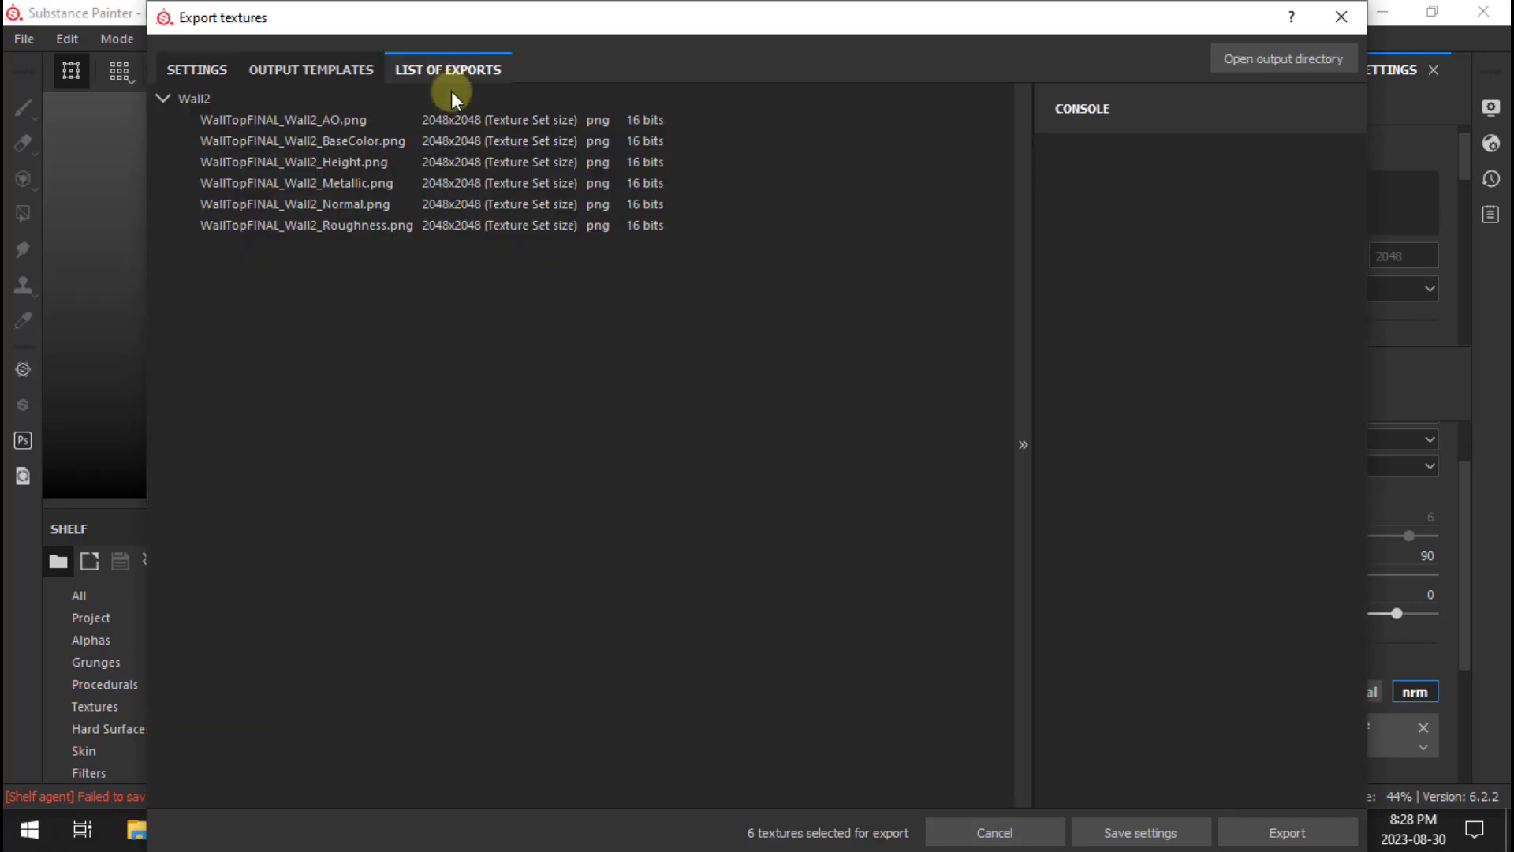
Export the textures to D:/DOCUMENTS/BLENDER/MODELS/DUNGEON CORRIDOR/VIDEO/TEXTURES and close the export dialog.
left_click(196, 70)
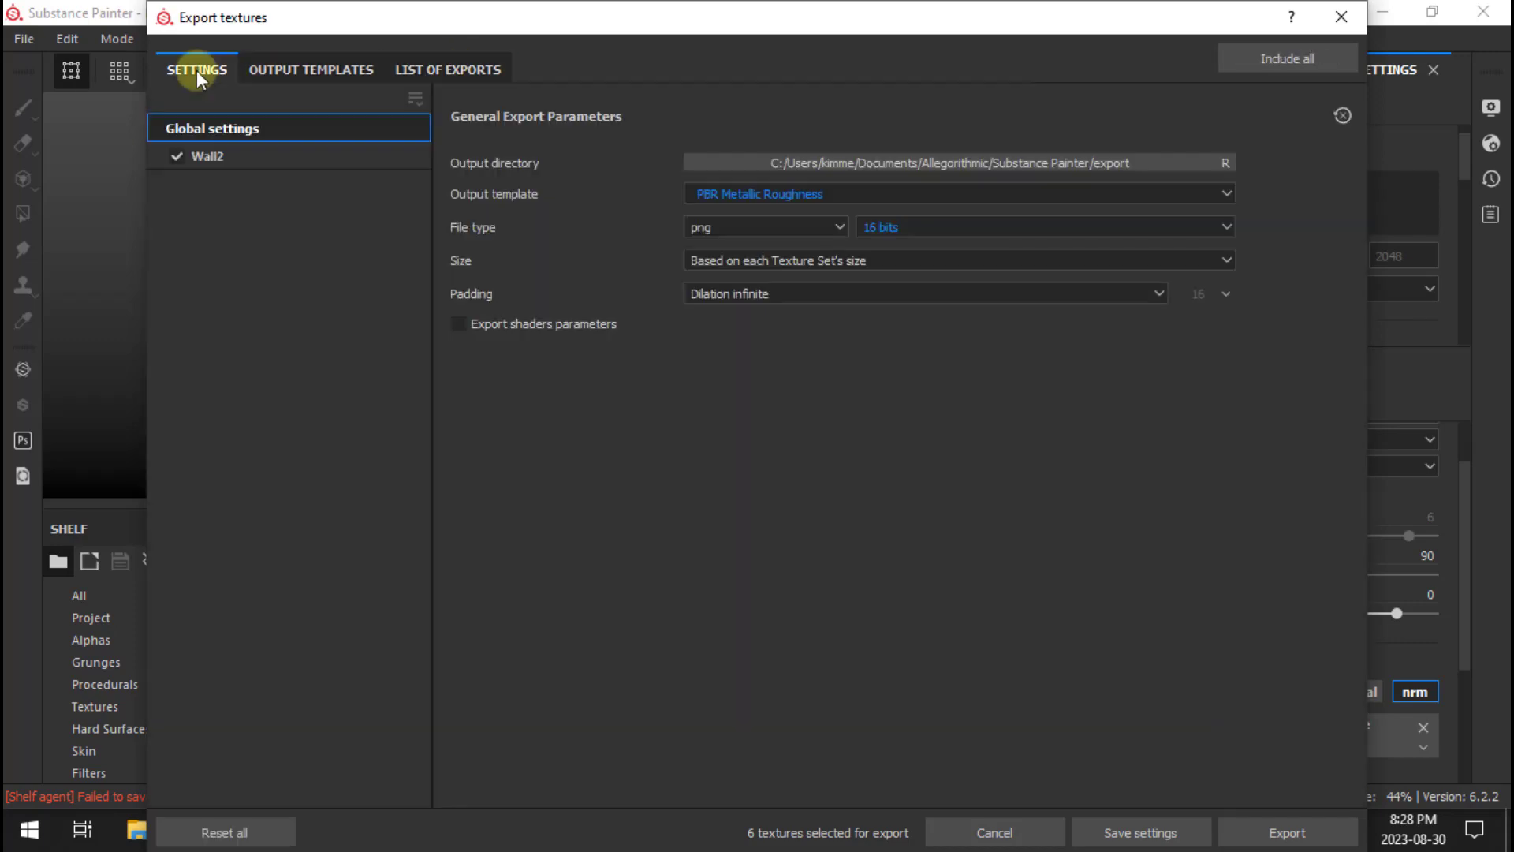
left_click(924, 162)
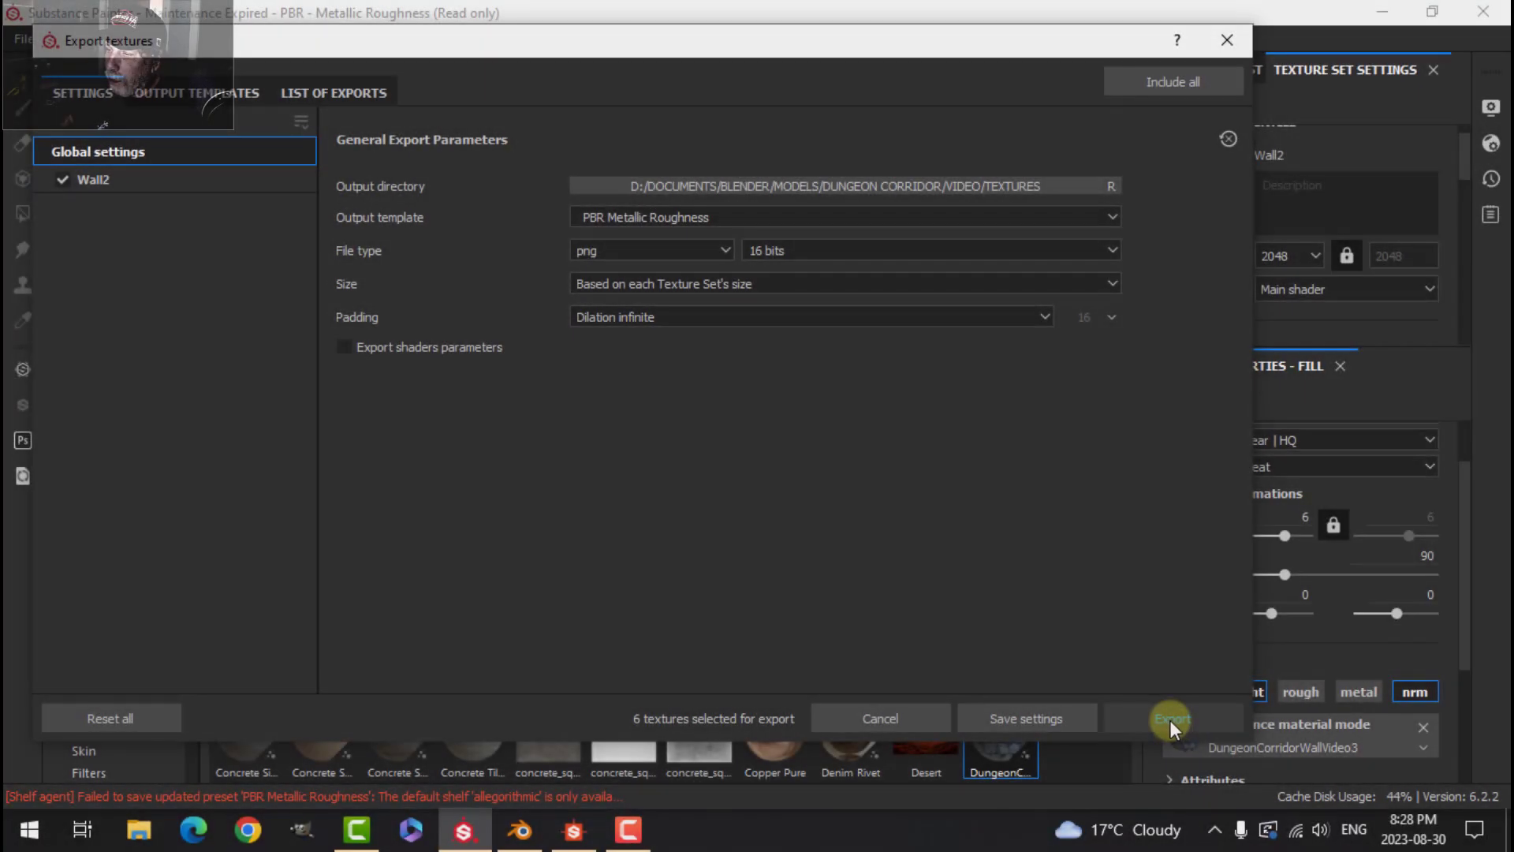
left_click(1170, 719)
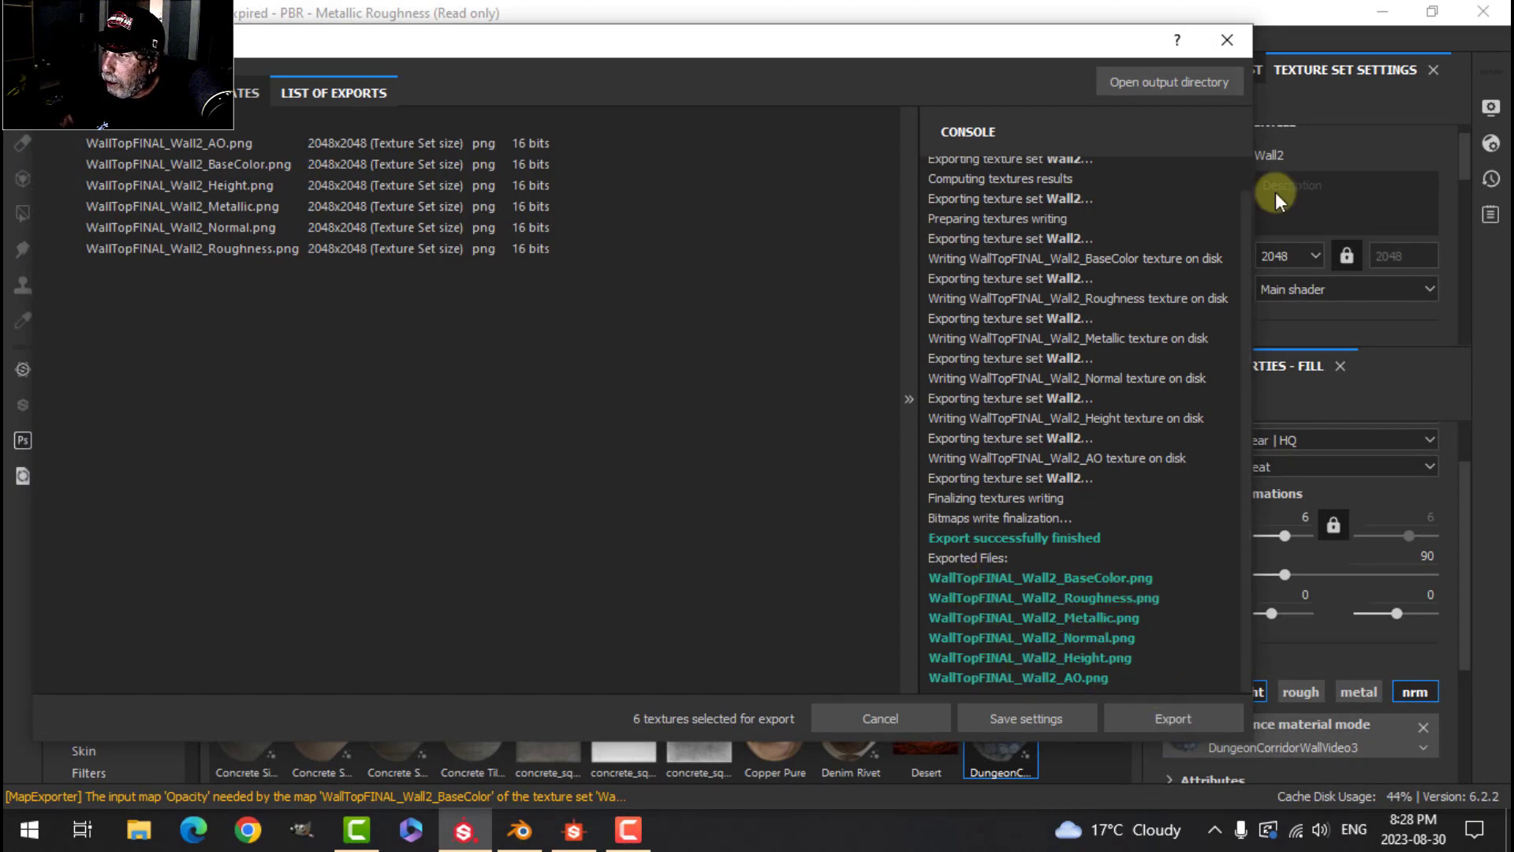
left_click(1227, 40)
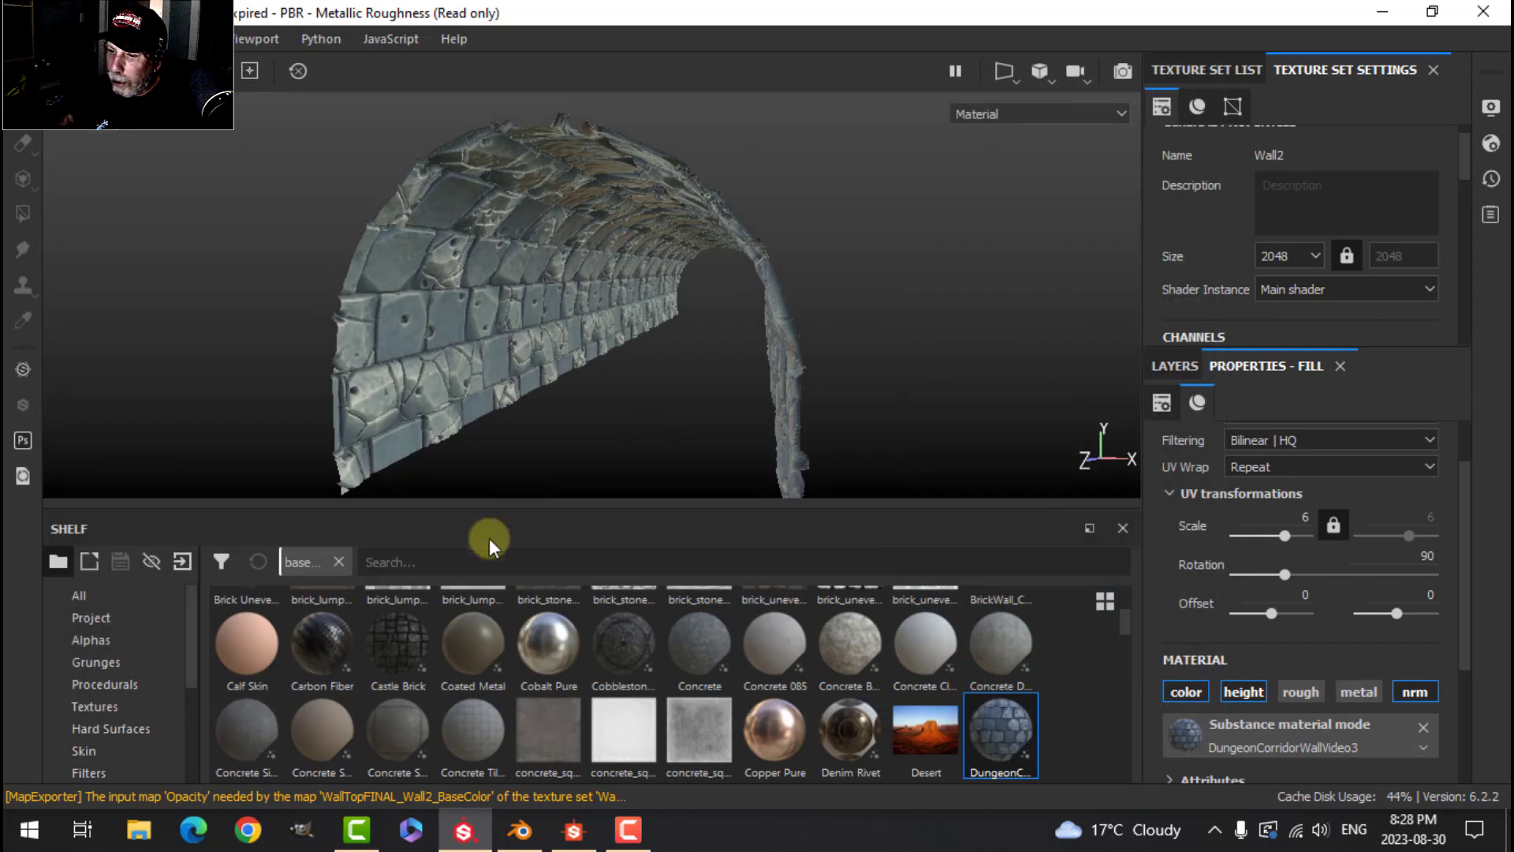
Switch to Blender and open the Shading workspace for the WallBricks object.
left_click(520, 830)
left_click(696, 44)
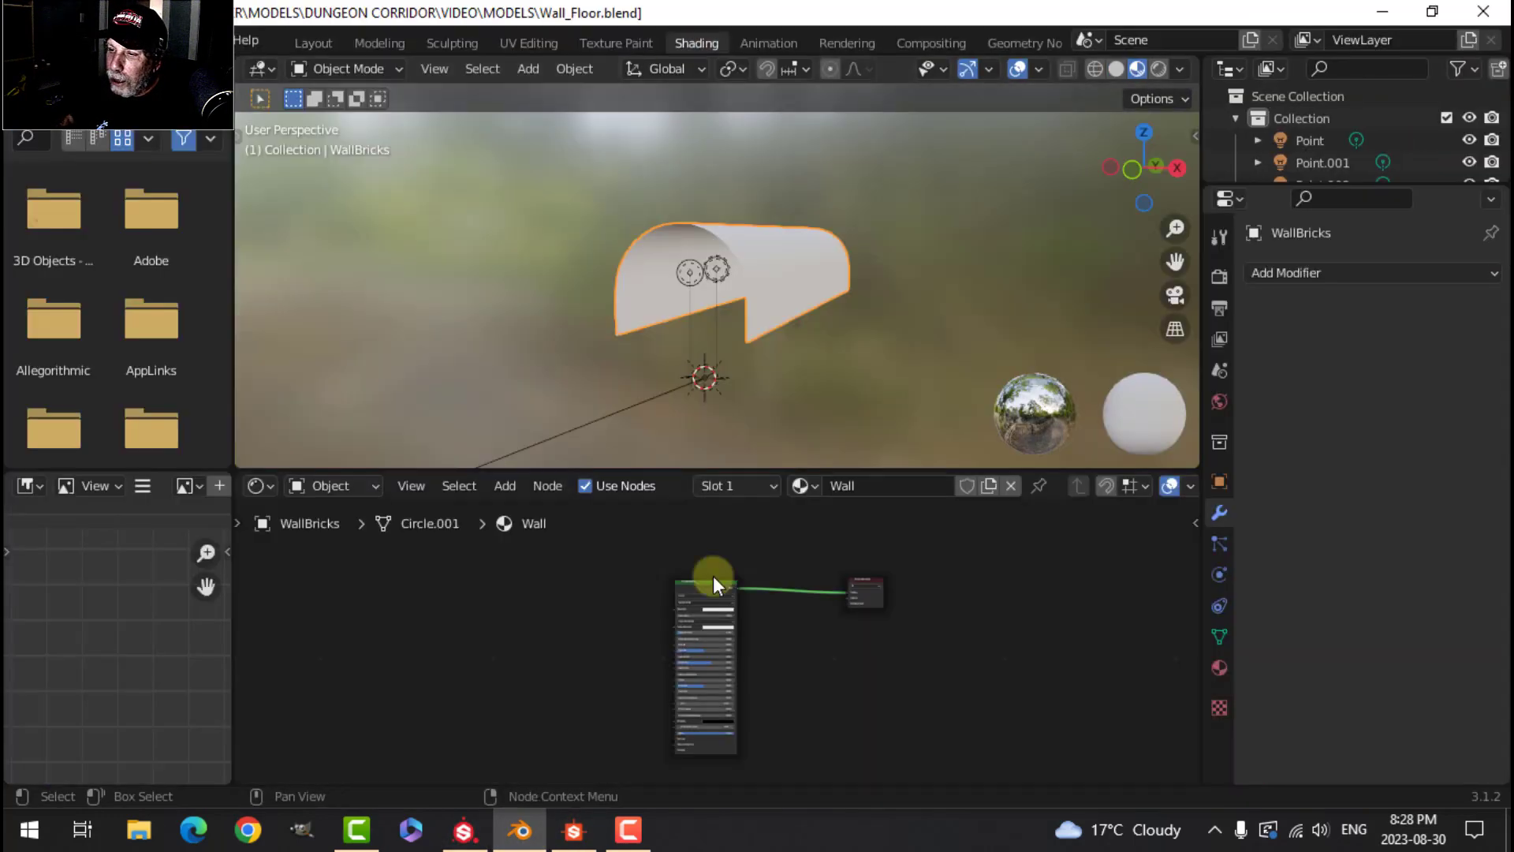
scroll(765, 277, "up", 1)
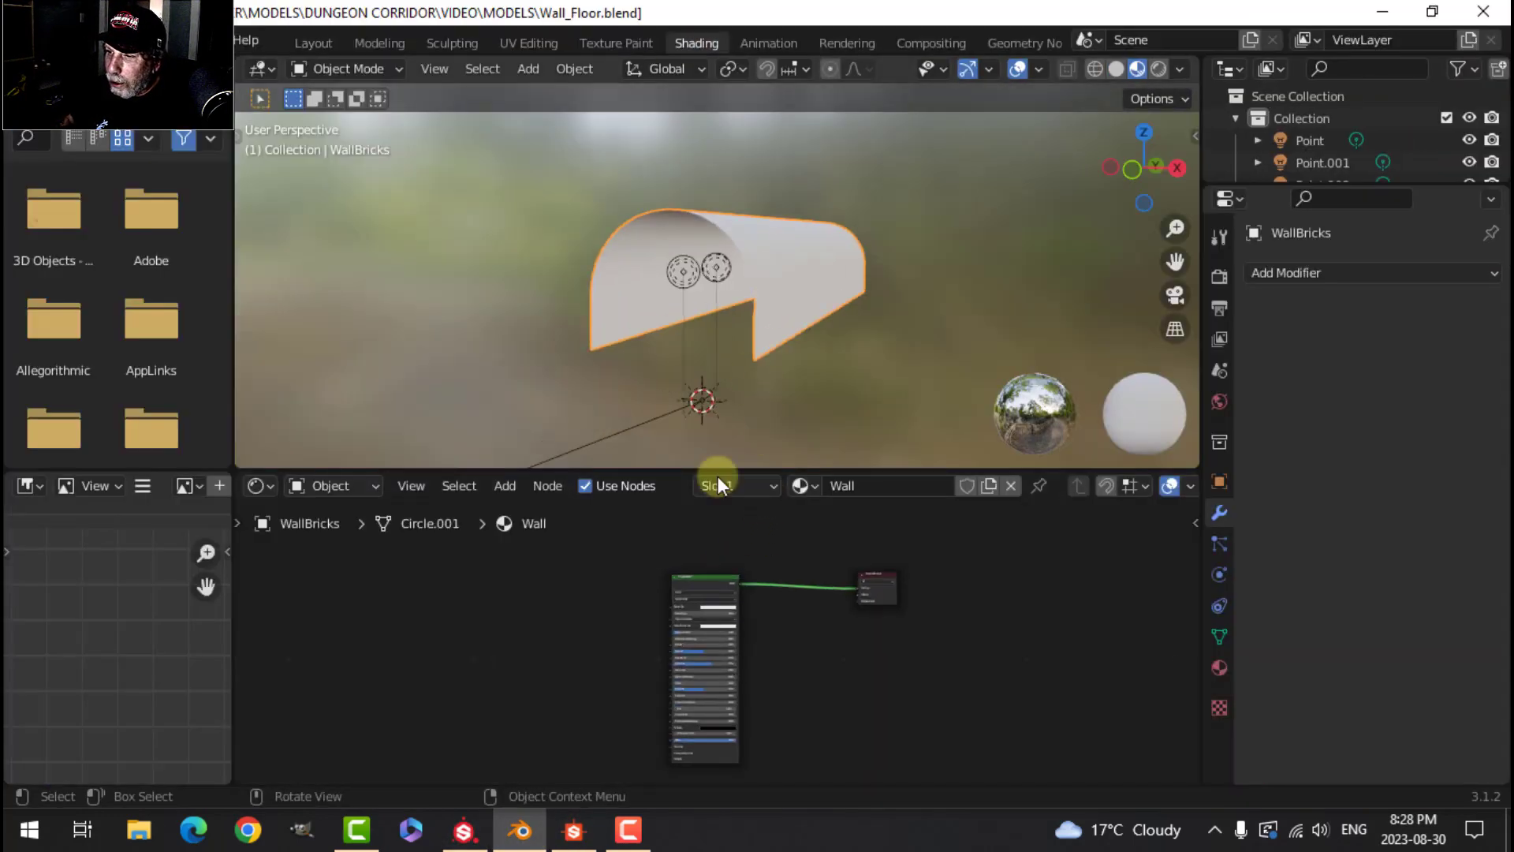
Run Principled Texture Setup on the Principled BSDF with the WallTopFINAL_Wall2 BaseColor, Height, Metallic, Normal and Roughness png files from the TEXTURES folder.
left_click(694, 583)
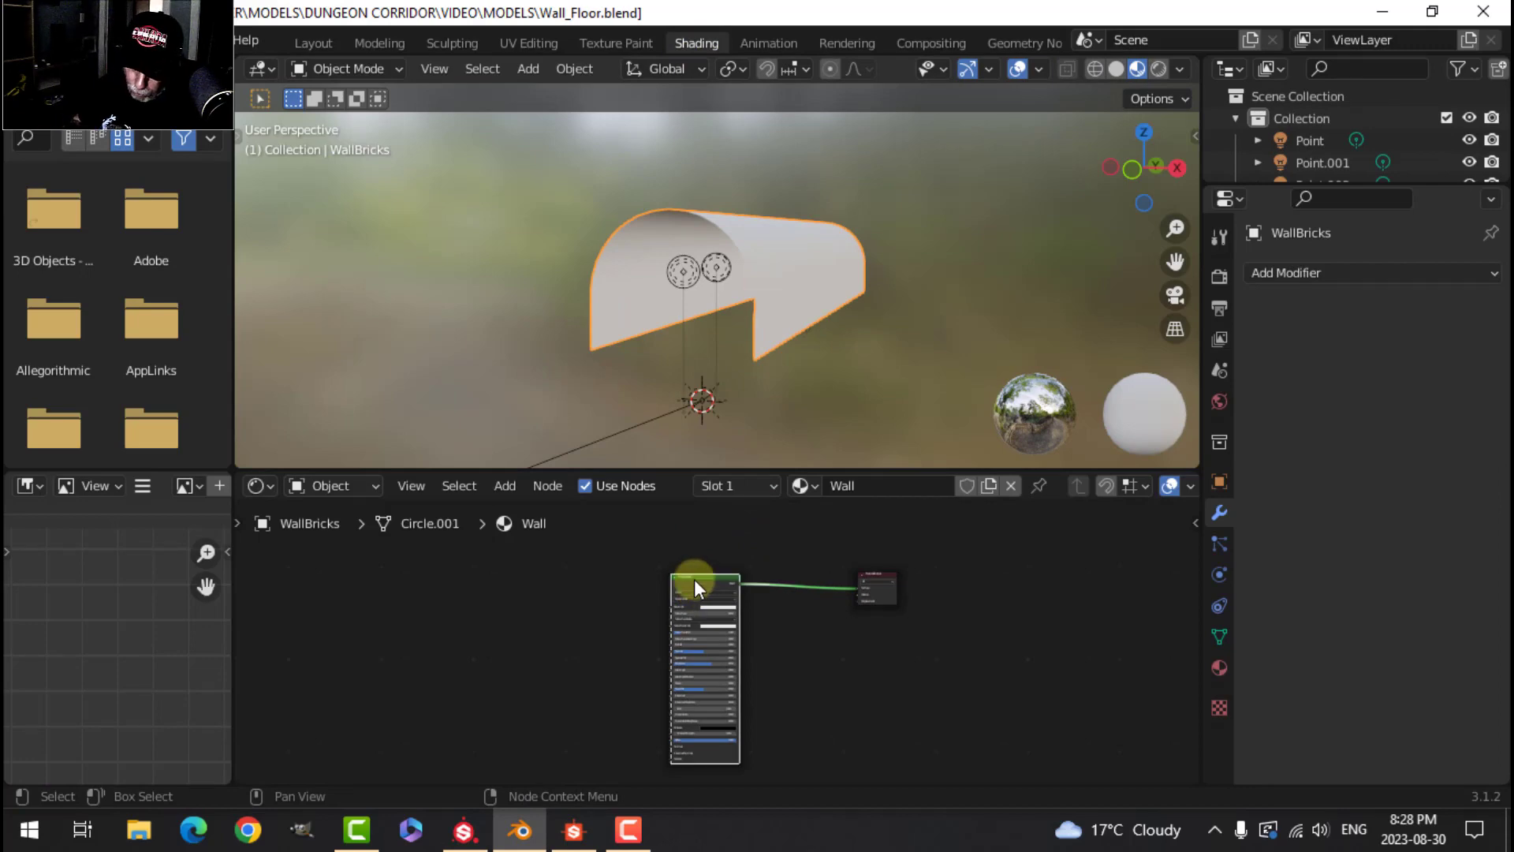
key("ctrl+shift+t")
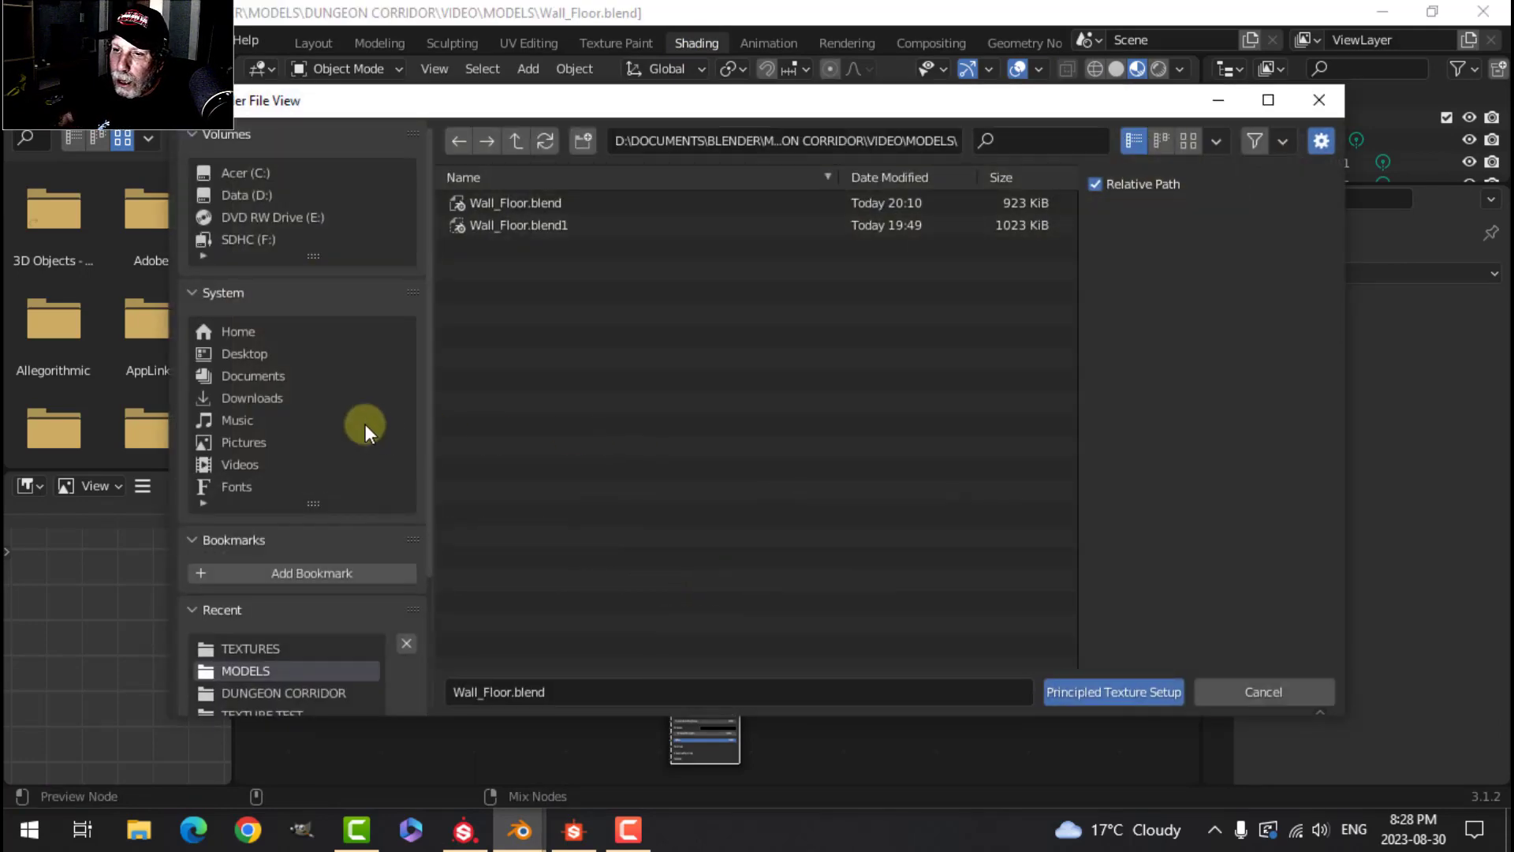
left_click(514, 139)
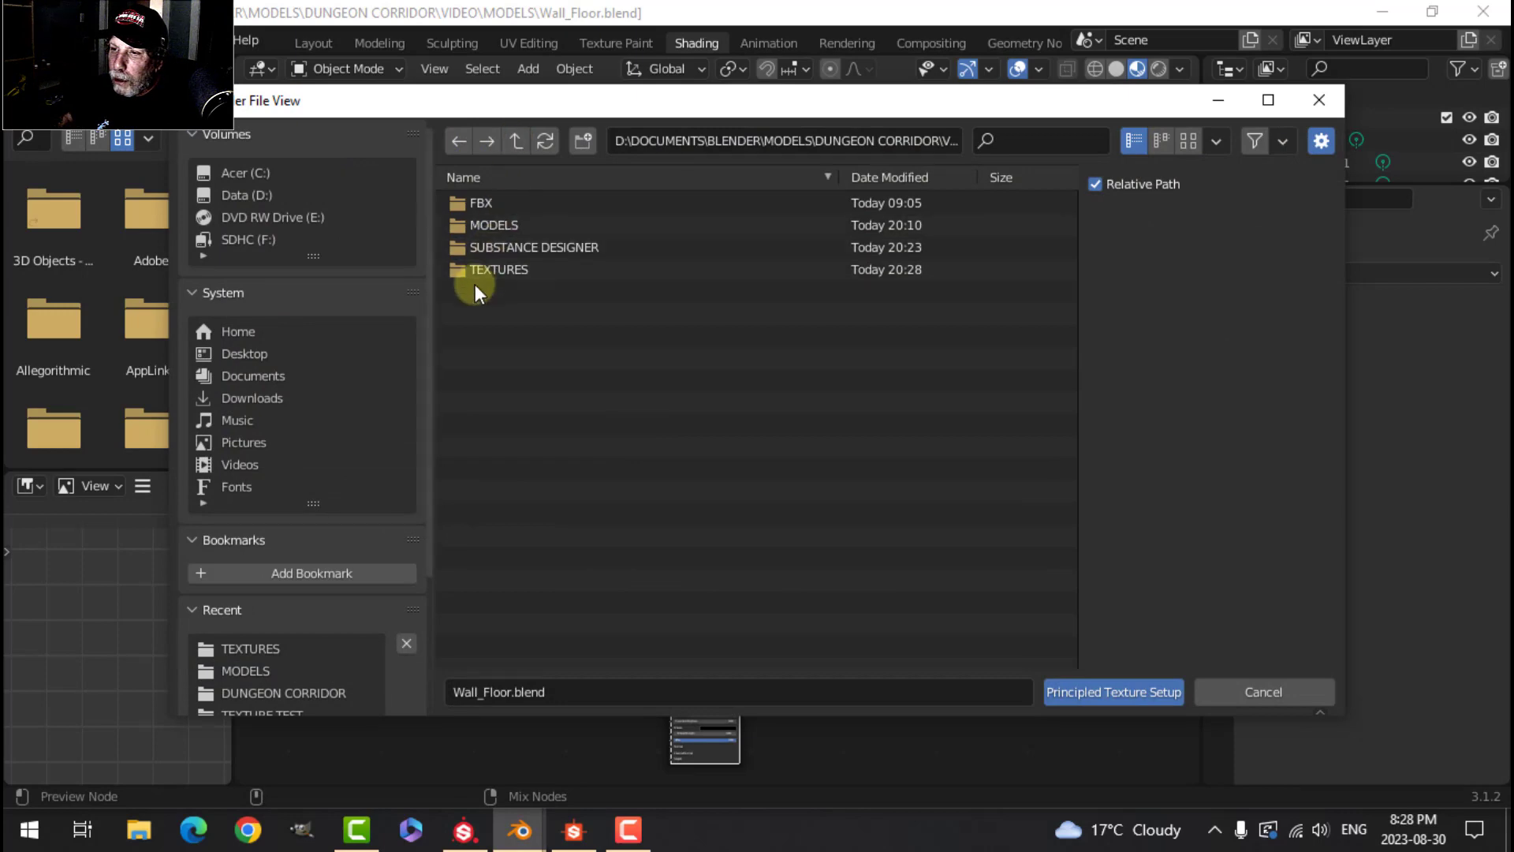
double_click(481, 269)
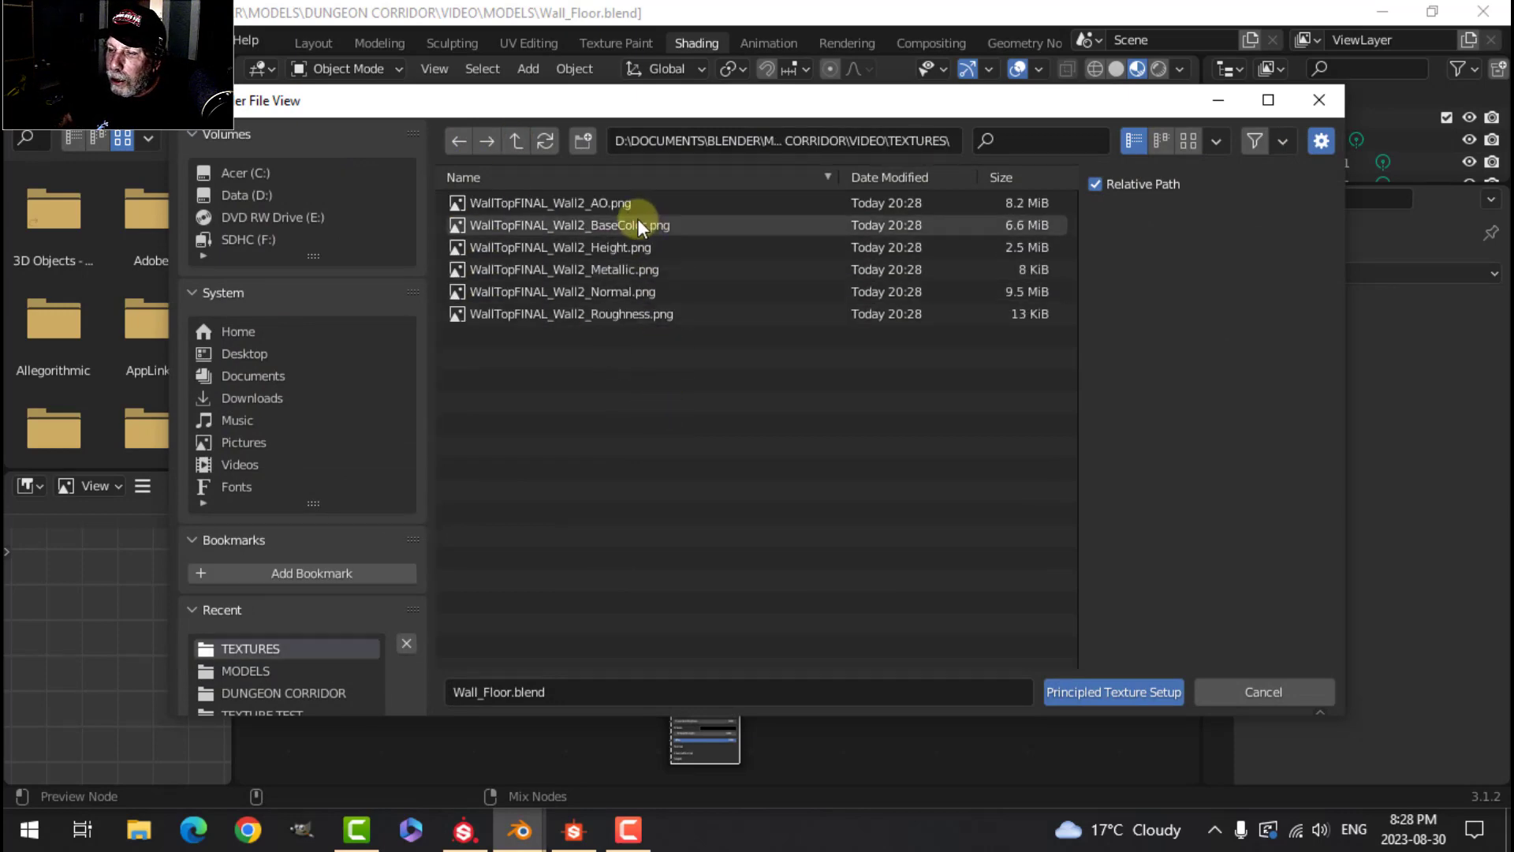
left_click(637, 224)
left_click(639, 314, "shift")
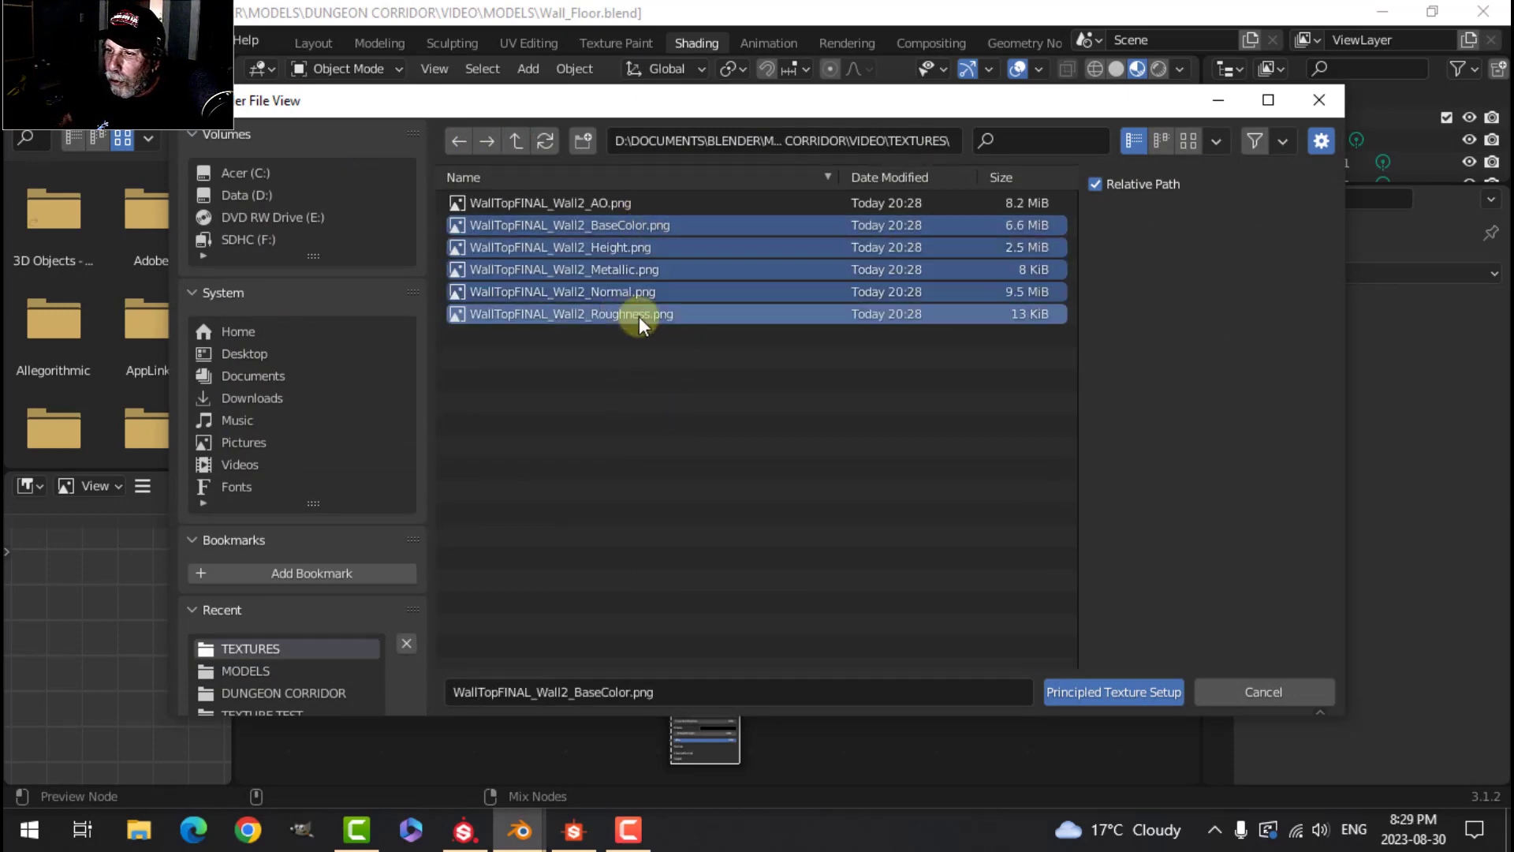
left_click(1074, 691)
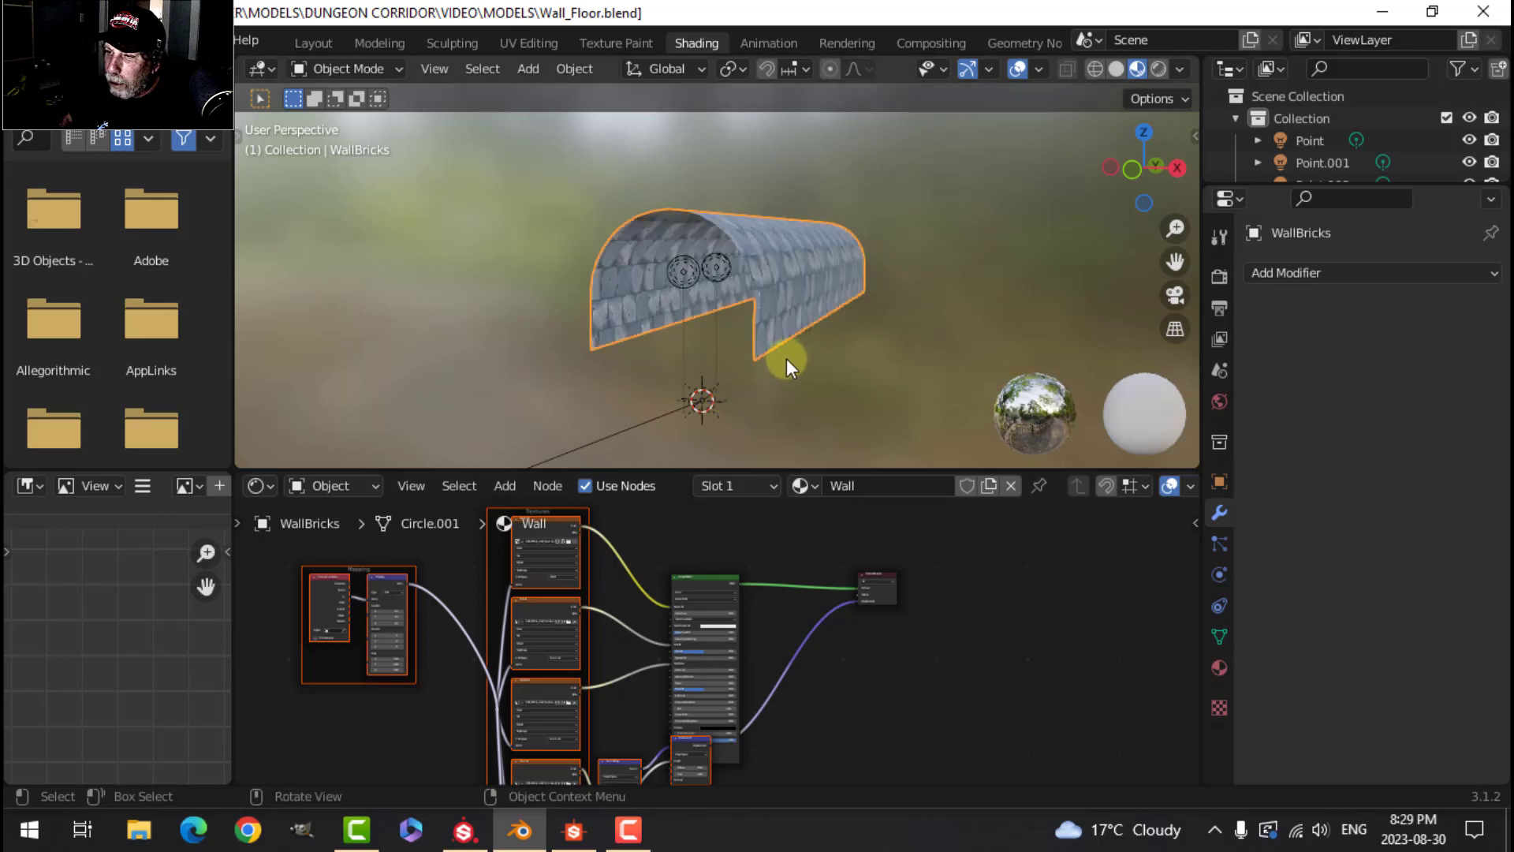
Disconnect the Metallic and Roughness texture maps from the Principled BSDF.
scroll(750, 358, "up", 4)
scroll(596, 636, "up", 4)
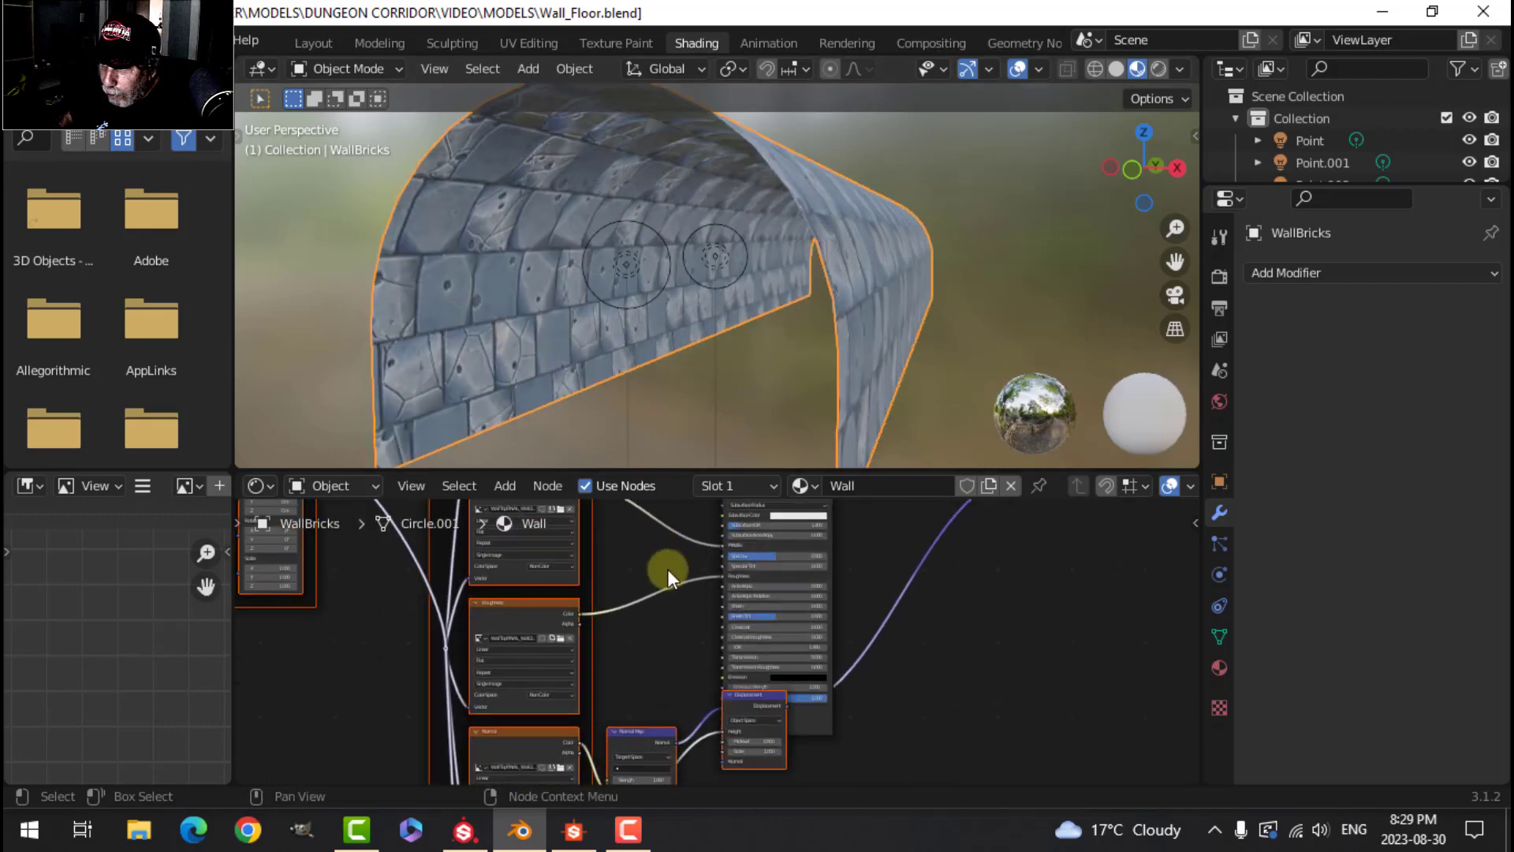
left_click_drag(723, 694, 683, 683)
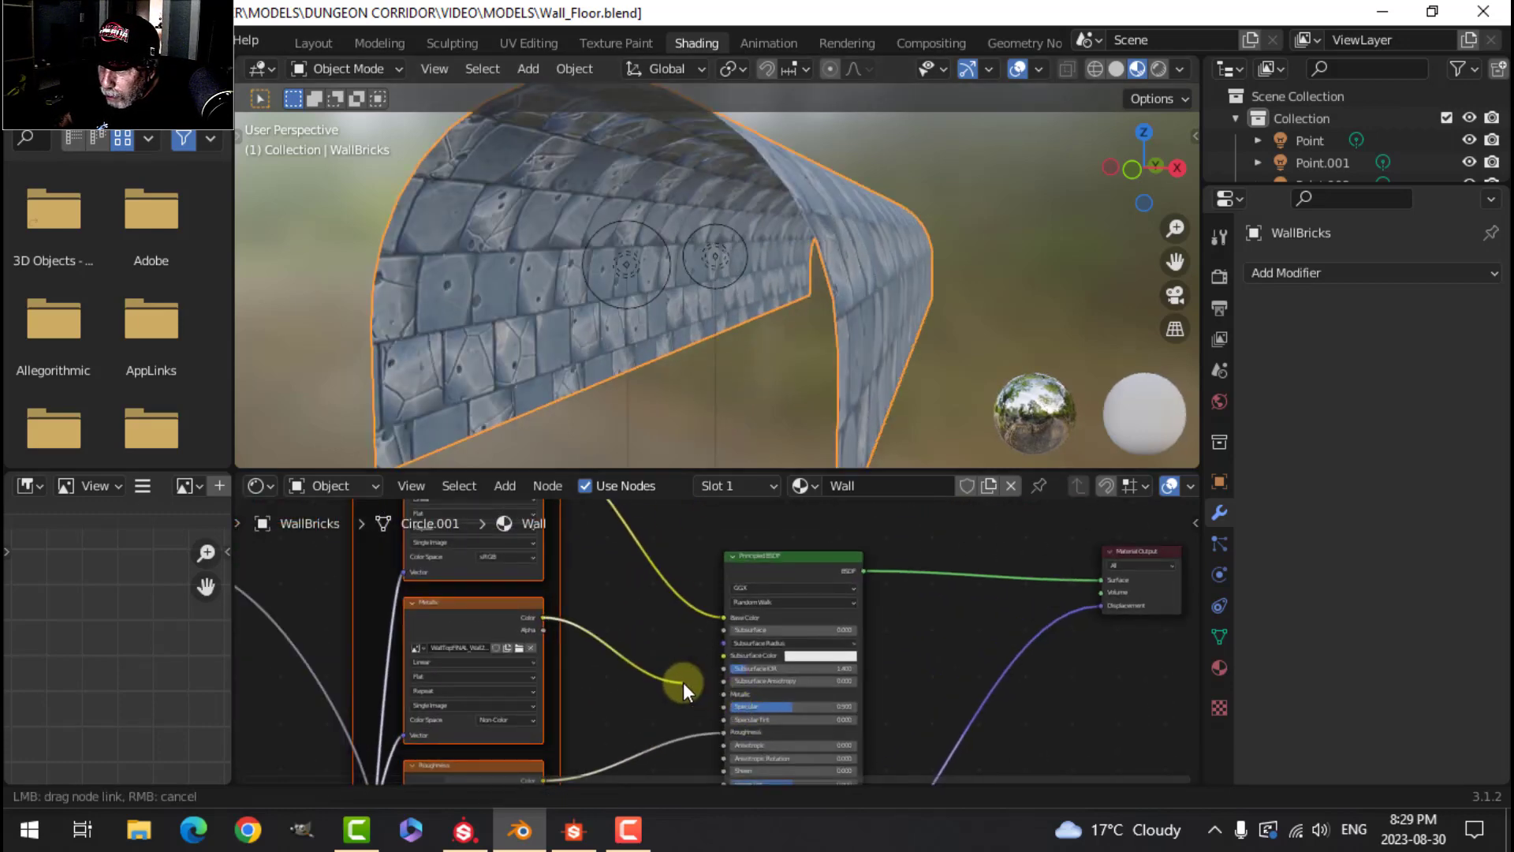
left_click_drag(722, 731, 694, 739)
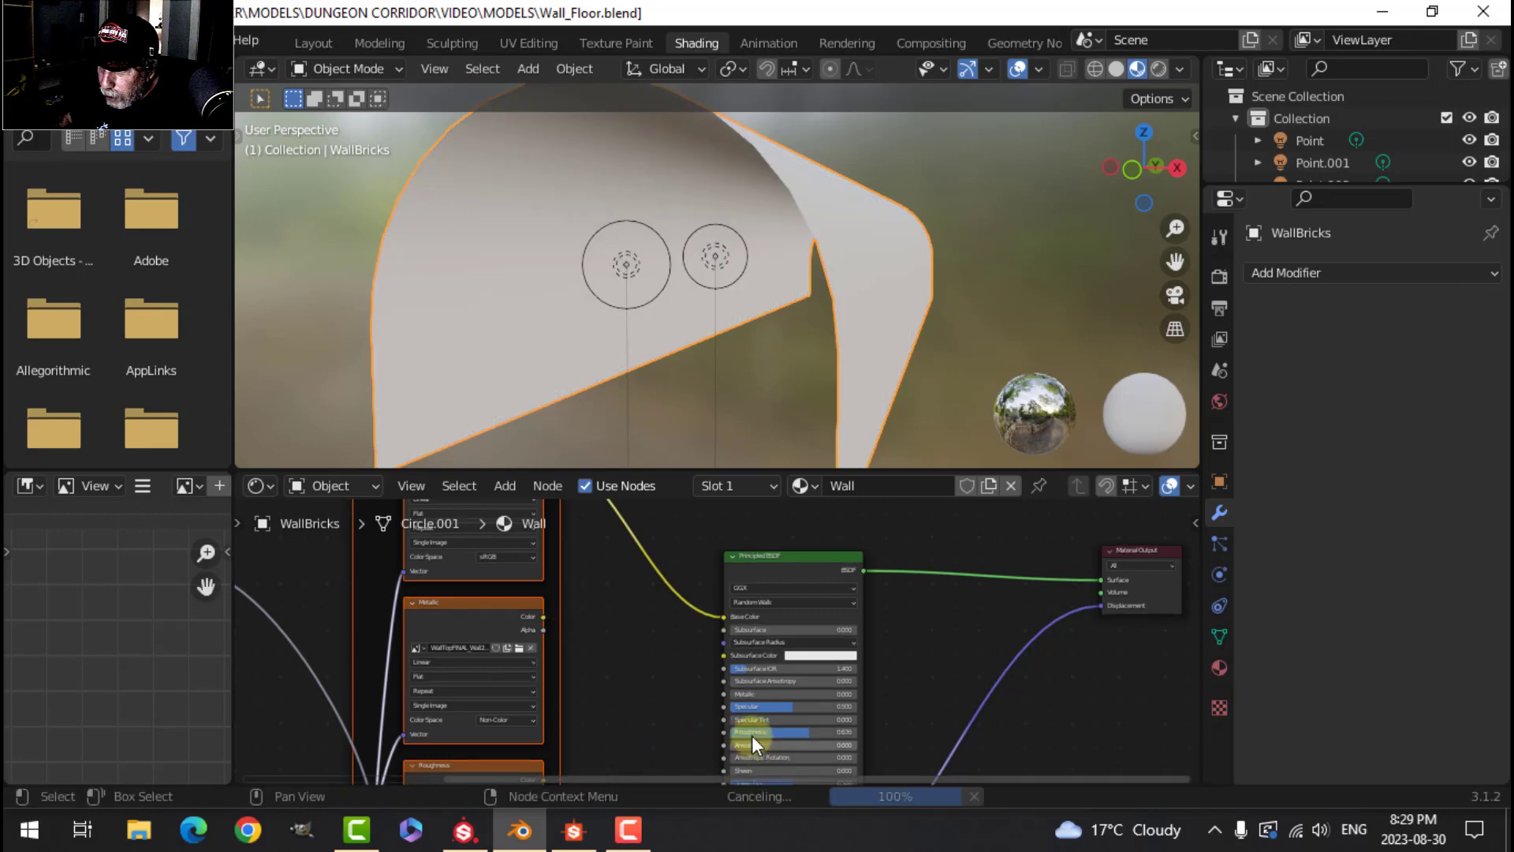
Set the Principled BSDF's roughness to 0.677 and inspect the textured wall from several angles.
scroll(839, 737, "up", 1)
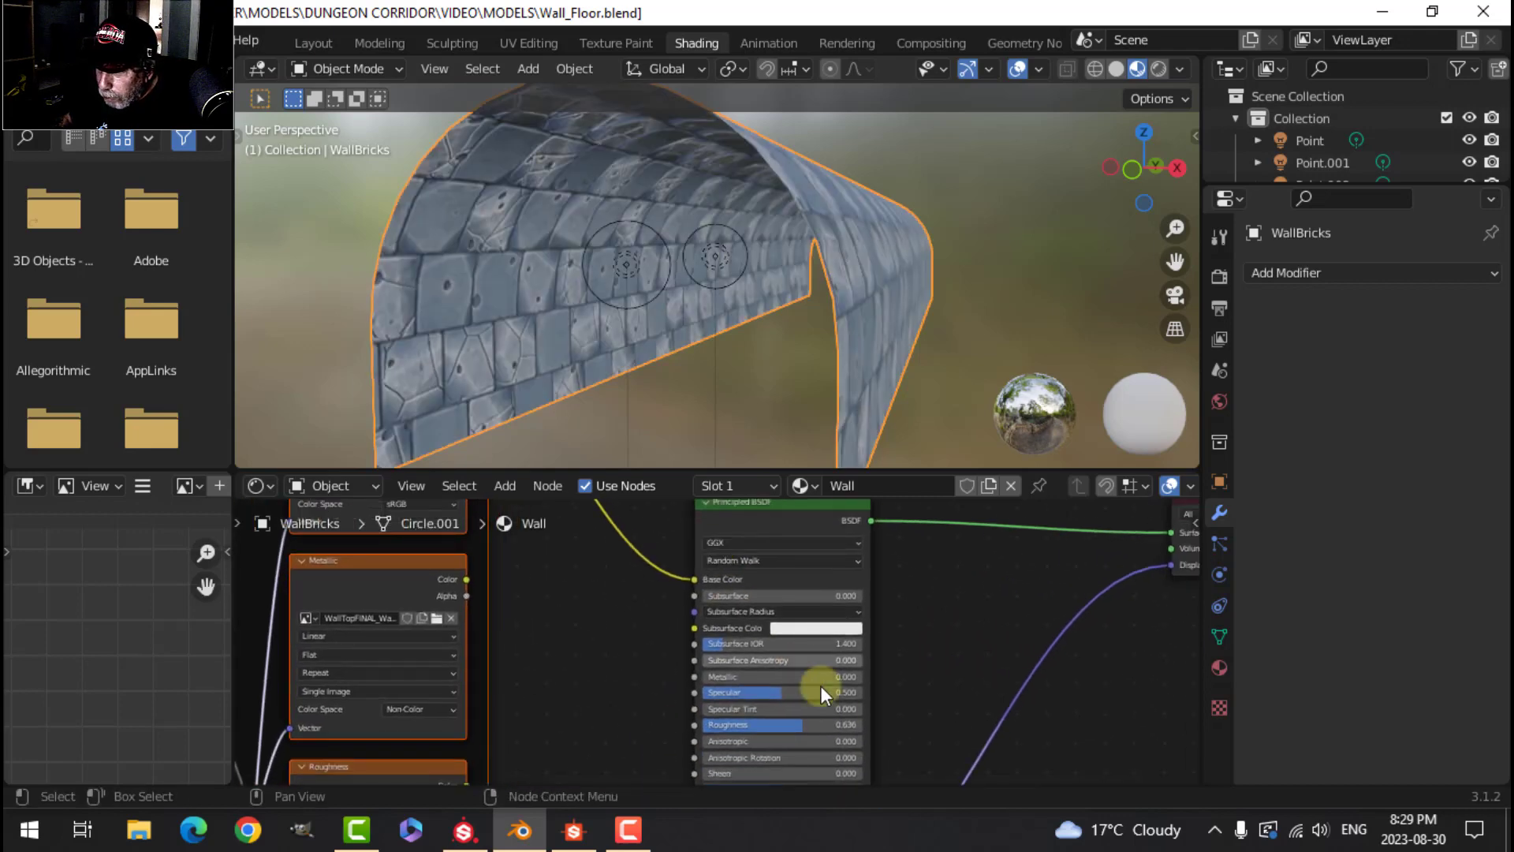
scroll(835, 739, "up", 1)
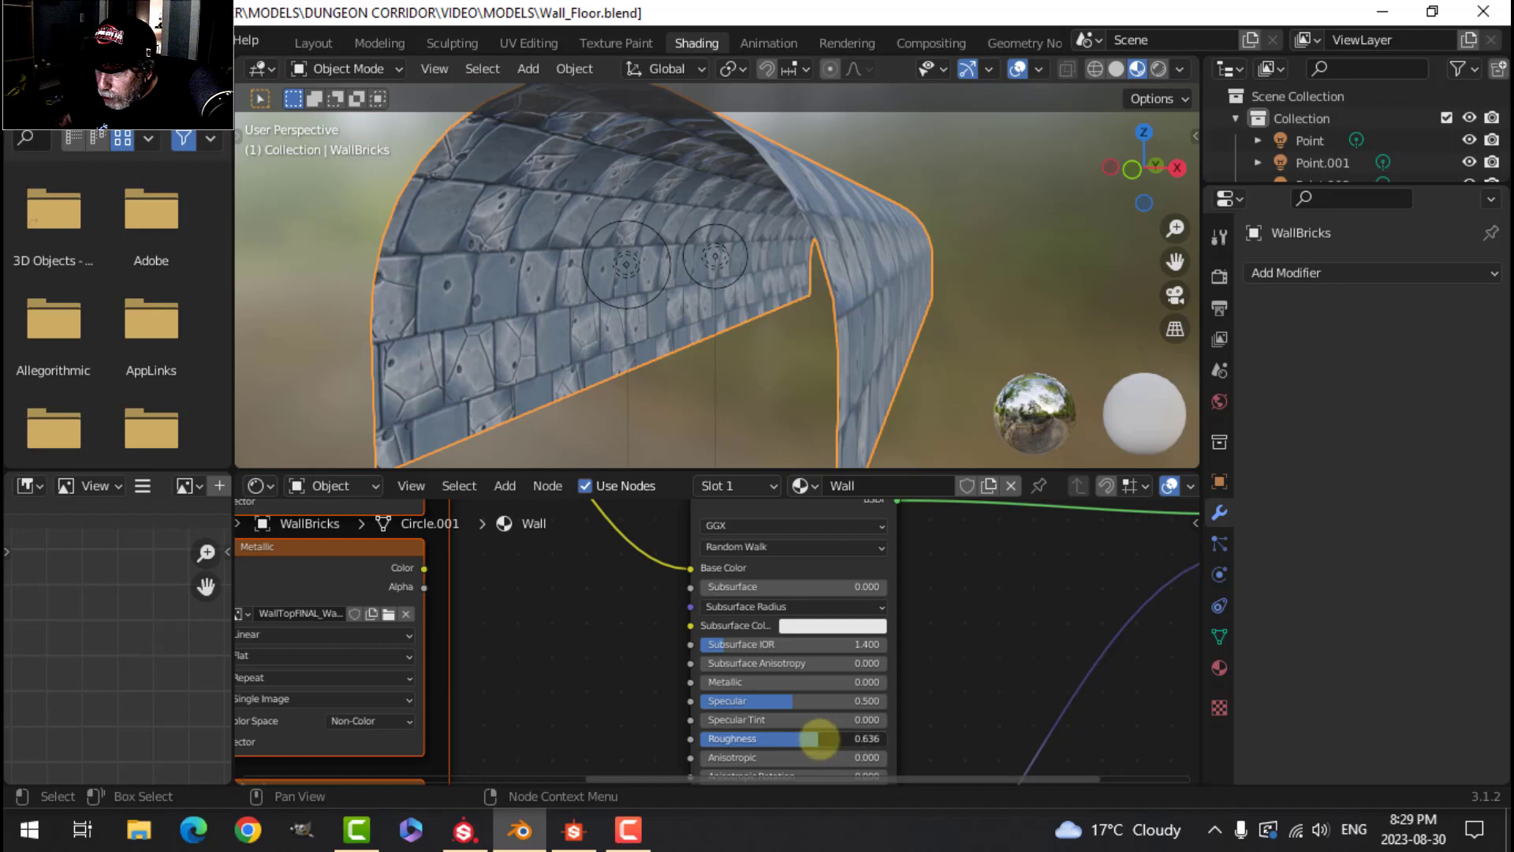
left_click_drag(827, 739, 830, 739)
scroll(535, 276, "up", 3)
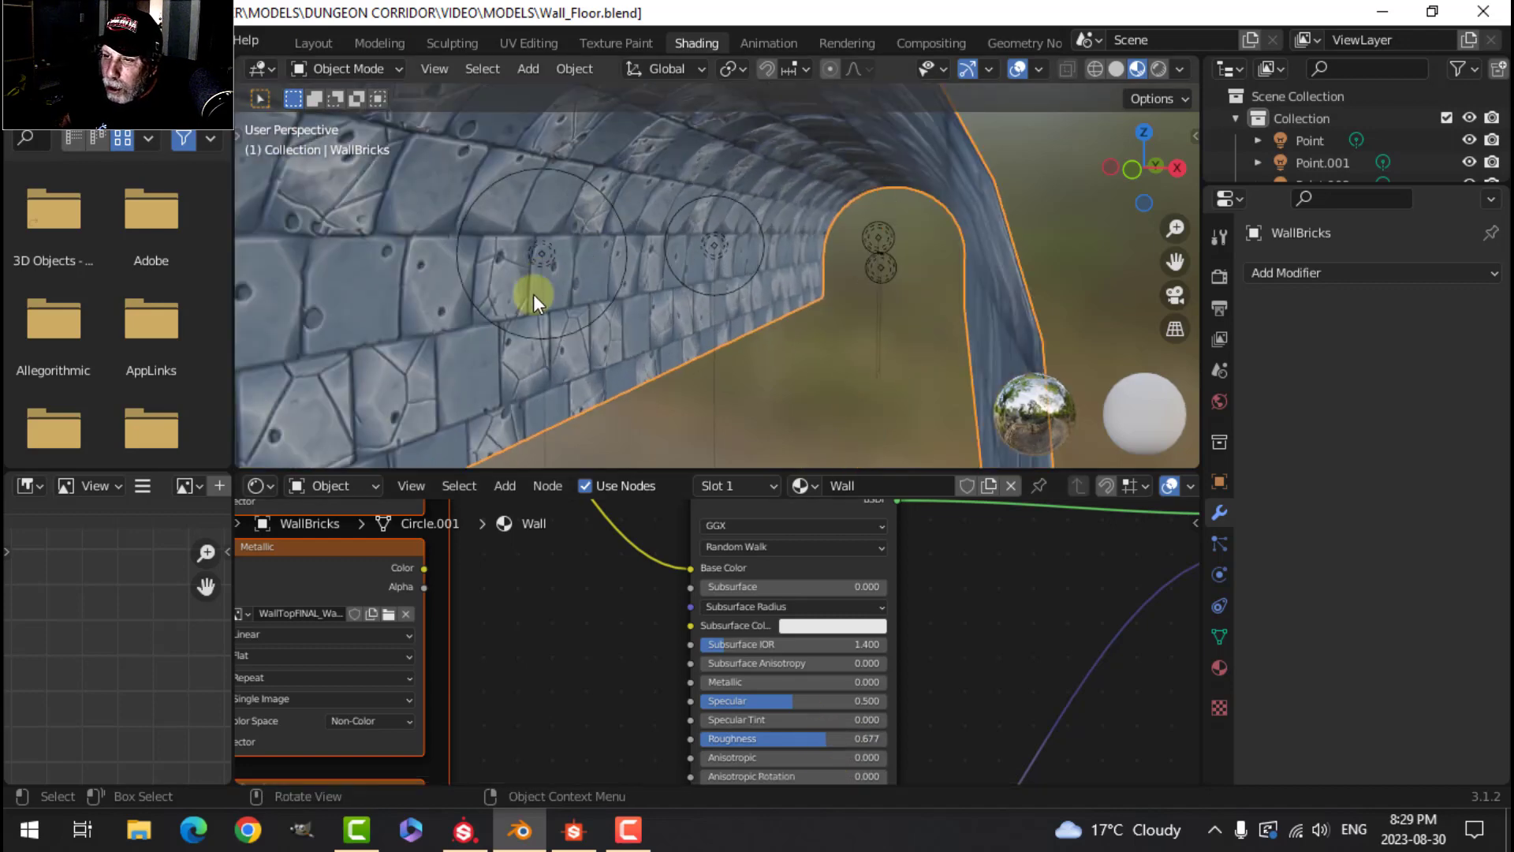
middle_click_drag(413, 403, 413, 388)
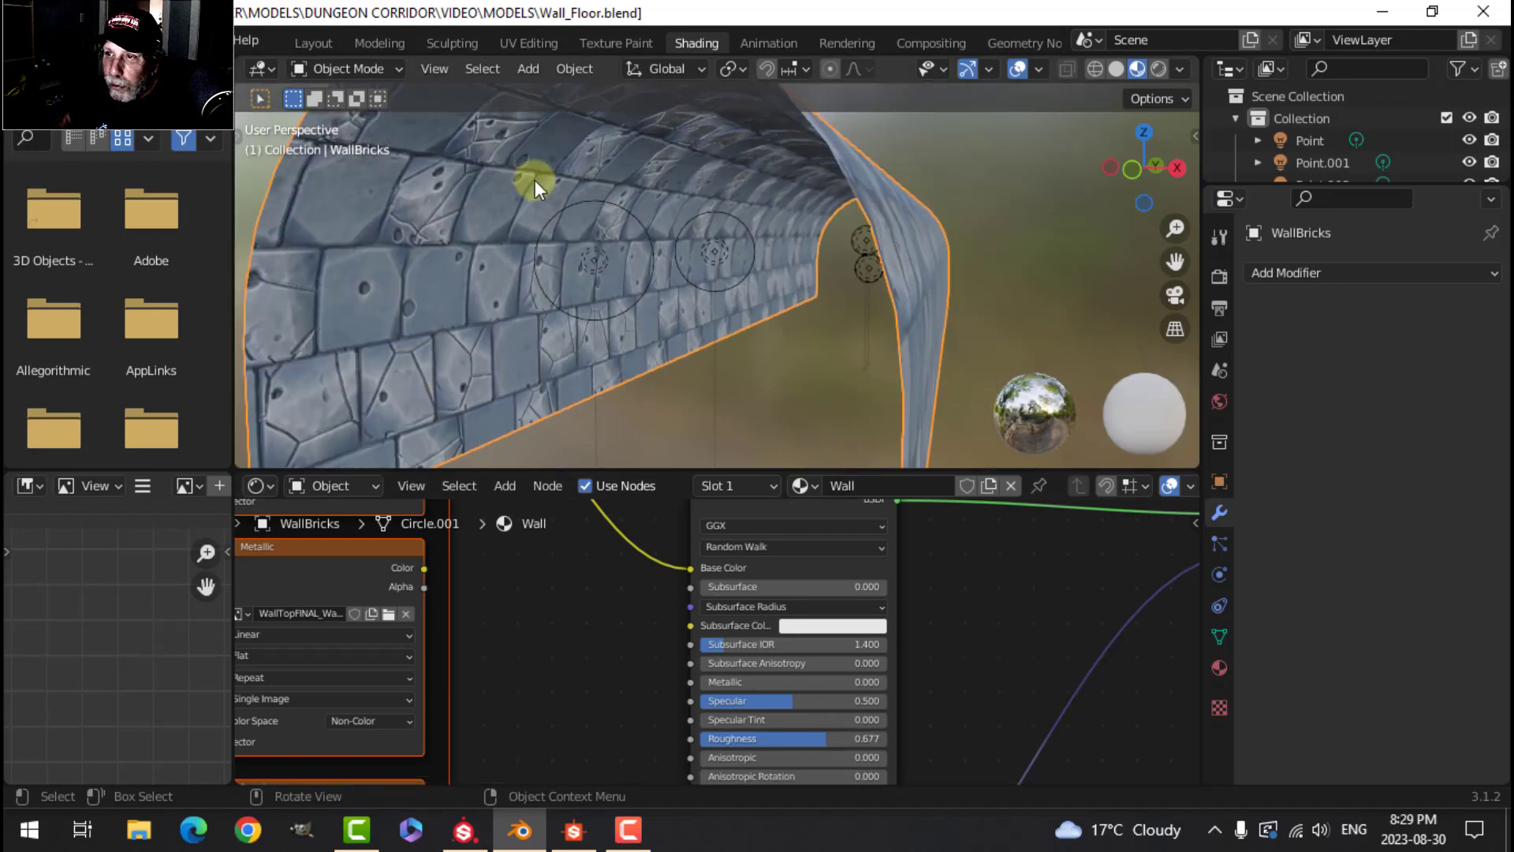
middle_click_drag(535, 179, 583, 235)
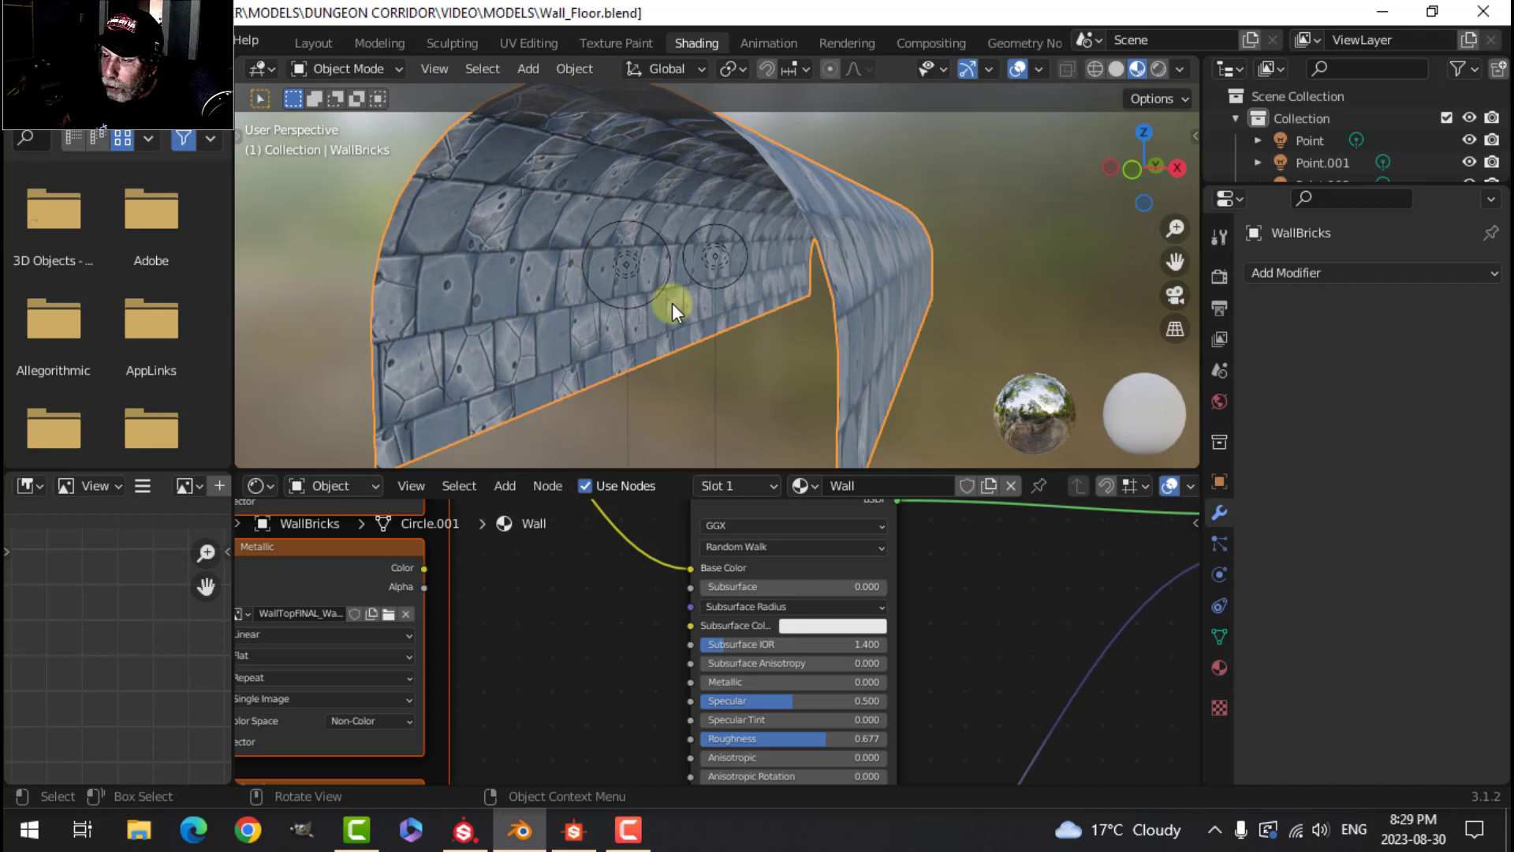
middle_click_drag(660, 319, 683, 342)
scroll(557, 659, "down", 3)
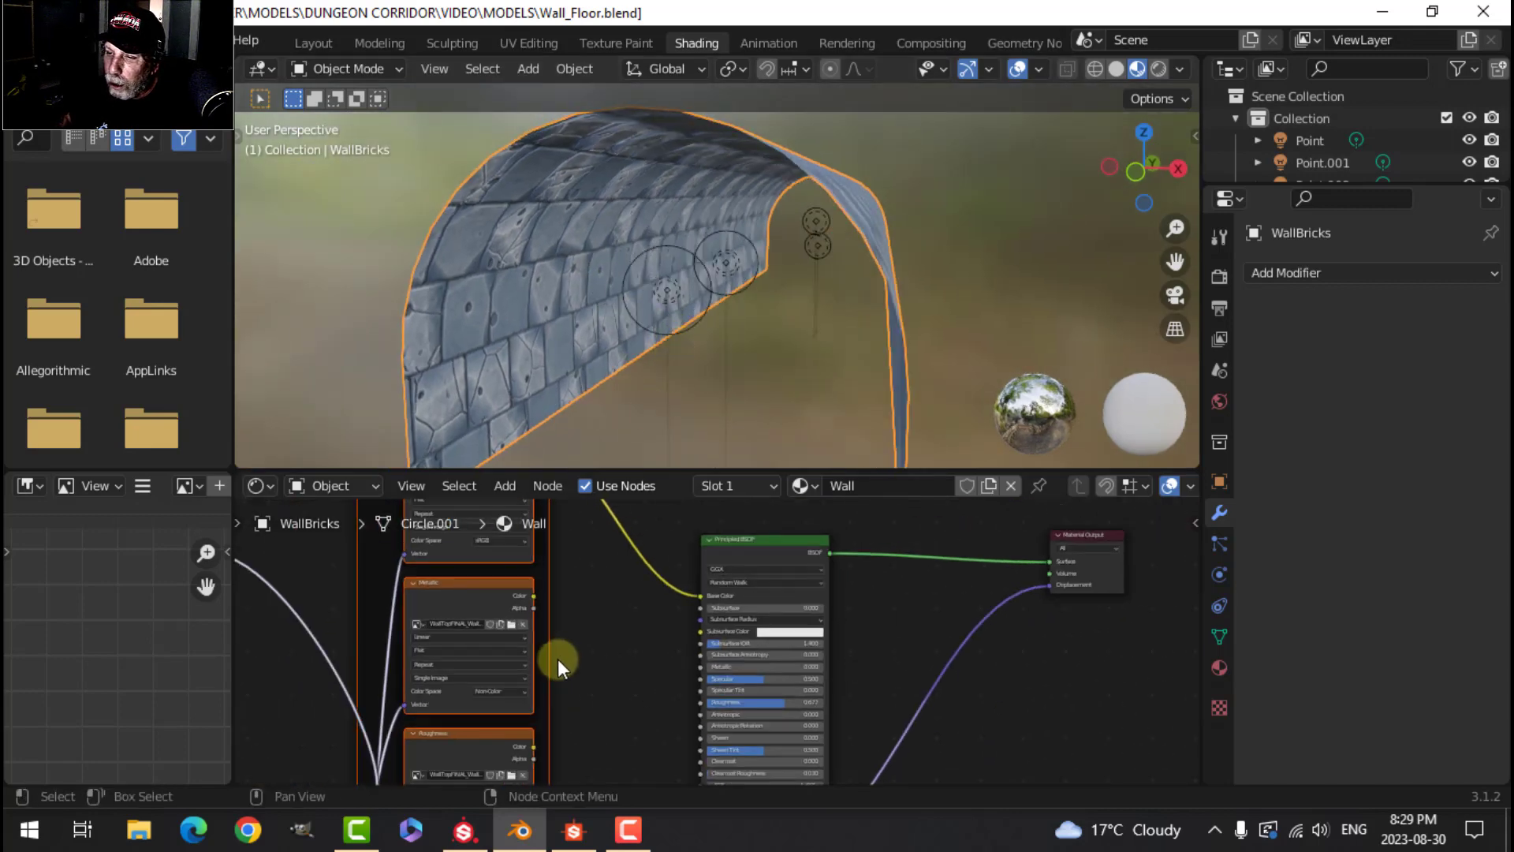
Move the Displacement node clear of the Principled BSDF node it overlaps.
scroll(557, 660, "down", 4)
middle_click_drag(623, 672, 584, 760, "shift")
scroll(746, 672, "up", 4)
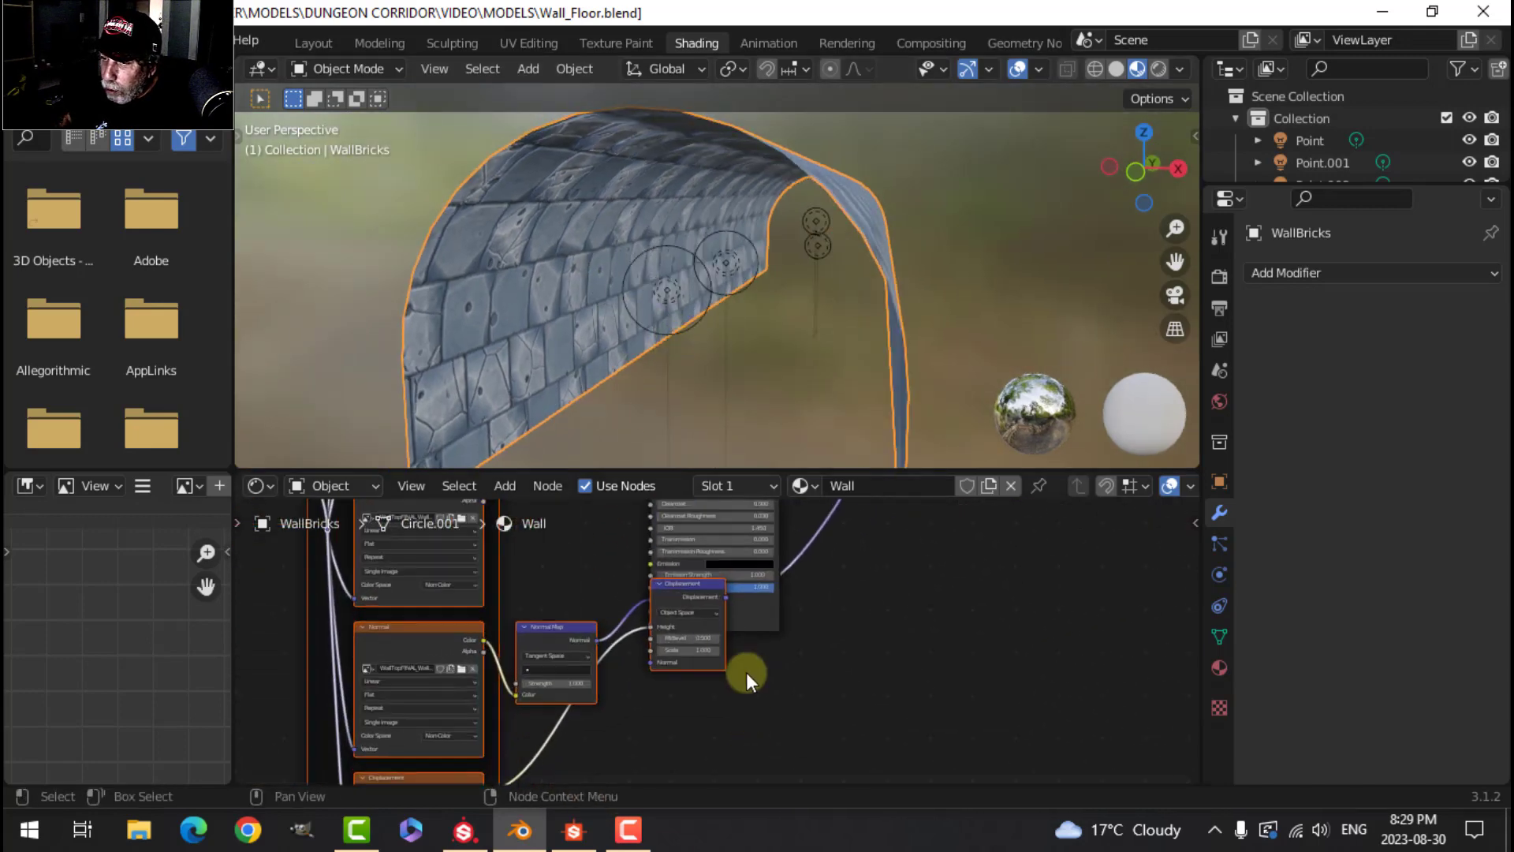
left_click_drag(693, 586, 843, 678)
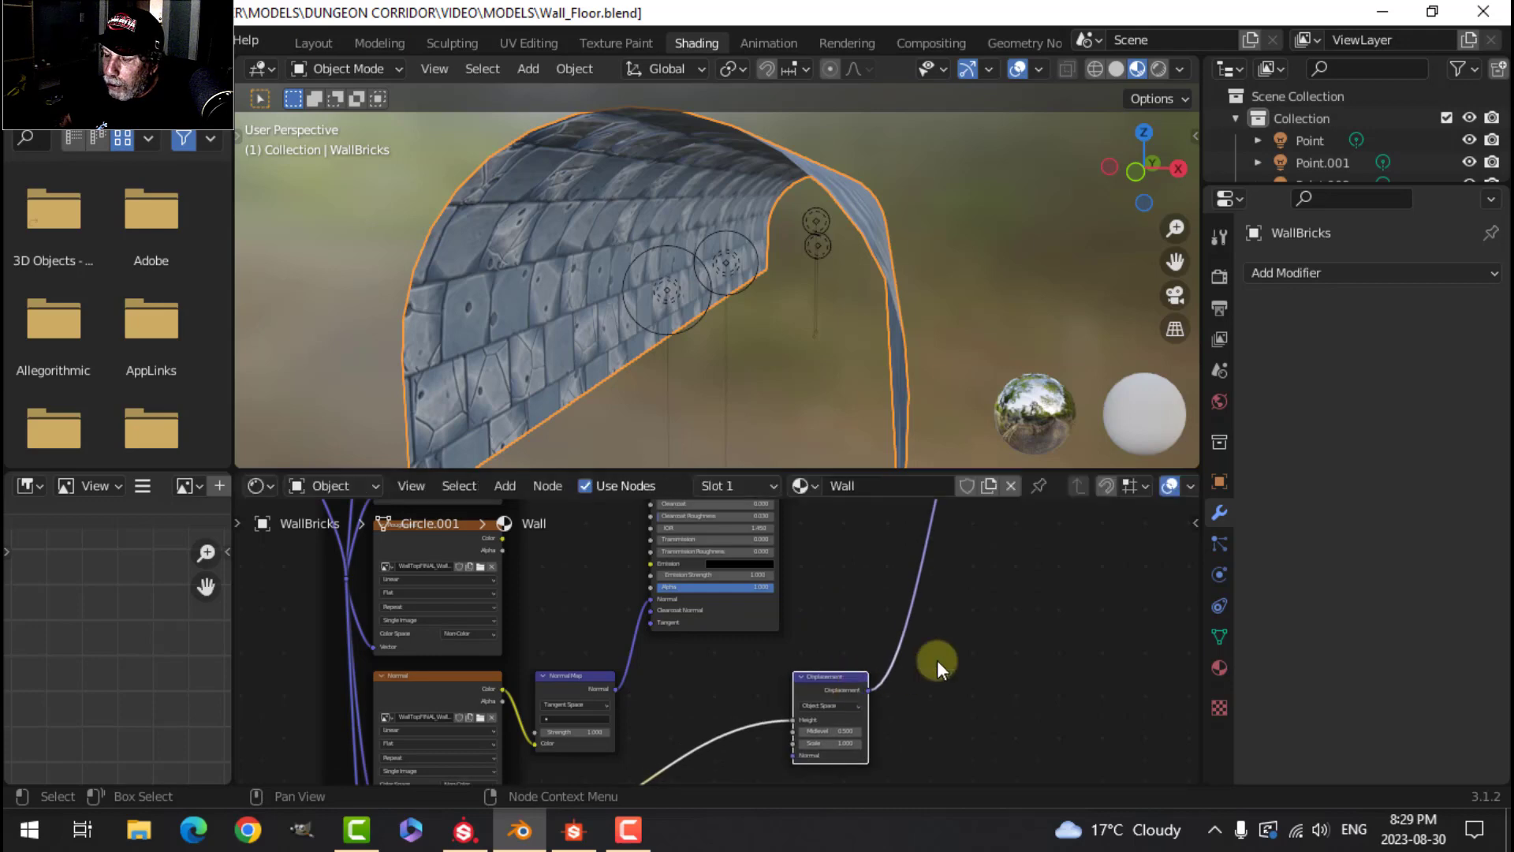
Maximize the shader editor and duplicate the Base Color image texture node, placing the copy above the original in the Textures frame.
scroll(915, 615, "down", 2)
scroll(891, 580, "down", 3)
middle_click_drag(868, 601, 970, 728, "shift")
scroll(874, 666, "up", 3)
scroll(677, 599, "up", 4)
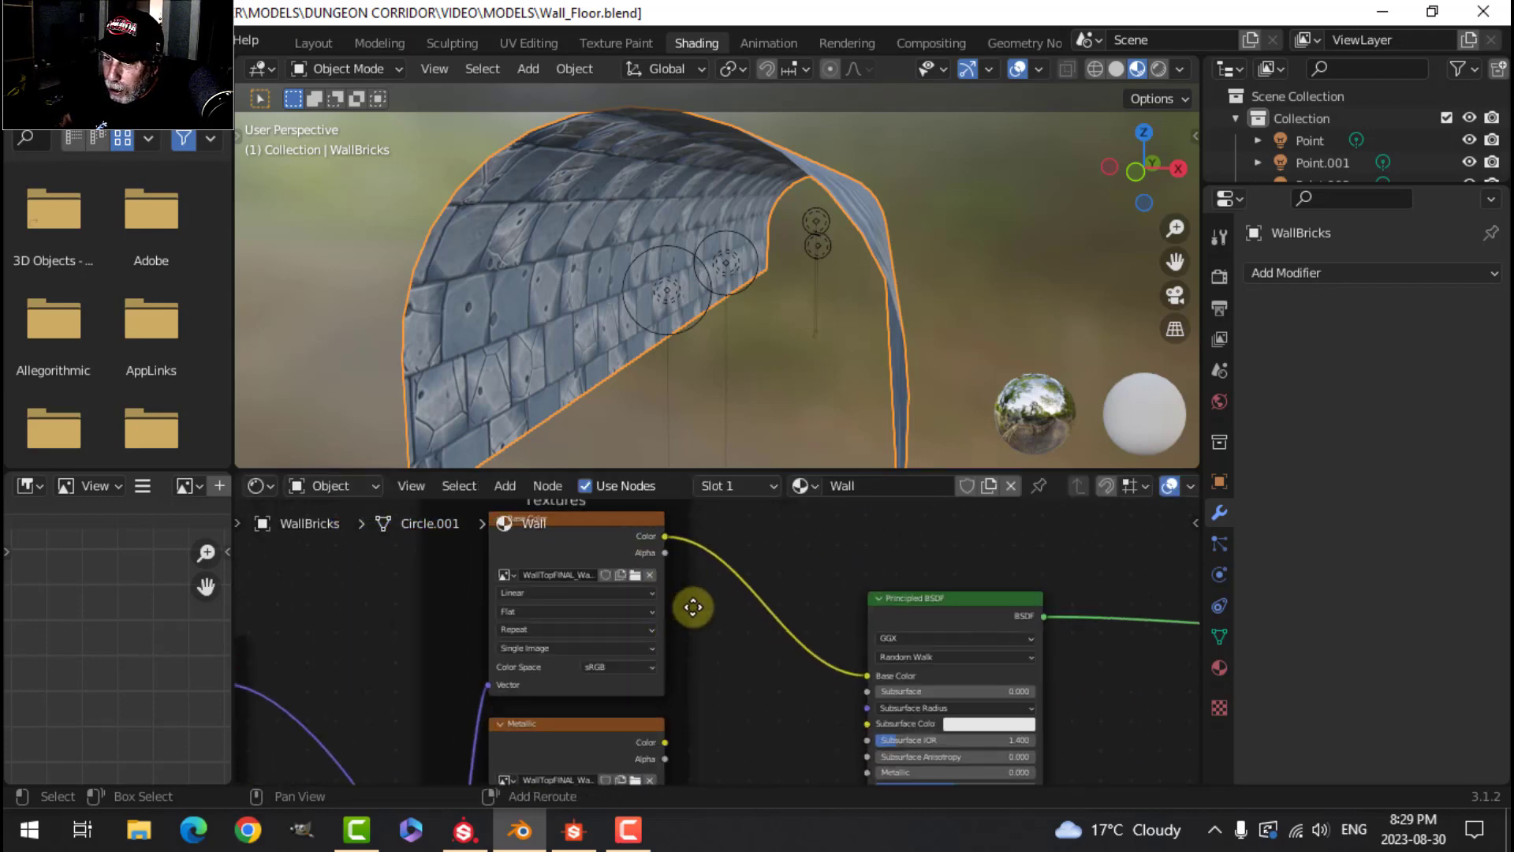
scroll(798, 678, "down", 2)
middle_click_drag(818, 661, 828, 587)
scroll(828, 587, "up", 1)
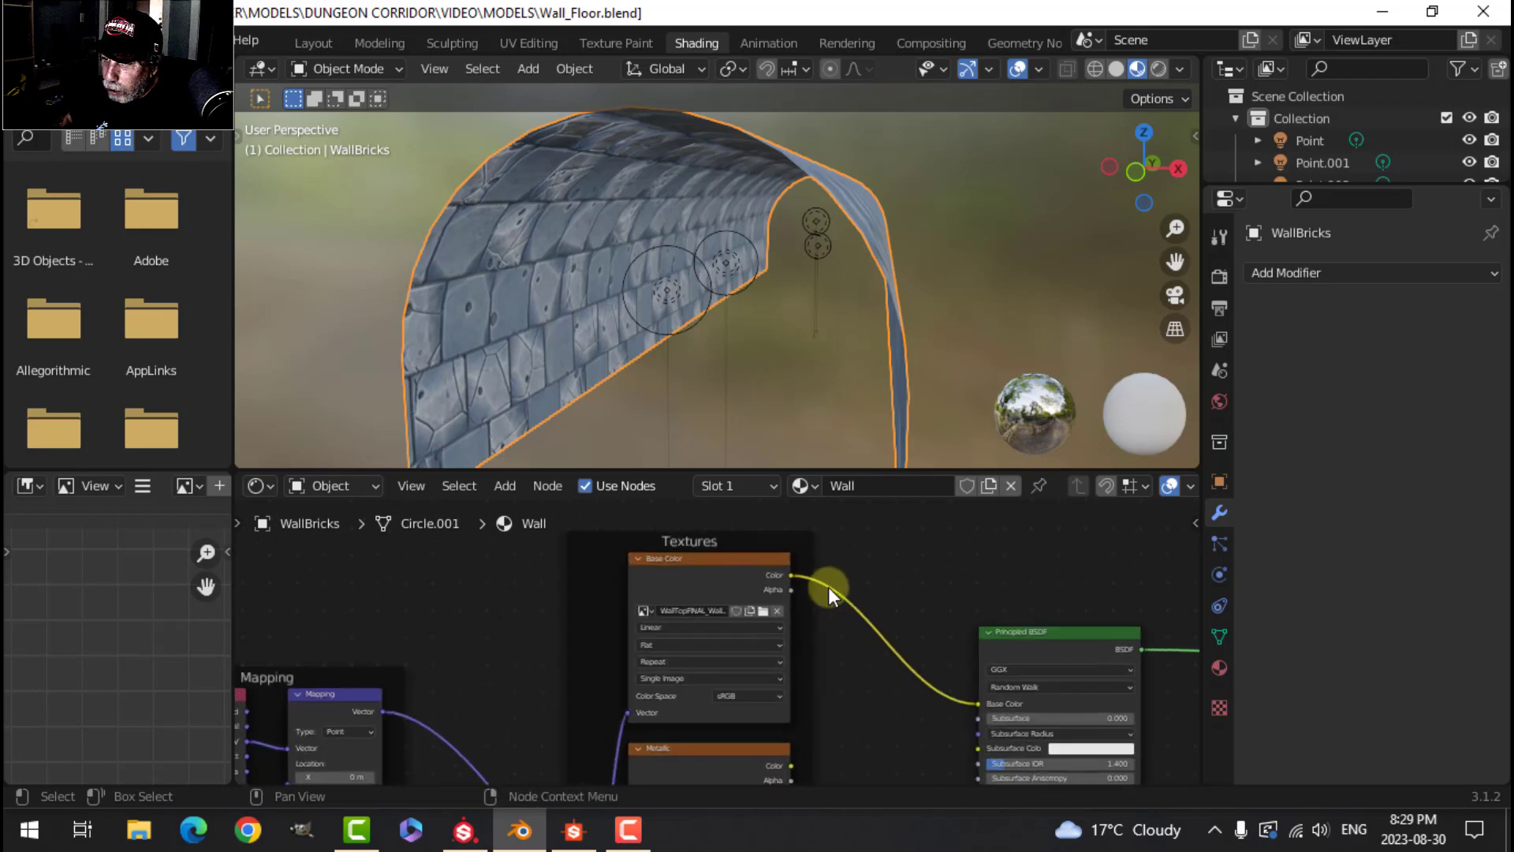
key("ctrl+space")
scroll(851, 578, "down", 2)
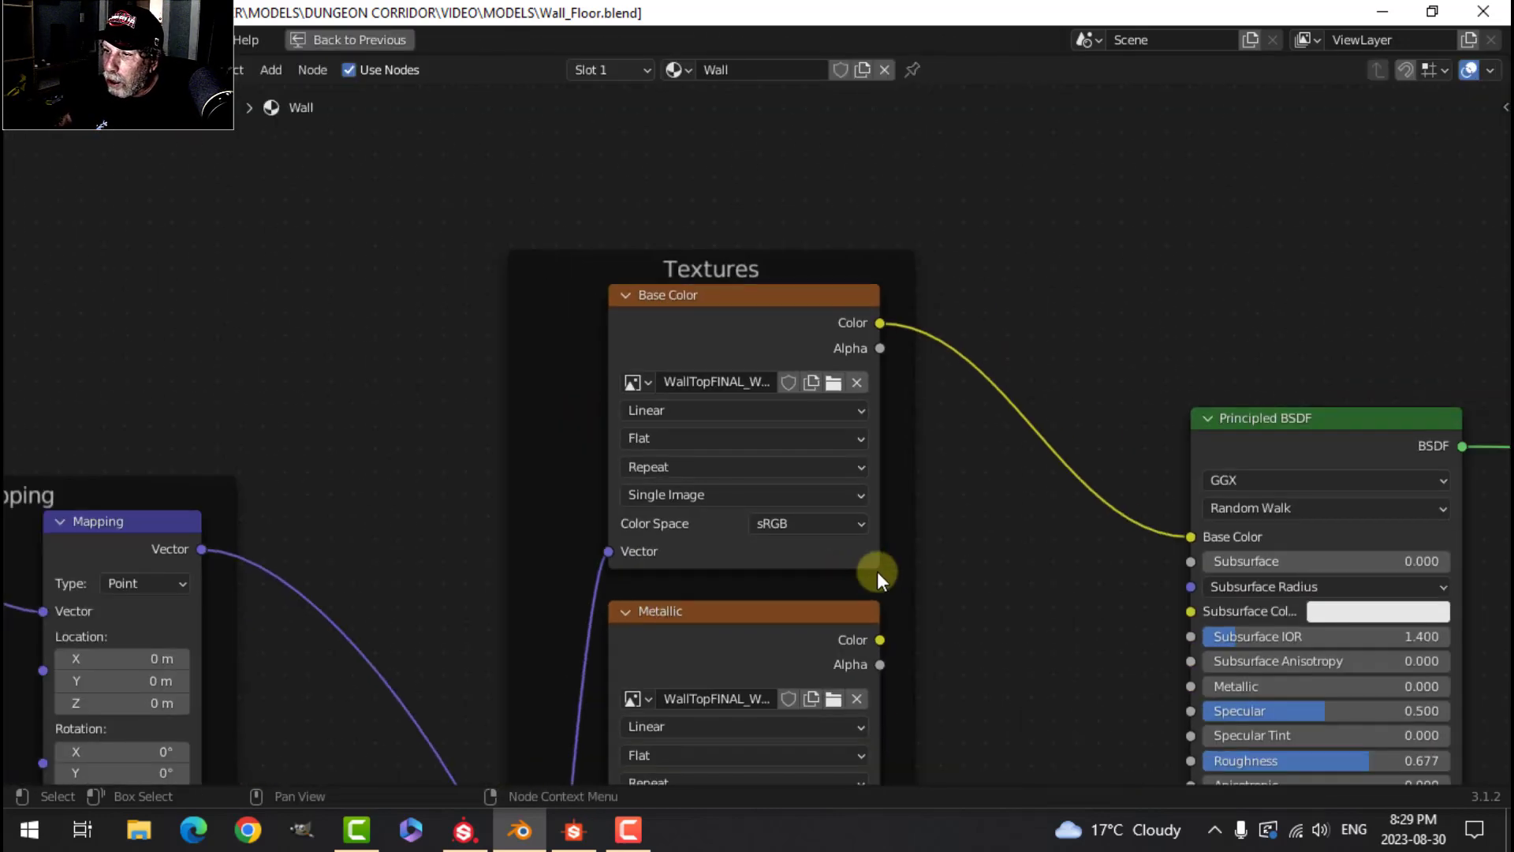
scroll(840, 531, "down", 4)
middle_click_drag(965, 564, 824, 582)
scroll(768, 431, "down", 1)
scroll(777, 429, "up", 3)
middle_click_drag(817, 369, 803, 473)
key("shift+d")
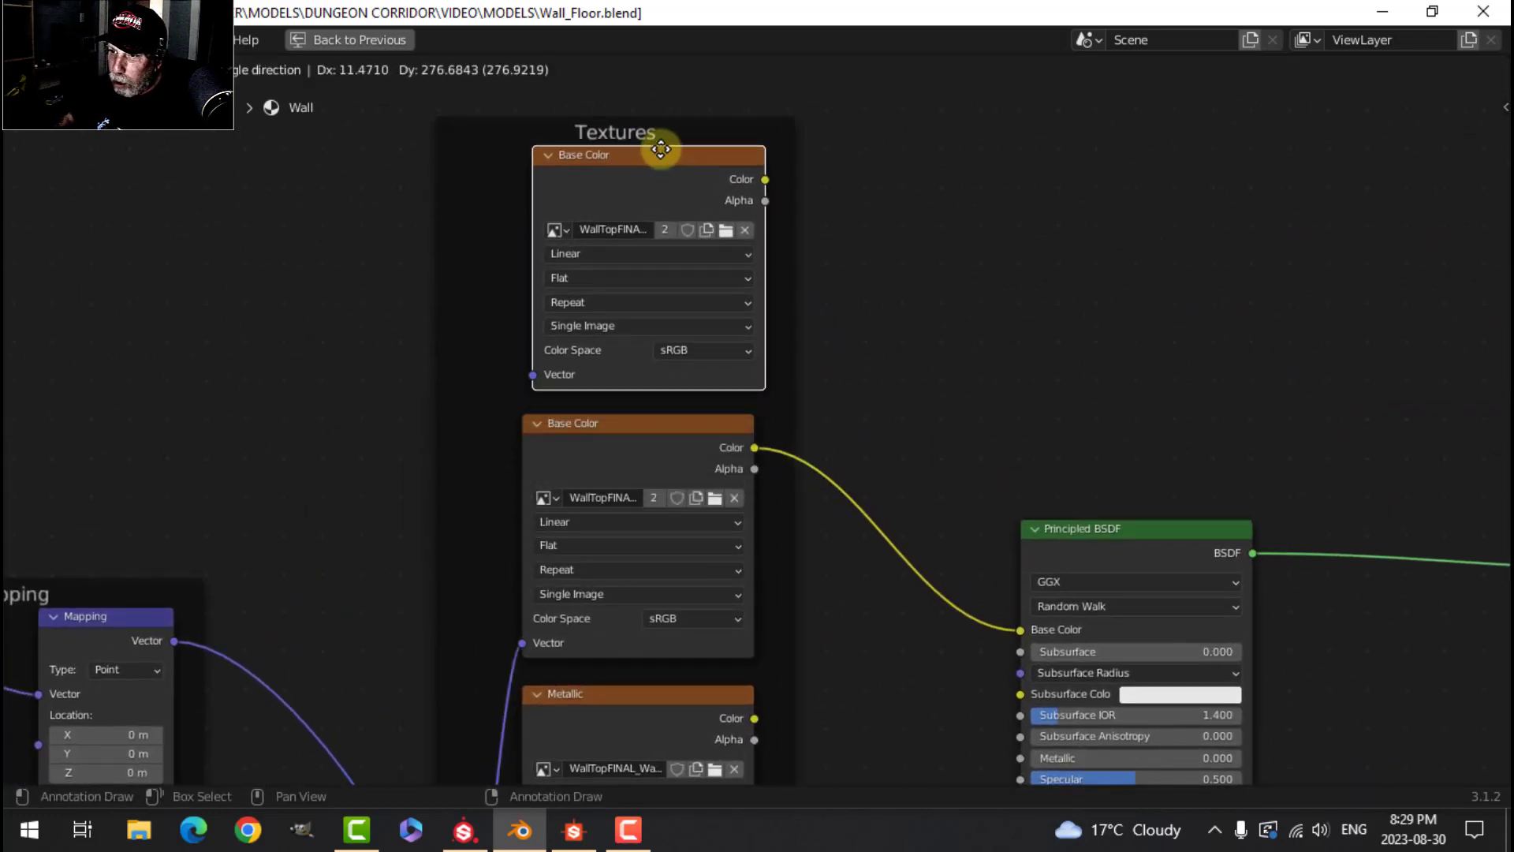
left_click(657, 165)
Label the duplicated texture node AO and connect the Mapping node's Vector output to its Vector input.
key("n")
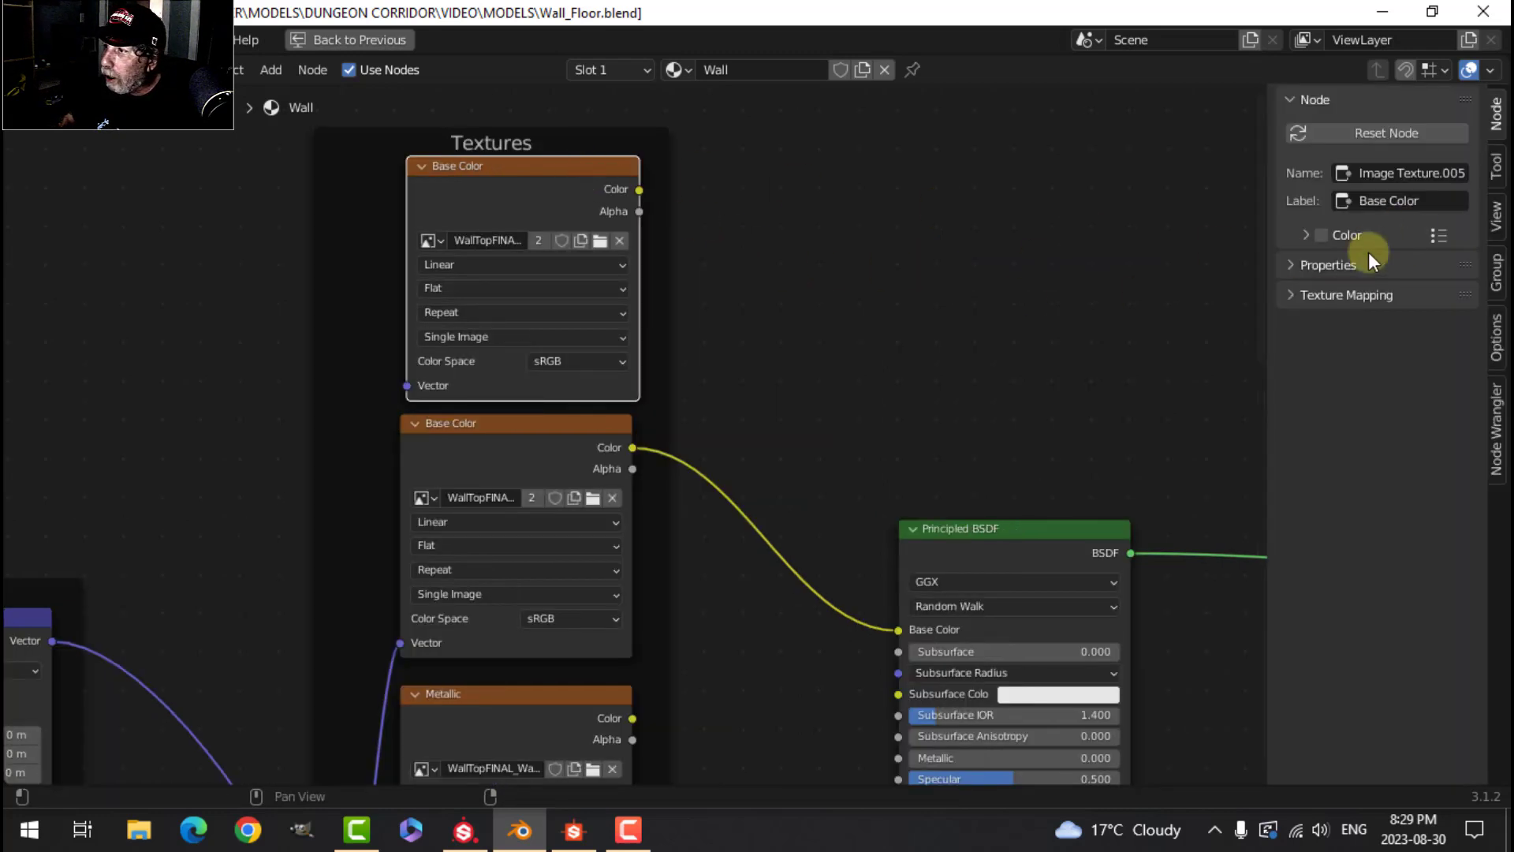
left_click(1431, 201)
type("AO")
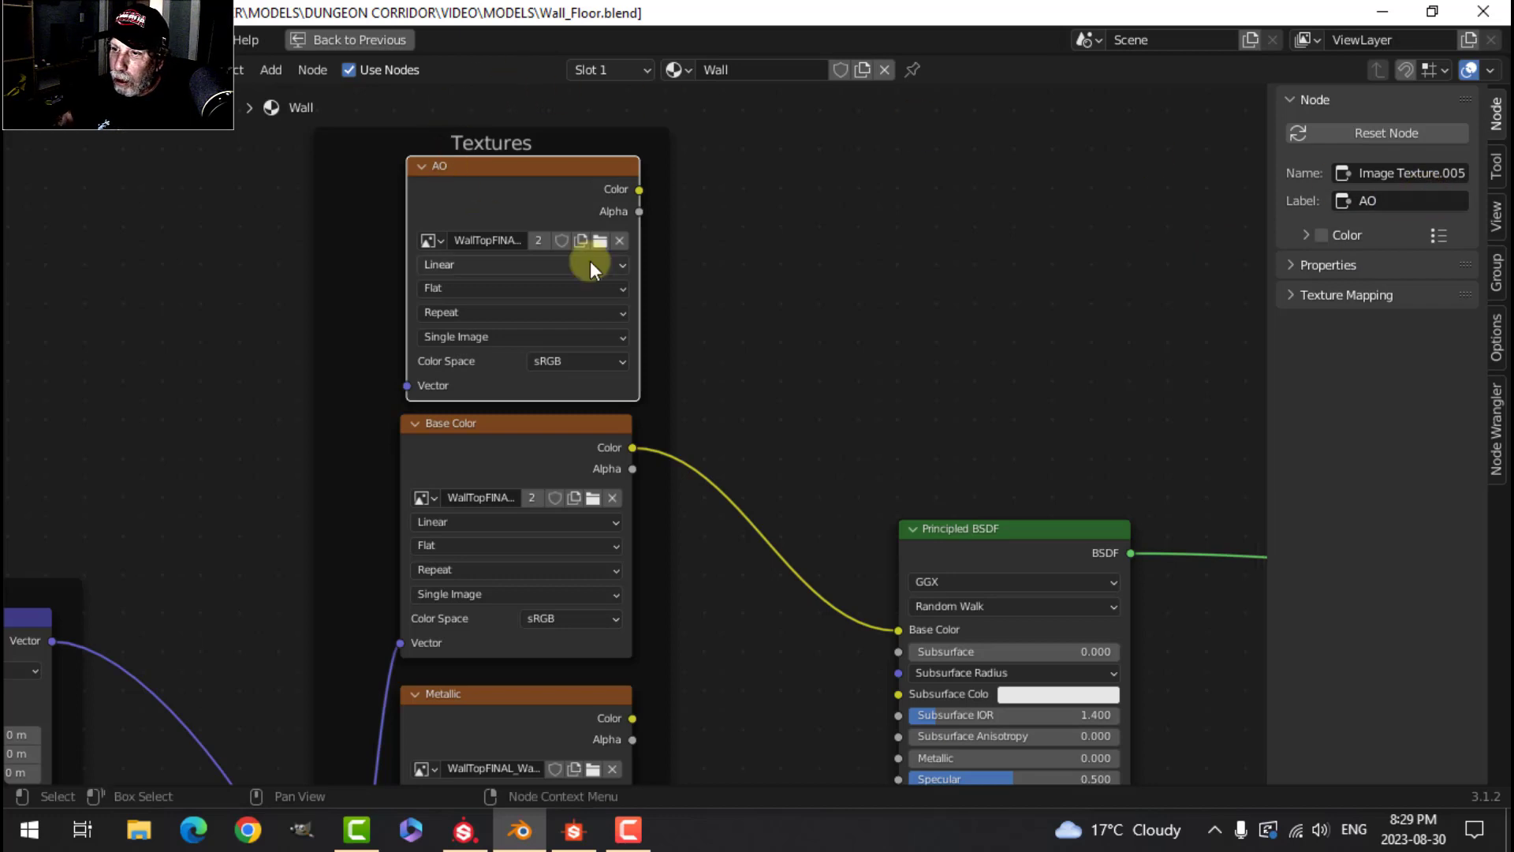
scroll(193, 574, "down", 1)
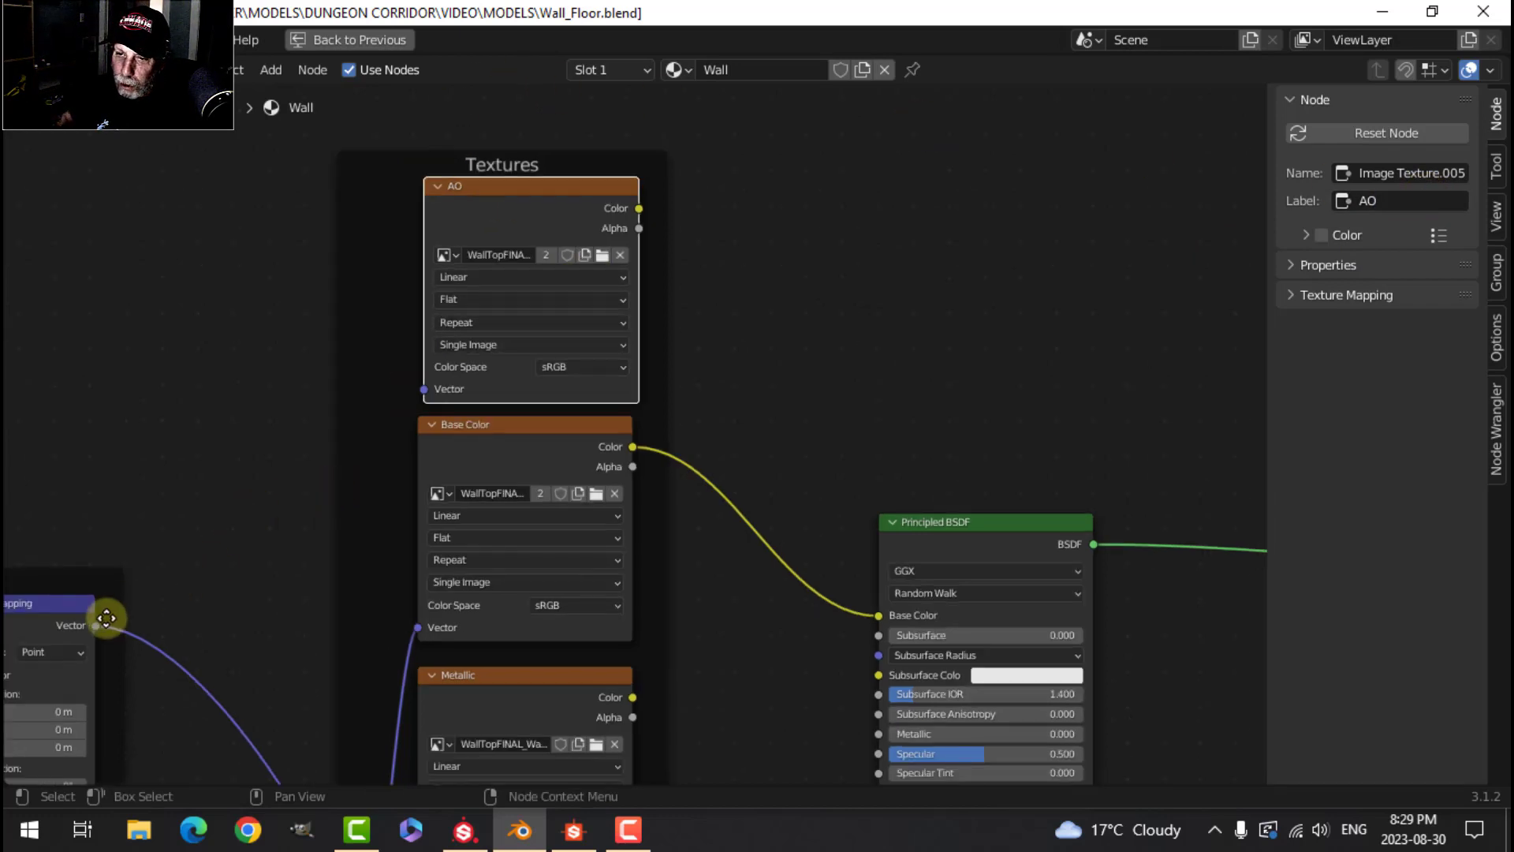
left_click_drag(98, 628, 425, 388)
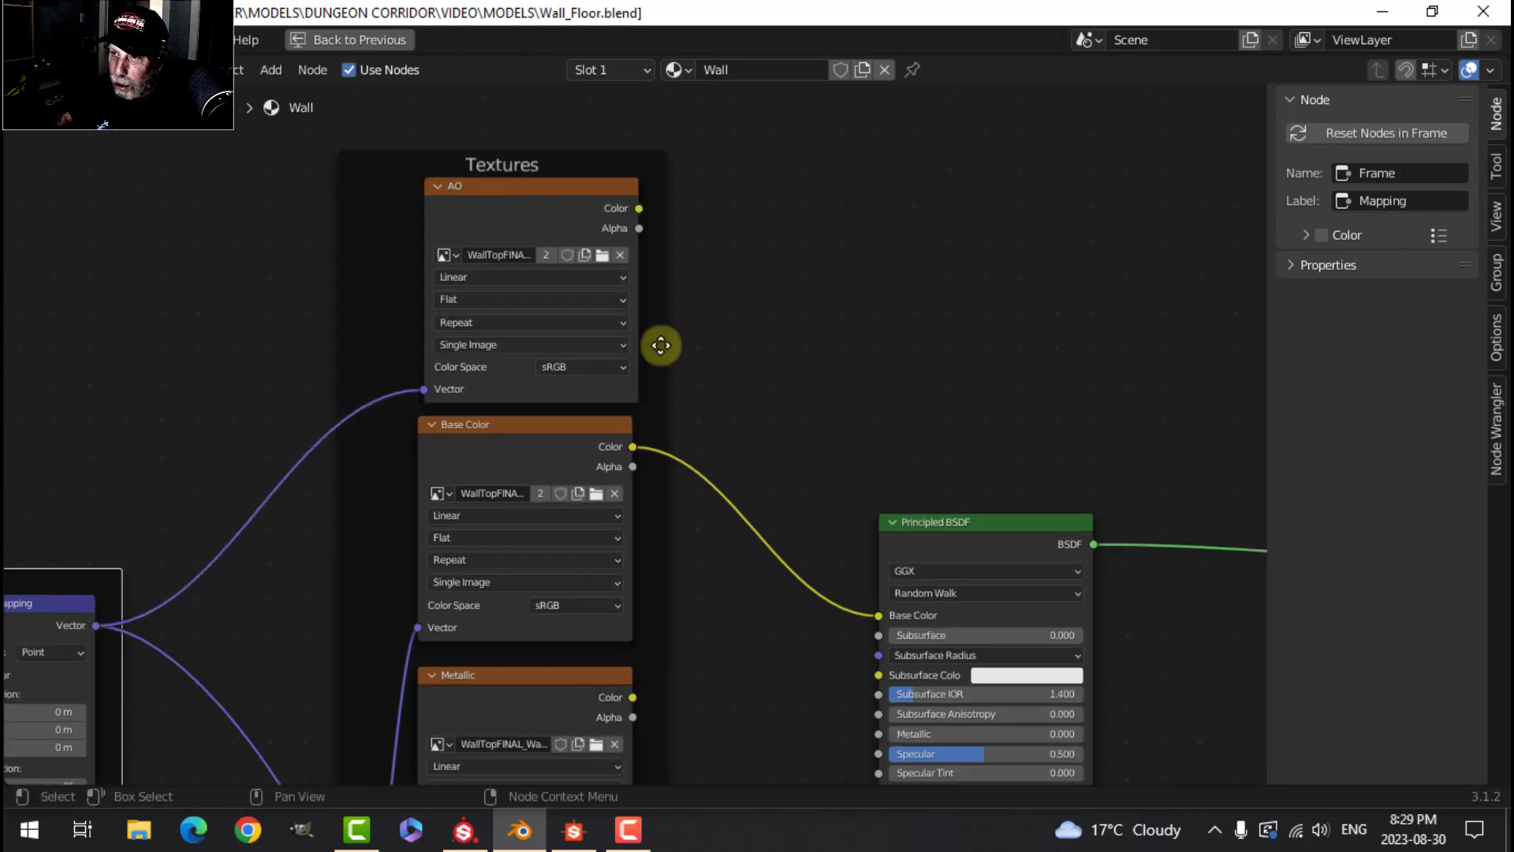
Load WallTopFINAL_Wall2_AO.png into the AO texture node and set its color space to Non-Color.
scroll(750, 331, "up", 1)
middle_click_drag(751, 331, 880, 424)
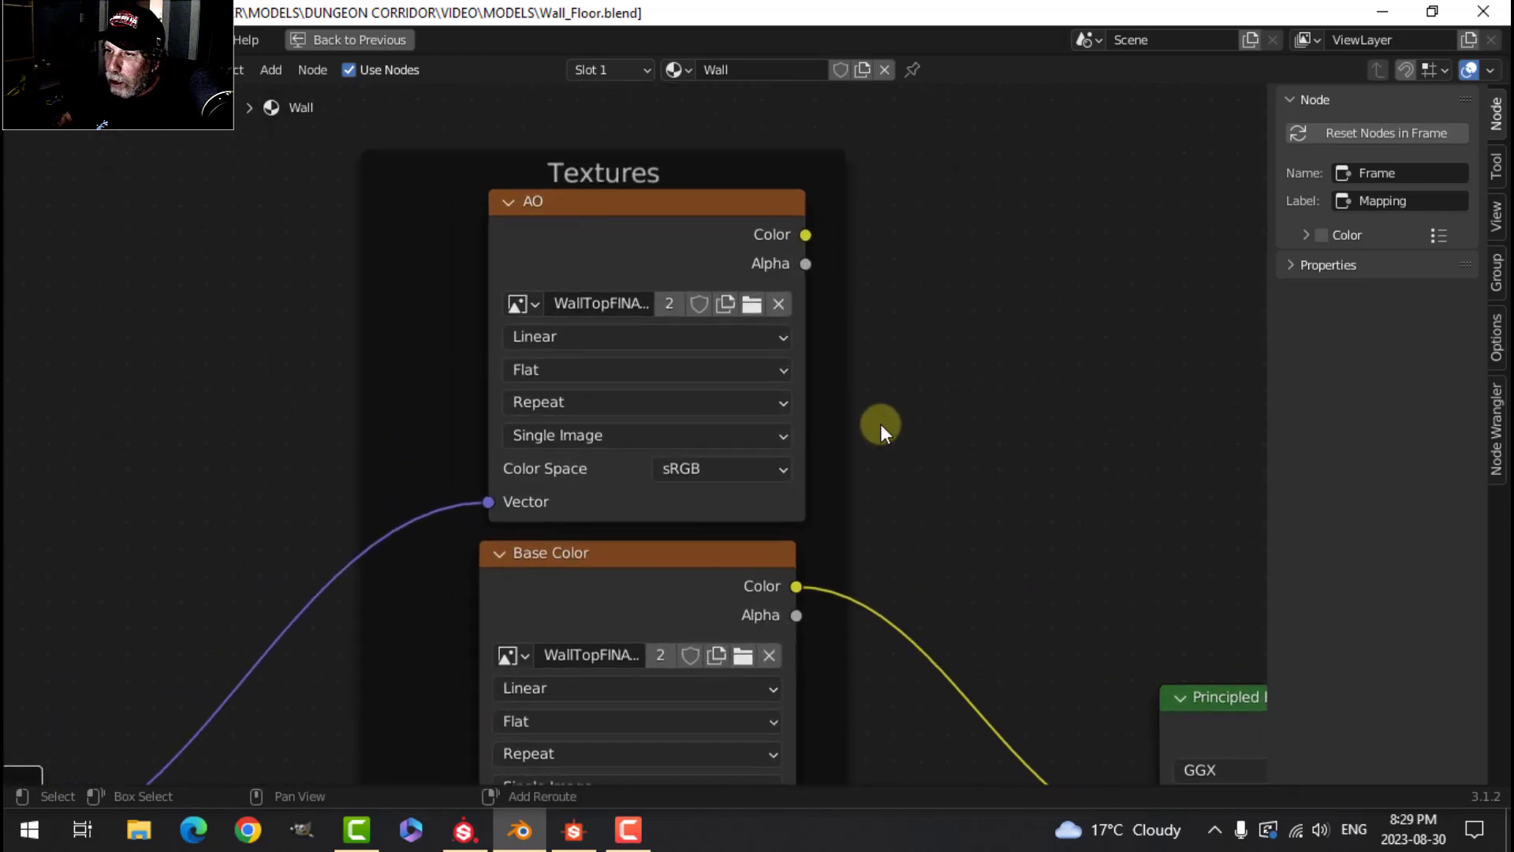
left_click(750, 307)
left_click(588, 203)
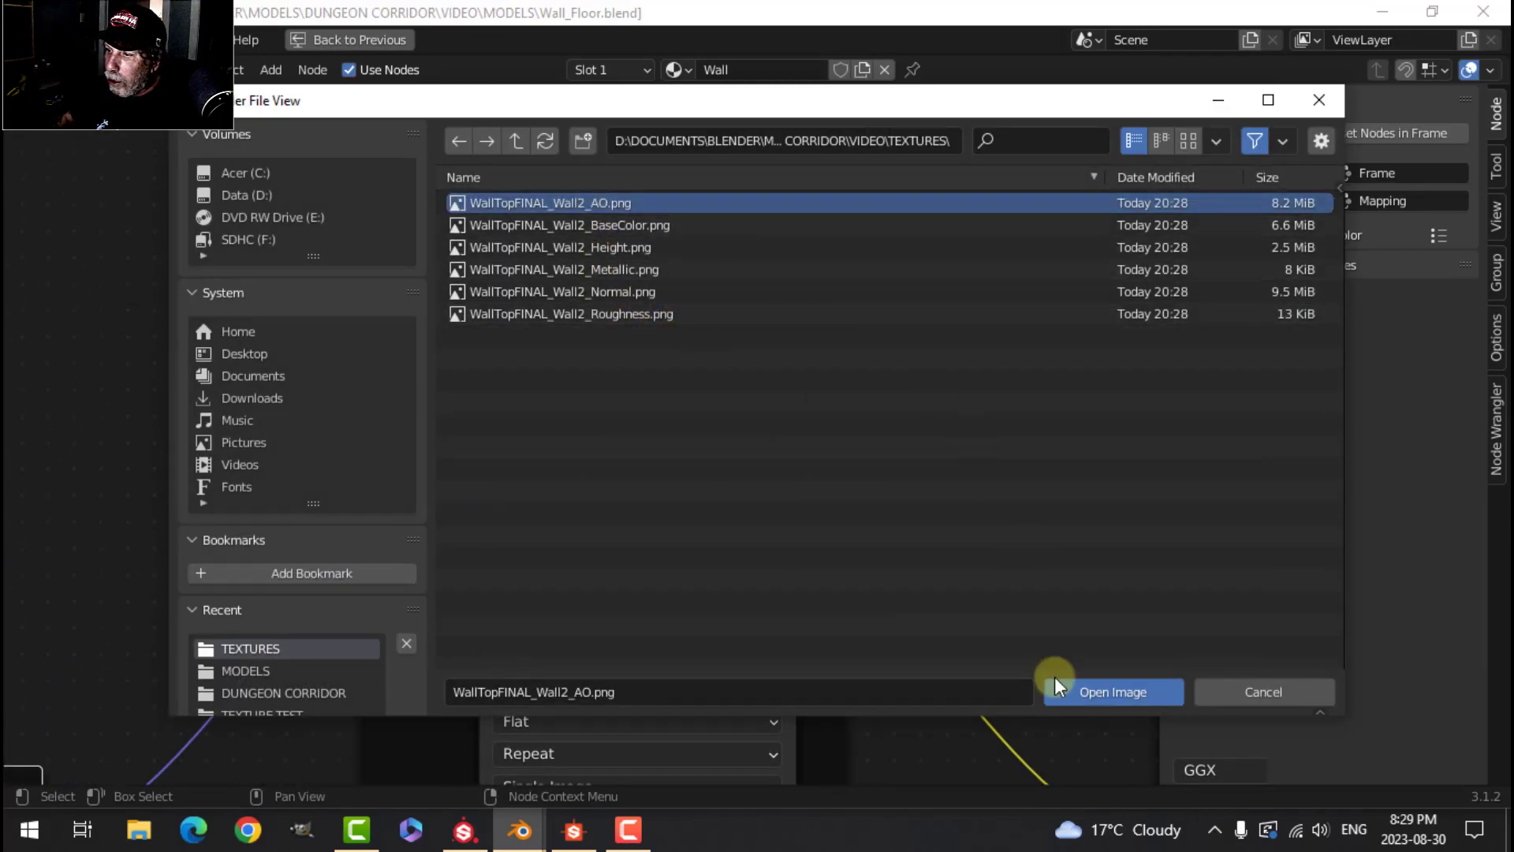
left_click(1071, 697)
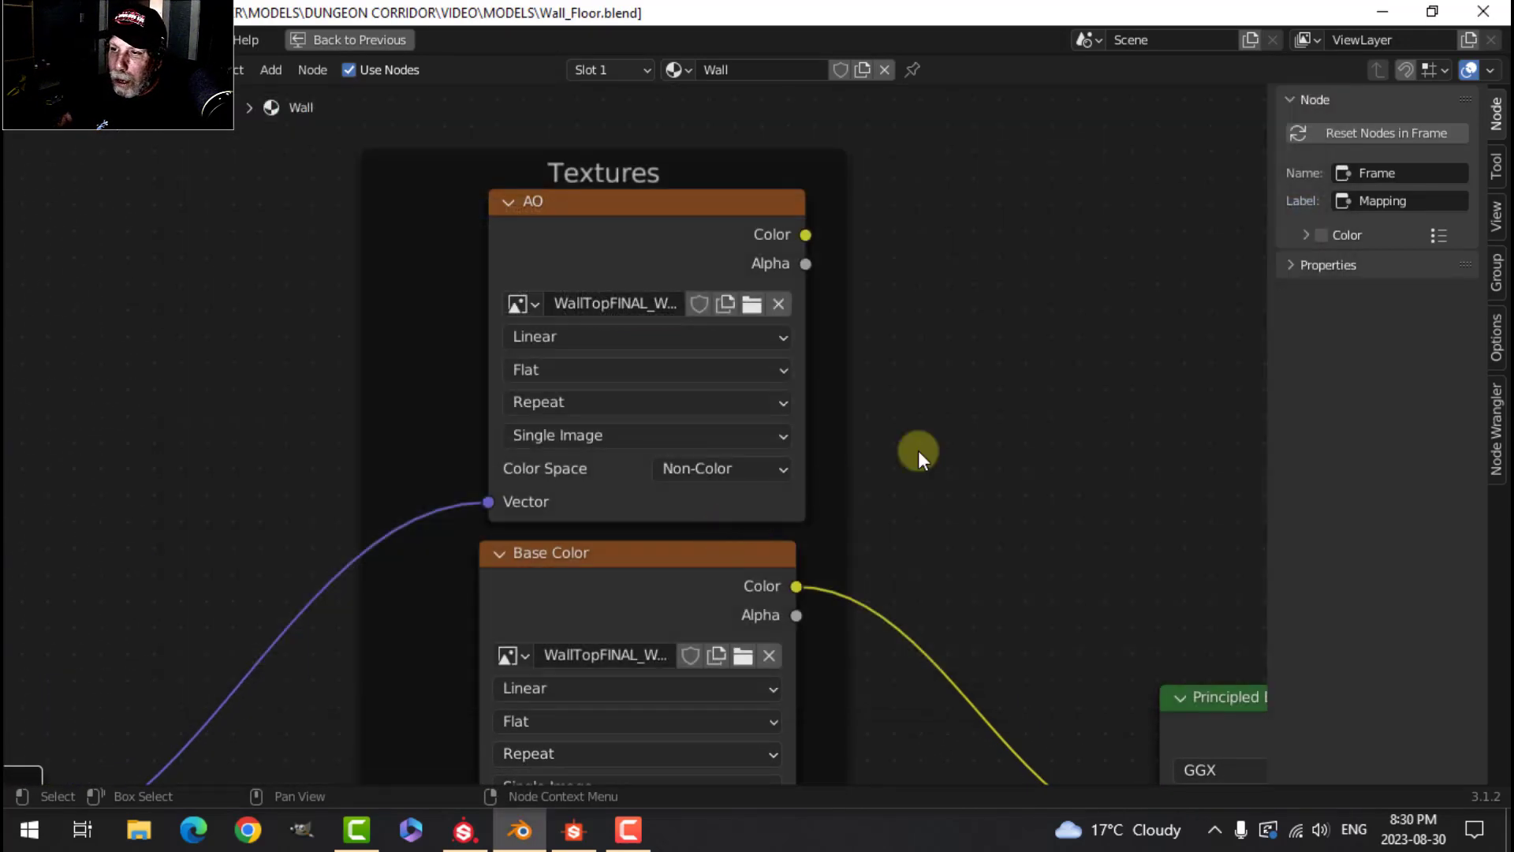
left_click(707, 468)
left_click(716, 585)
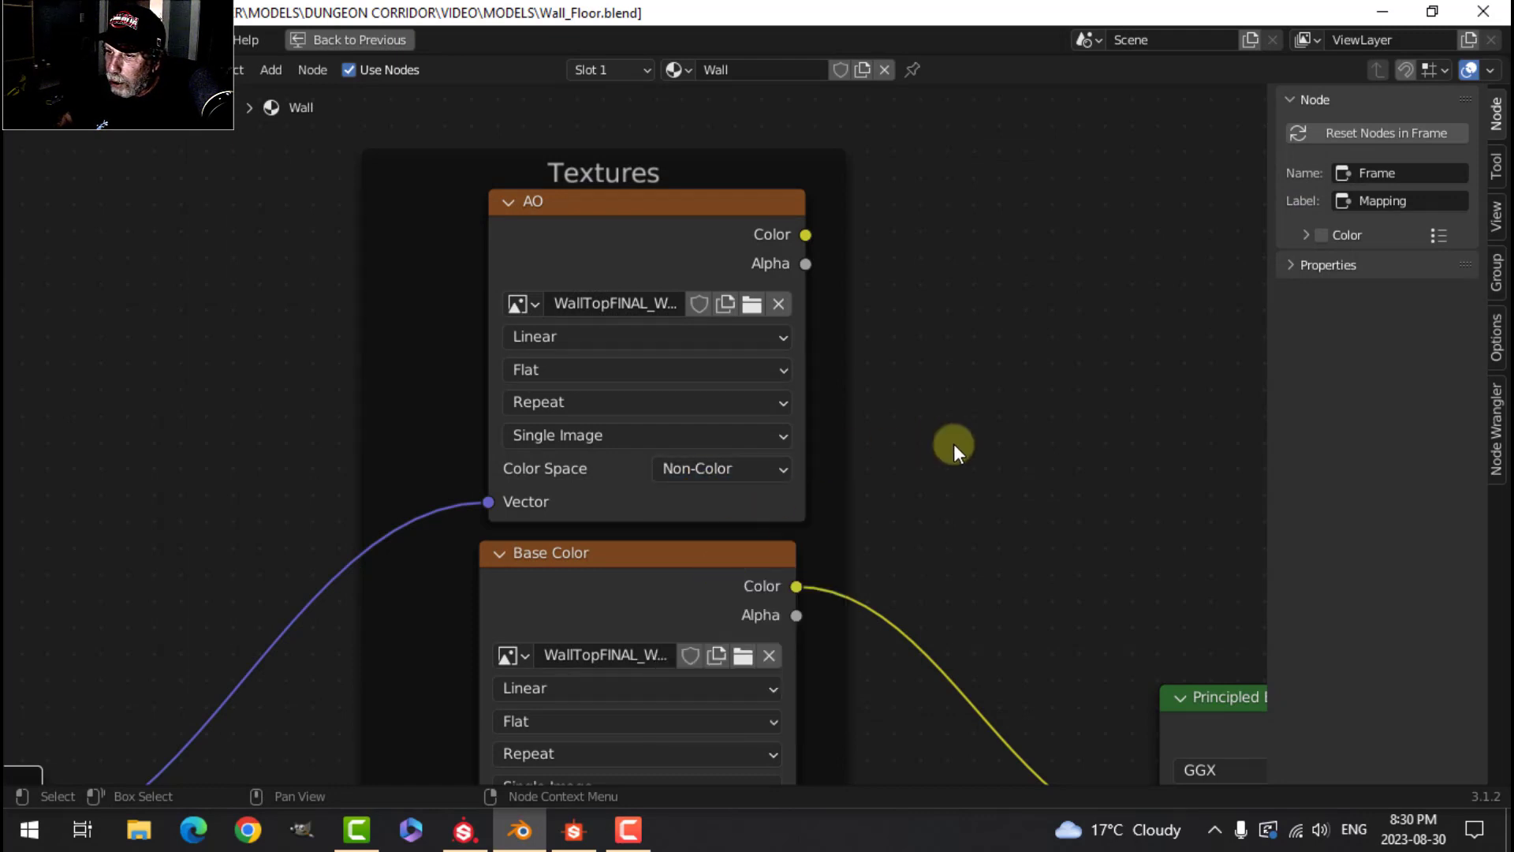
Add a MixRGB node on the link between the Base Color texture and the Principled BSDF.
scroll(954, 426, "down", 2)
middle_click_drag(952, 408, 787, 314)
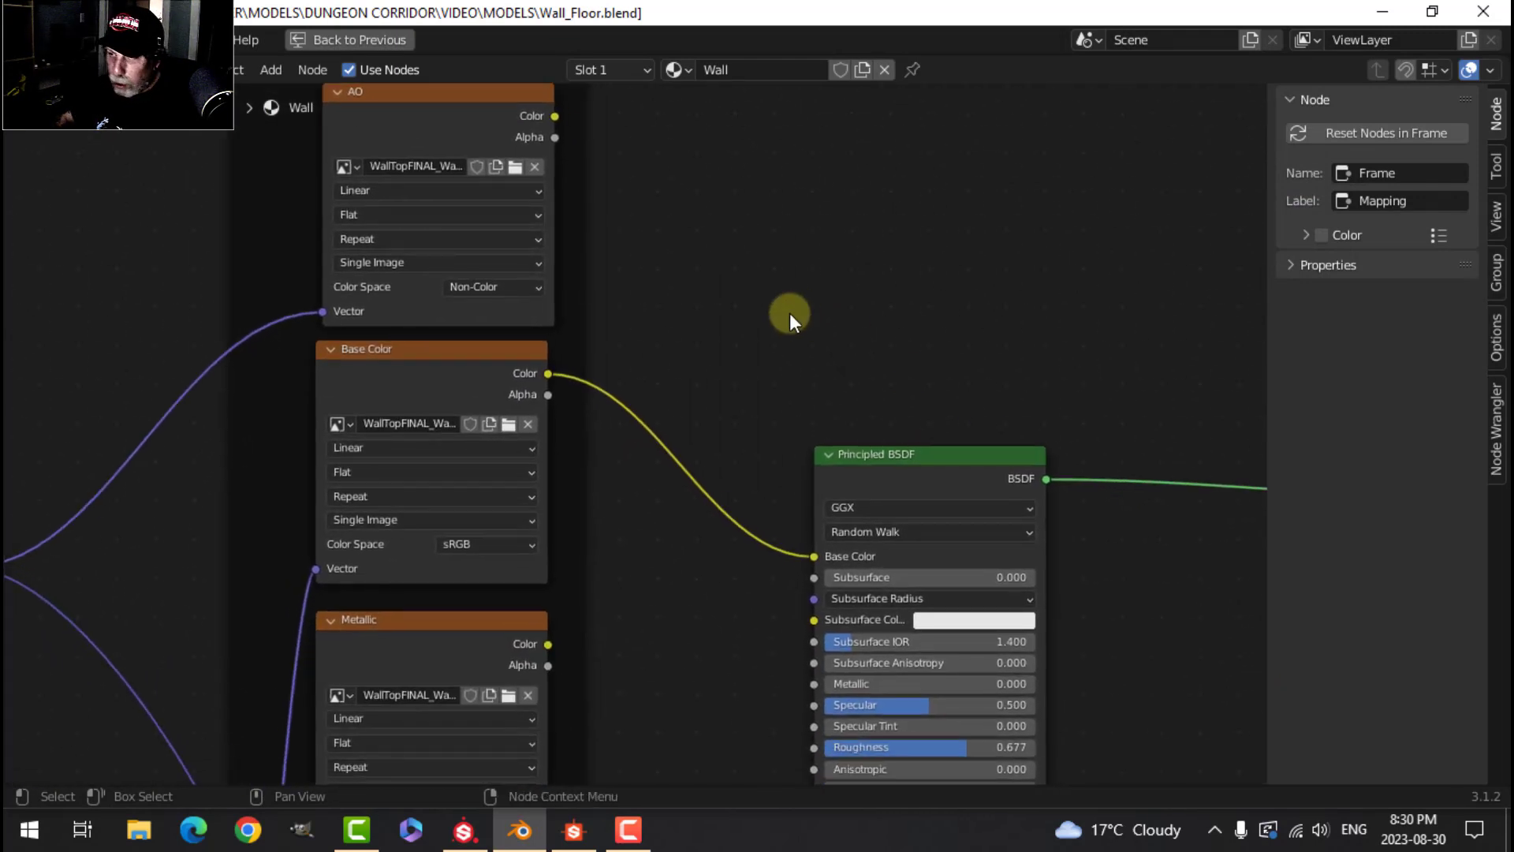
key("shift+a")
mouse_move(716, 436)
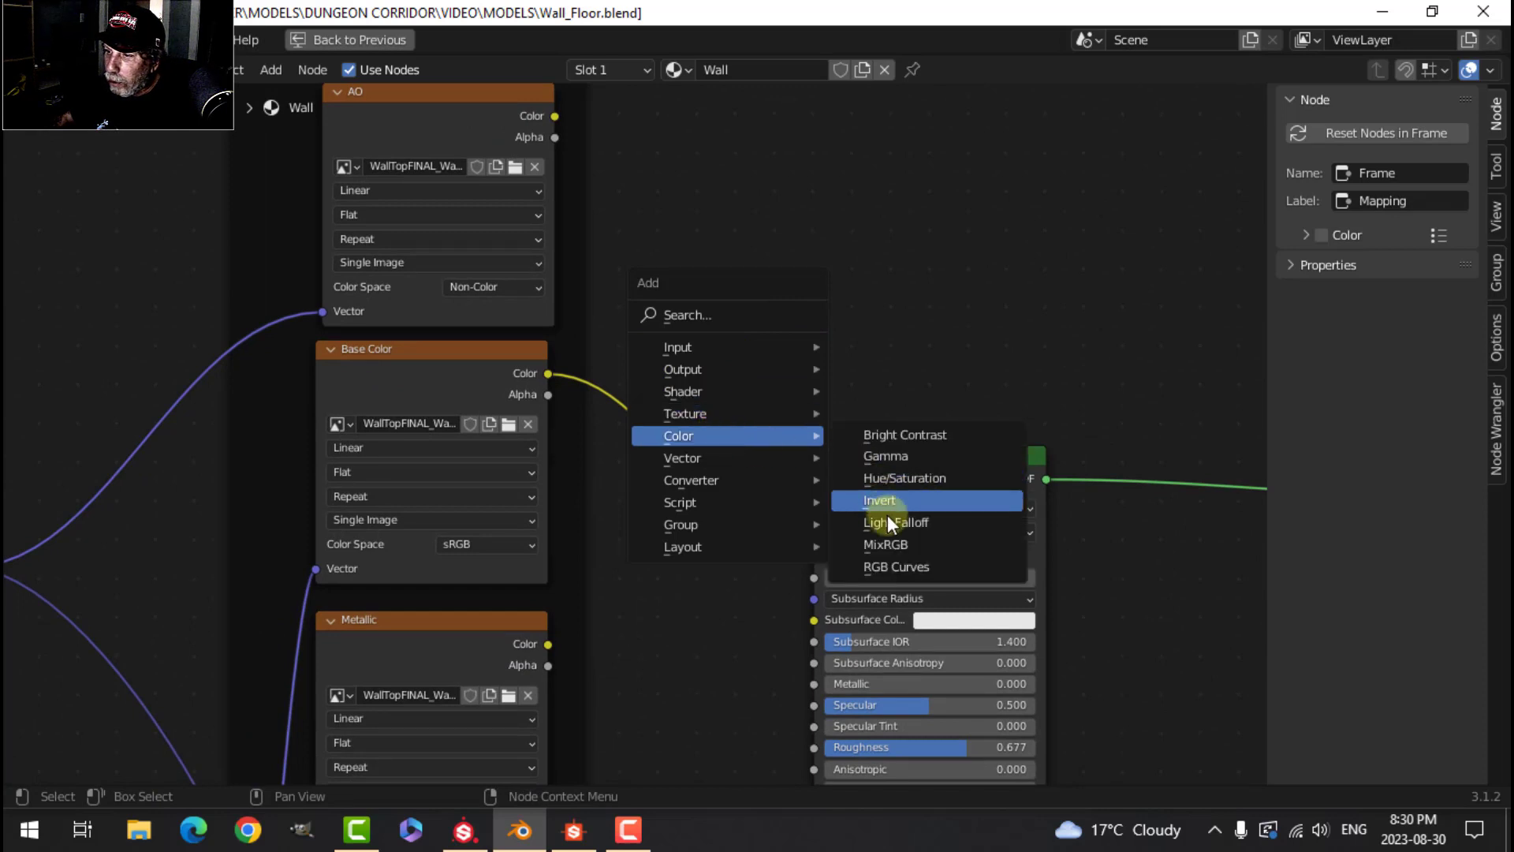
left_click(888, 544)
left_click(642, 379)
scroll(636, 262, "down", 1)
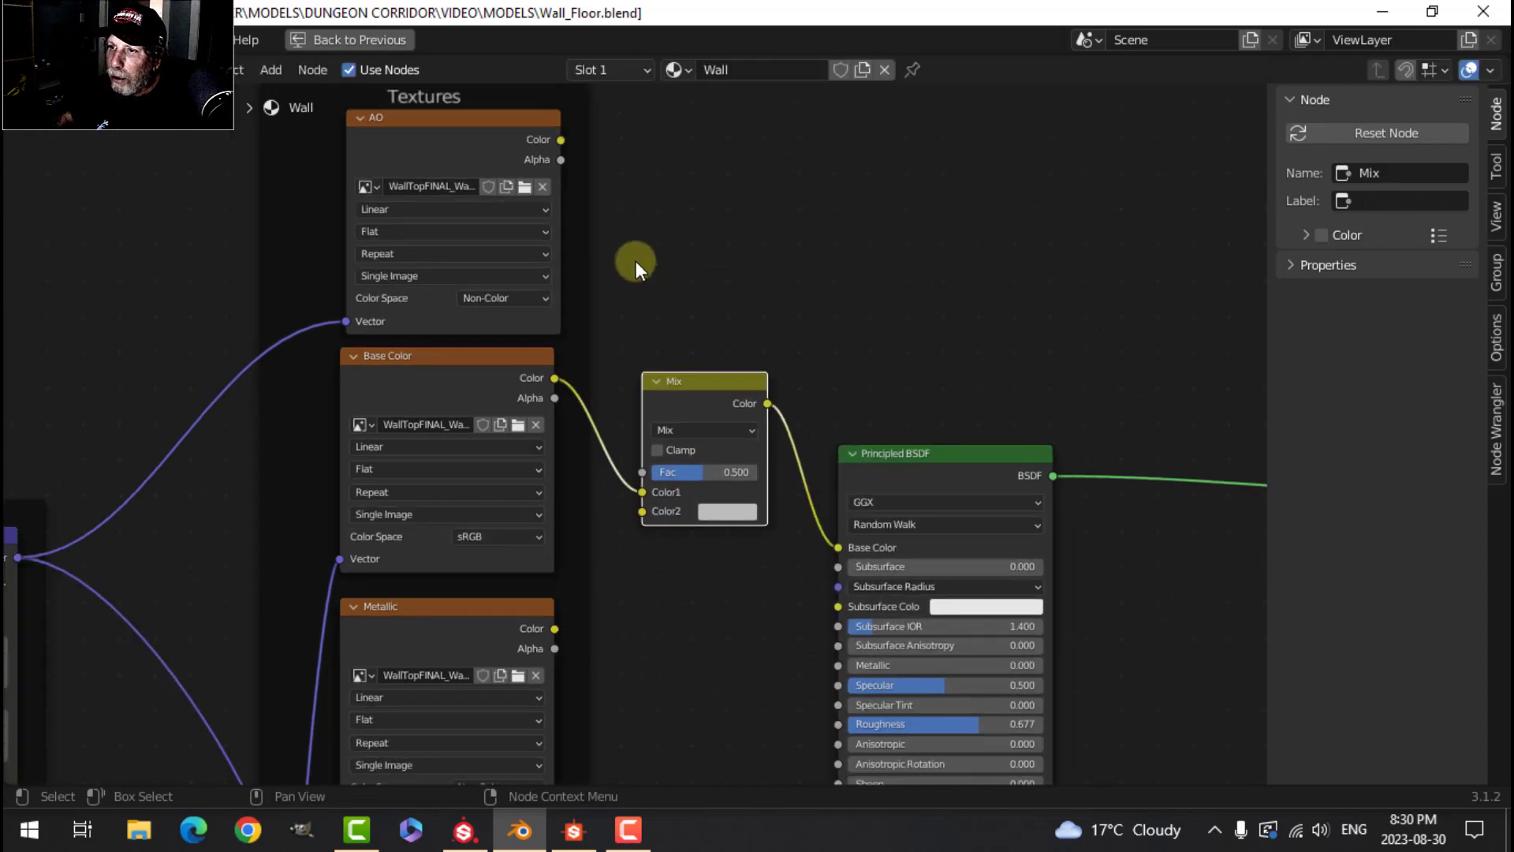
Connect the AO texture's Color output to the mix node's Color2 input and set the blend mode to Multiply.
left_click_drag(554, 151, 637, 525)
left_click(670, 438)
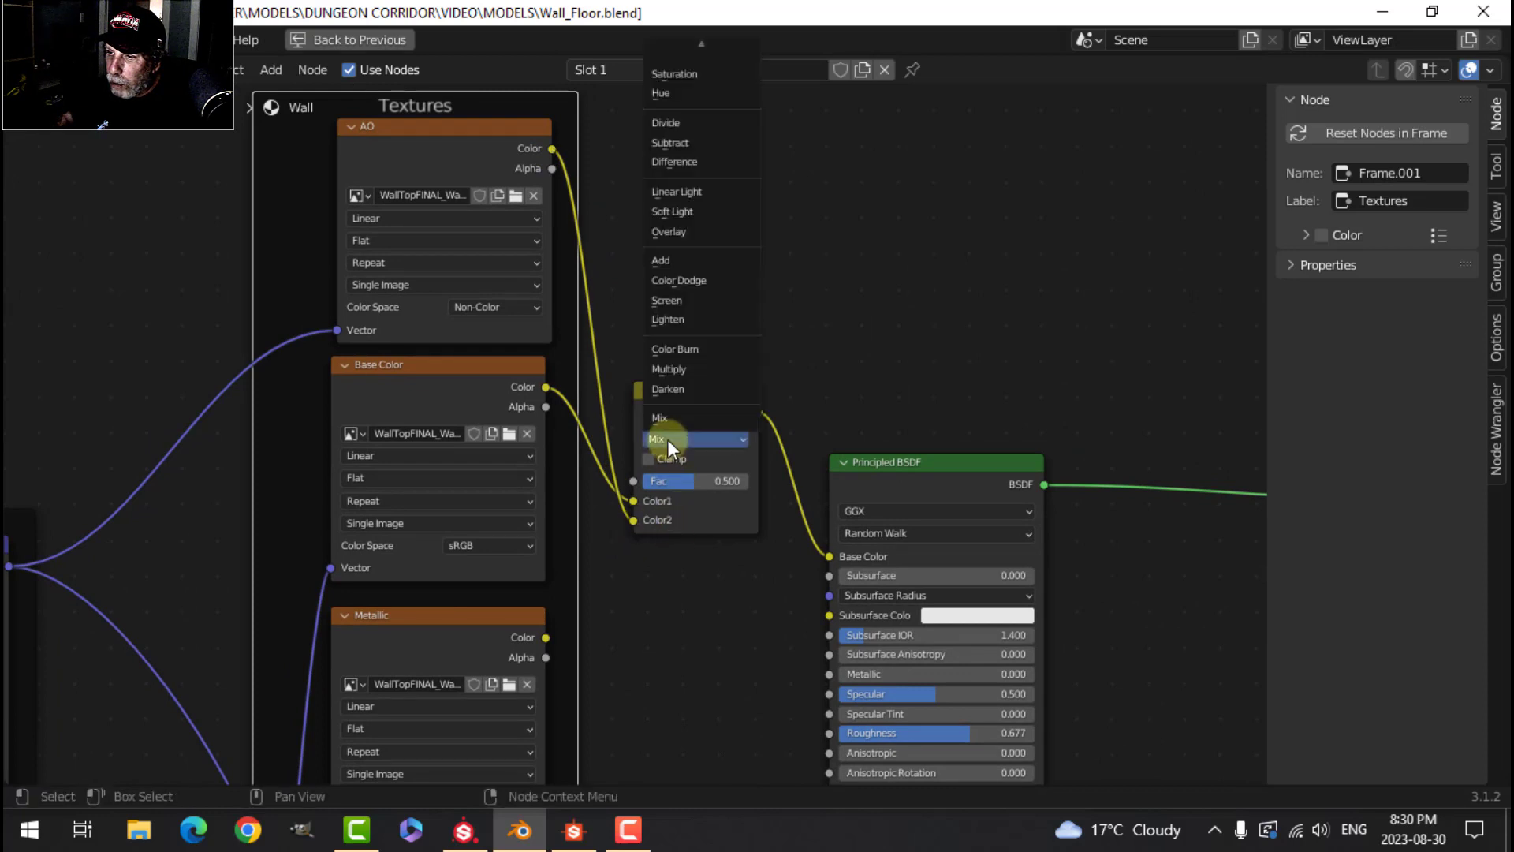
left_click(684, 370)
Restore the full Shading layout, save Wall_Floor.blend and check the wall in the viewport.
left_click(375, 39)
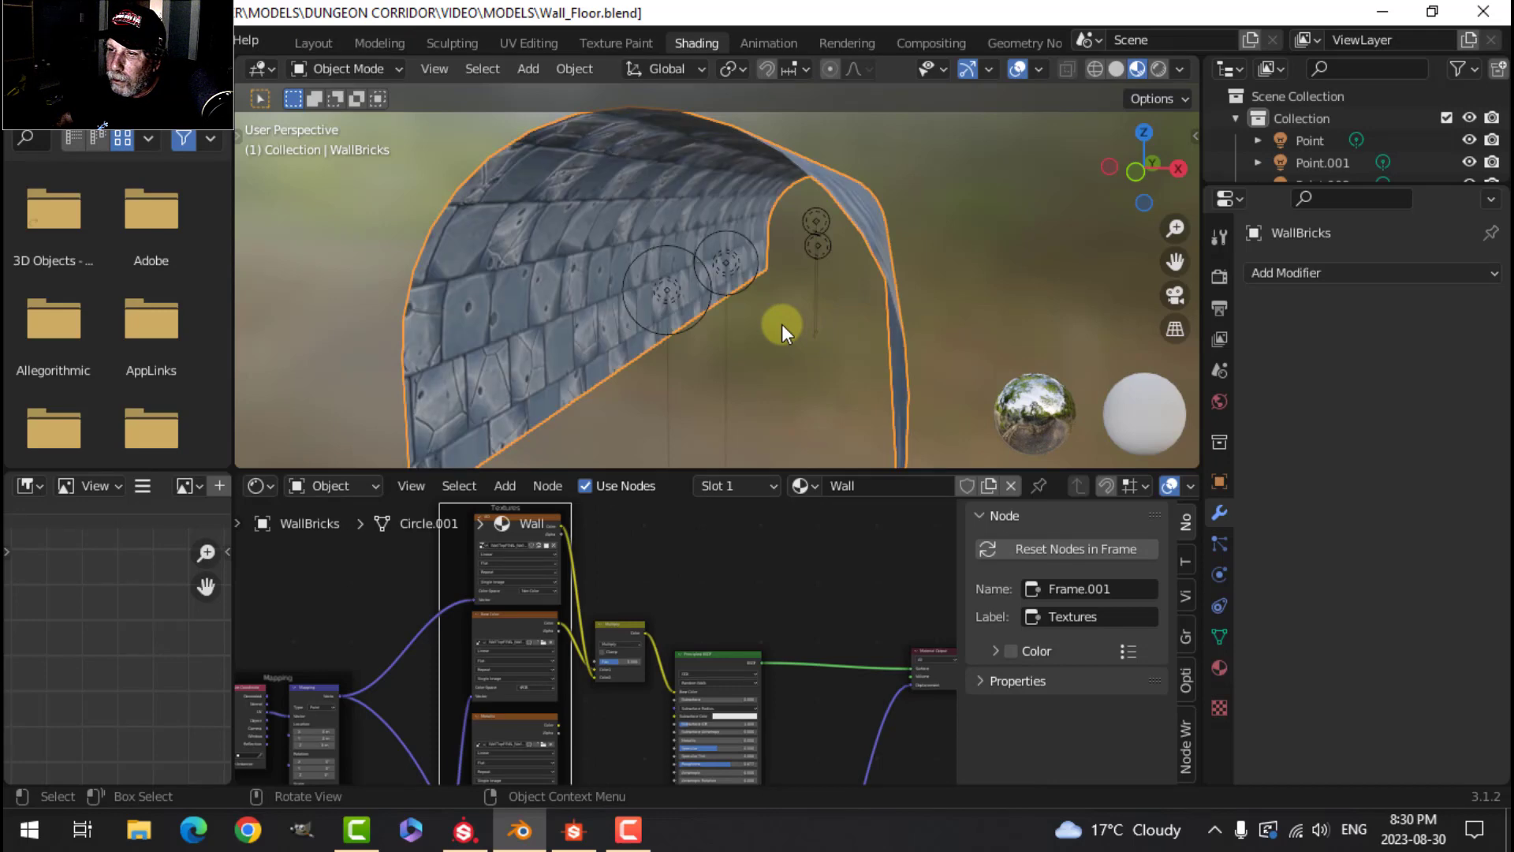
key("ctrl+s")
middle_click_drag(683, 386, 714, 406)
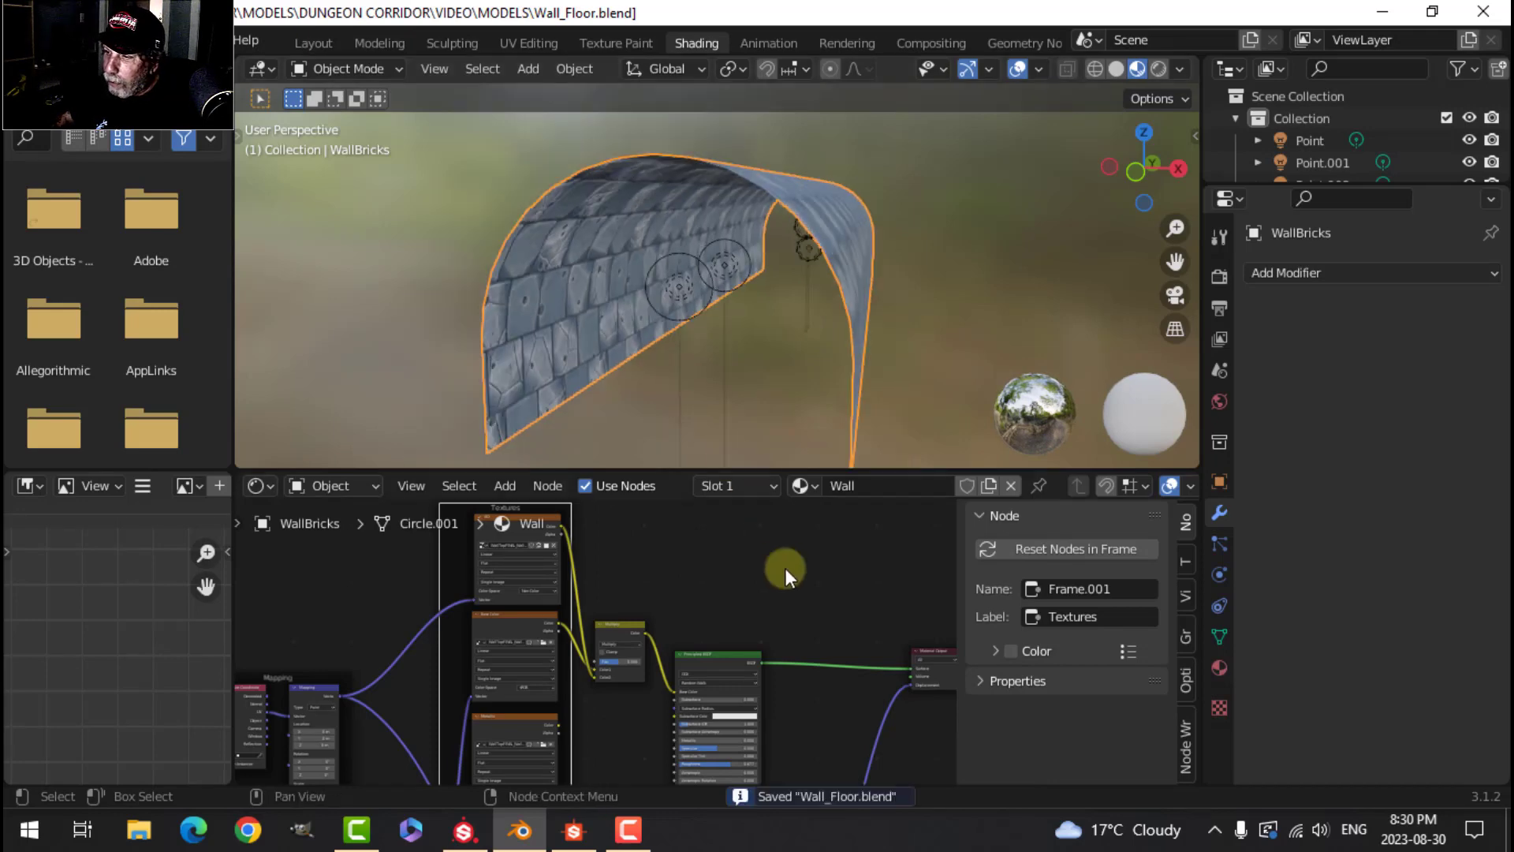
Hide the node sidebar and examine the textured wall and its material node tree.
key("n")
scroll(748, 359, "up", 5)
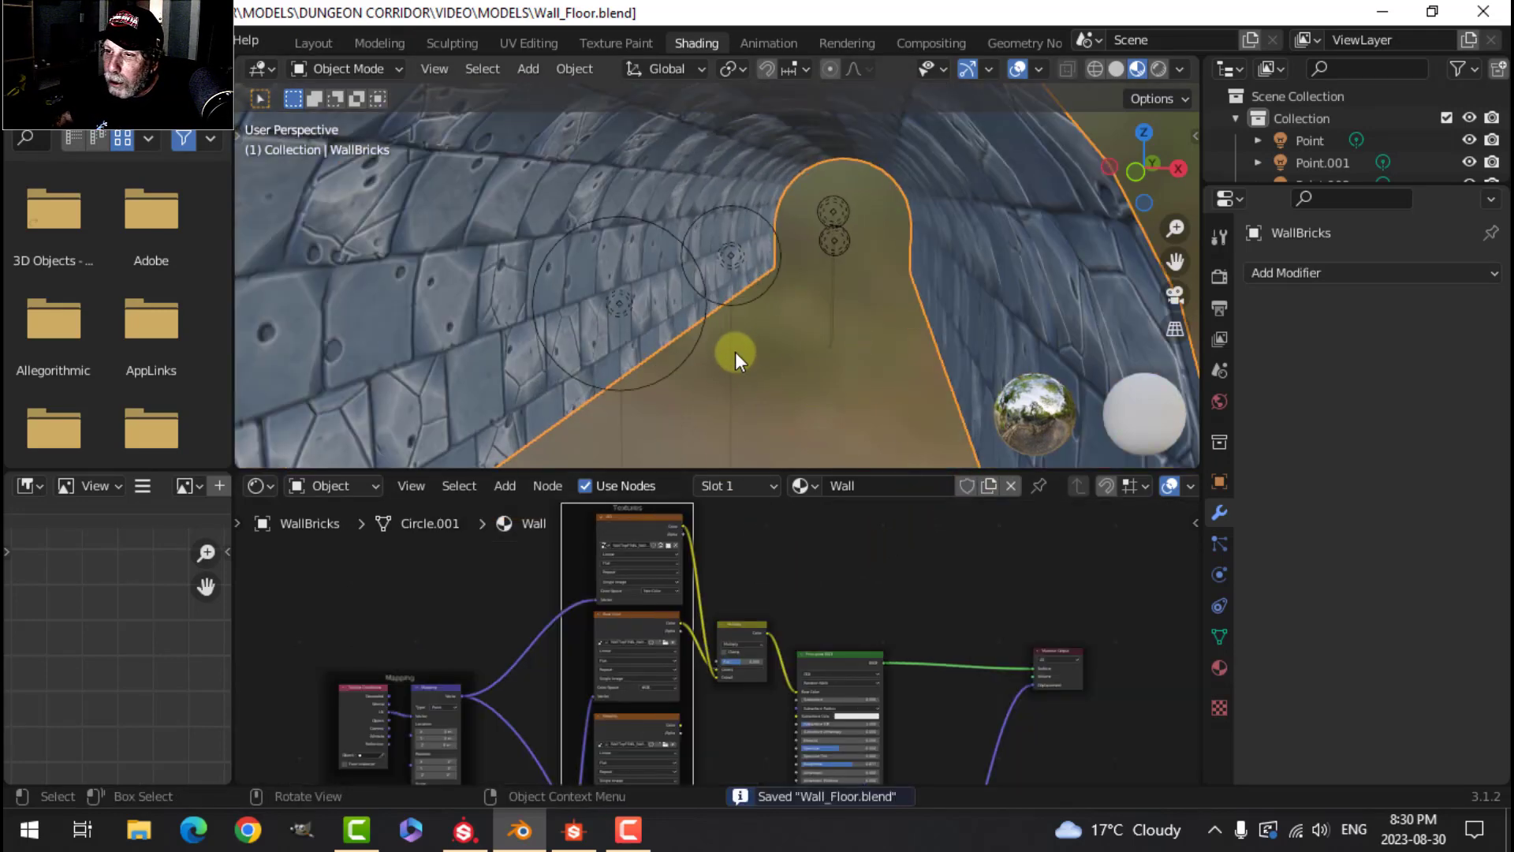
scroll(735, 351, "down", 4)
middle_click_drag(735, 351, 756, 424)
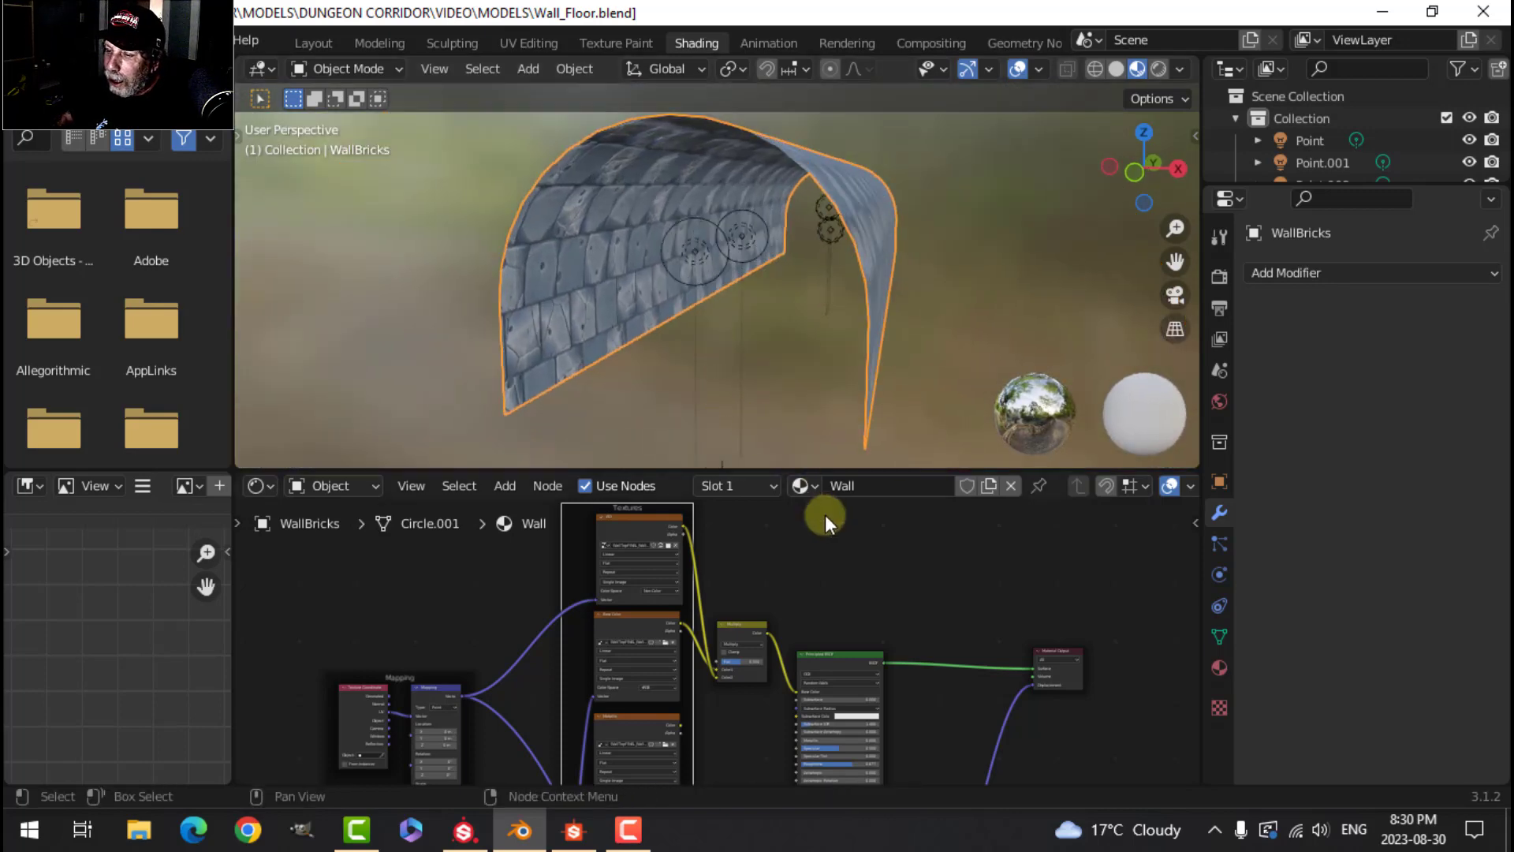
scroll(824, 517, "down", 1)
middle_click_drag(812, 779, 733, 694, "shift")
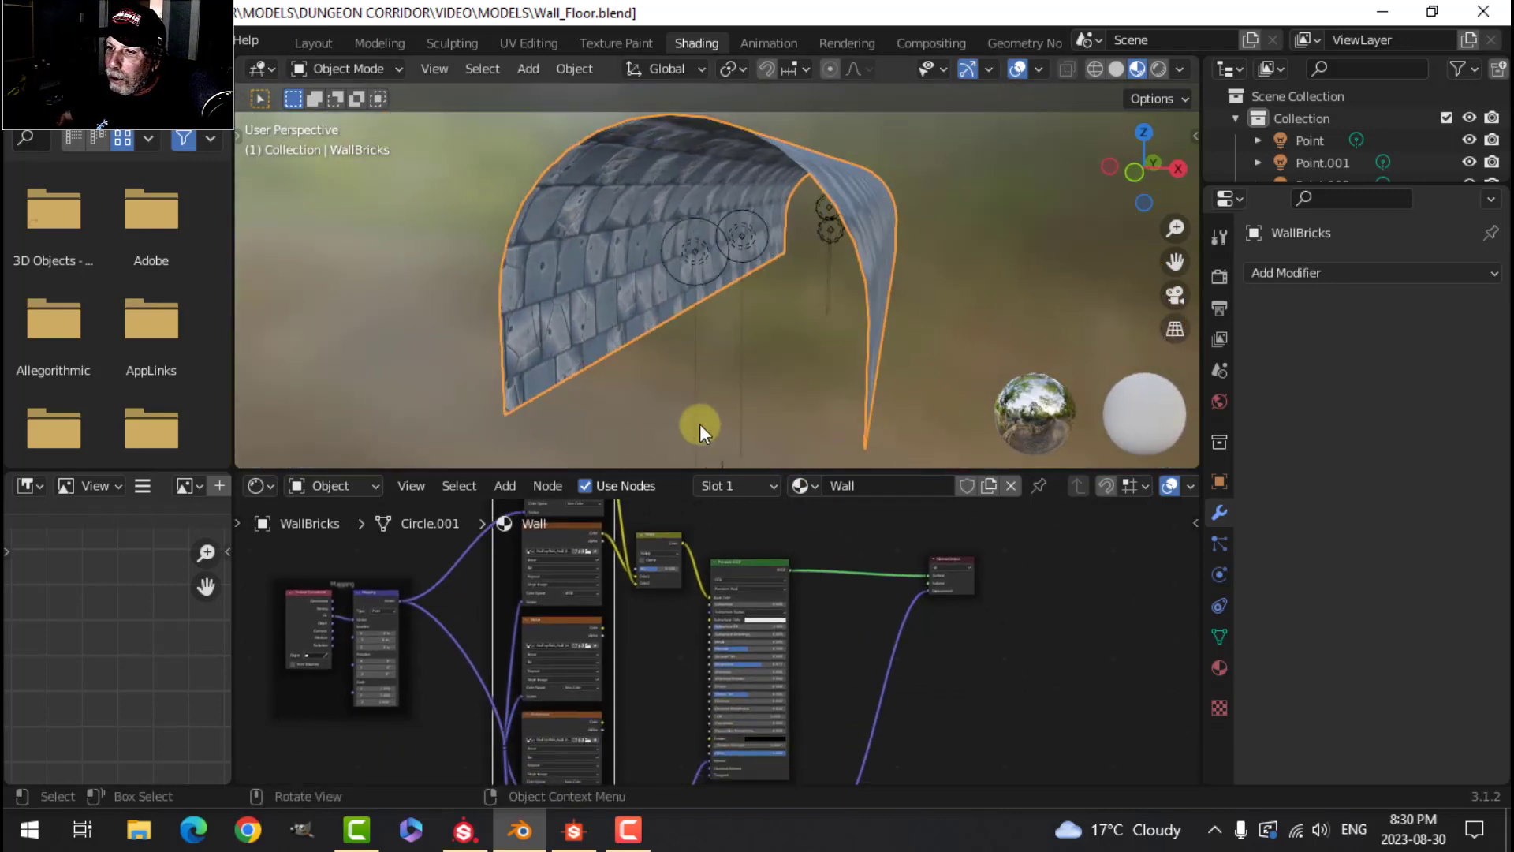
scroll(698, 423, "up", 5)
scroll(671, 331, "down", 5)
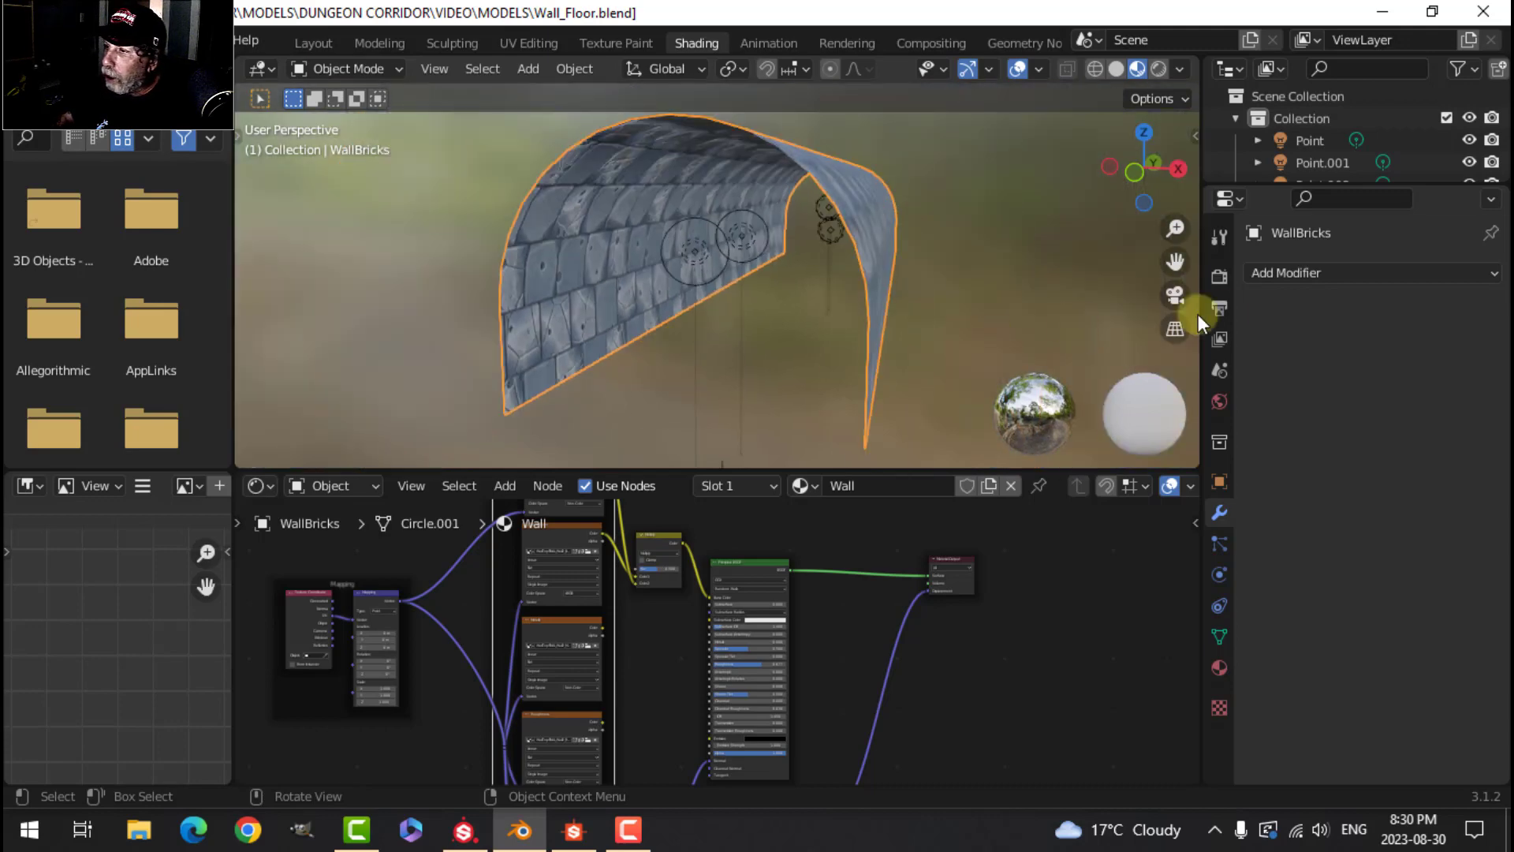
Choose the Experimental feature set for Cycles and add a Subdivision Surface modifier with Adaptive Subdivision to WallBricks.
left_click(1219, 276)
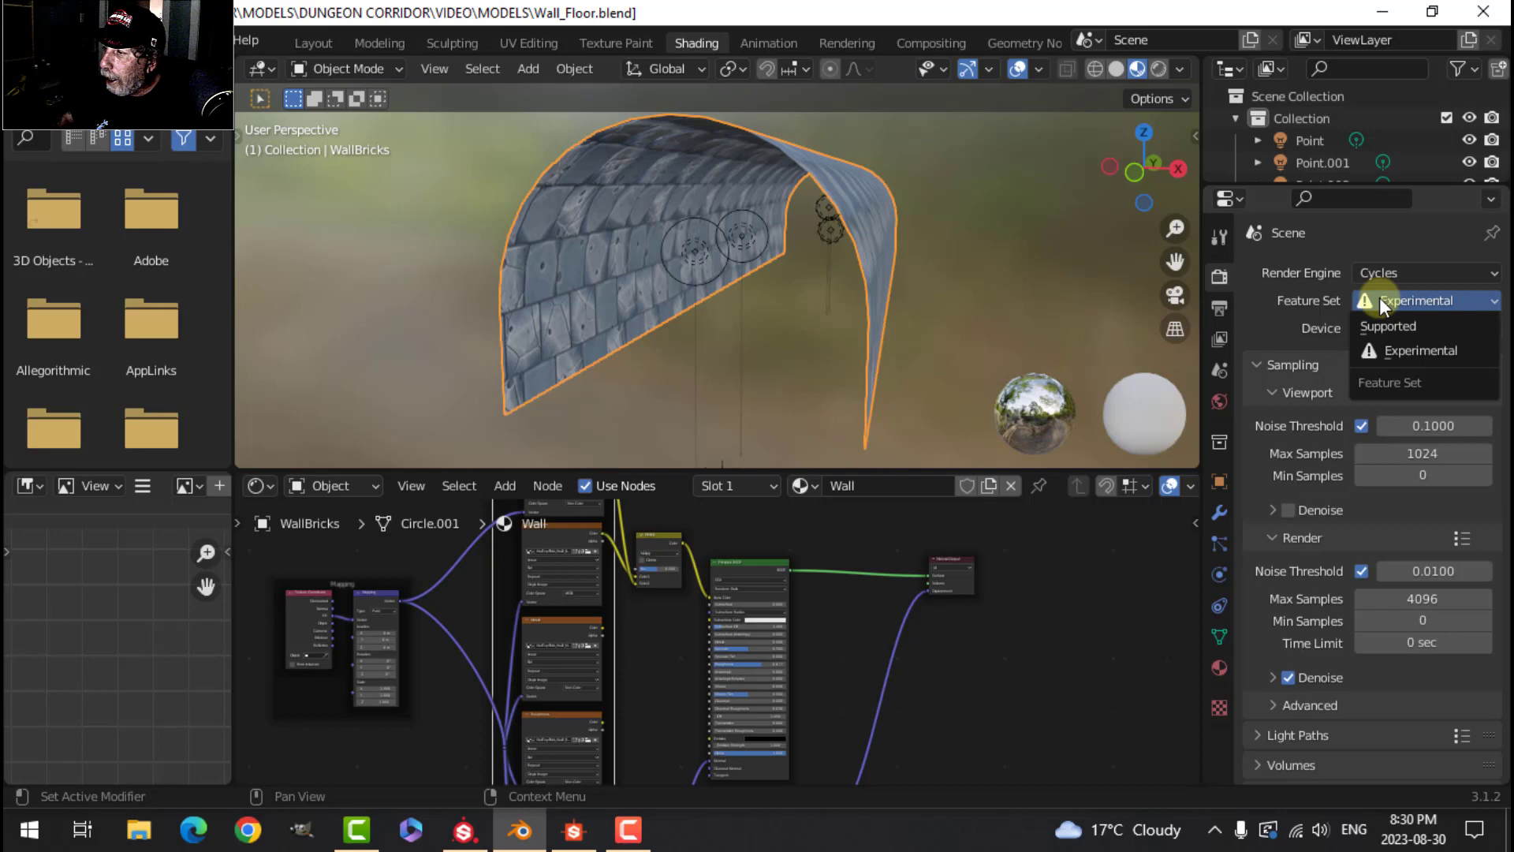
left_click(1392, 349)
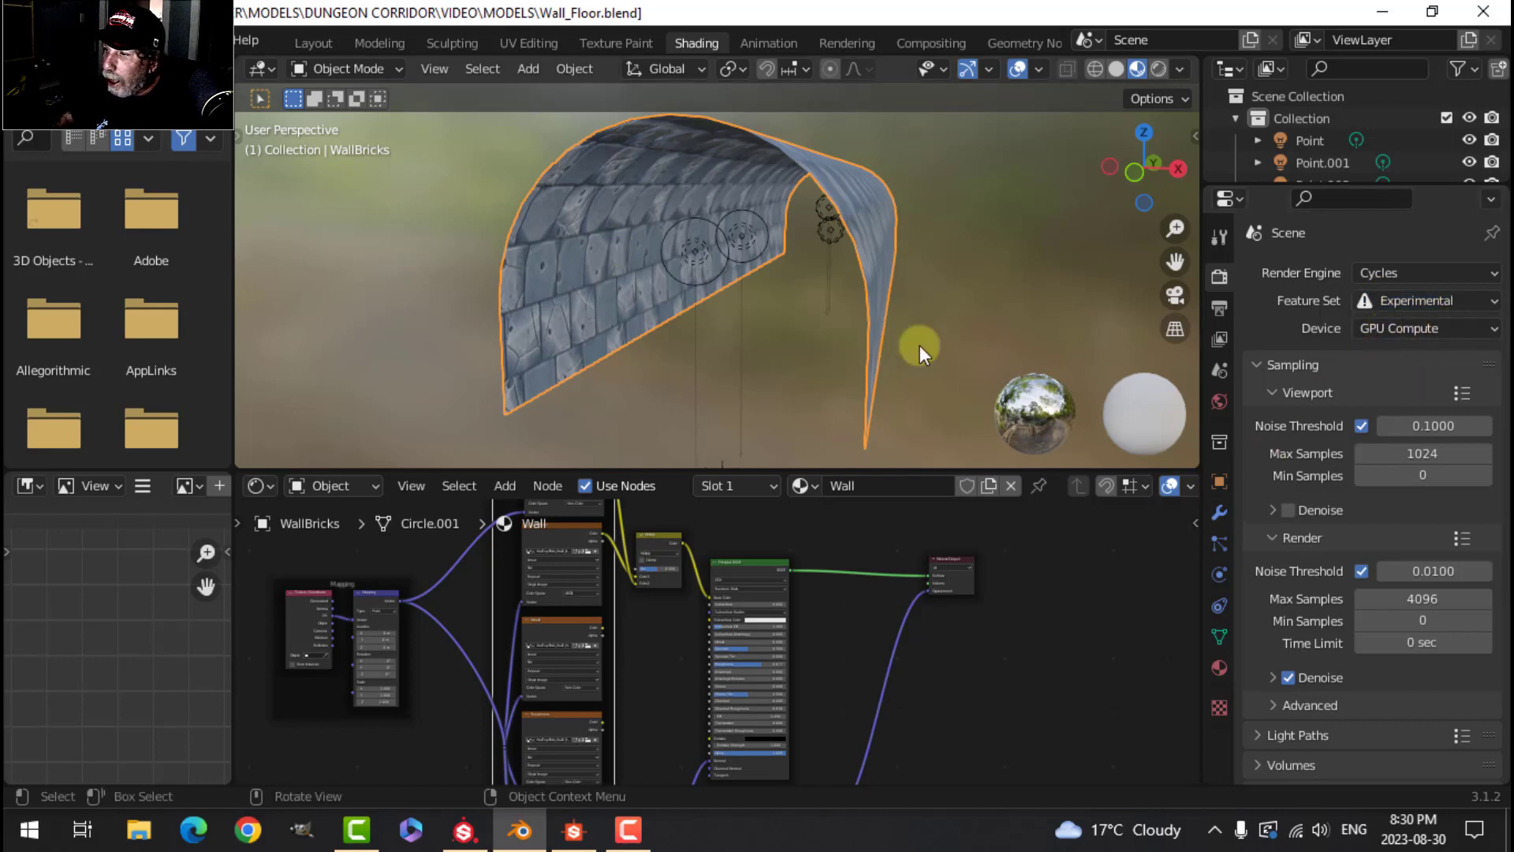
left_click(1219, 513)
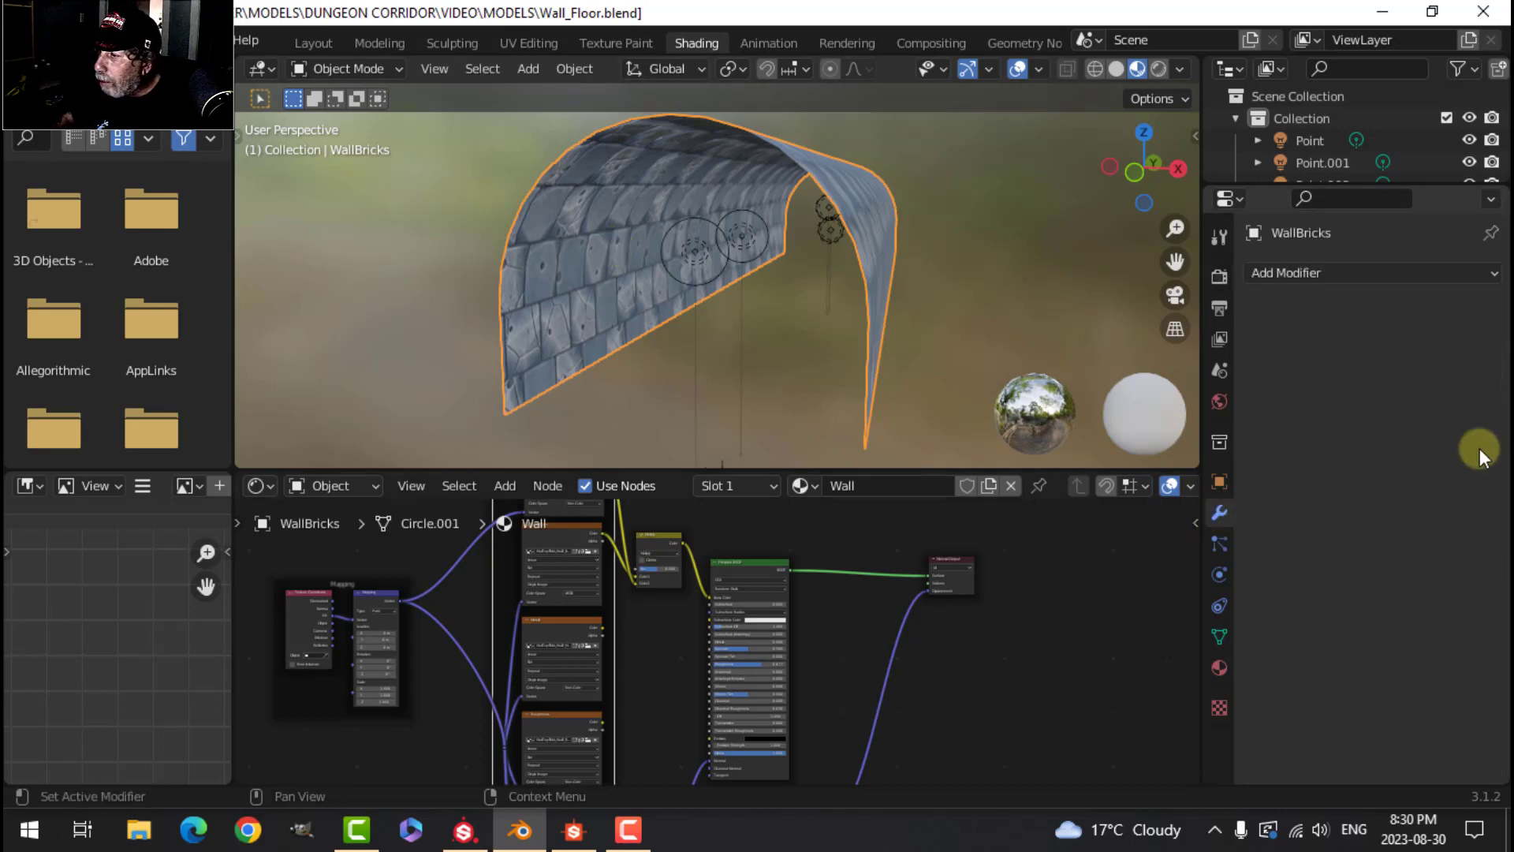
left_click(1323, 274)
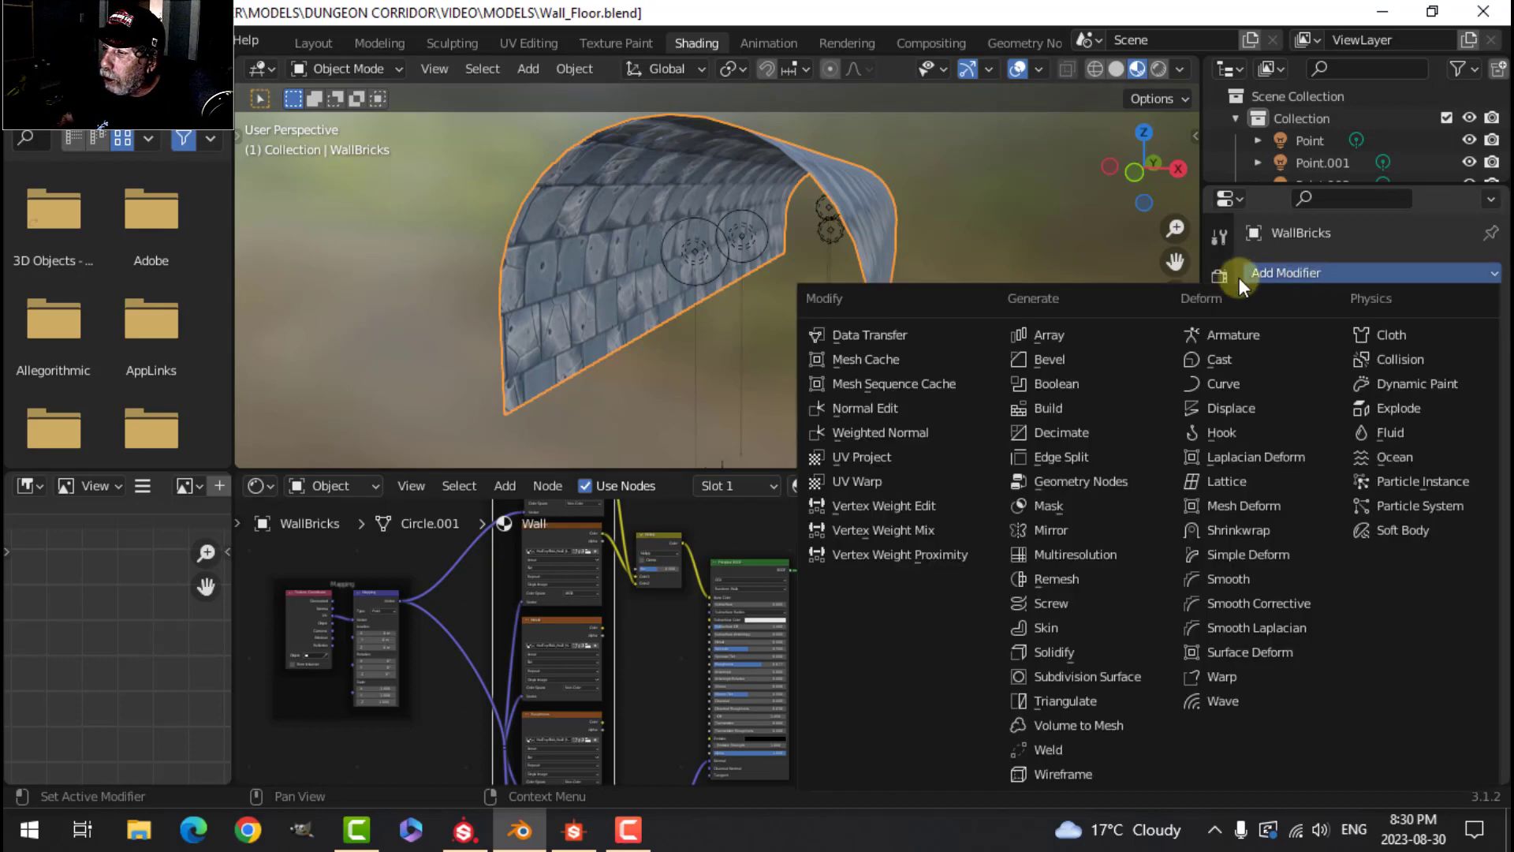
left_click(1092, 675)
left_click(1353, 370)
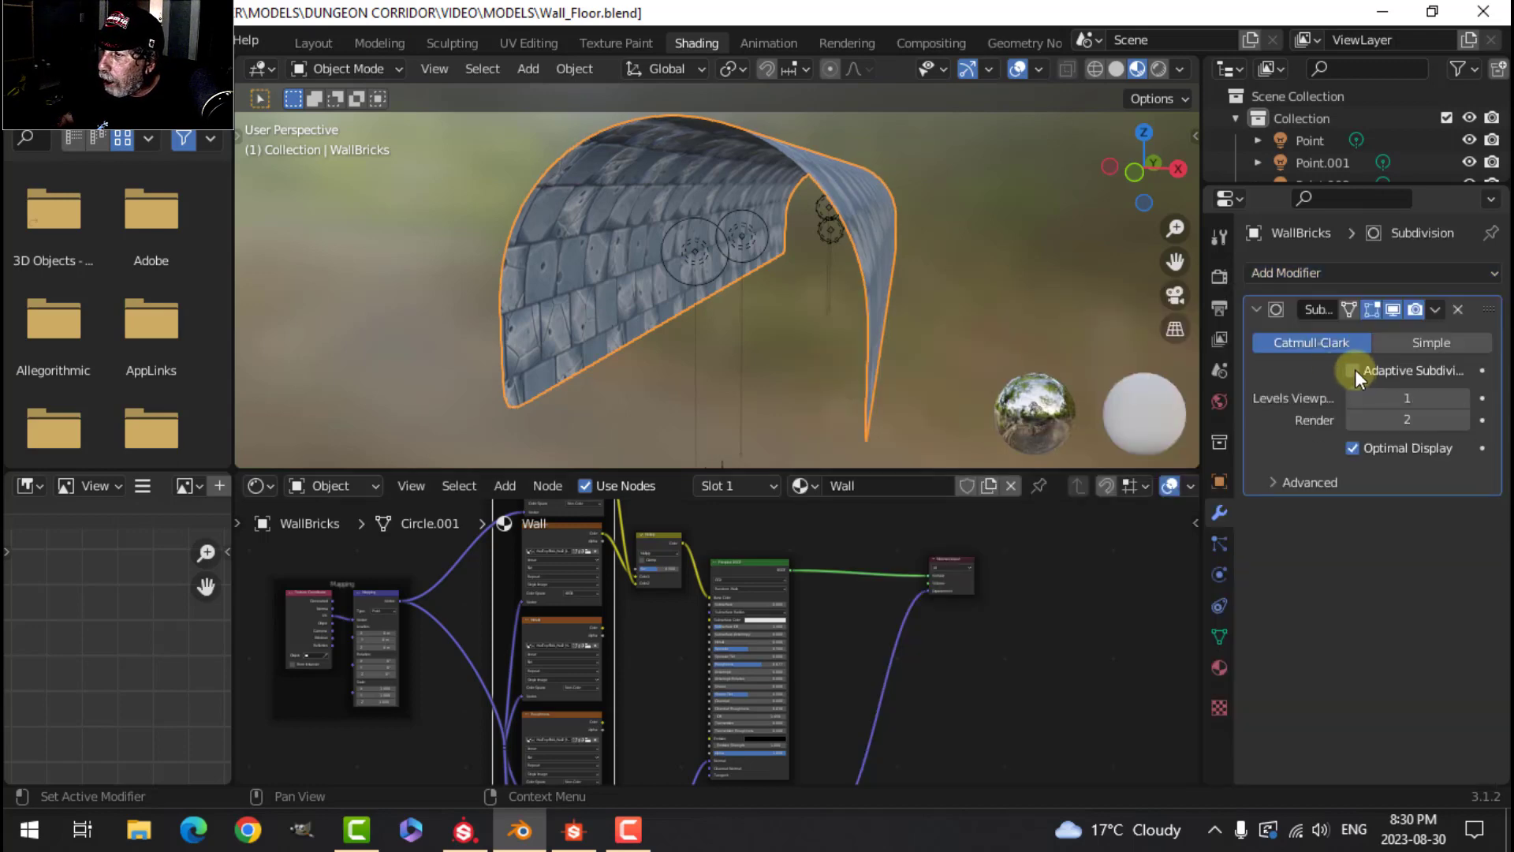
left_click(1353, 369)
Set the Subdivision modifier's viewport levels to 3 and its subdivision type to Simple.
left_click(1463, 466)
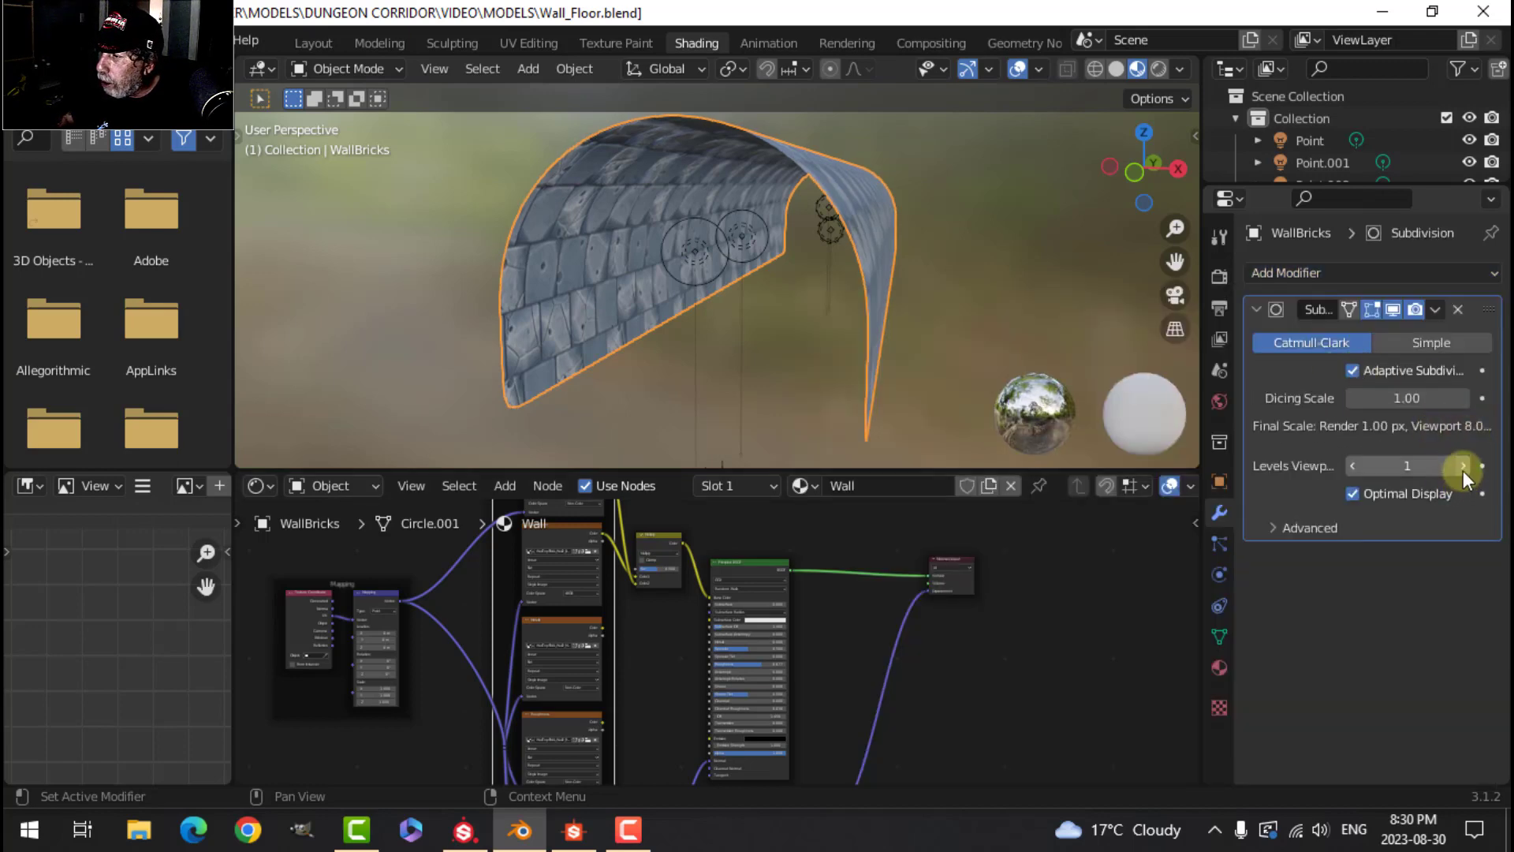
left_click(1463, 466)
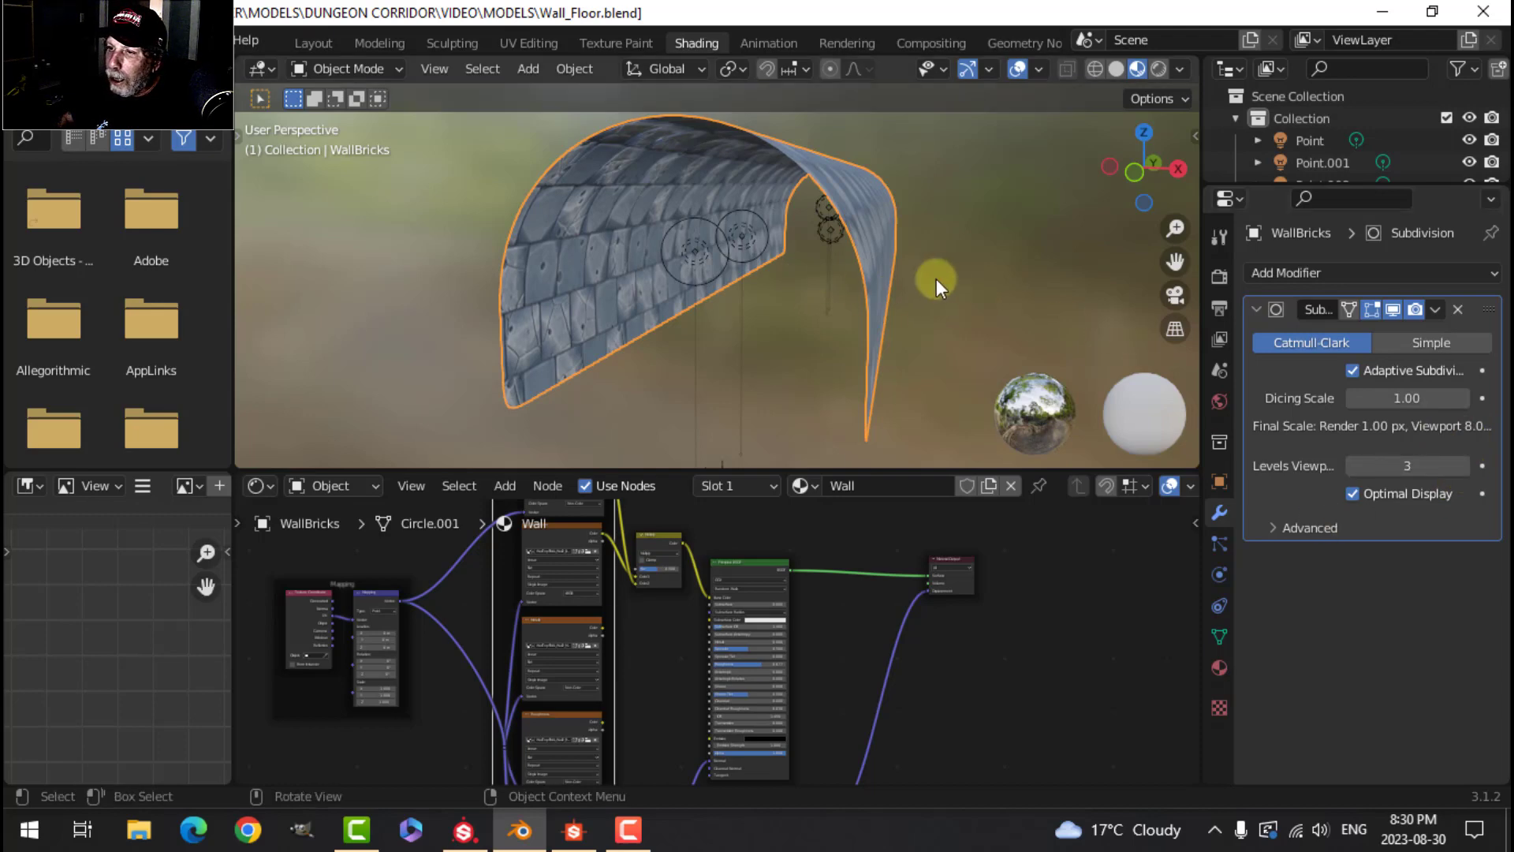
left_click(1412, 343)
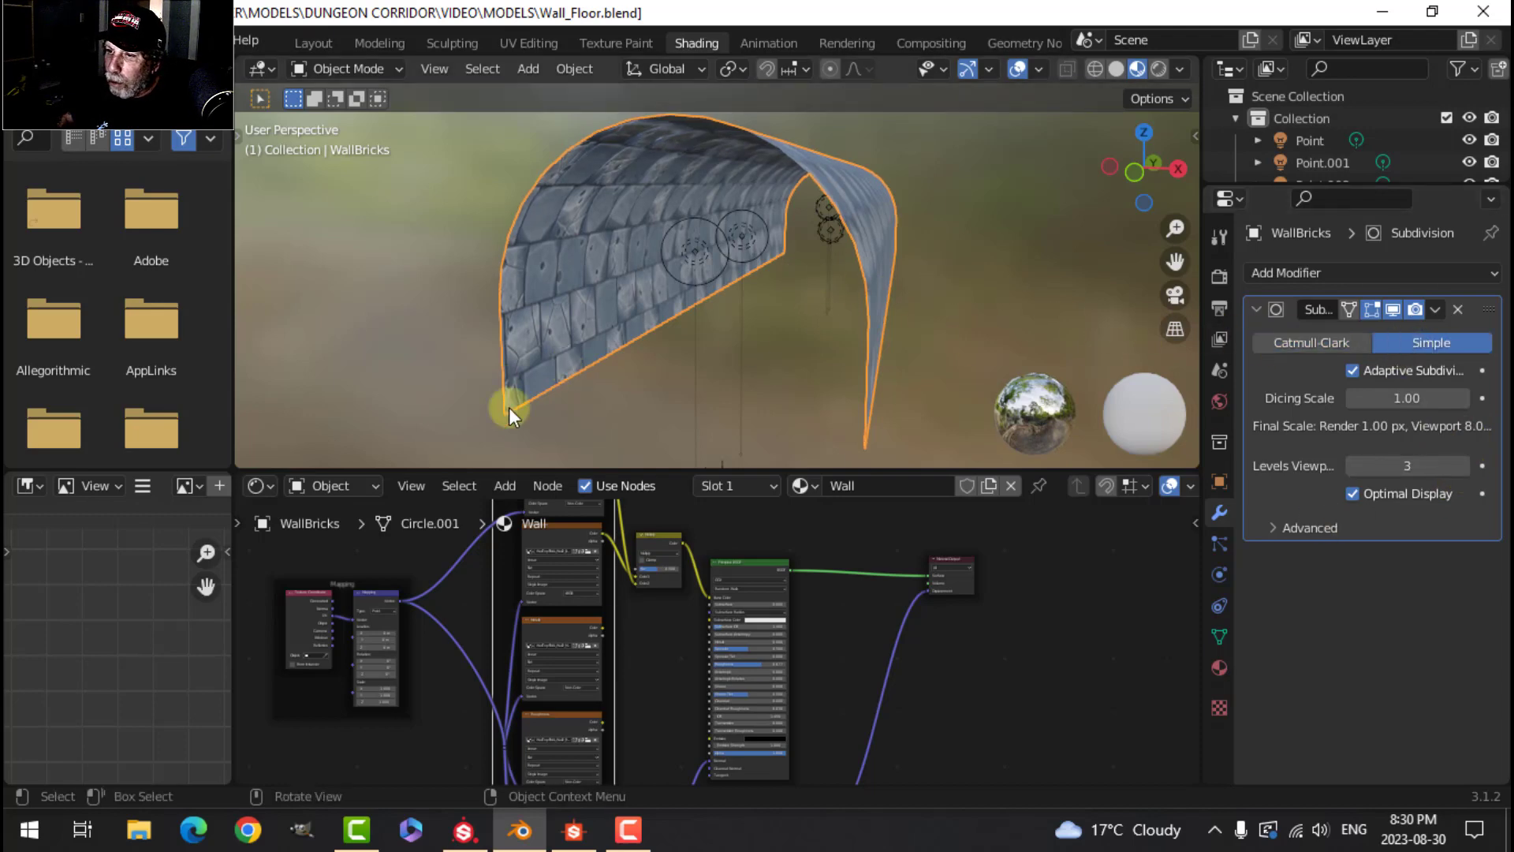
middle_click_drag(888, 315, 950, 305)
scroll(946, 331, "down", 2)
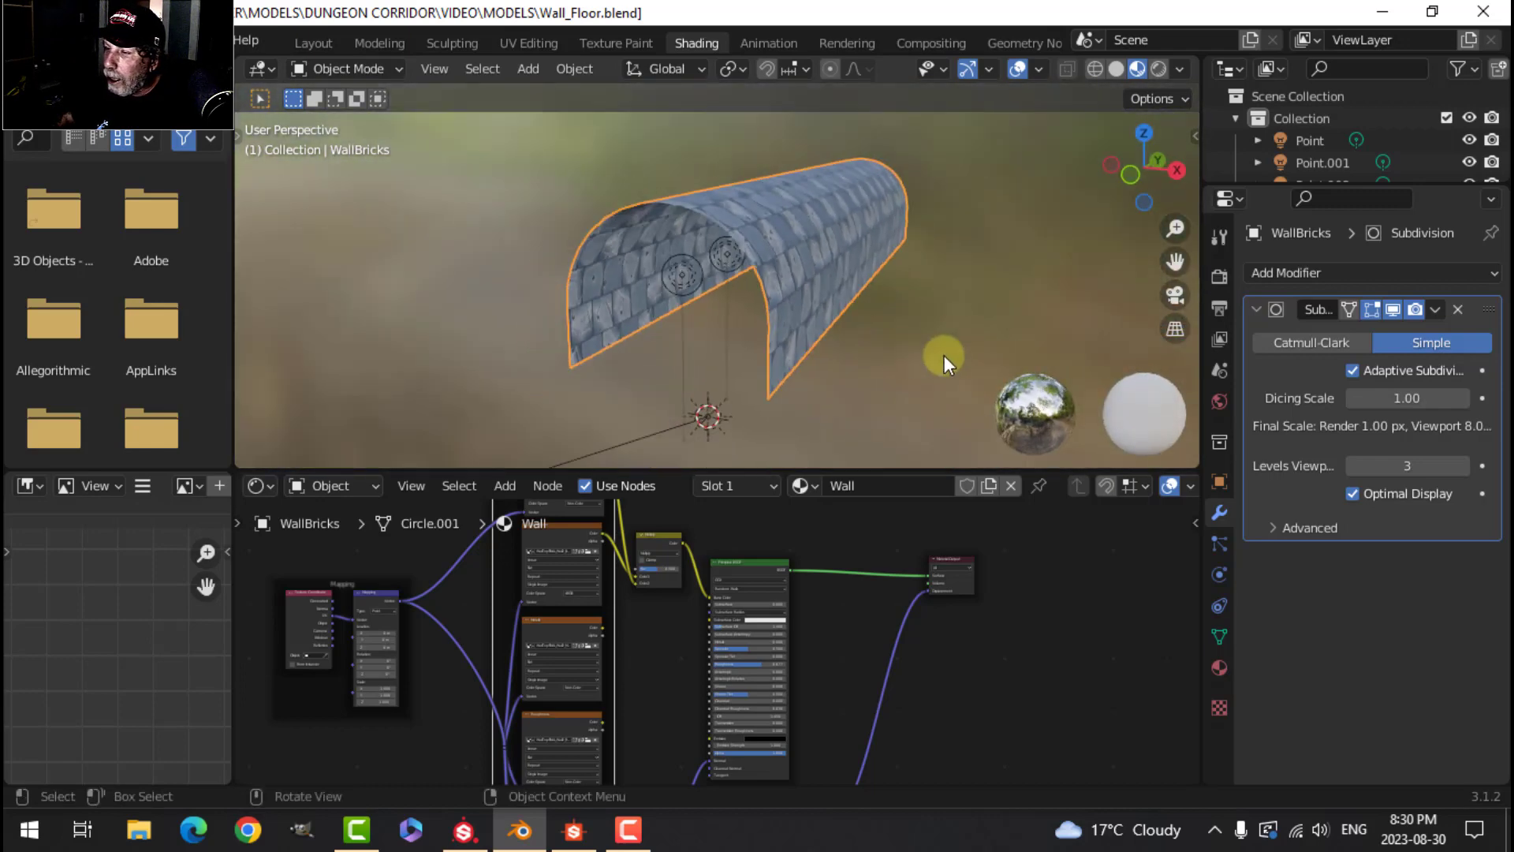
Set the Displacement node's Midlevel to 0 and its Scale to 0.2.
scroll(769, 303, "up", 1)
middle_click_drag(912, 568, 919, 652)
scroll(843, 697, "up", 6)
scroll(924, 664, "up", 1)
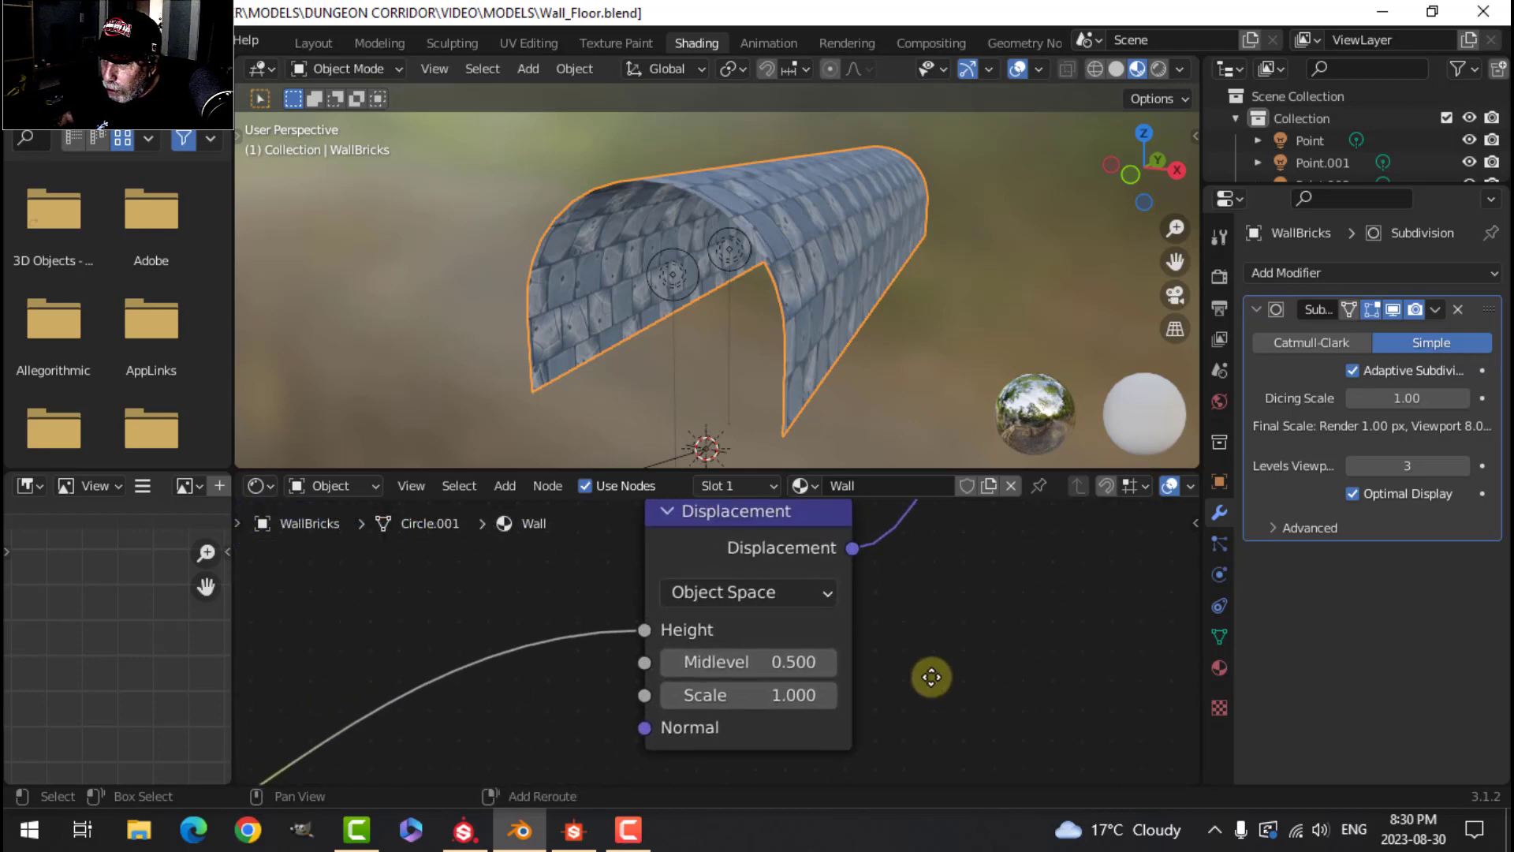
left_click(774, 664)
type("0")
key("Return")
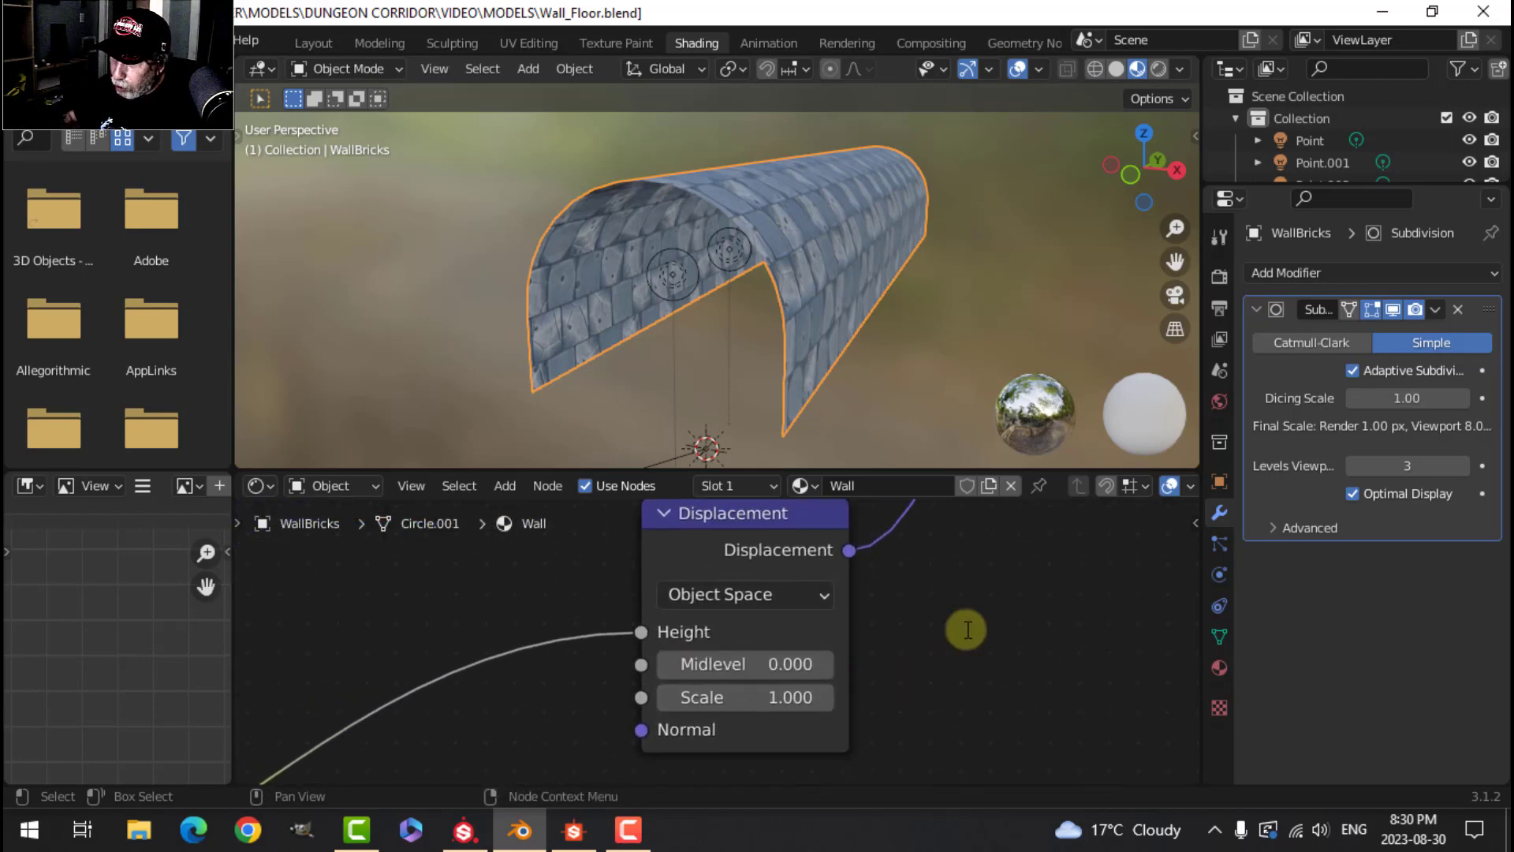
left_click(741, 697)
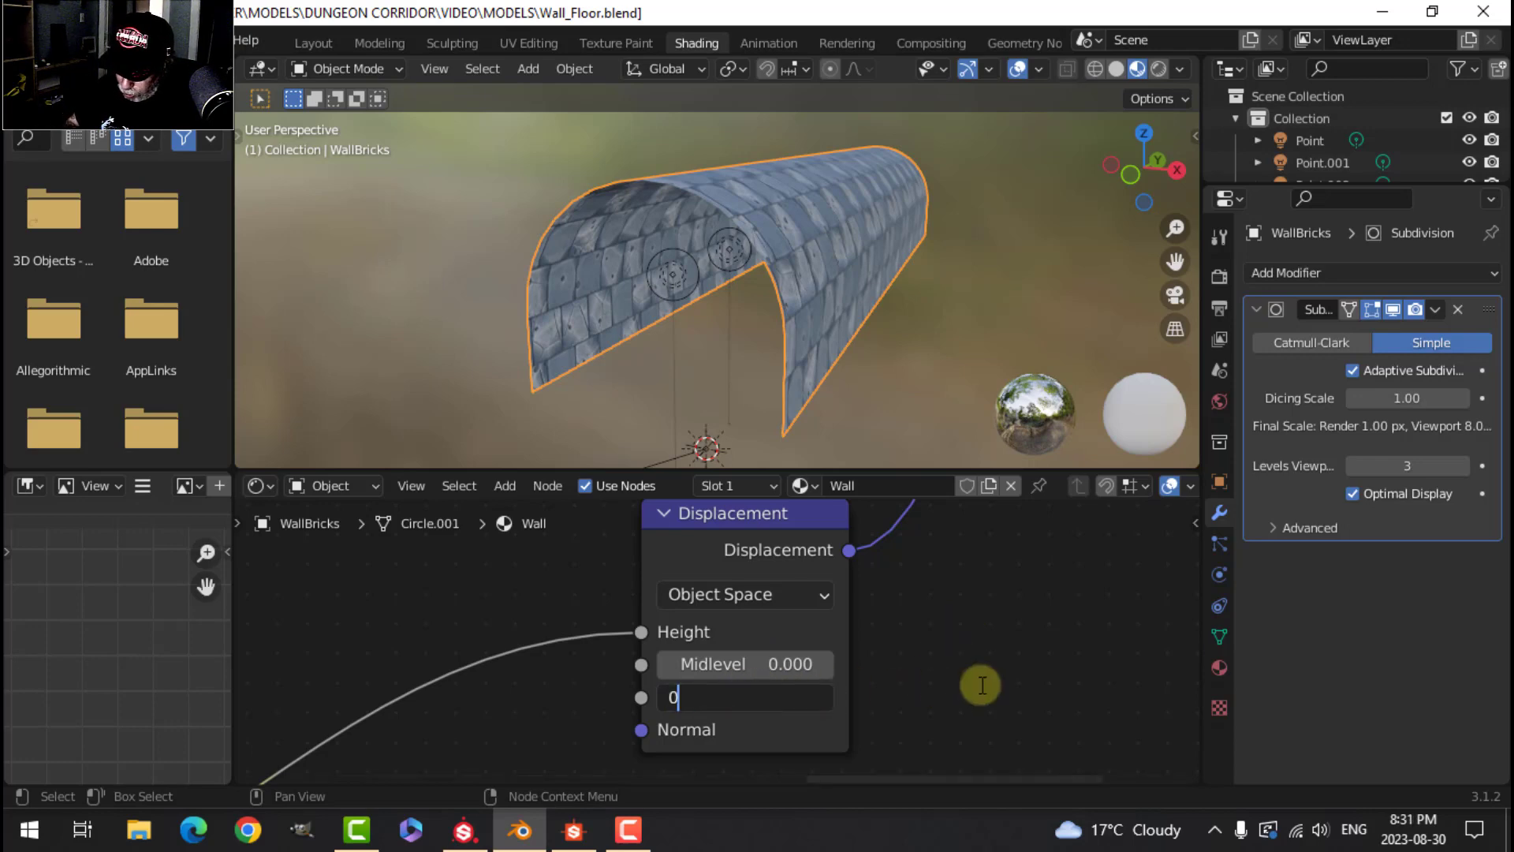
type("0.2")
key("Return")
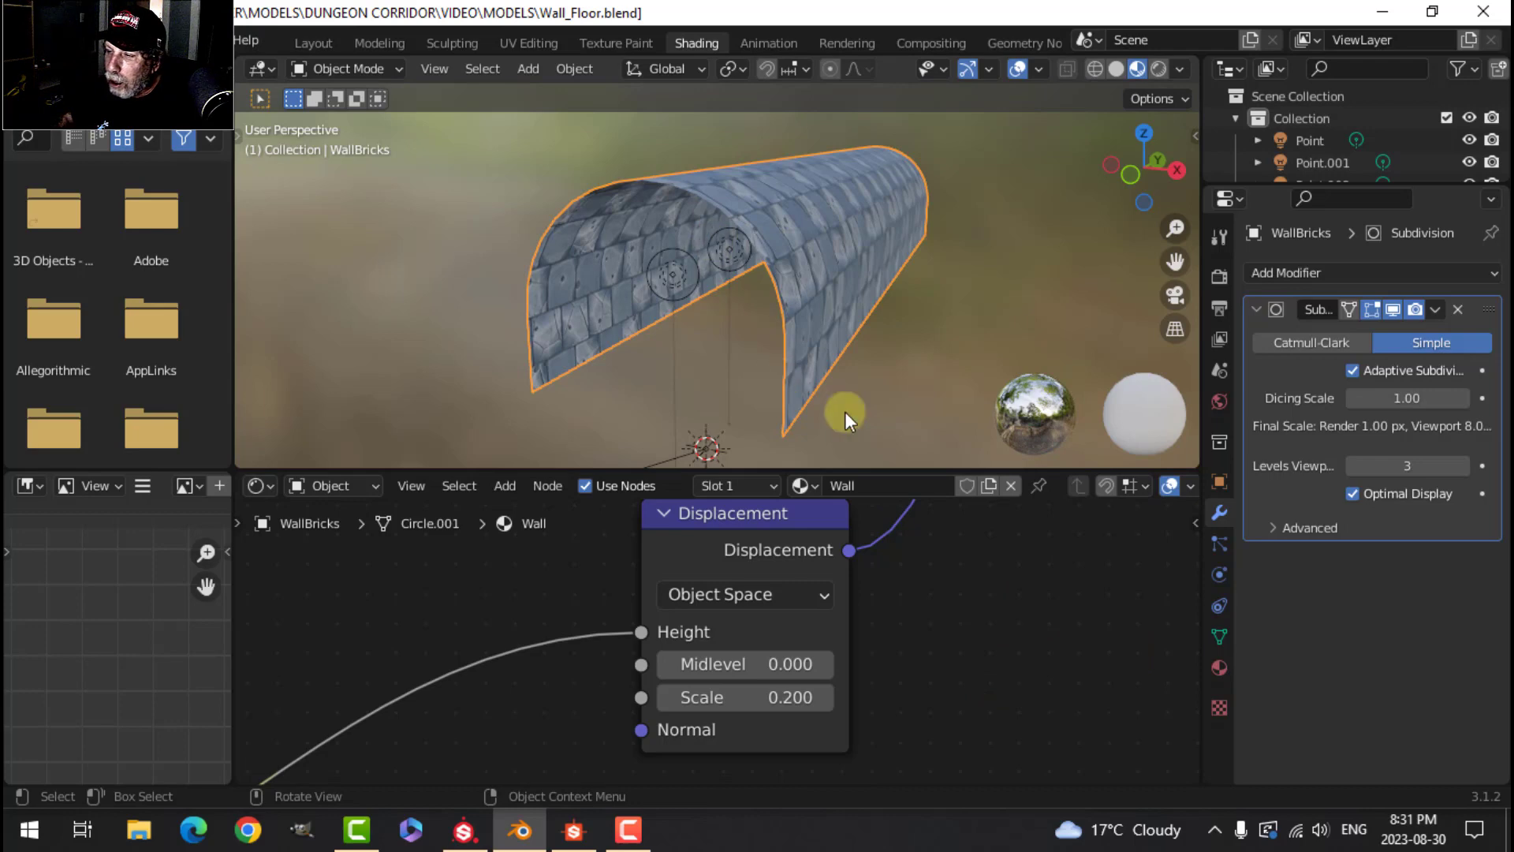
Show the wall in Material Preview shading in the Layout workspace and save Wall_Floor.blend.
scroll(859, 269, "down", 2)
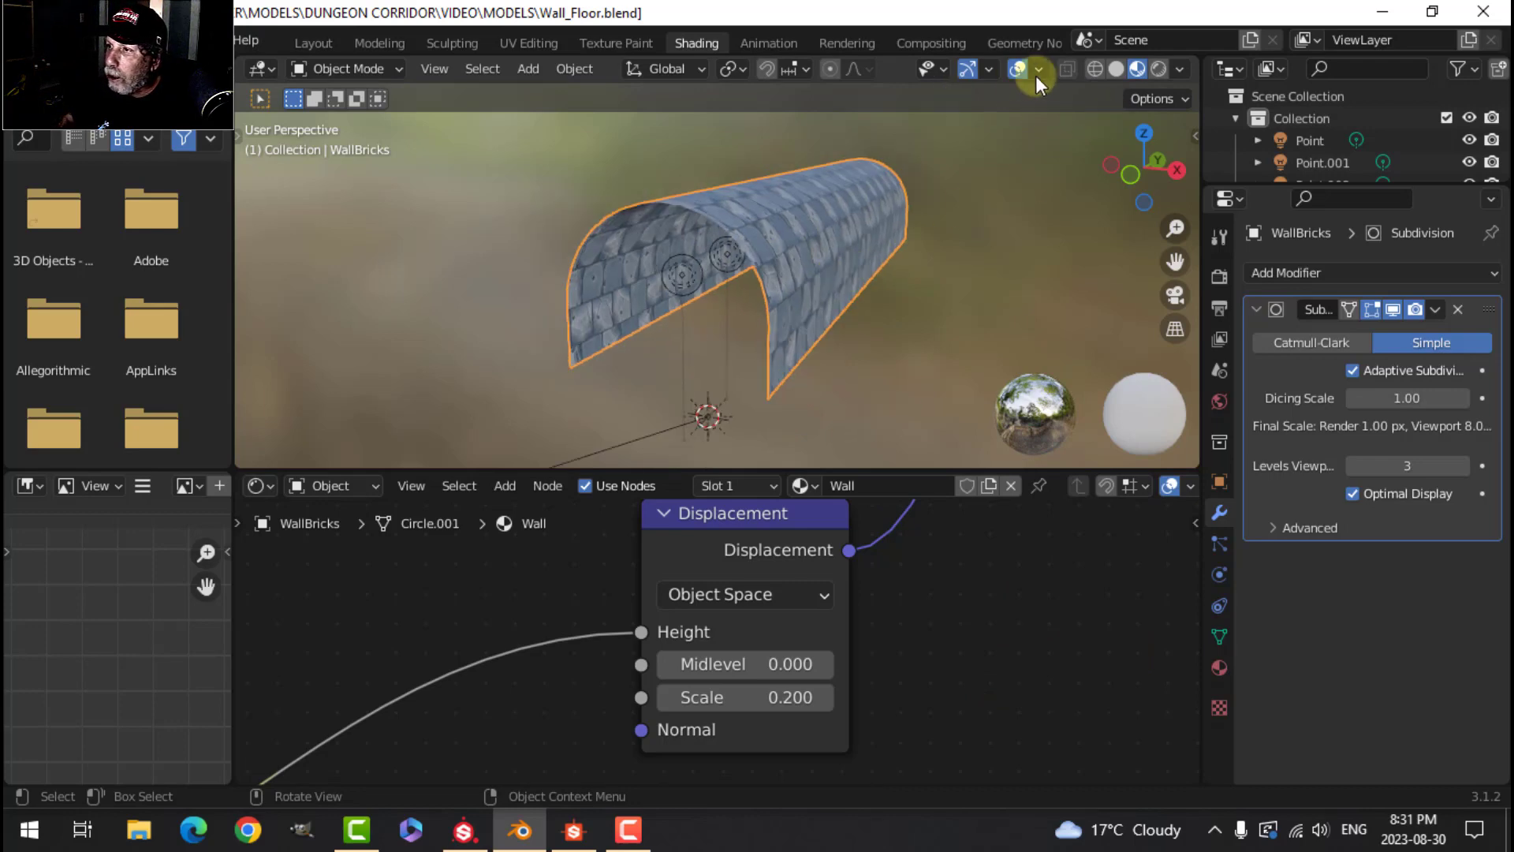
left_click(314, 43)
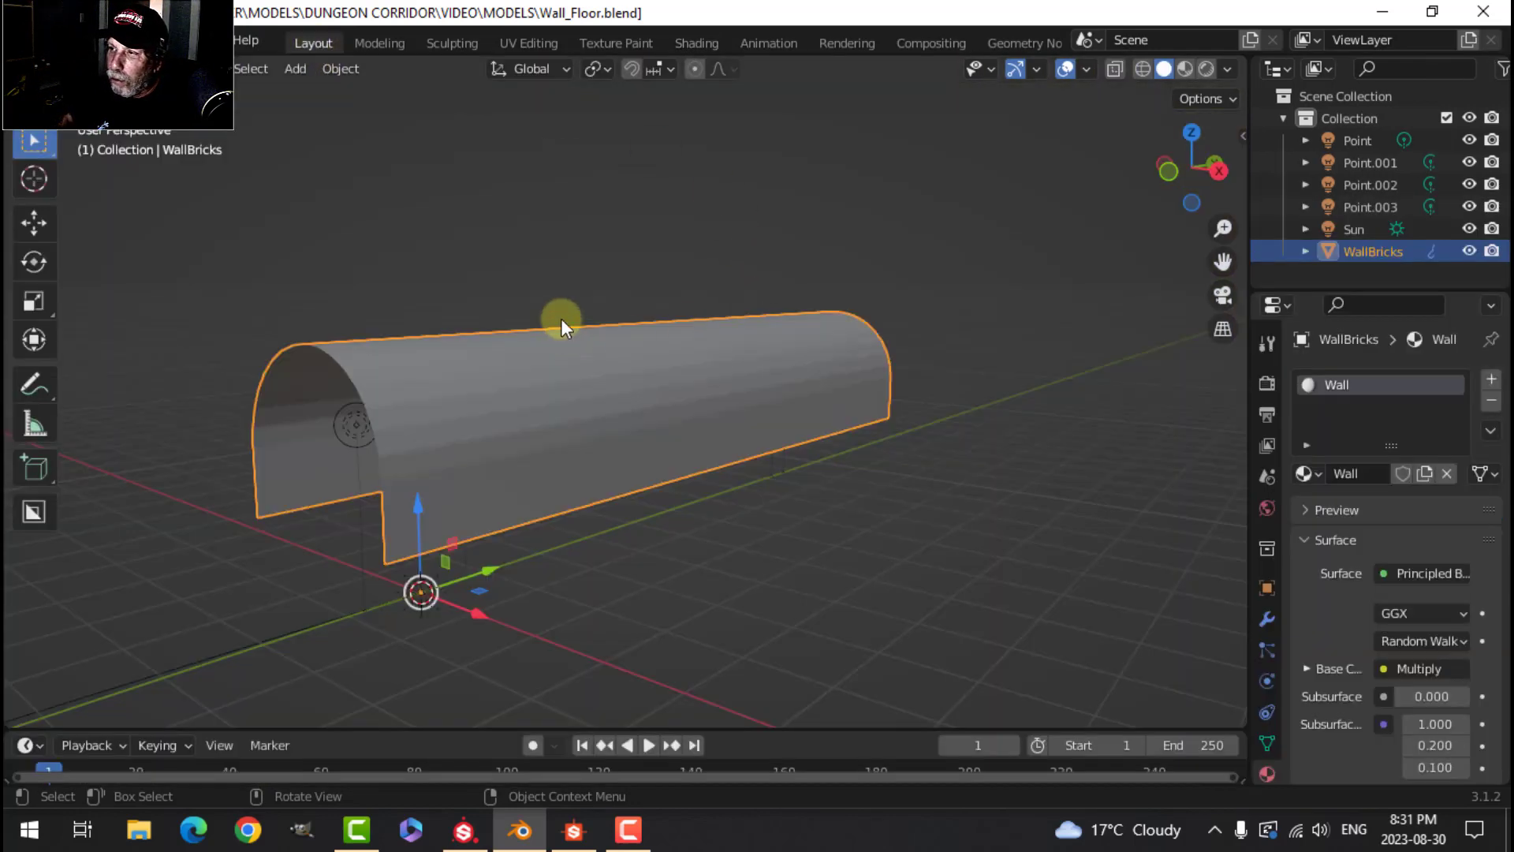
left_click(1185, 69)
middle_click_drag(457, 413, 654, 449)
key("ctrl+s")
scroll(646, 443, "down", 2)
scroll(654, 449, "up", 2)
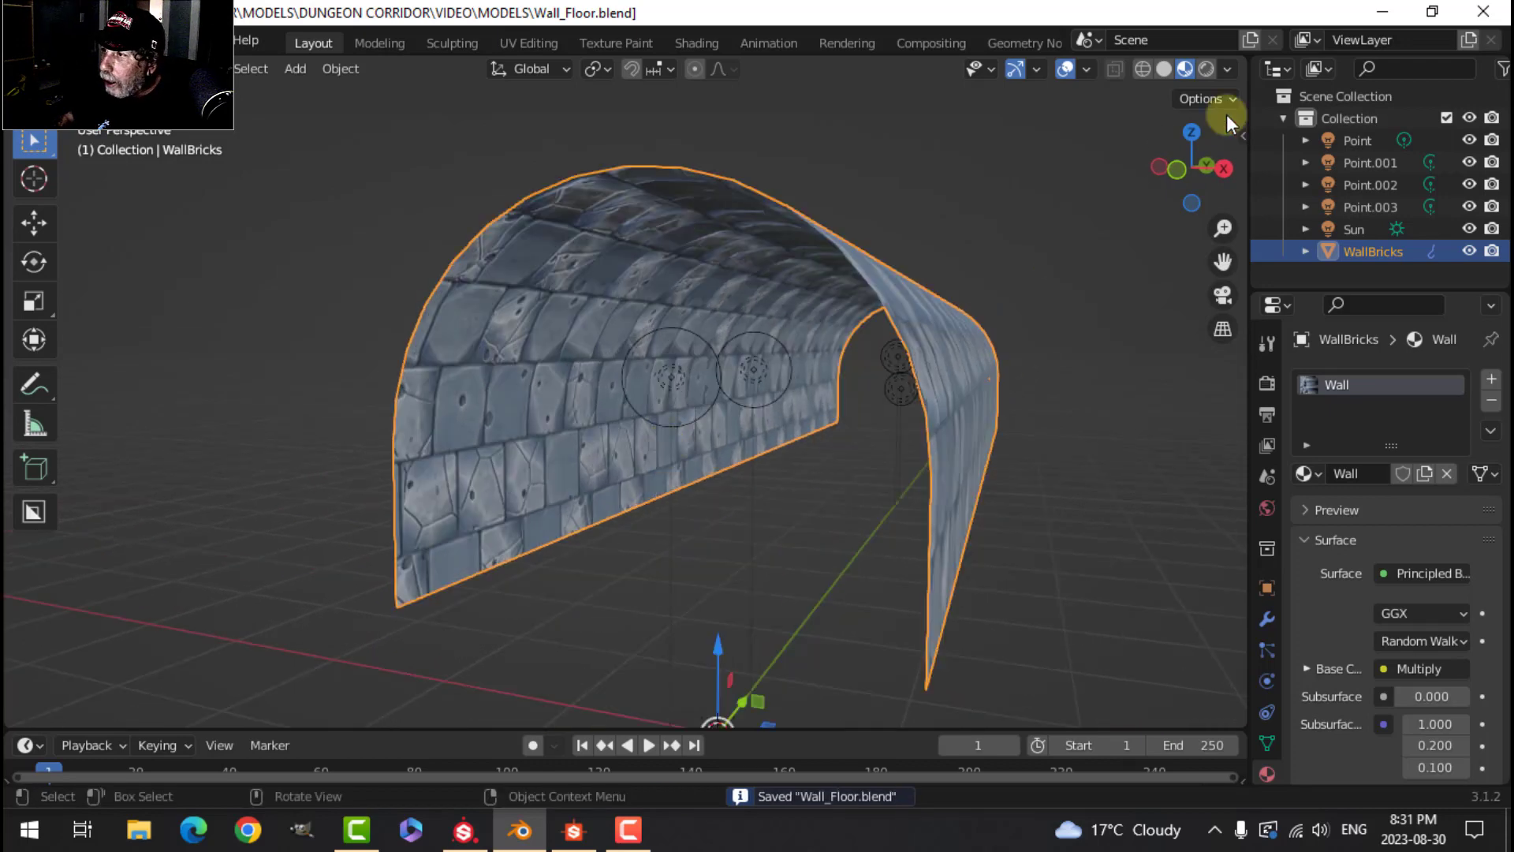
Show the viewport in Rendered shading and examine the displaced bricks from outside and inside the tunnel.
left_click(1207, 69)
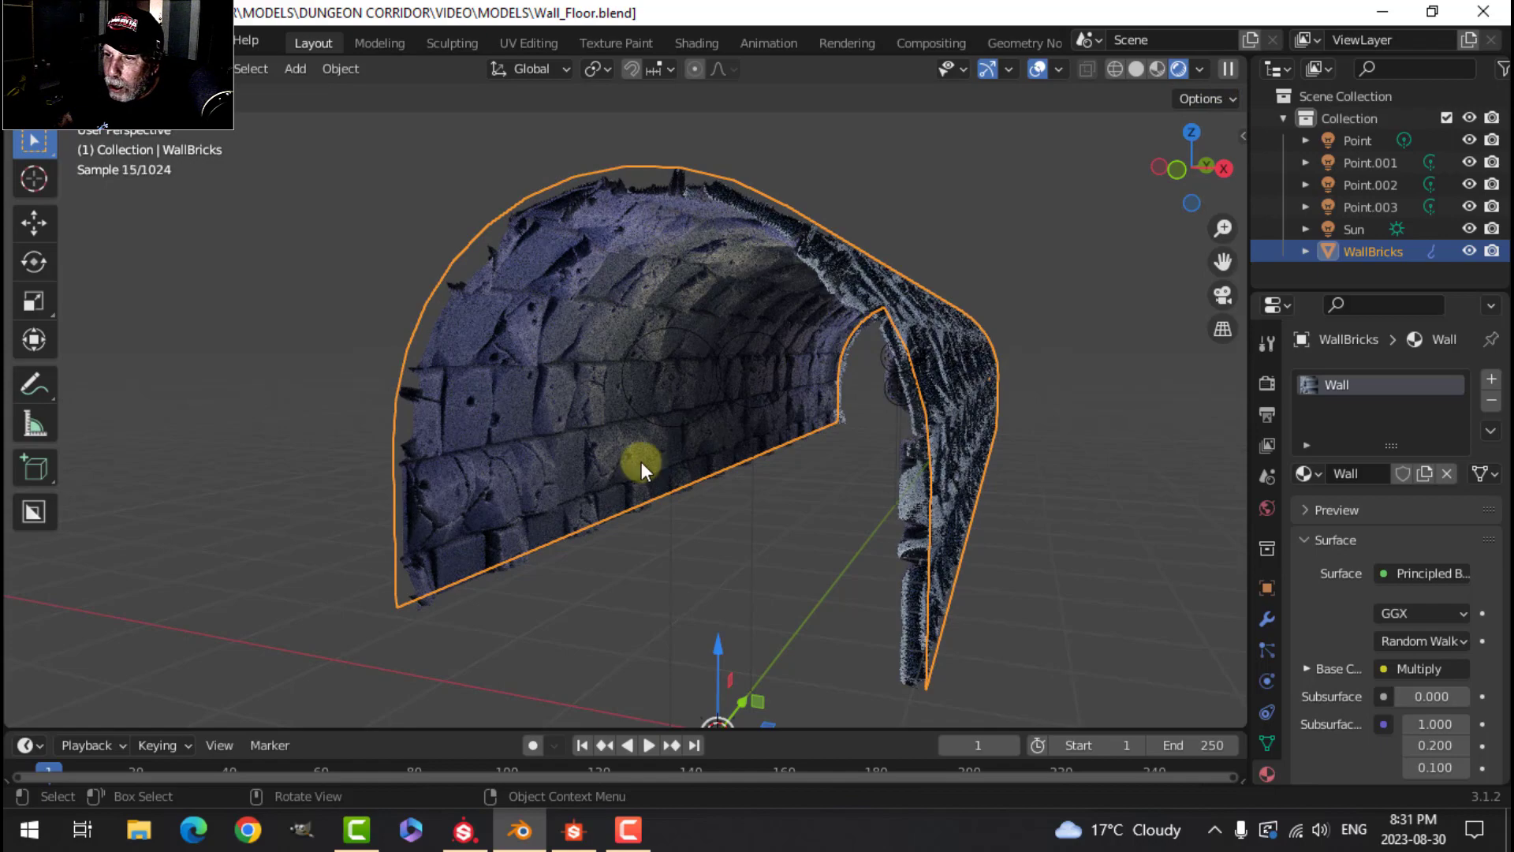
scroll(638, 461, "up", 3)
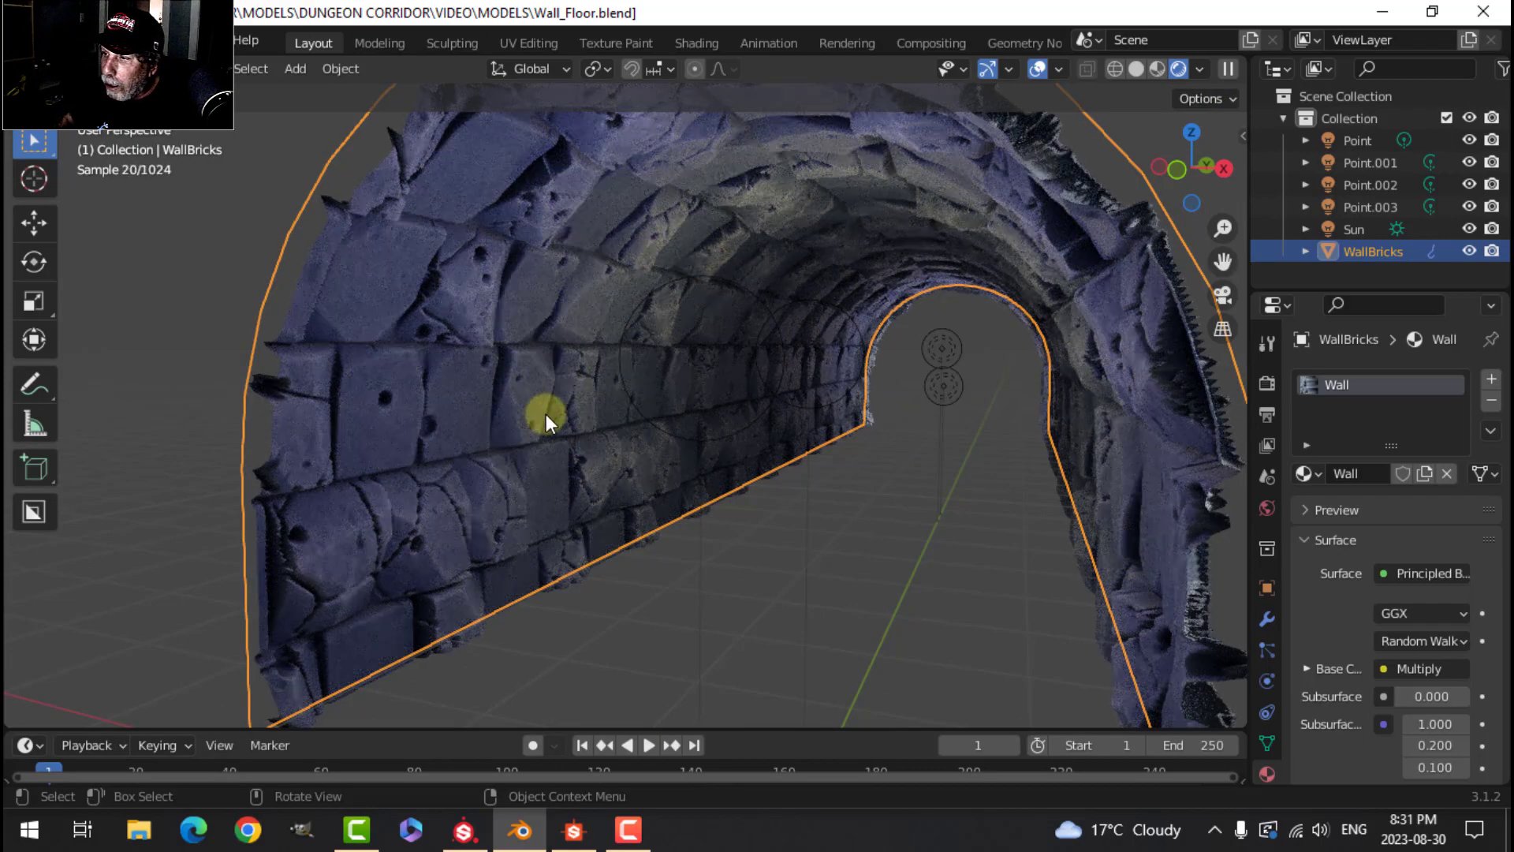
scroll(545, 414, "down", 3)
mouse_move(566, 407)
middle_mouse_down("shift")
mouse_move(533, 399)
mouse_move(564, 400)
middle_mouse_up("shift")
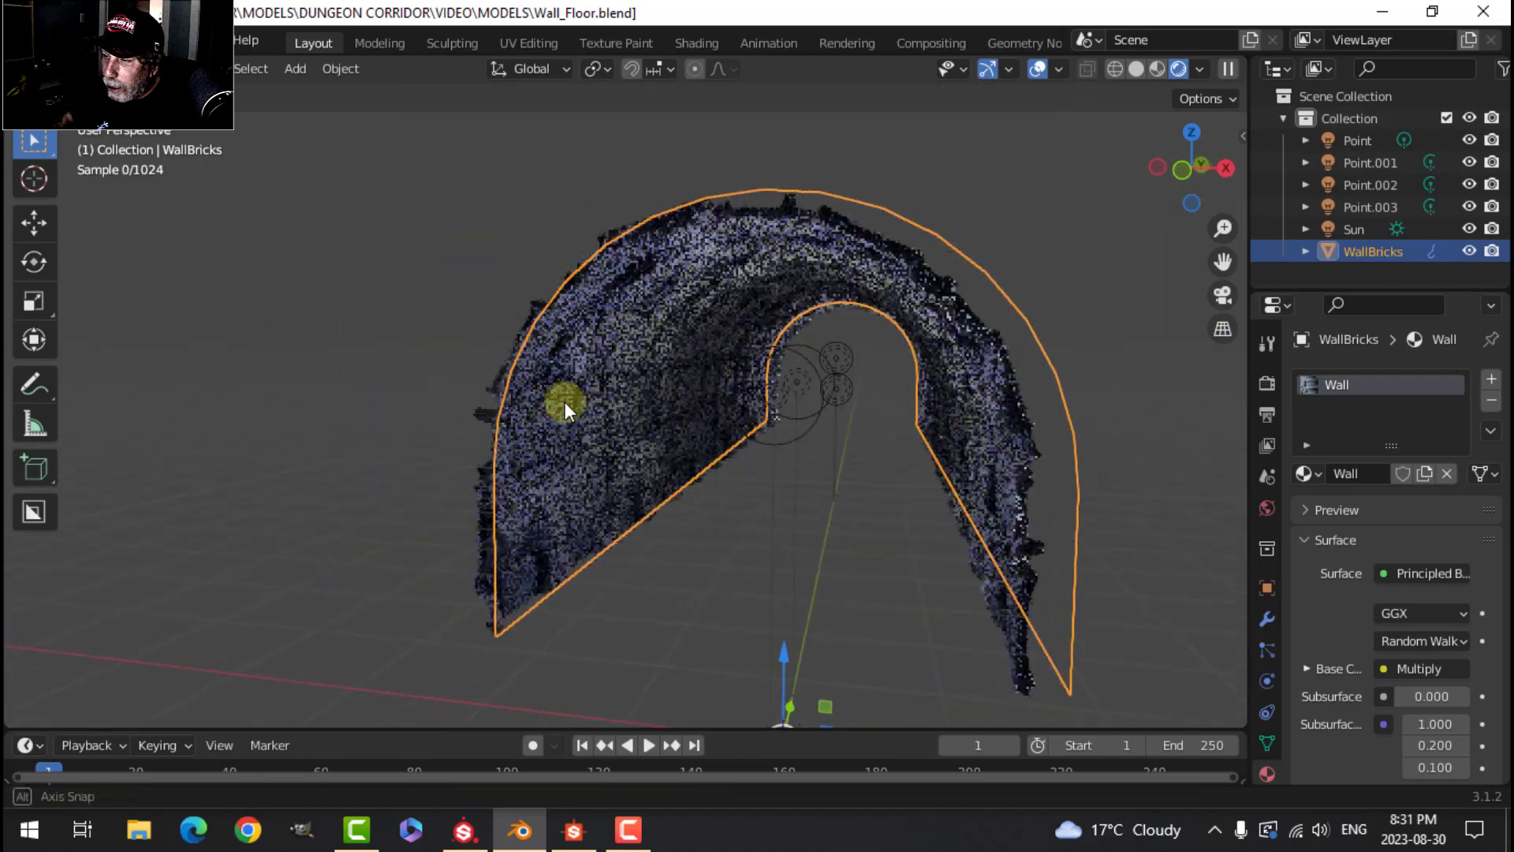
scroll(725, 405, "up", 3)
scroll(725, 404, "up", 5)
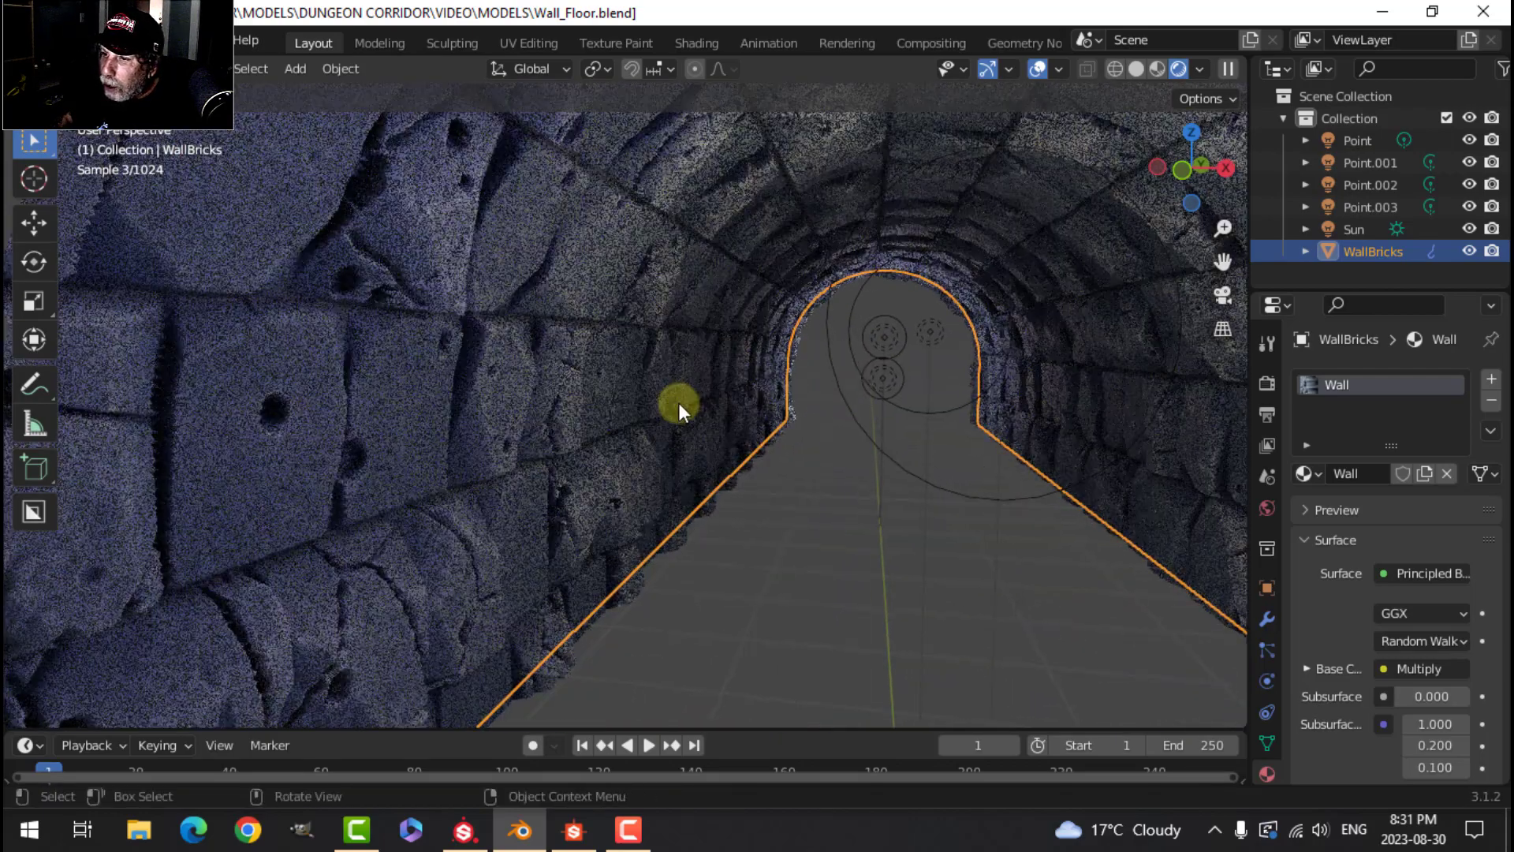
Return the viewport to Solid shading and set the wall material's Displacement Scale to 0.1 in the Shading workspace.
left_click(1138, 68)
left_click(697, 43)
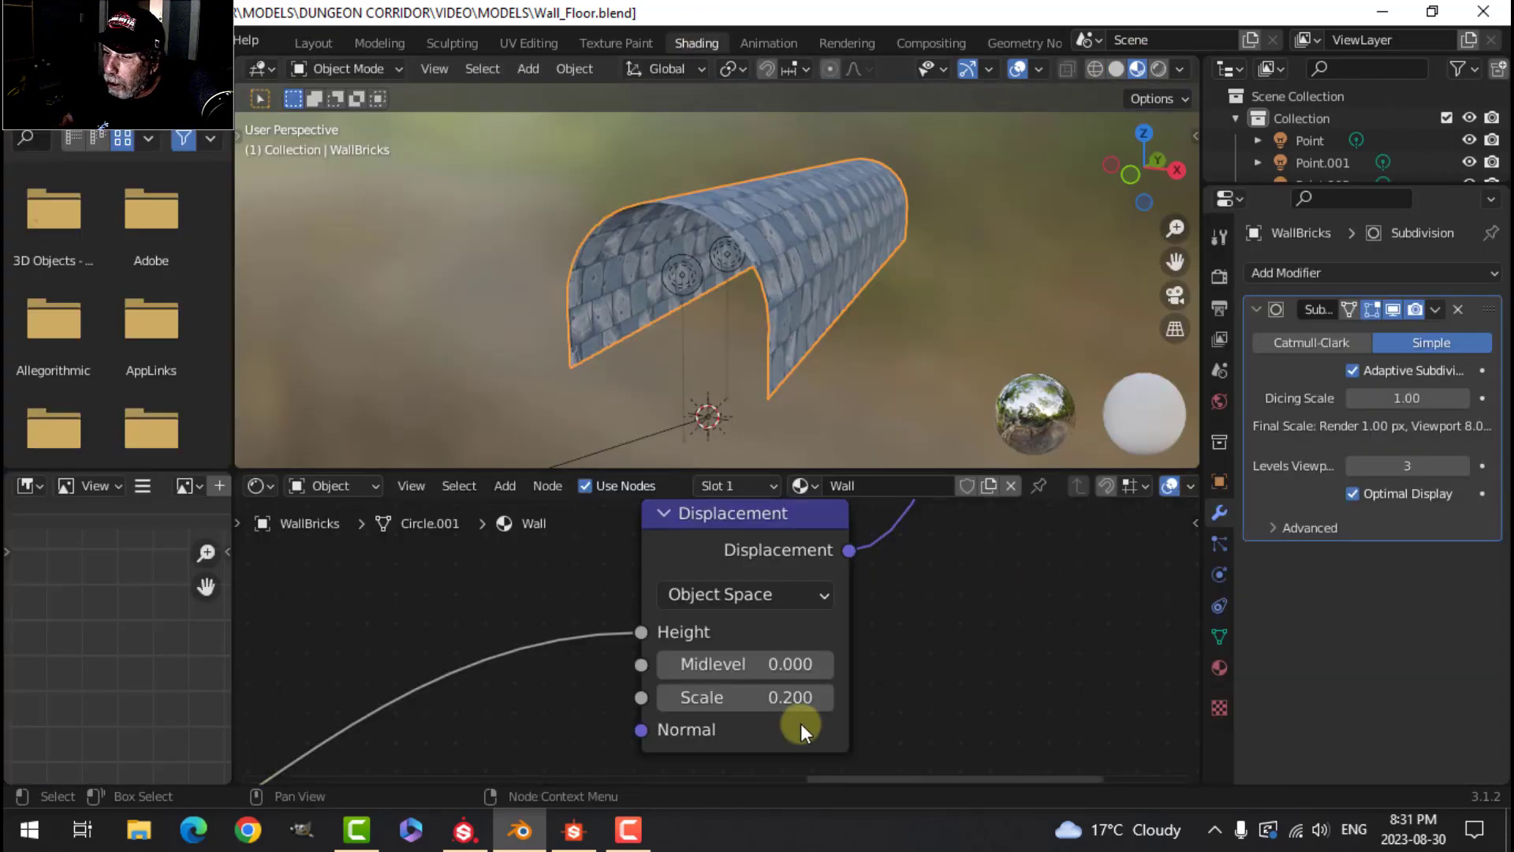
left_click(753, 697)
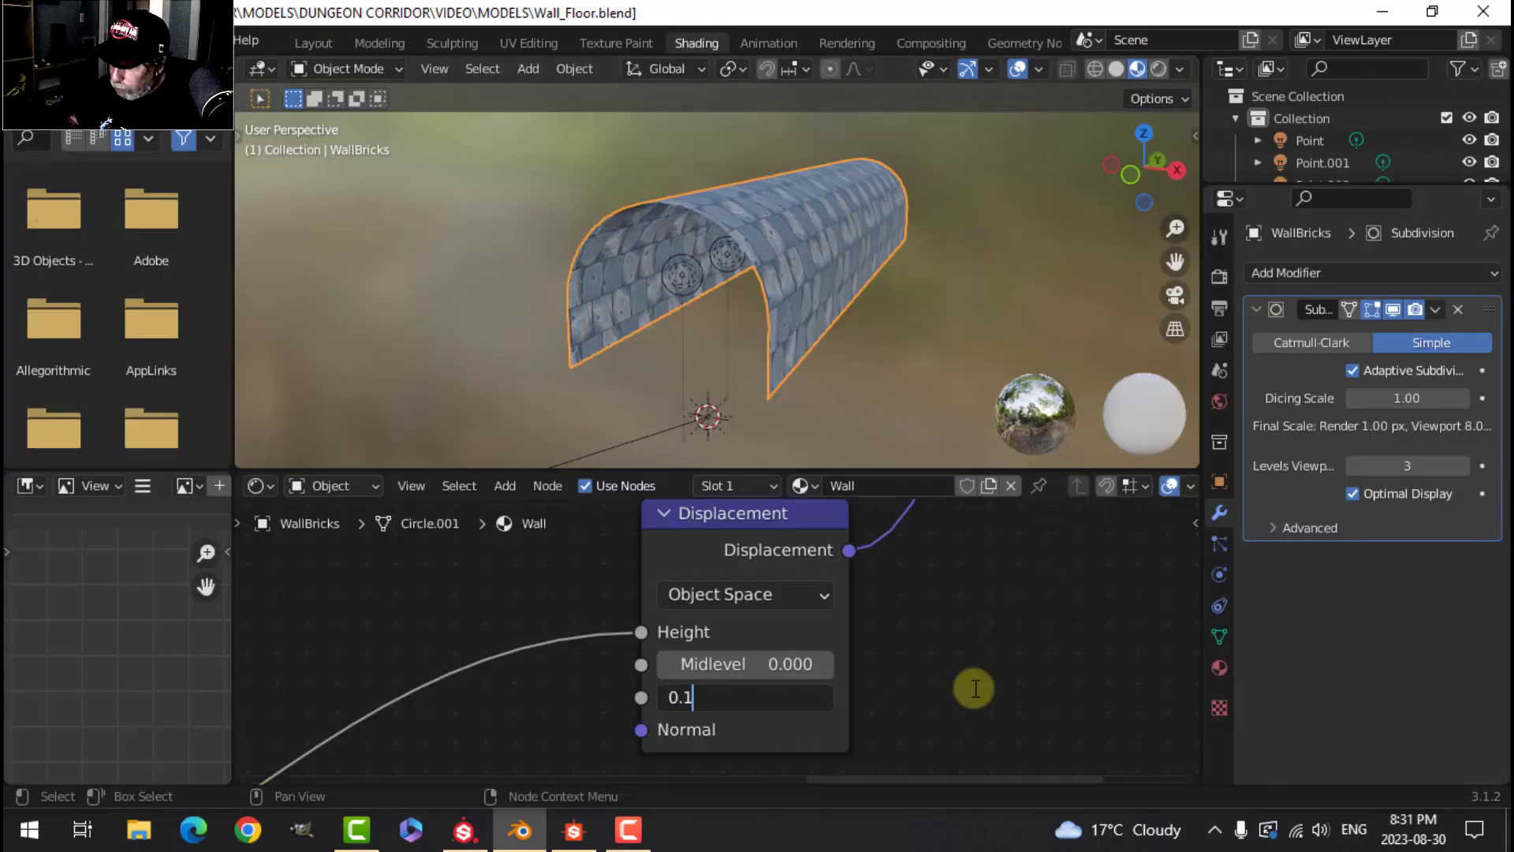
type("0.1")
key("Return")
Inspect the tunnel's displacement with Rendered shading in the Layout workspace, and save Wall_Floor.blend after returning to Solid shading.
left_click(312, 43)
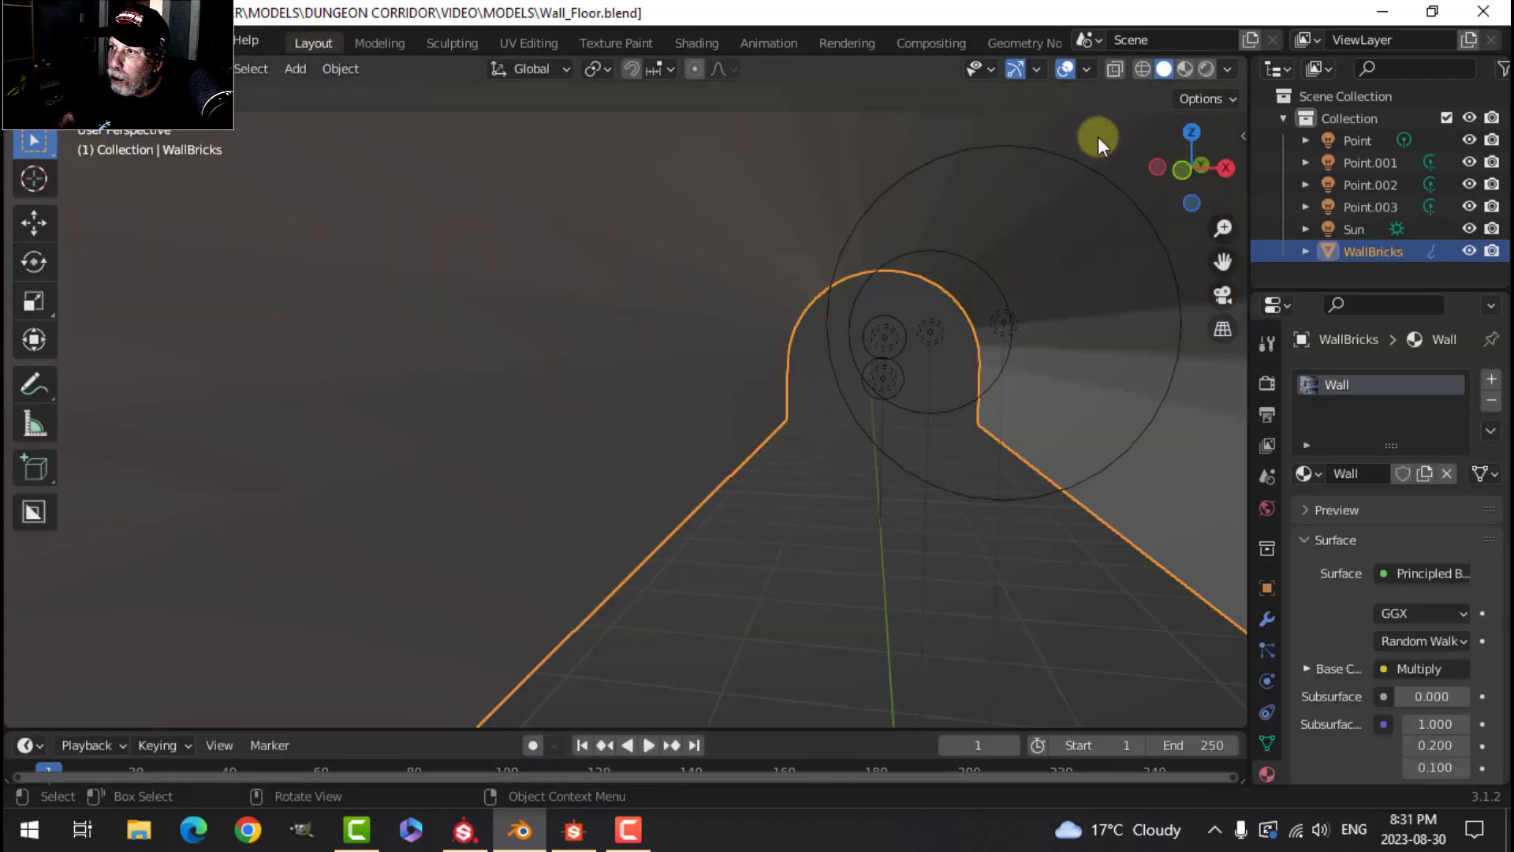
left_click(1206, 70)
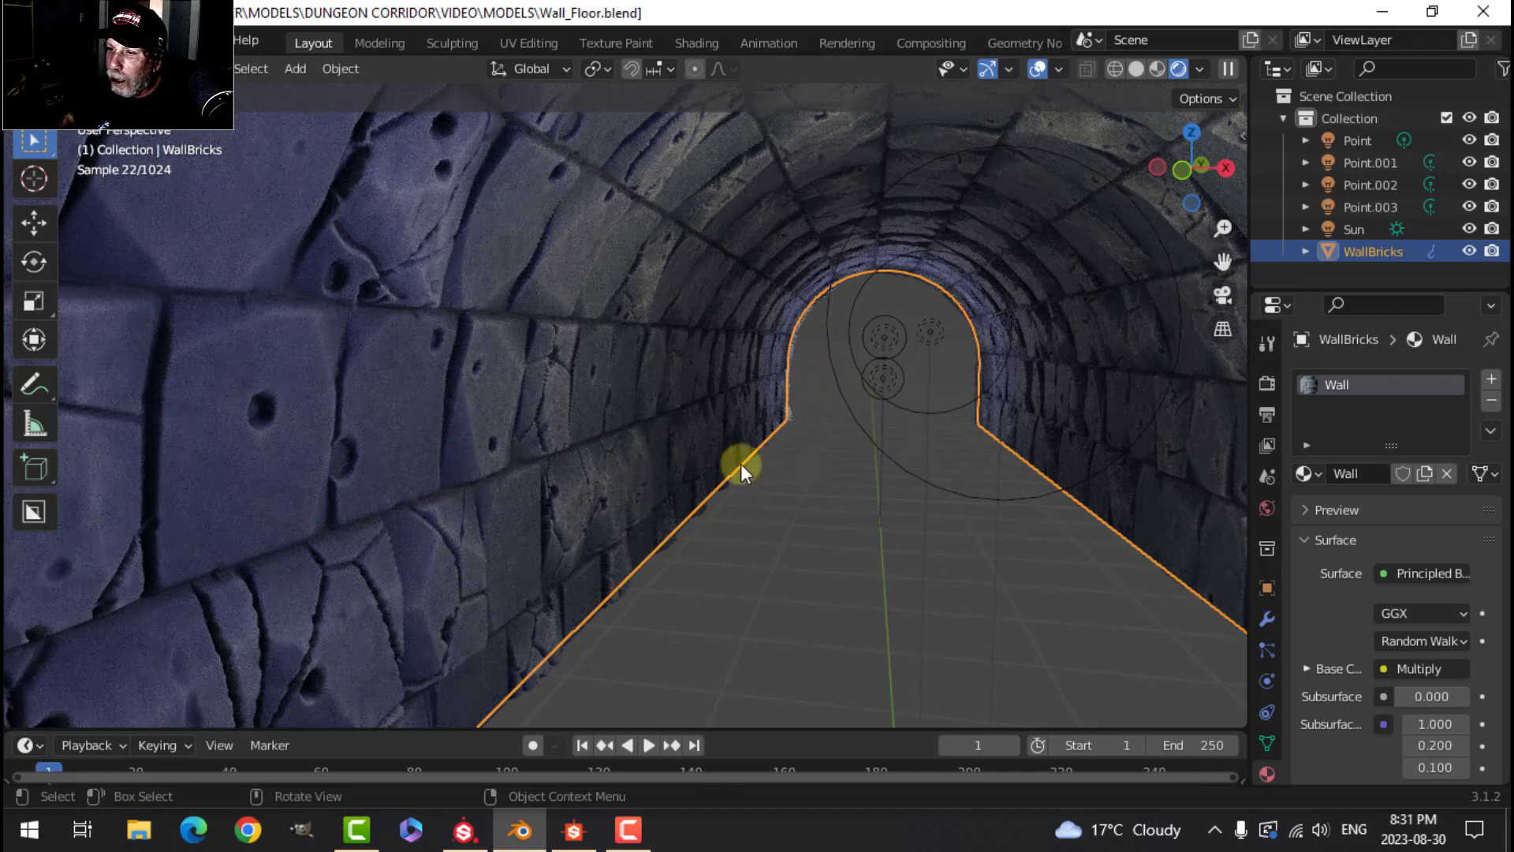
scroll(680, 461, "down", 5)
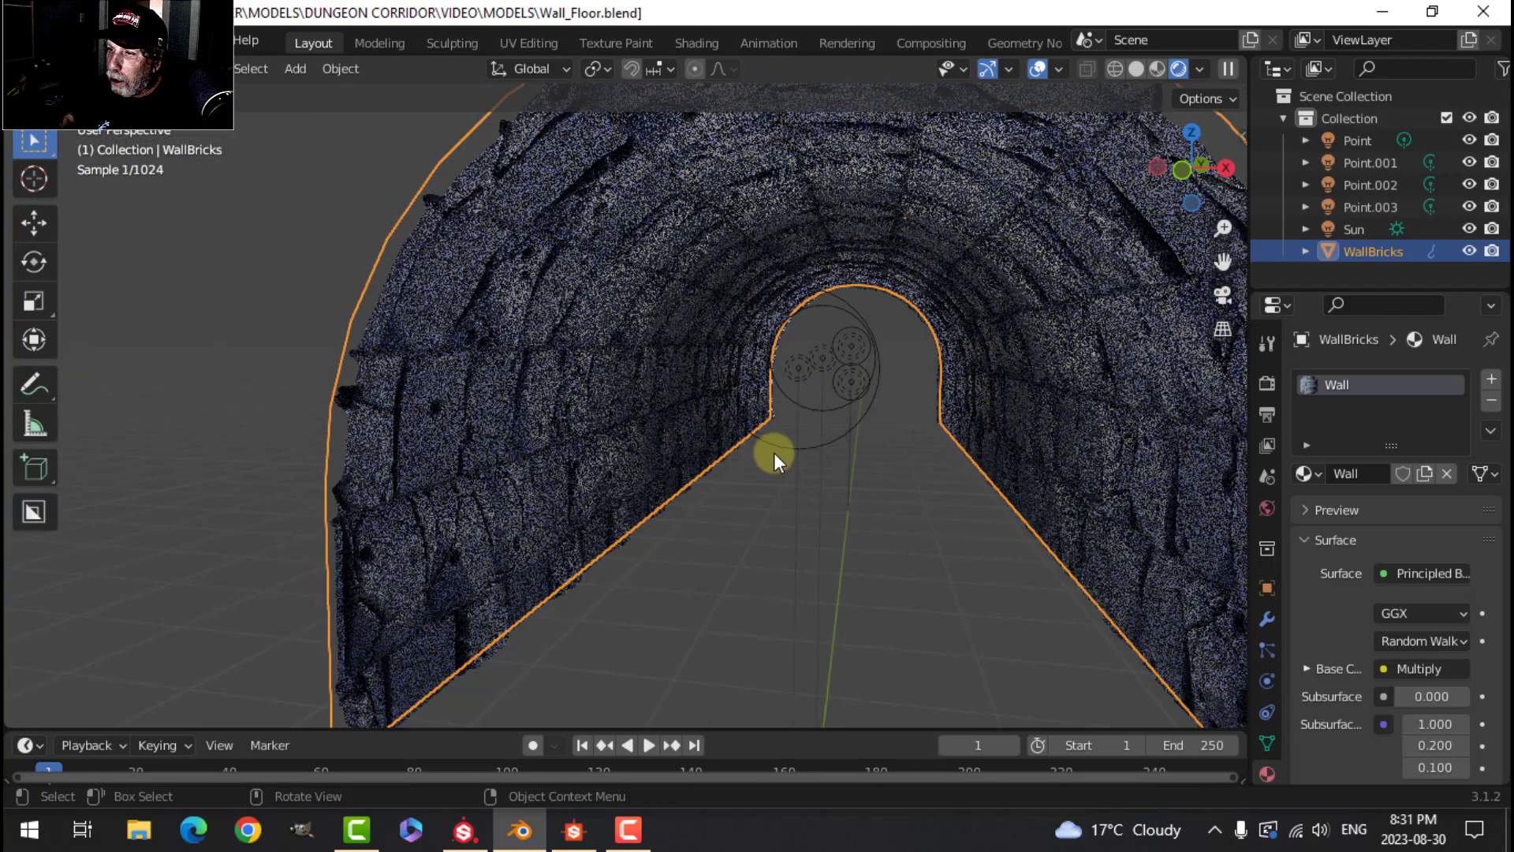
middle_click_drag(821, 439, 808, 433, "shift")
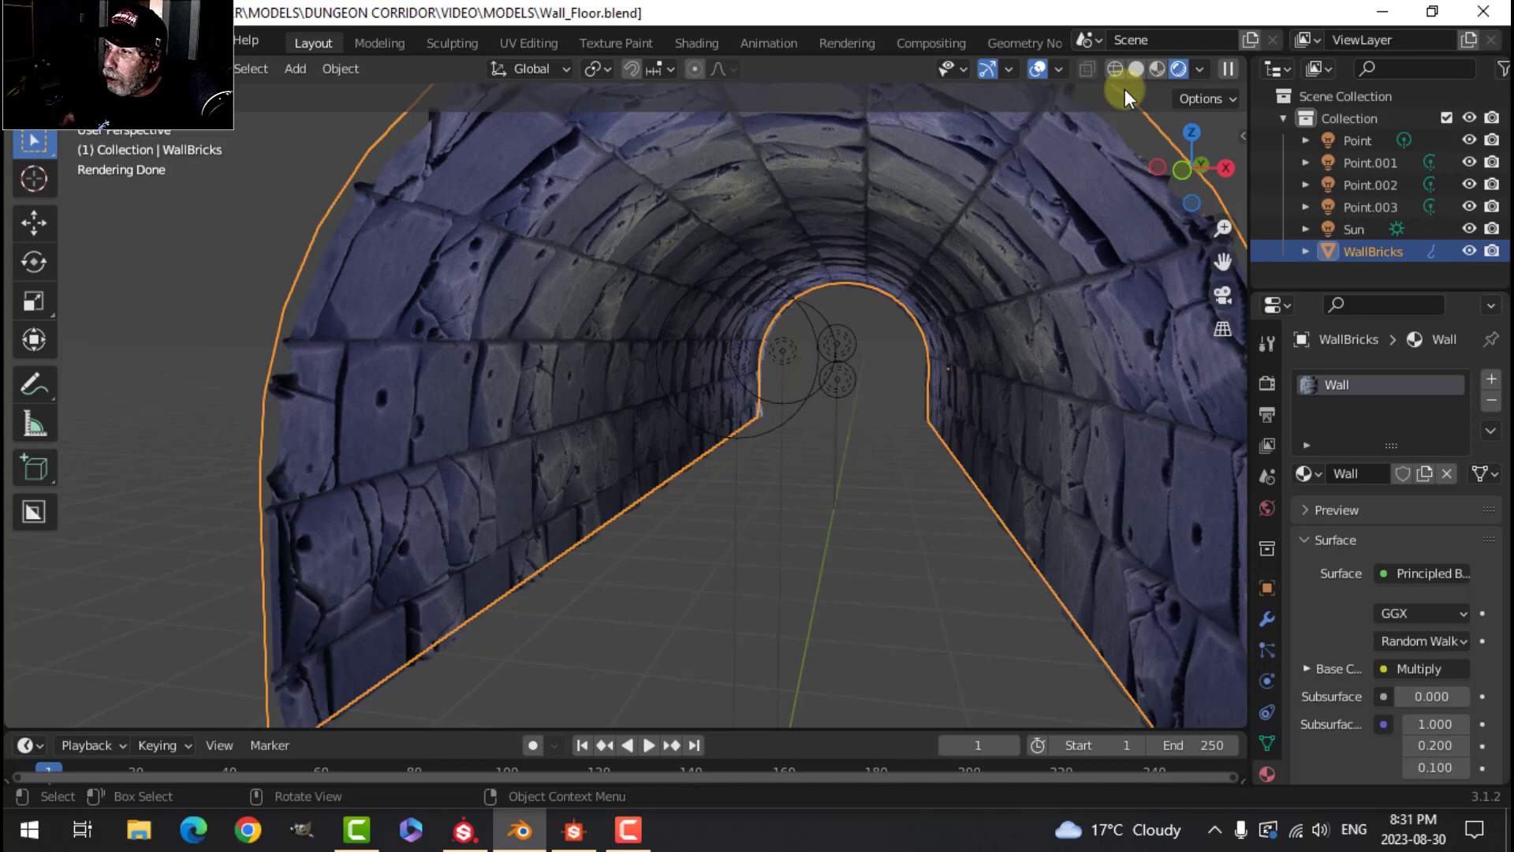
left_click(1136, 69)
key("ctrl+s")
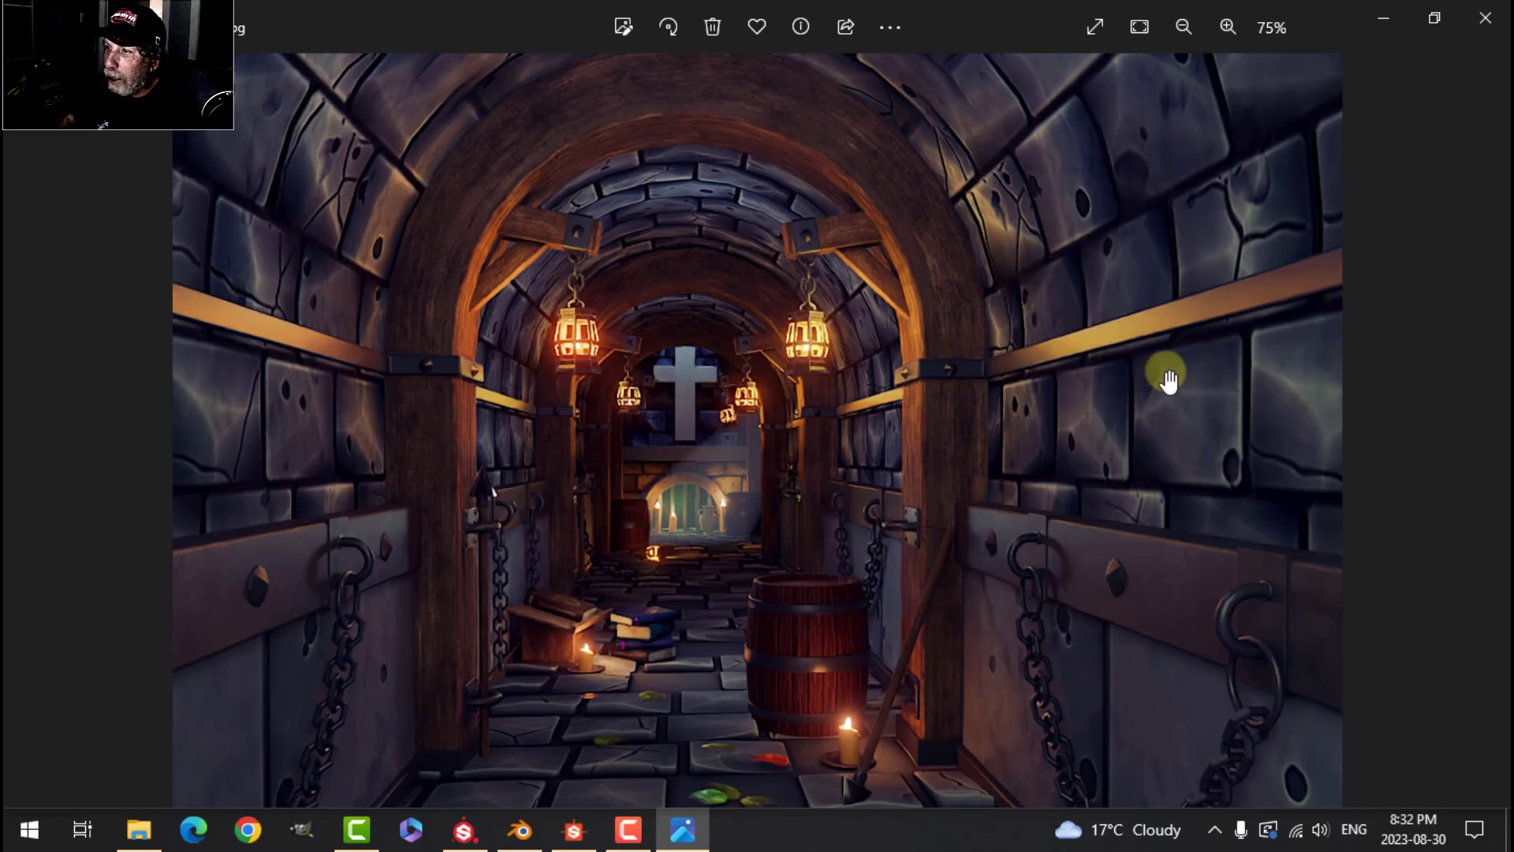
Examine the walls, floor and props in the dungeon corridor reference image in the photo viewer.
scroll(1120, 233, "down", 1)
left_click_drag(1104, 202, 1104, 248)
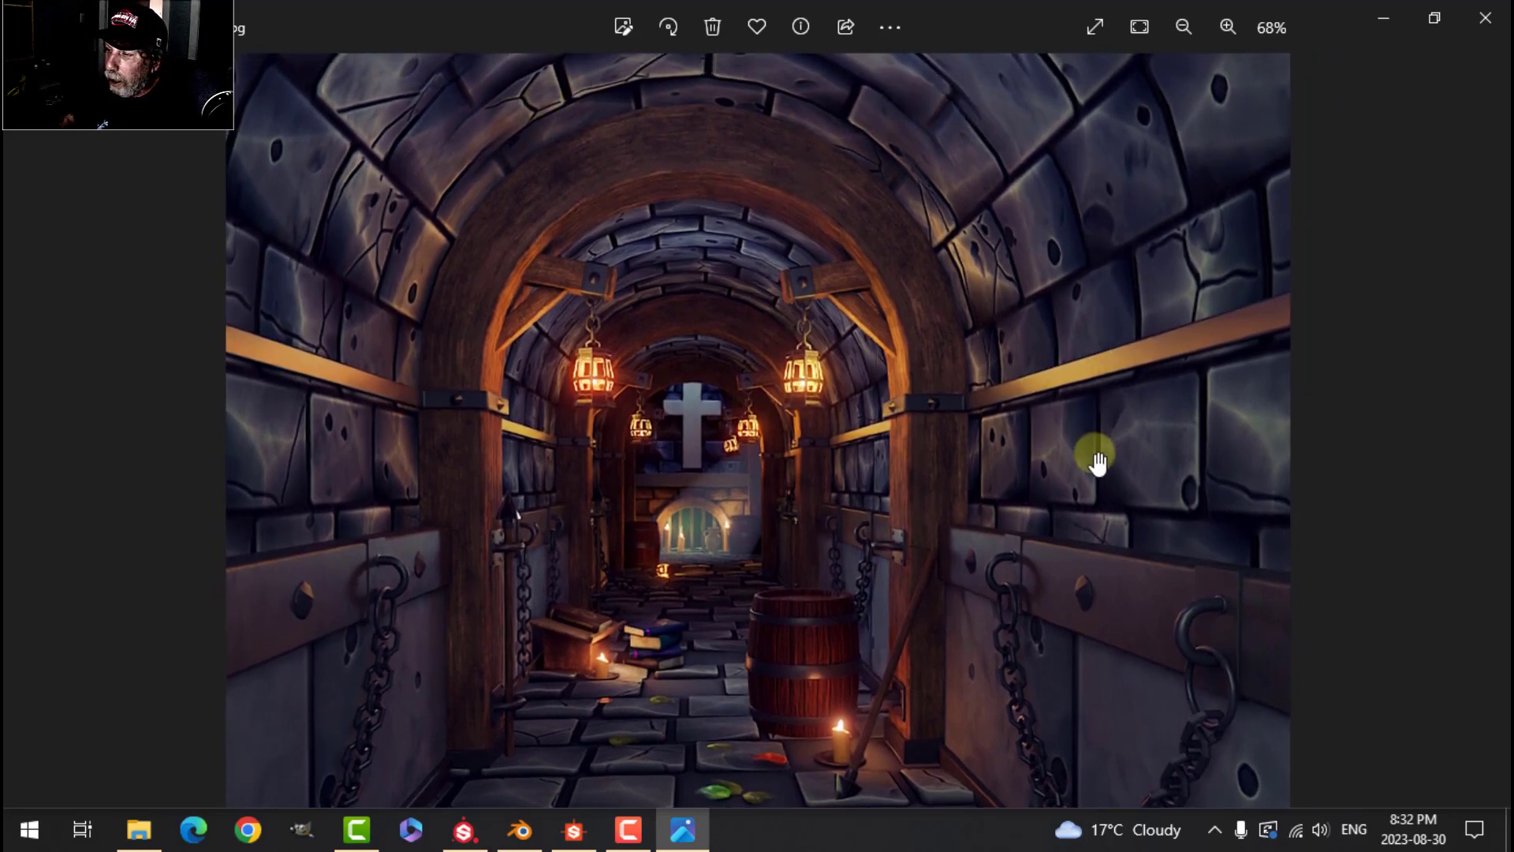
left_click_drag(1098, 449, 1101, 328)
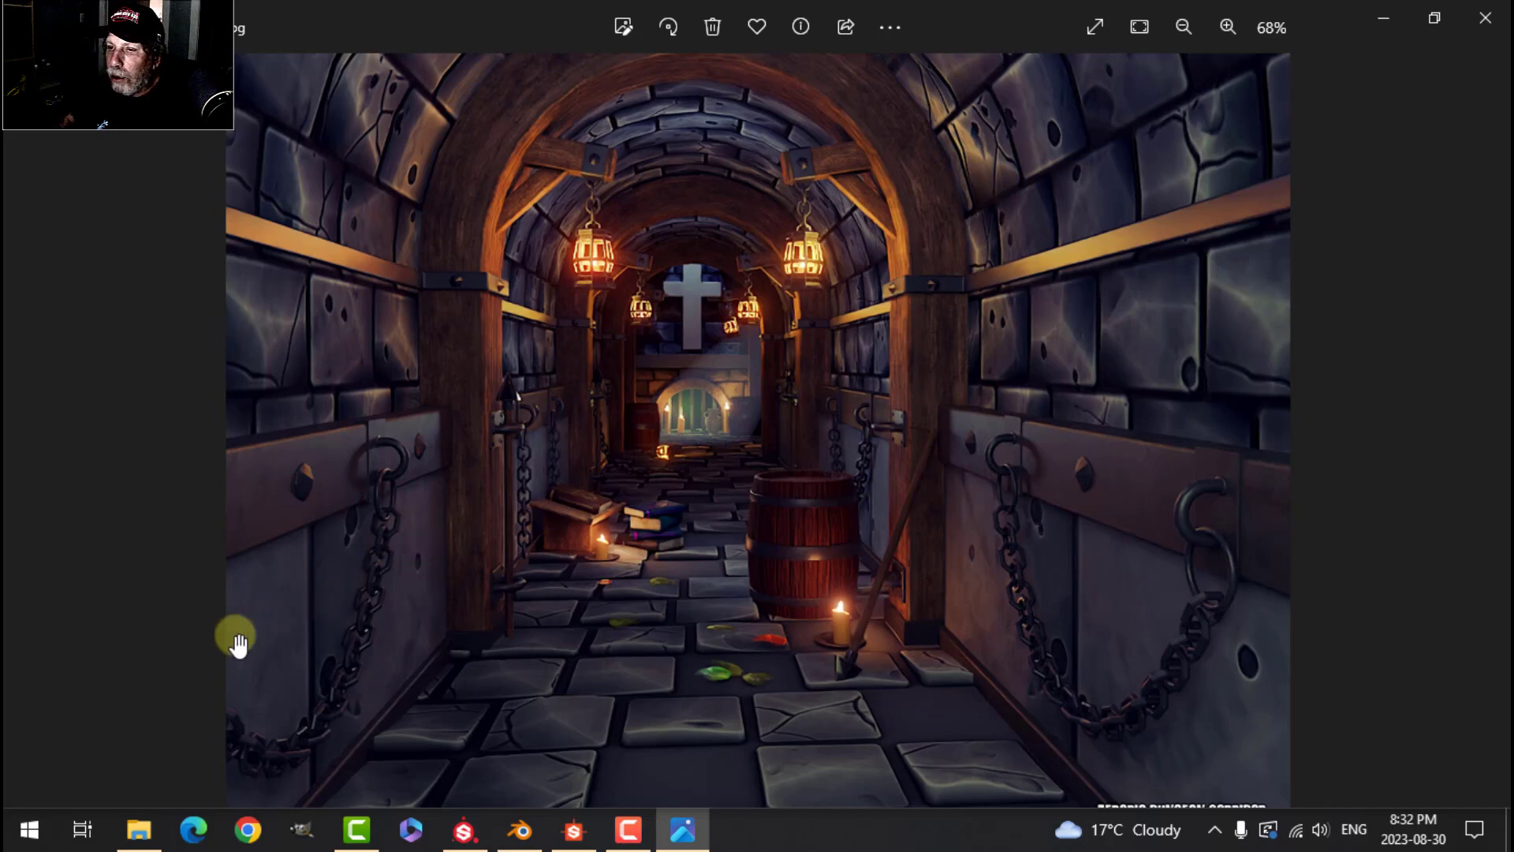
left_click_drag(1064, 602, 1067, 521)
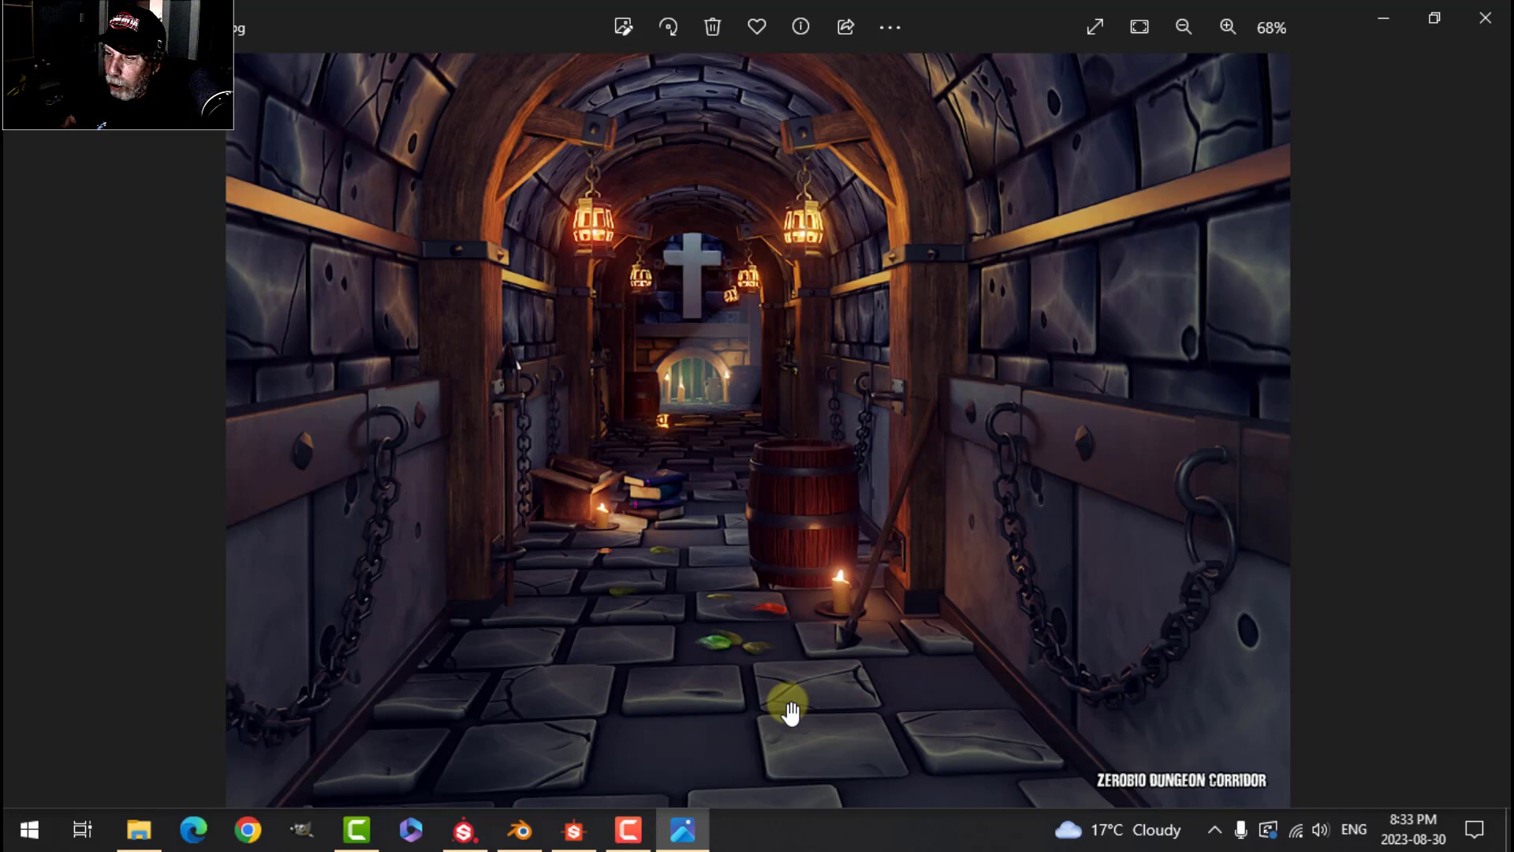
scroll(789, 680, "up", 1)
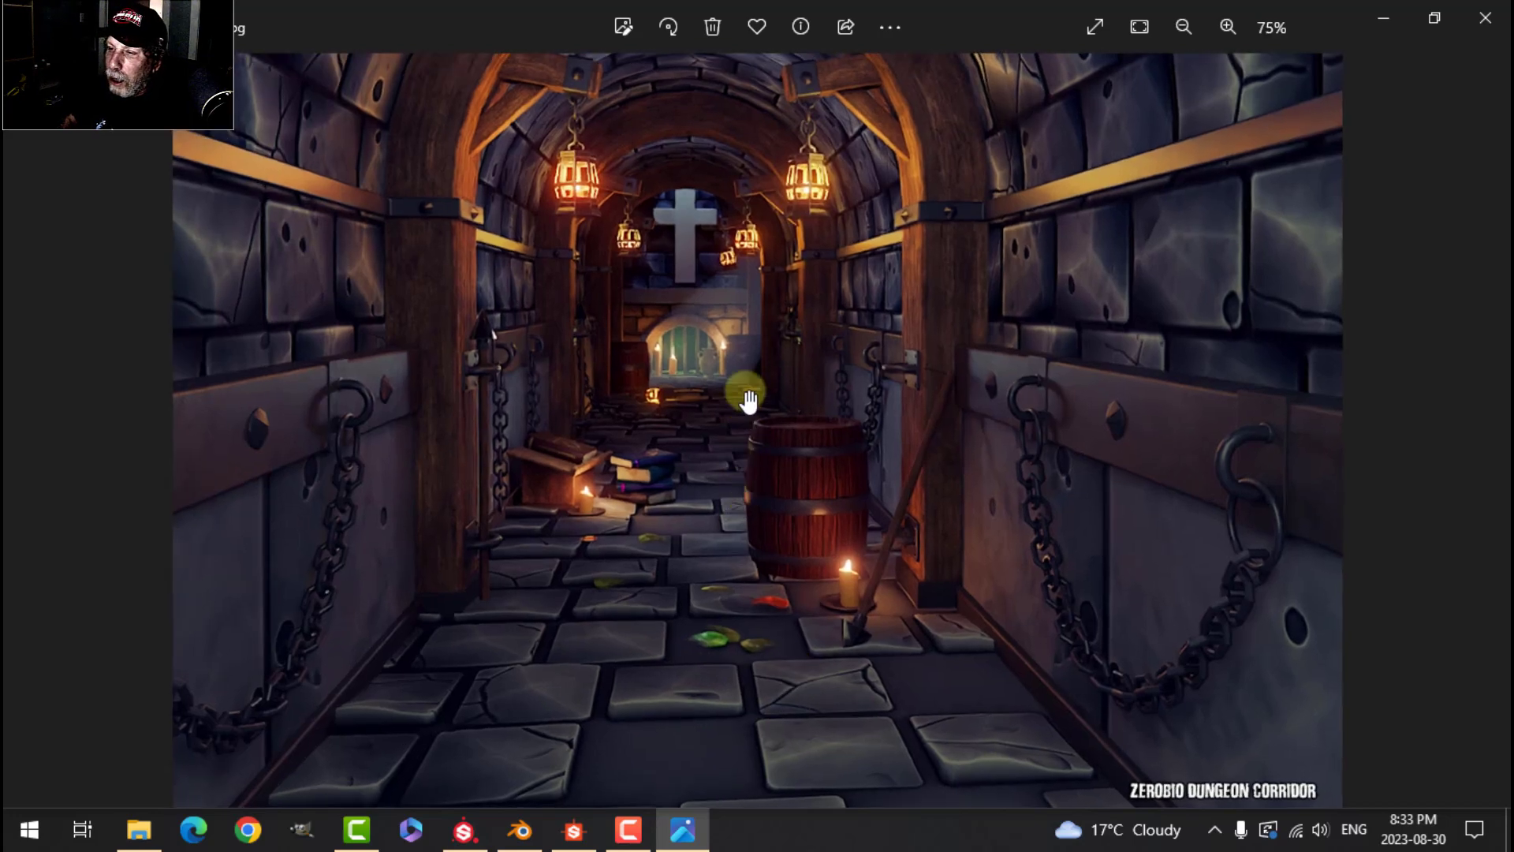
left_click_drag(747, 401, 741, 443)
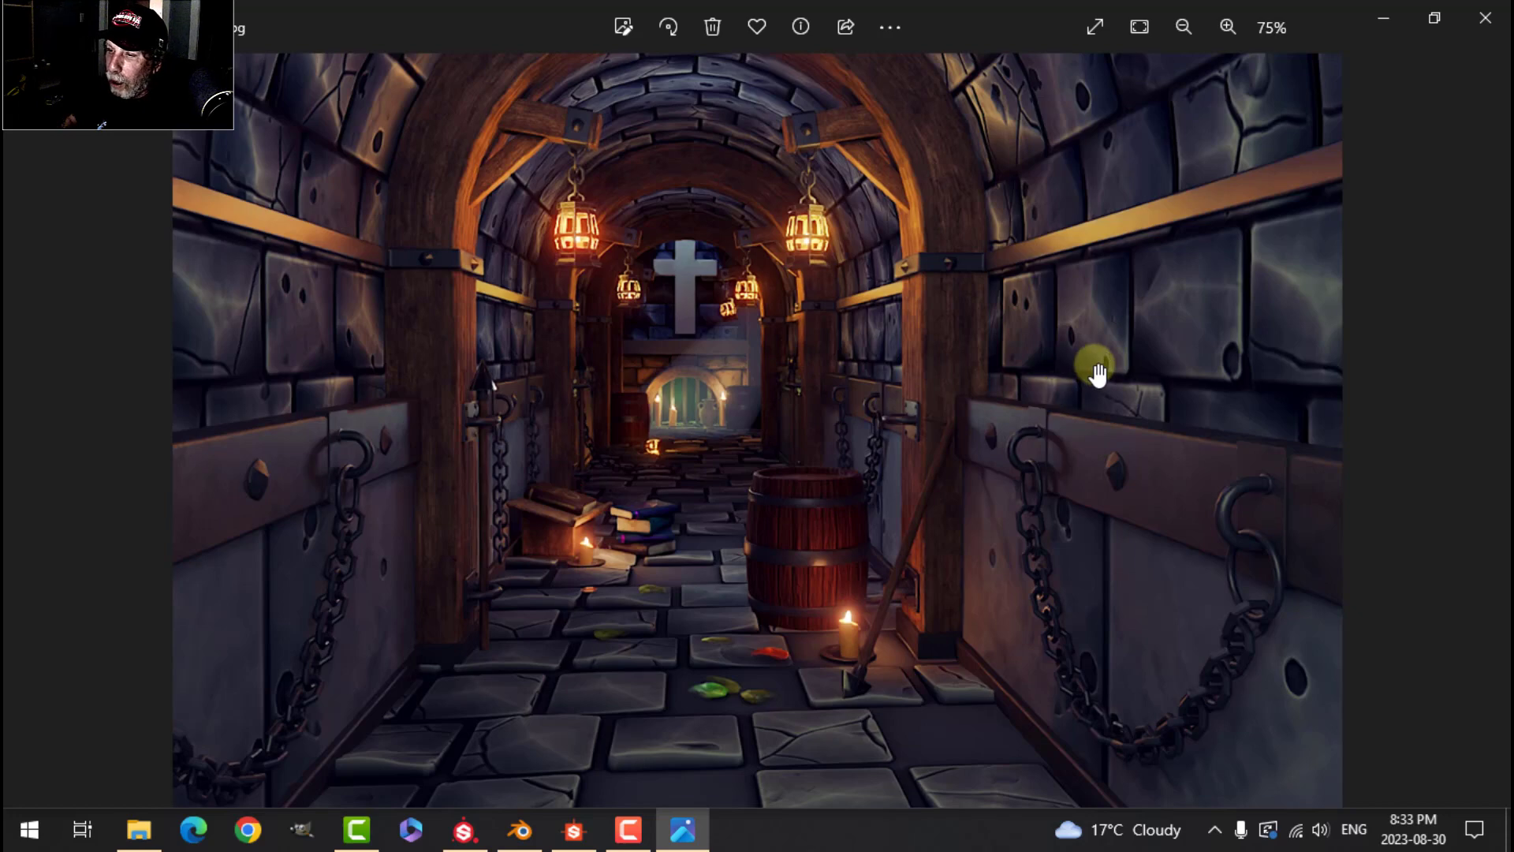
left_click_drag(1100, 343, 1099, 357)
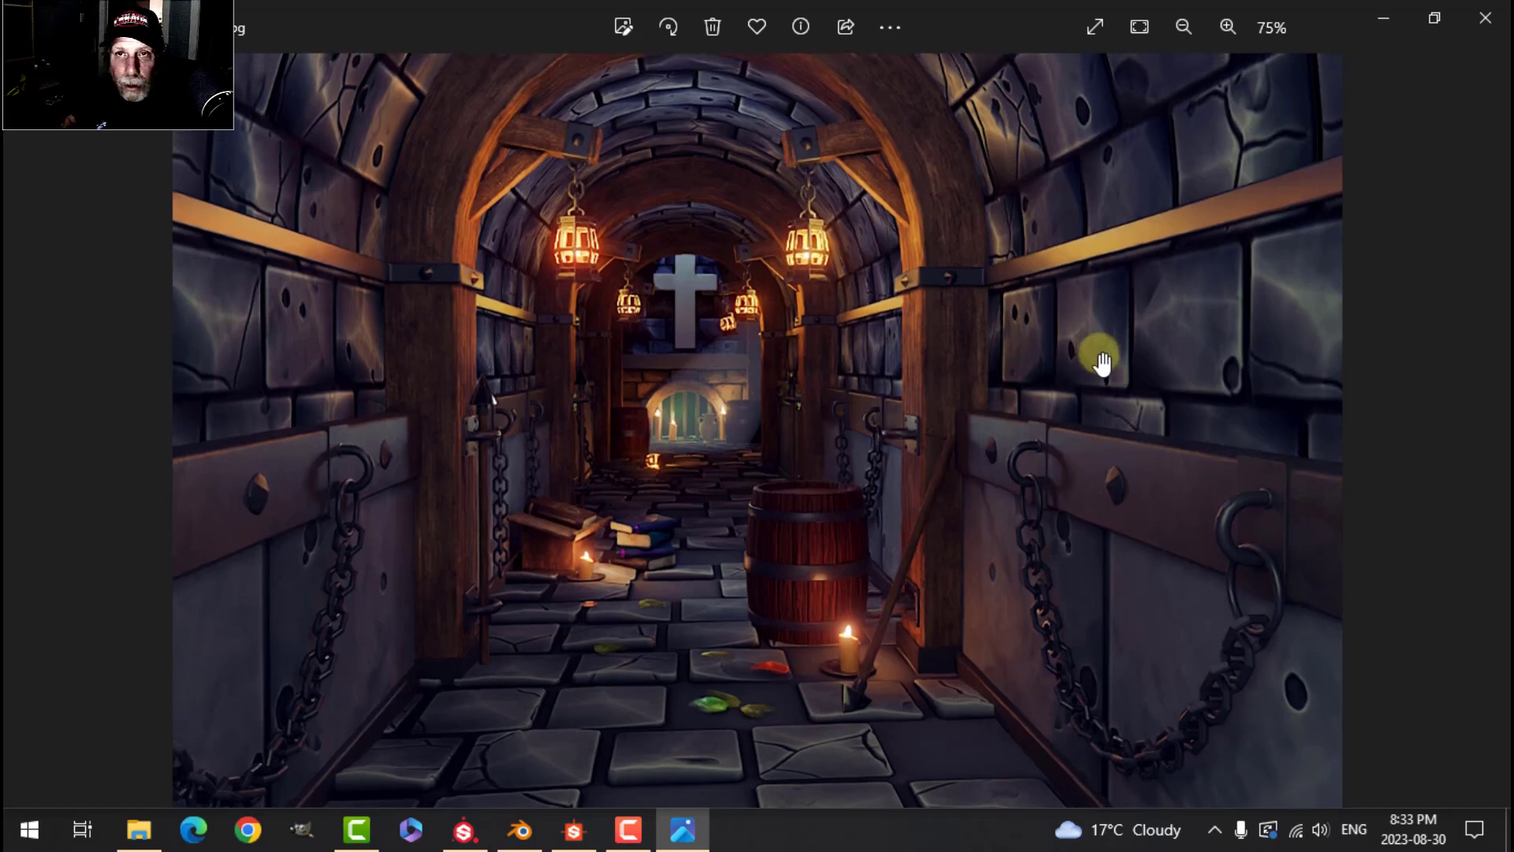